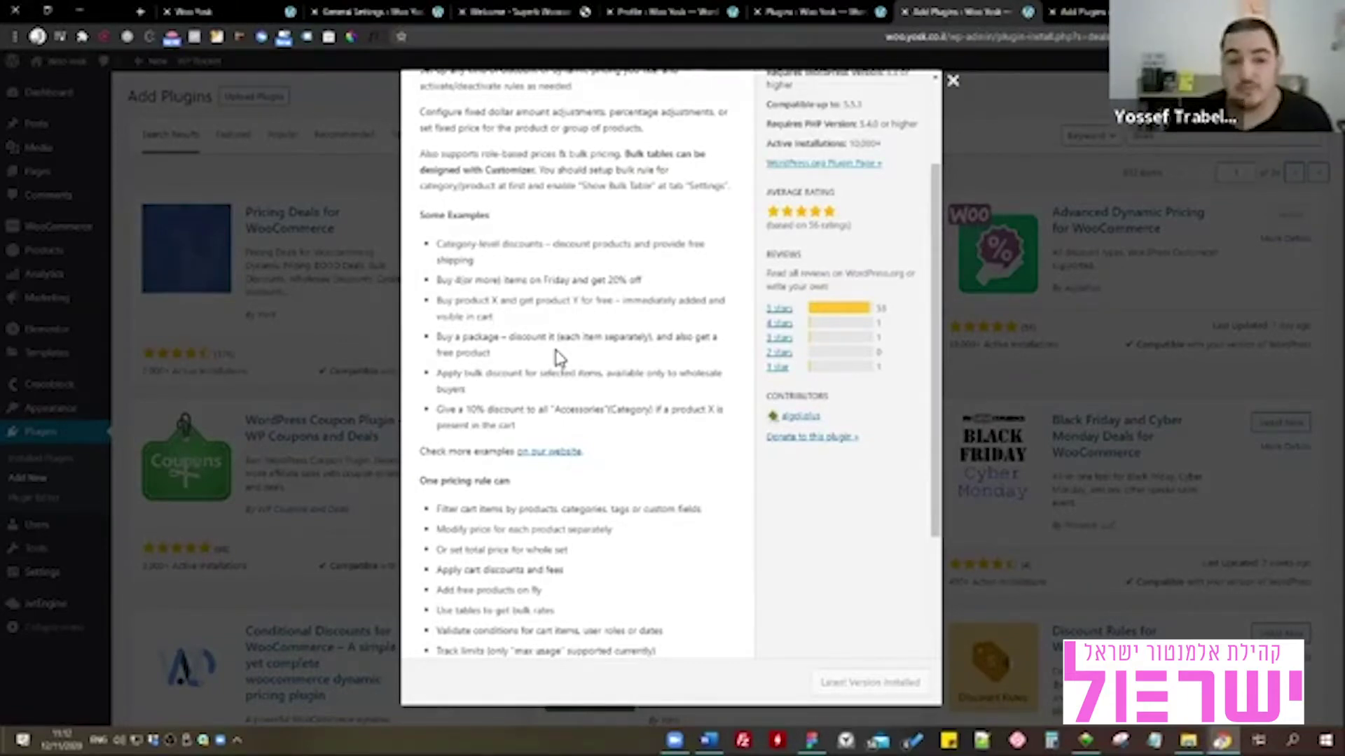
Examine the description, compatibility and installation details of the Advanced Dynamic Pricing for WooCommerce plugin, and close its details.
{"action": "scroll", "coordinate": [558, 358], "scroll_direction": "down", "scroll_amount": 1}
{"action": "scroll", "coordinate": [558, 358], "scroll_direction": "down", "scroll_amount": 1}
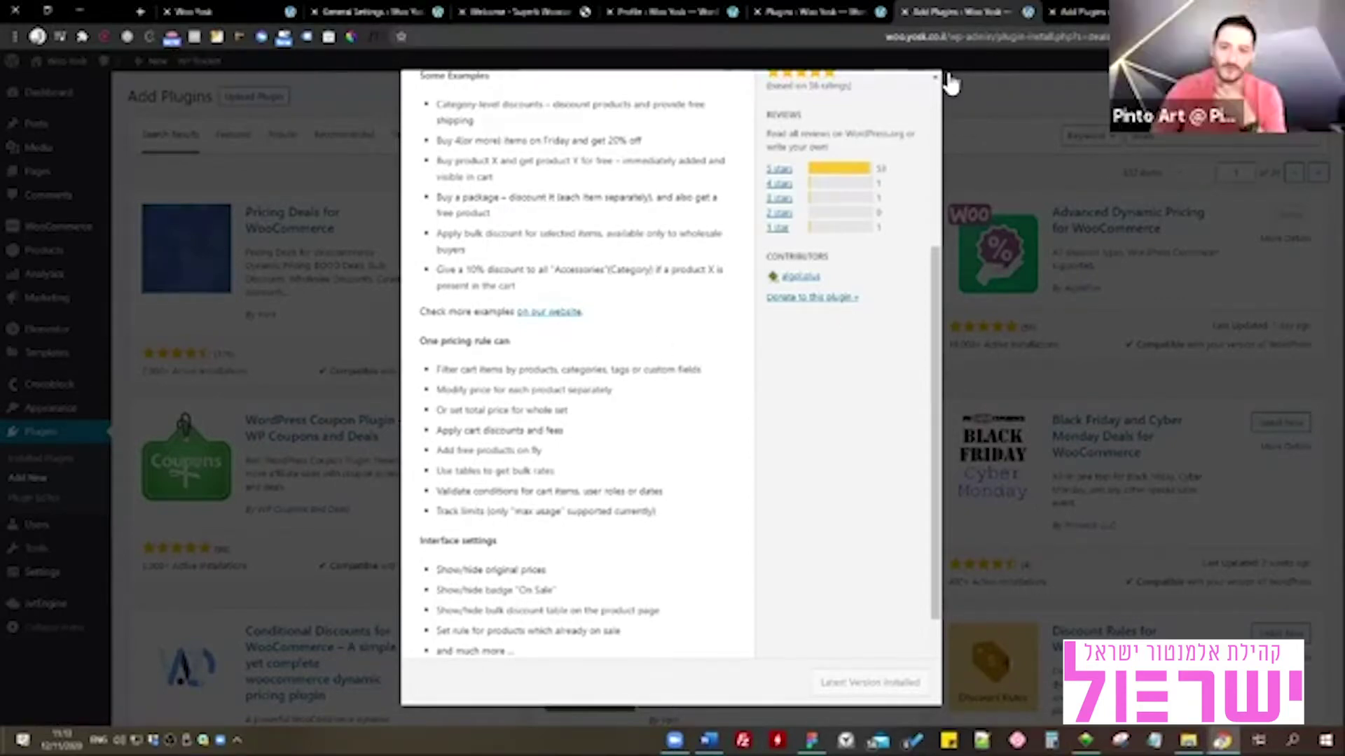
{"action": "scroll", "coordinate": [733, 312], "scroll_direction": "up", "scroll_amount": 4}
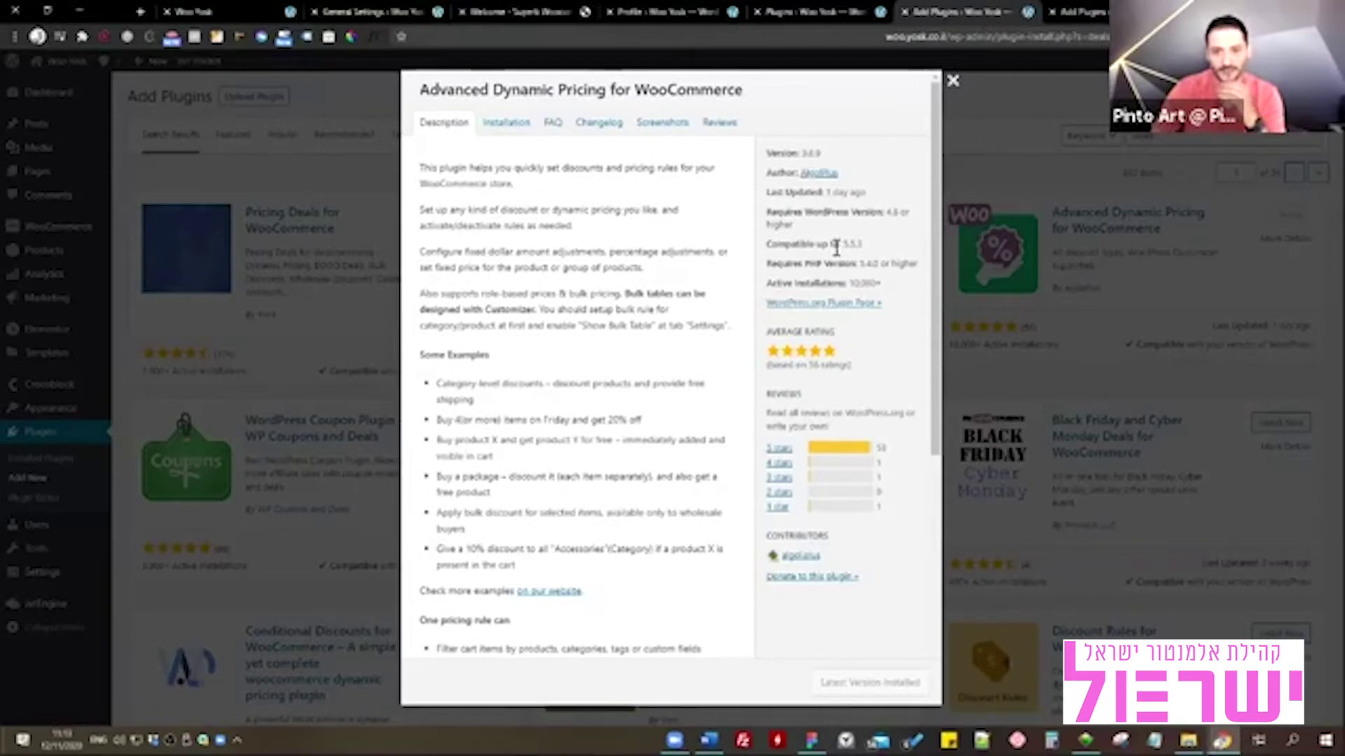
{"action": "left_click_drag", "start_coordinate": [873, 194], "coordinate": [829, 196]}
{"action": "left_click", "coordinate": [830, 200]}
{"action": "left_click_drag", "start_coordinate": [840, 244], "coordinate": [884, 284]}
{"action": "left_click", "coordinate": [883, 282]}
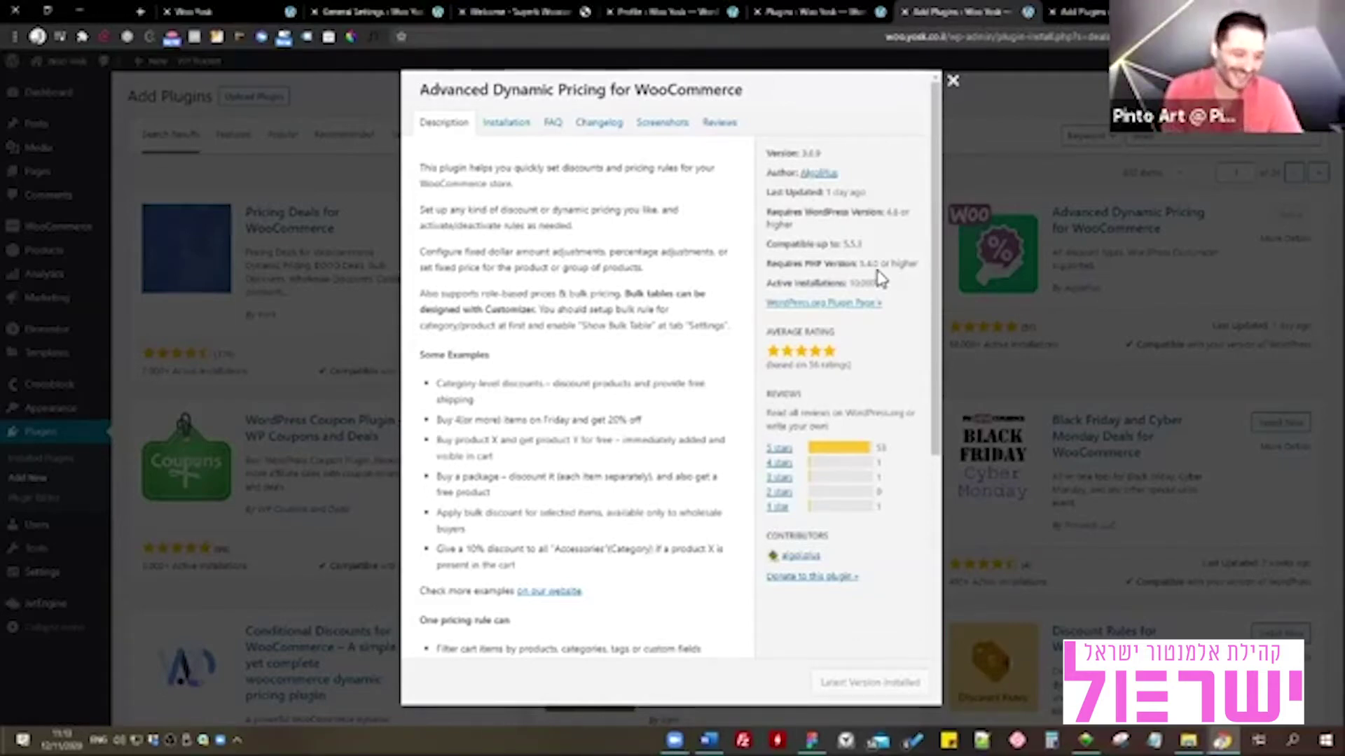
{"action": "left_click", "coordinate": [955, 82]}
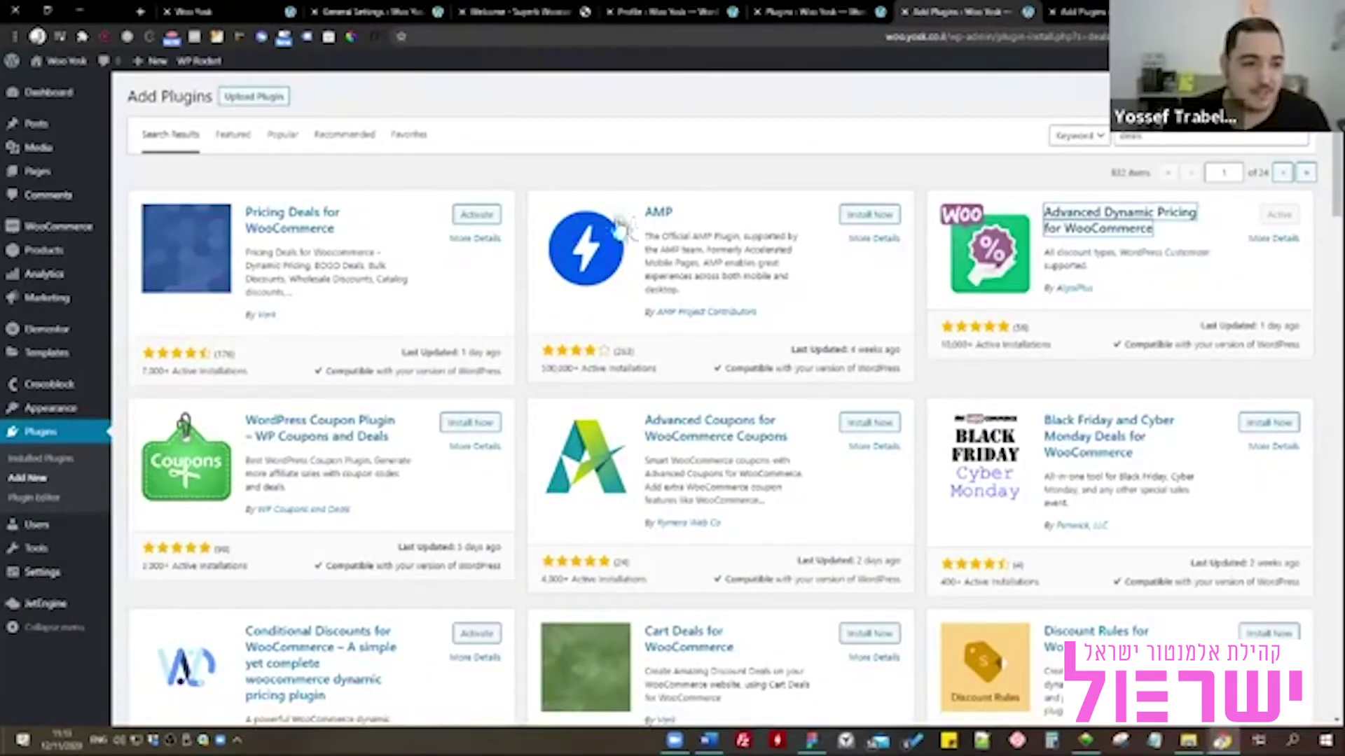
In WooCommerce's pricing rules, turn off the buy-one-get-one-free rule and turn on the site-wide 20% discount rule.
{"action": "mouse_move", "coordinate": [75, 226]}
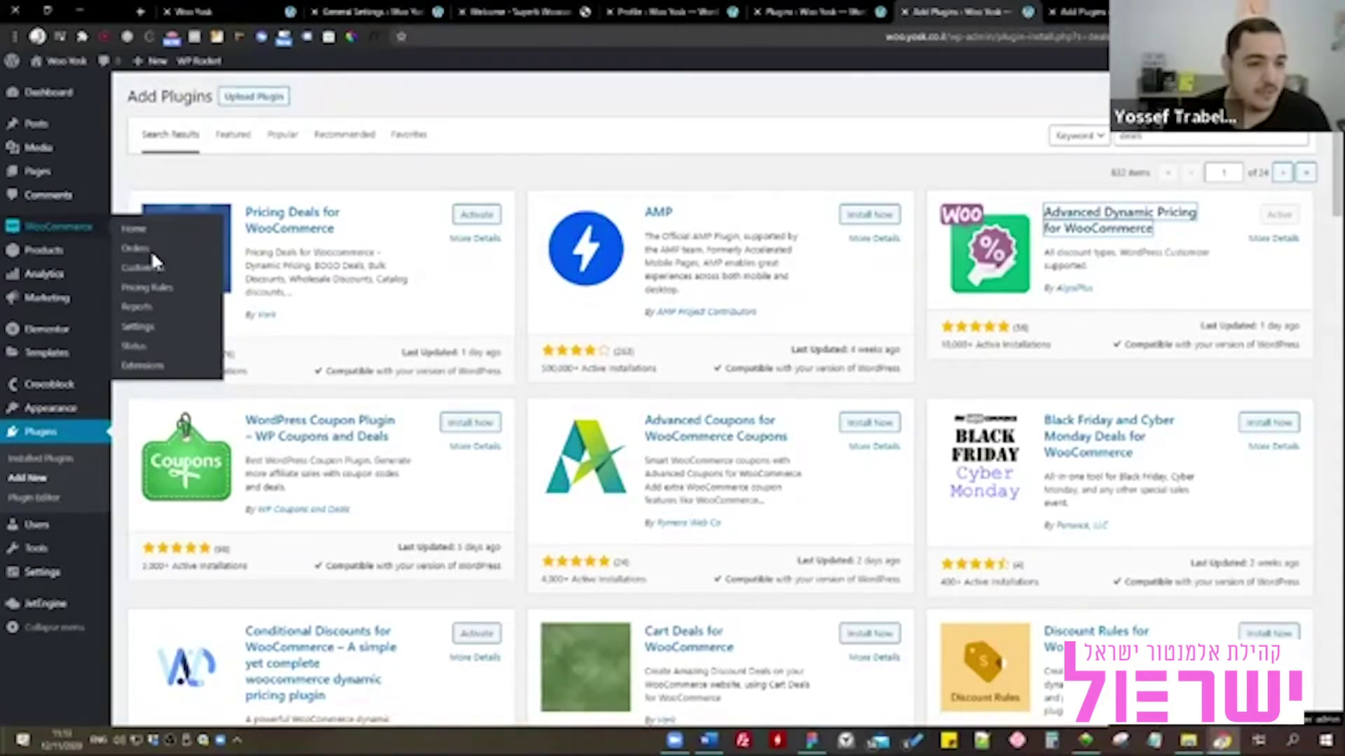
{"action": "left_click", "coordinate": [169, 290]}
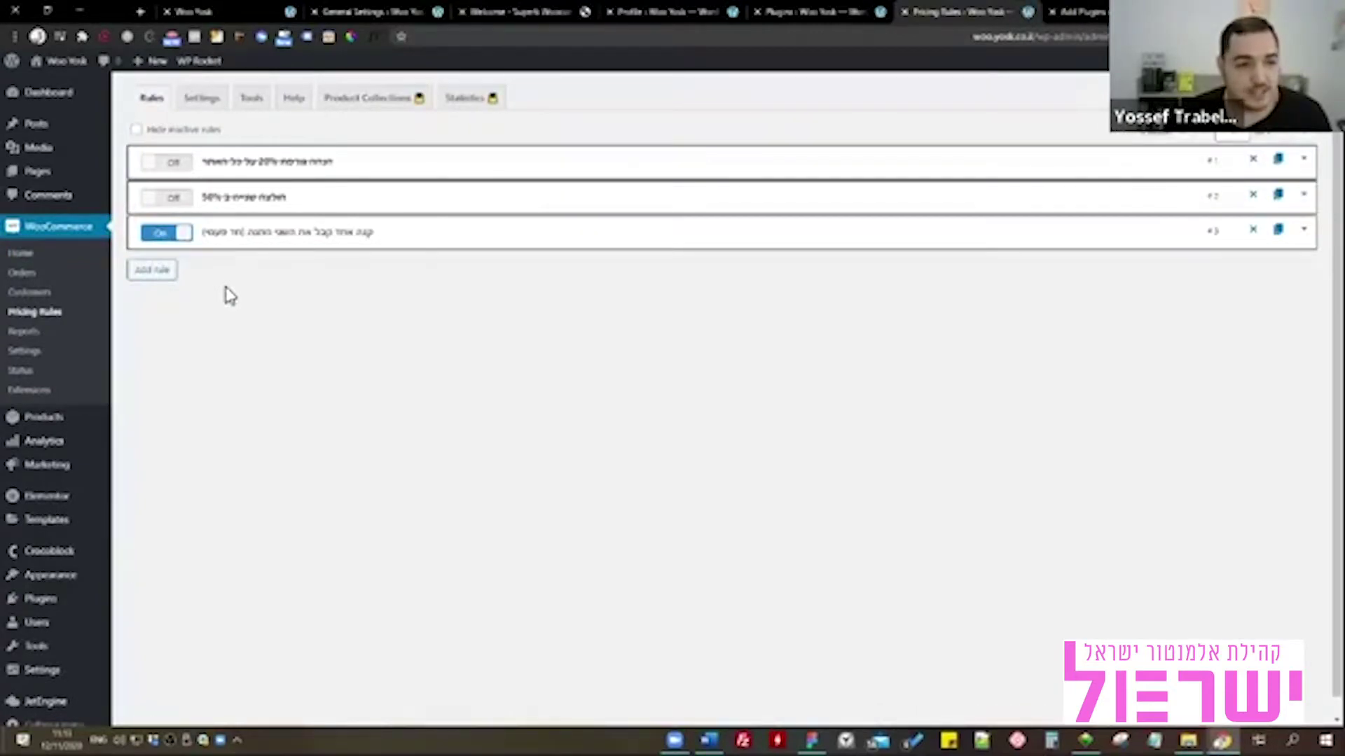
{"action": "left_click", "coordinate": [166, 233]}
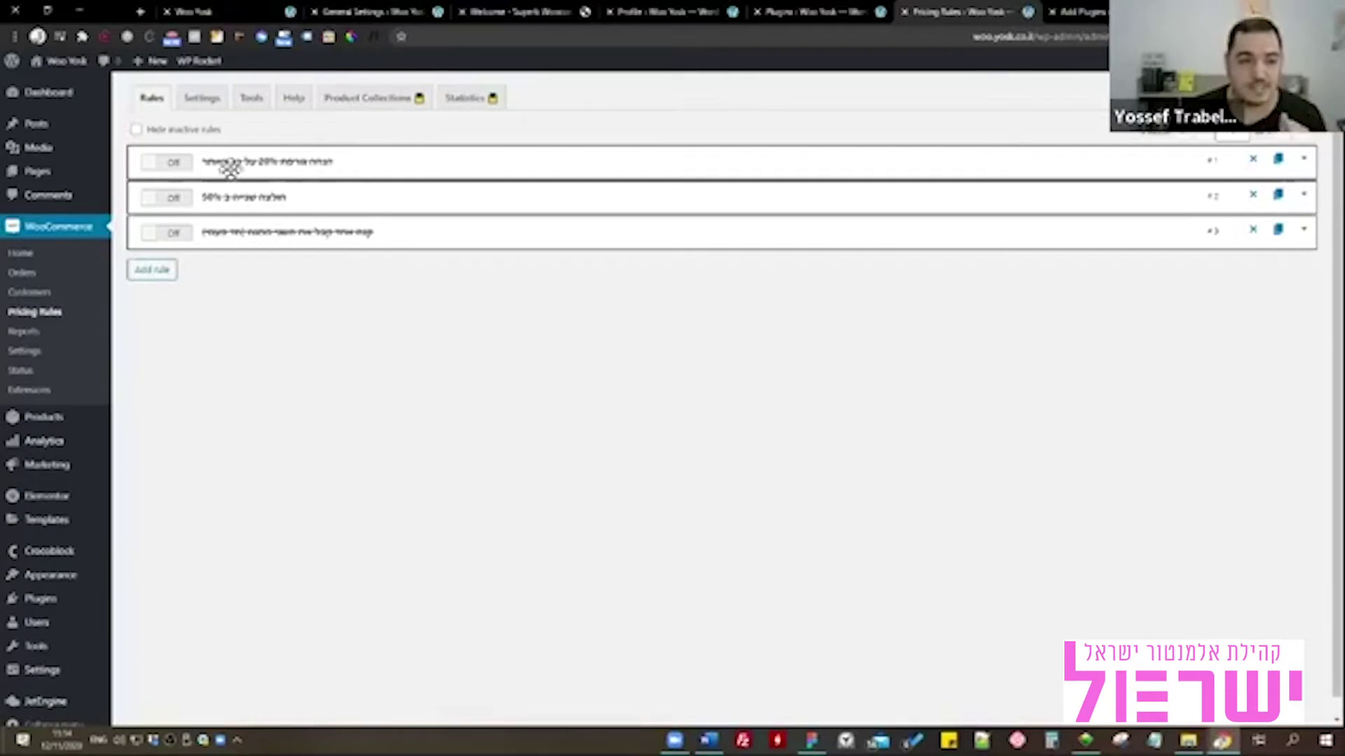
{"action": "left_click", "coordinate": [175, 163]}
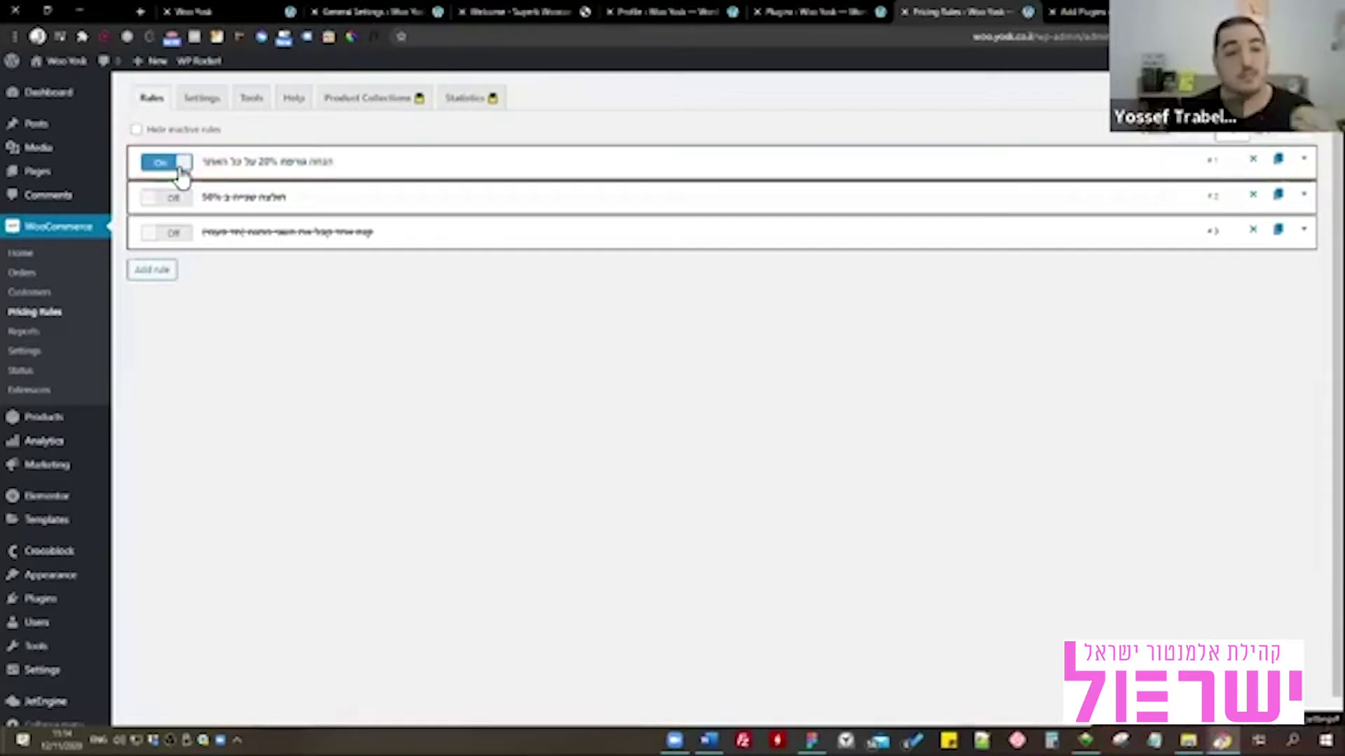
{"action": "left_click", "coordinate": [266, 167]}
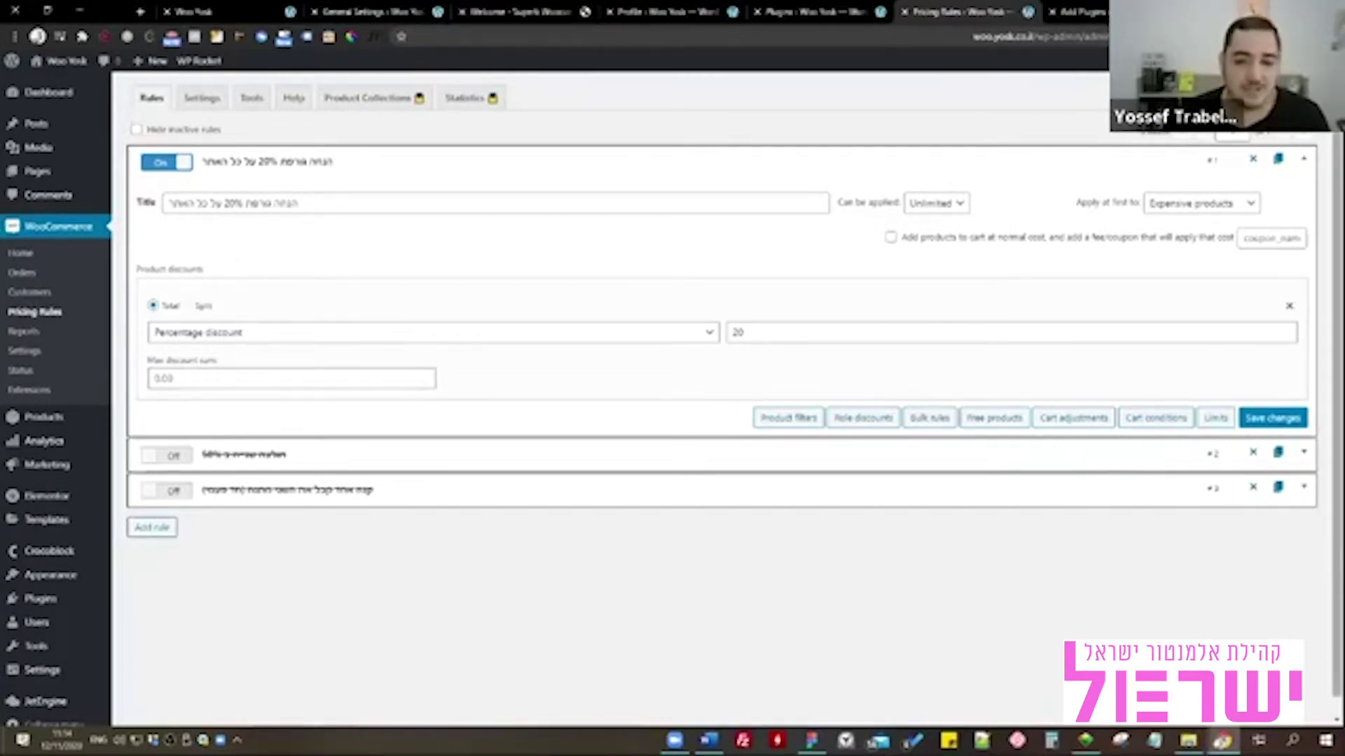
{"action": "left_click", "coordinate": [337, 169]}
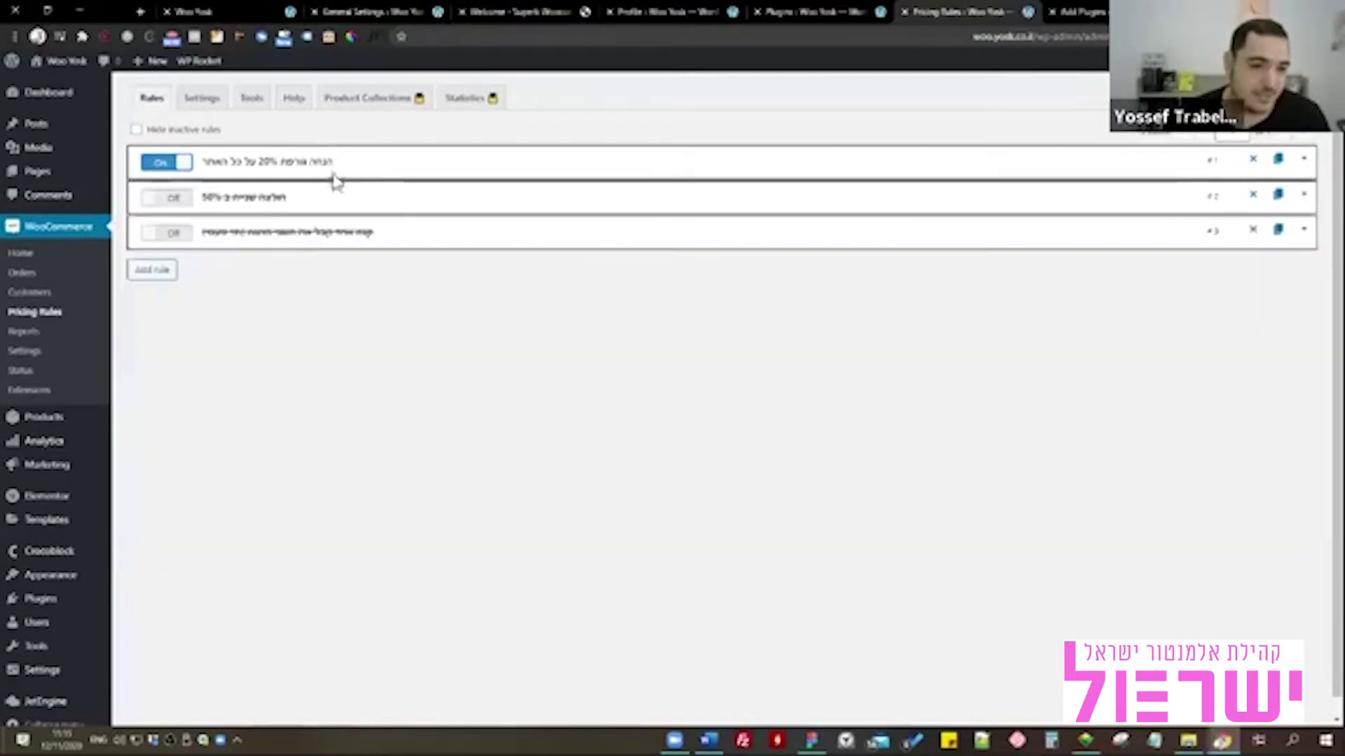
Add a new pricing rule titled "הנחה גורפת 20% בלאק פריידי".
{"action": "left_click", "coordinate": [154, 271]}
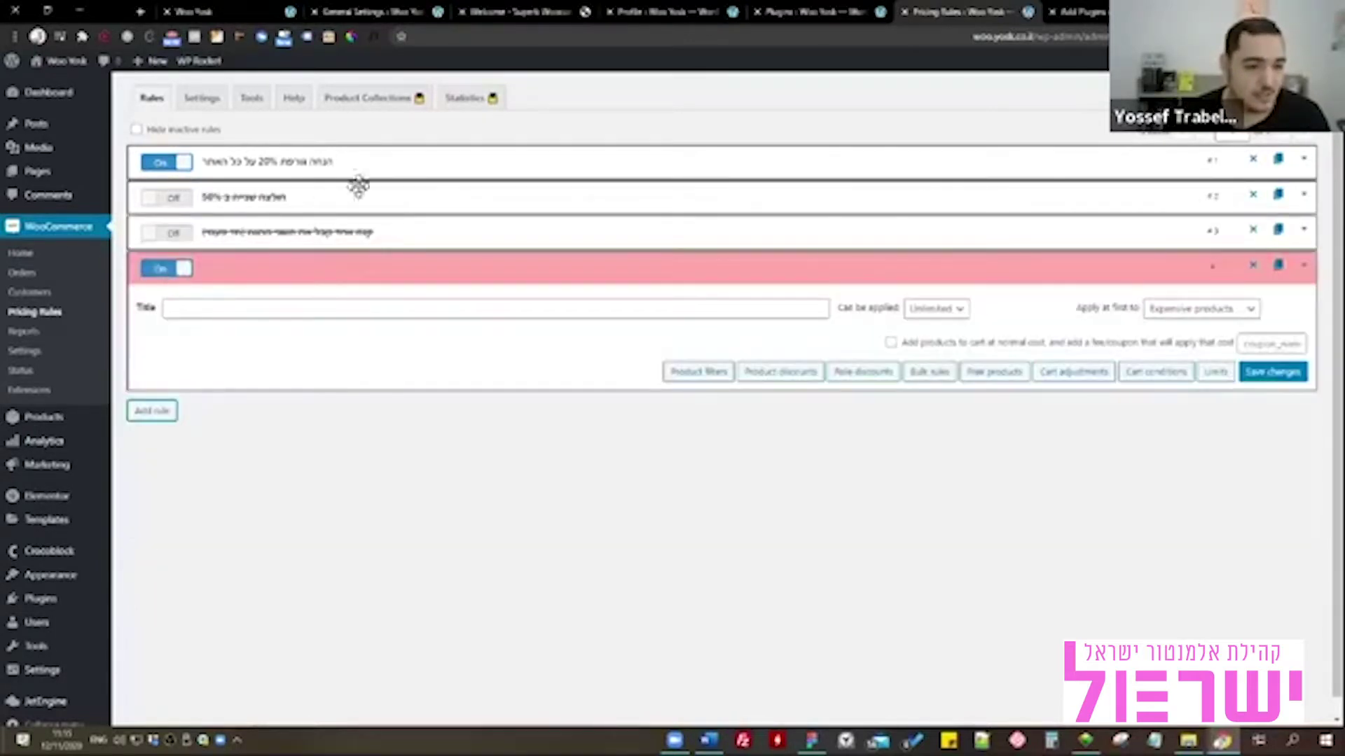
{"action": "left_click", "coordinate": [319, 312]}
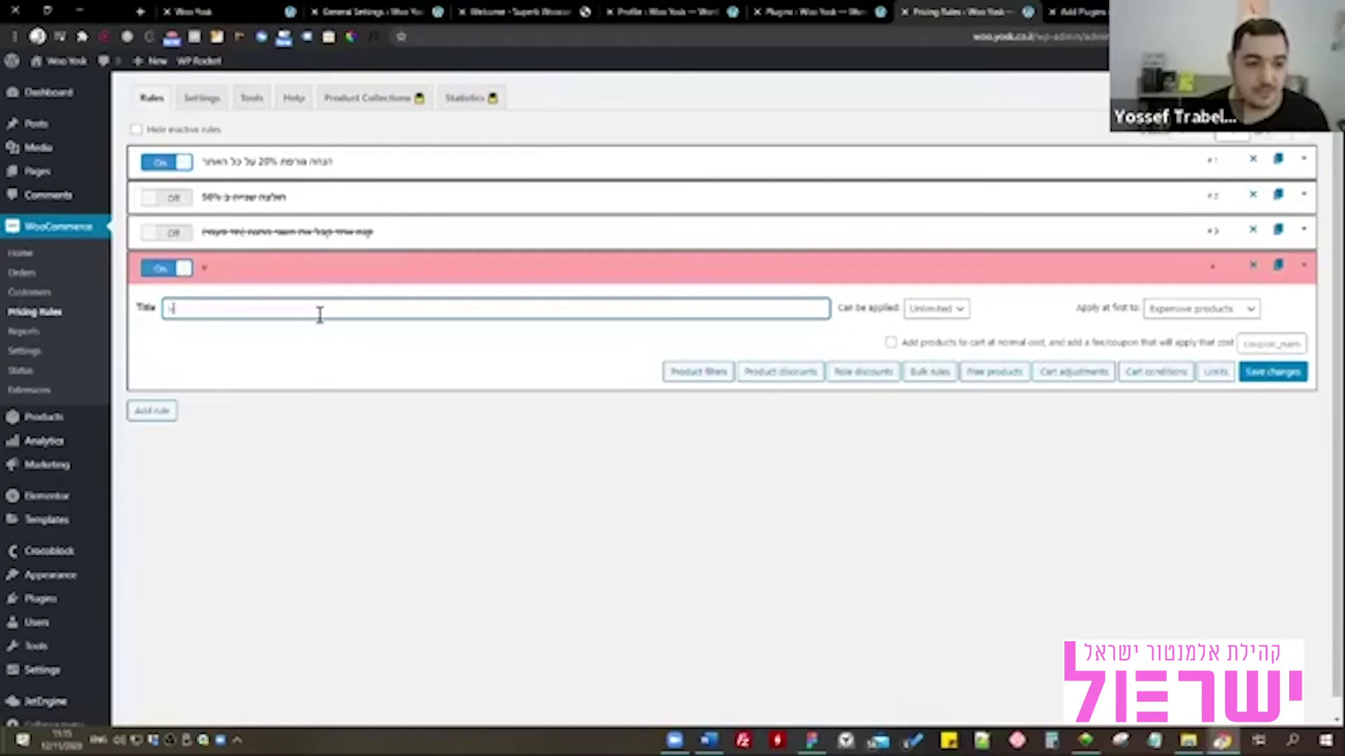
{"action": "key", "text": "alt+shift"}
{"action": "type", "text": "הנחה"}
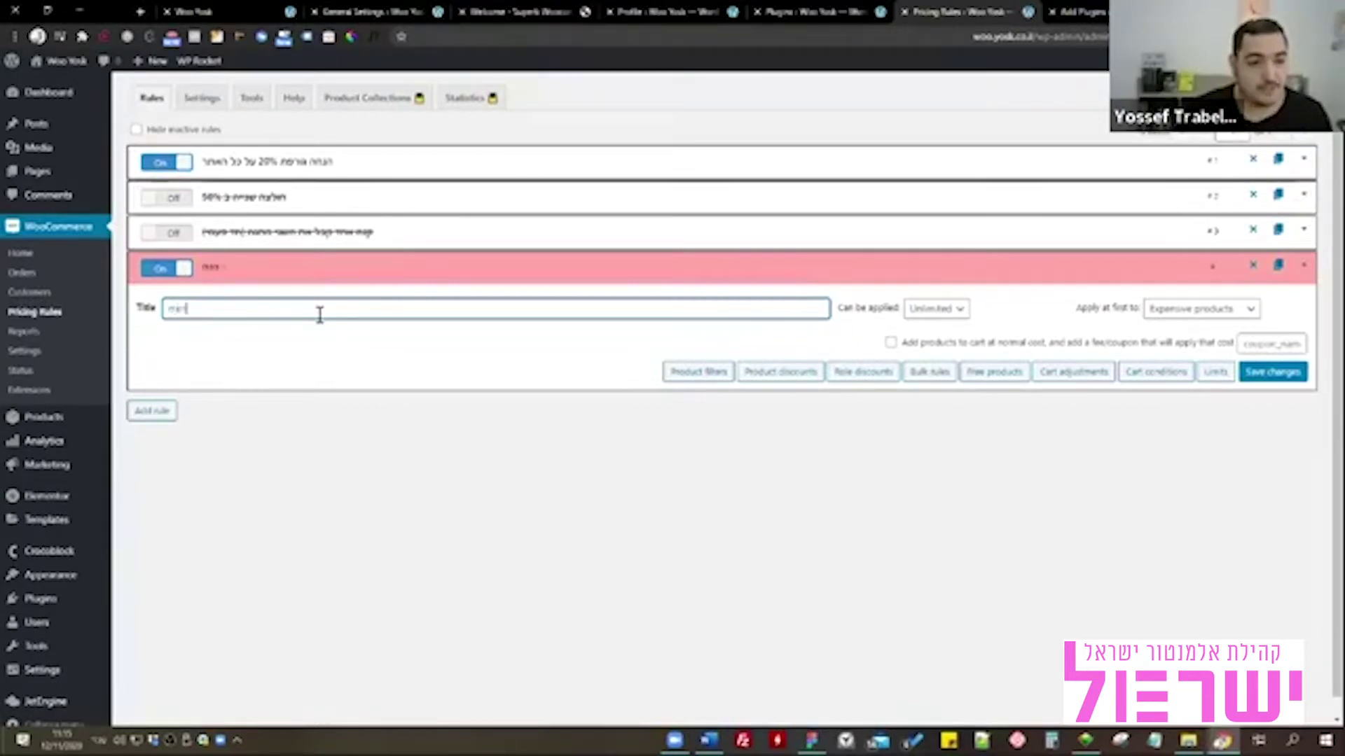
{"action": "type", "text": " גורפת"}
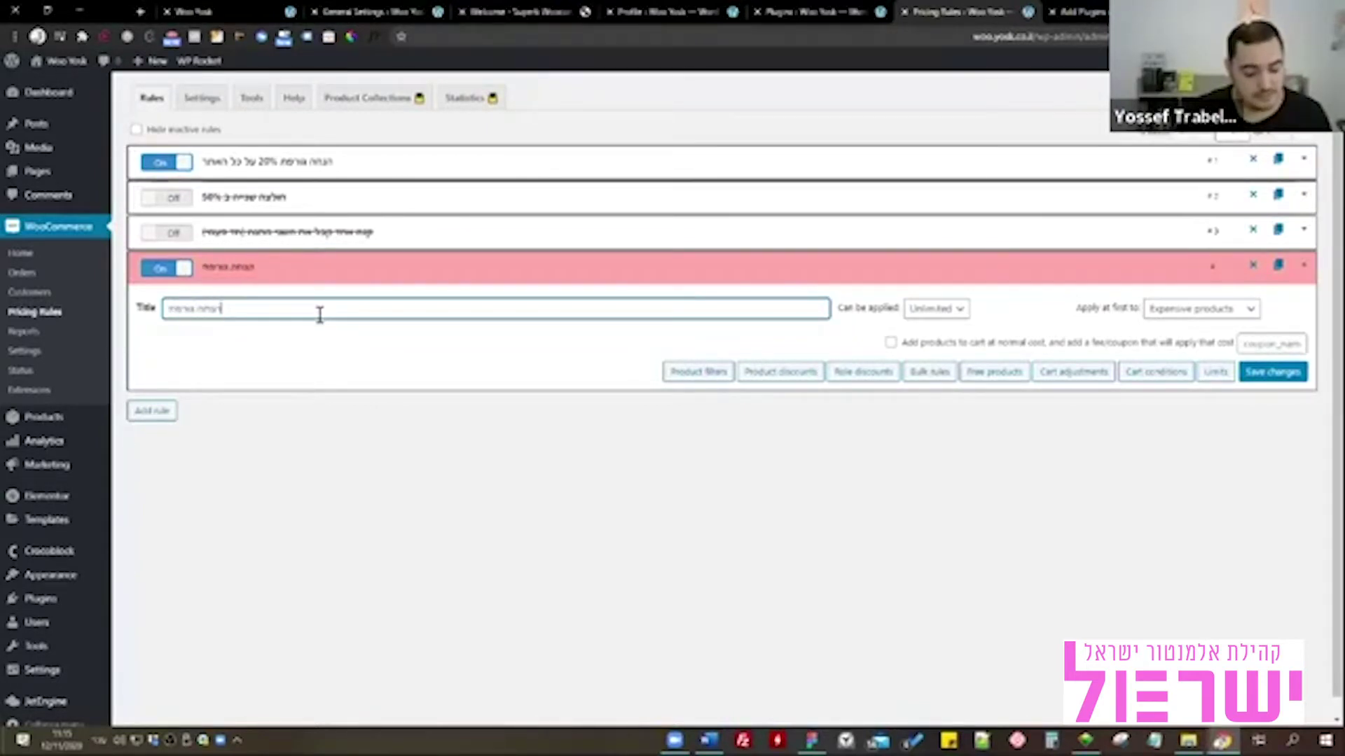
{"action": "type", "text": " 20% עלאק פריידי"}
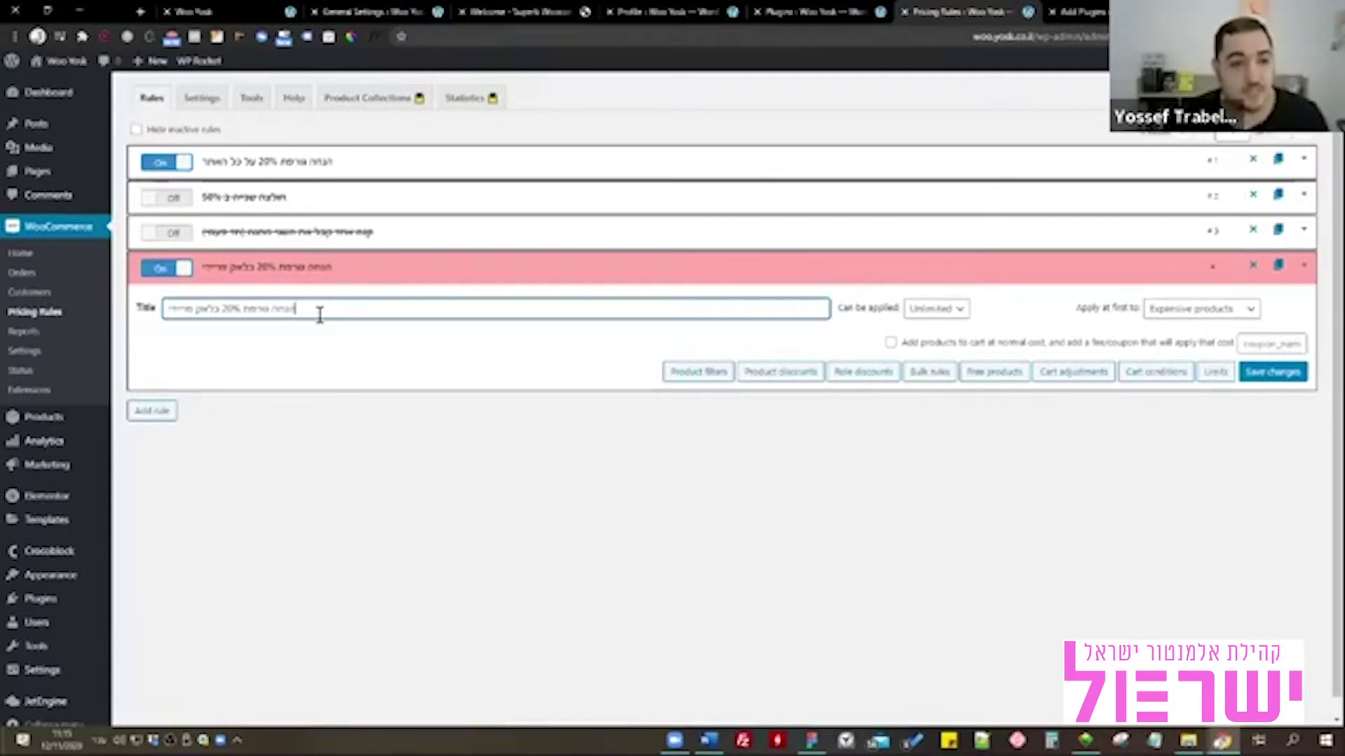
Examine the new rule's choices for how many times it can be applied and which products it applies to first.
{"action": "left_click", "coordinate": [960, 309]}
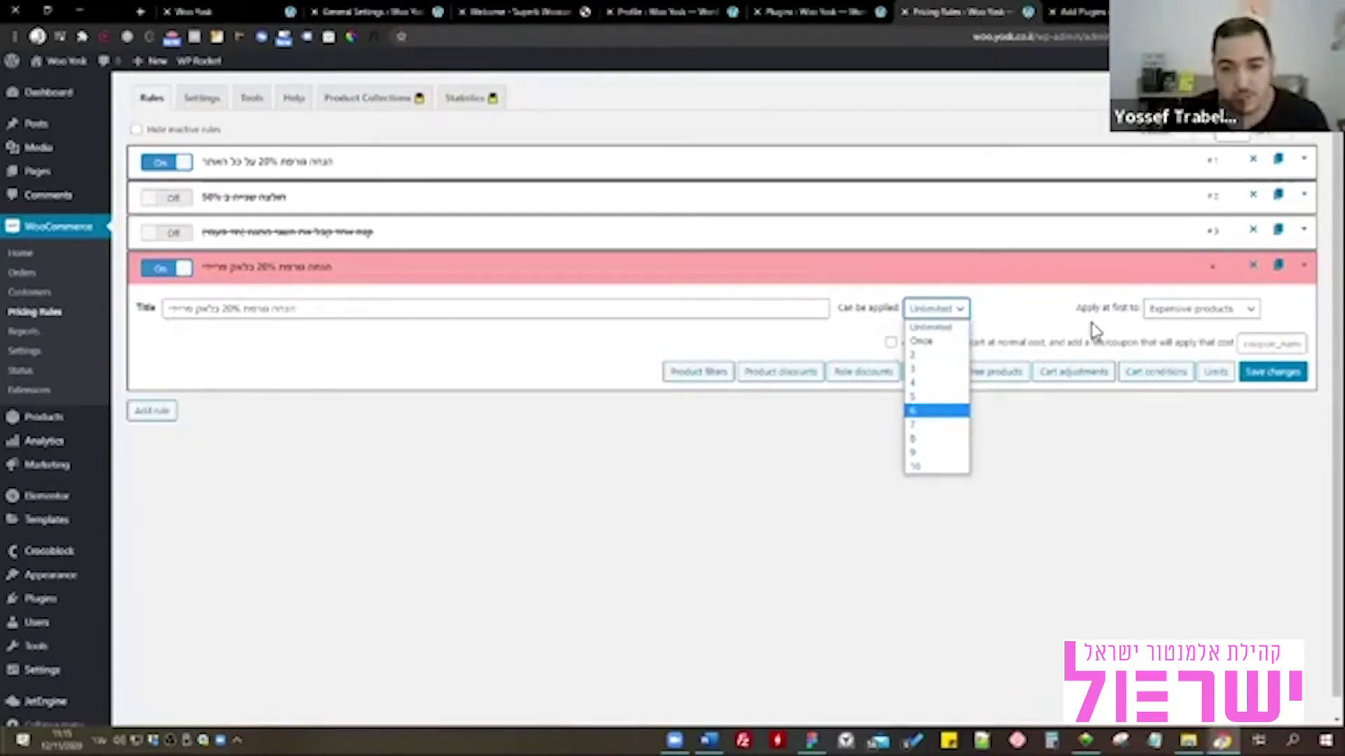
{"action": "left_click", "coordinate": [1059, 322]}
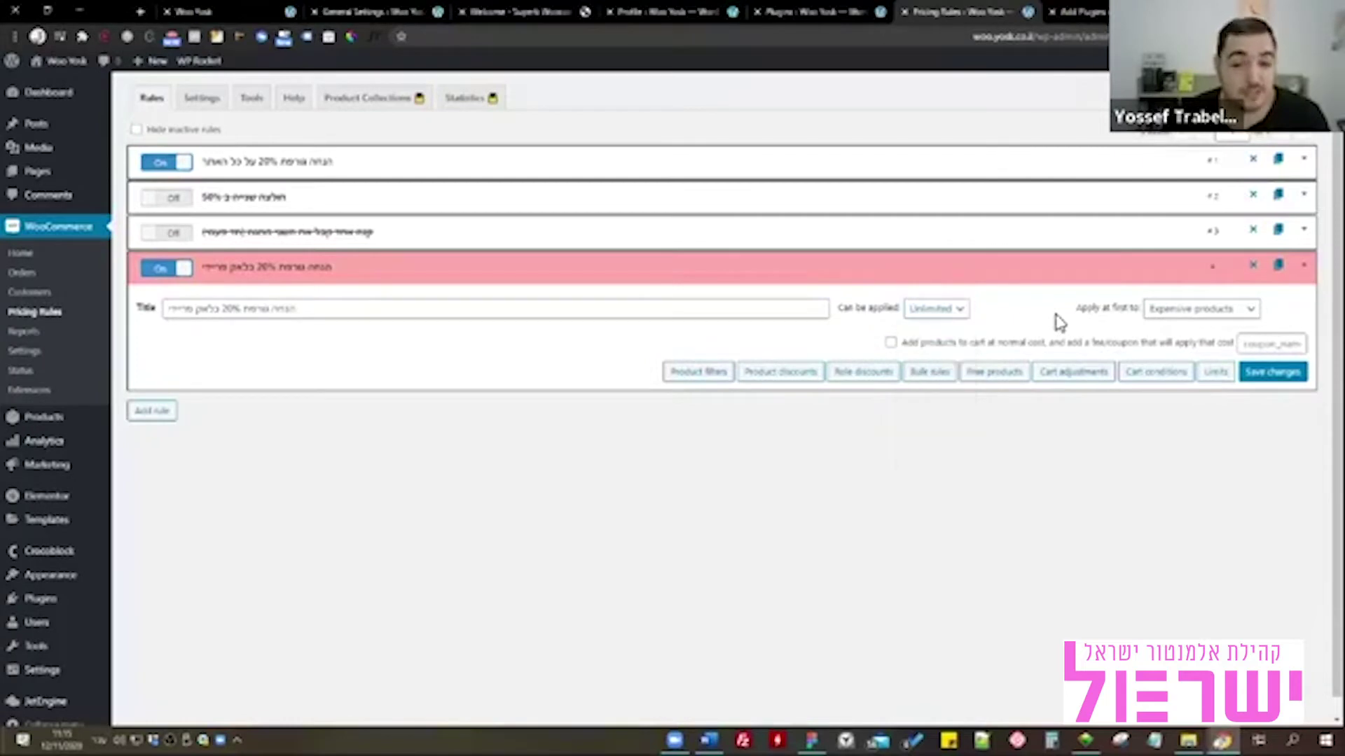
{"action": "left_click", "coordinate": [1173, 317]}
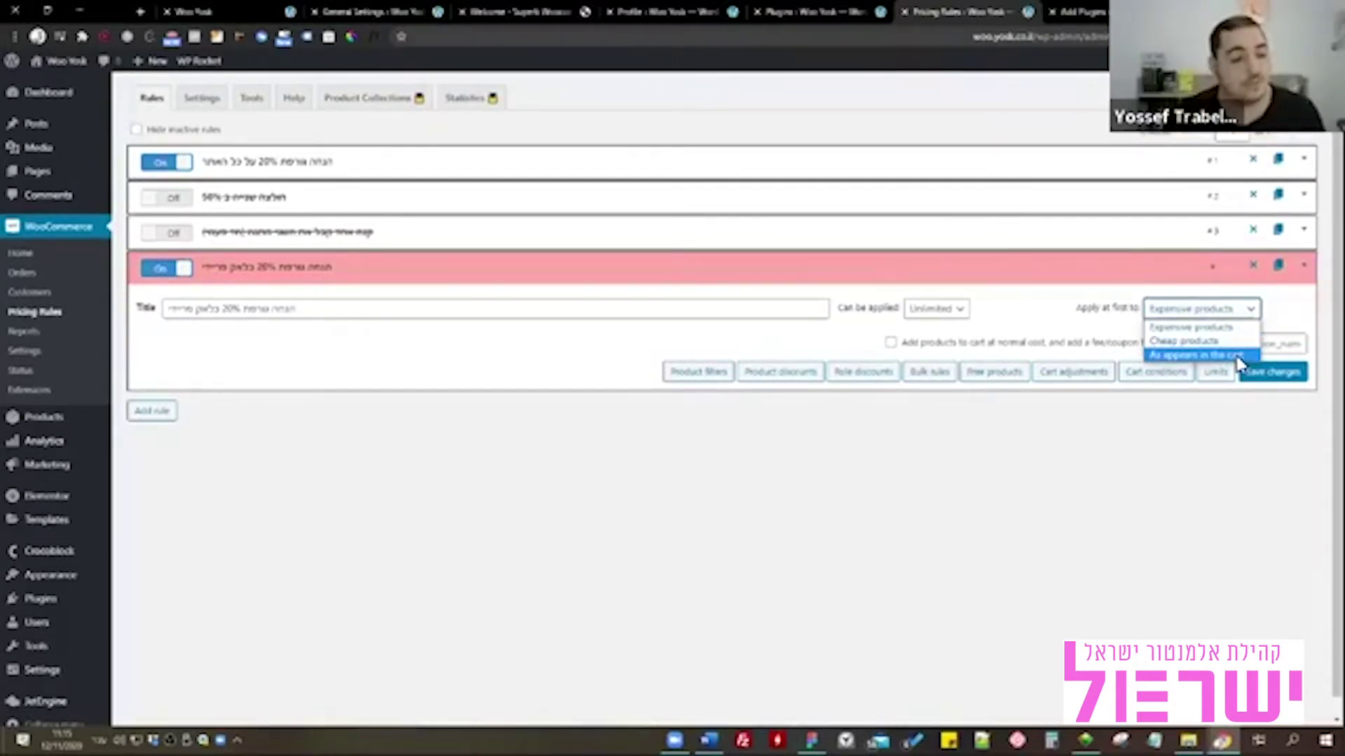
{"action": "left_click", "coordinate": [1106, 315]}
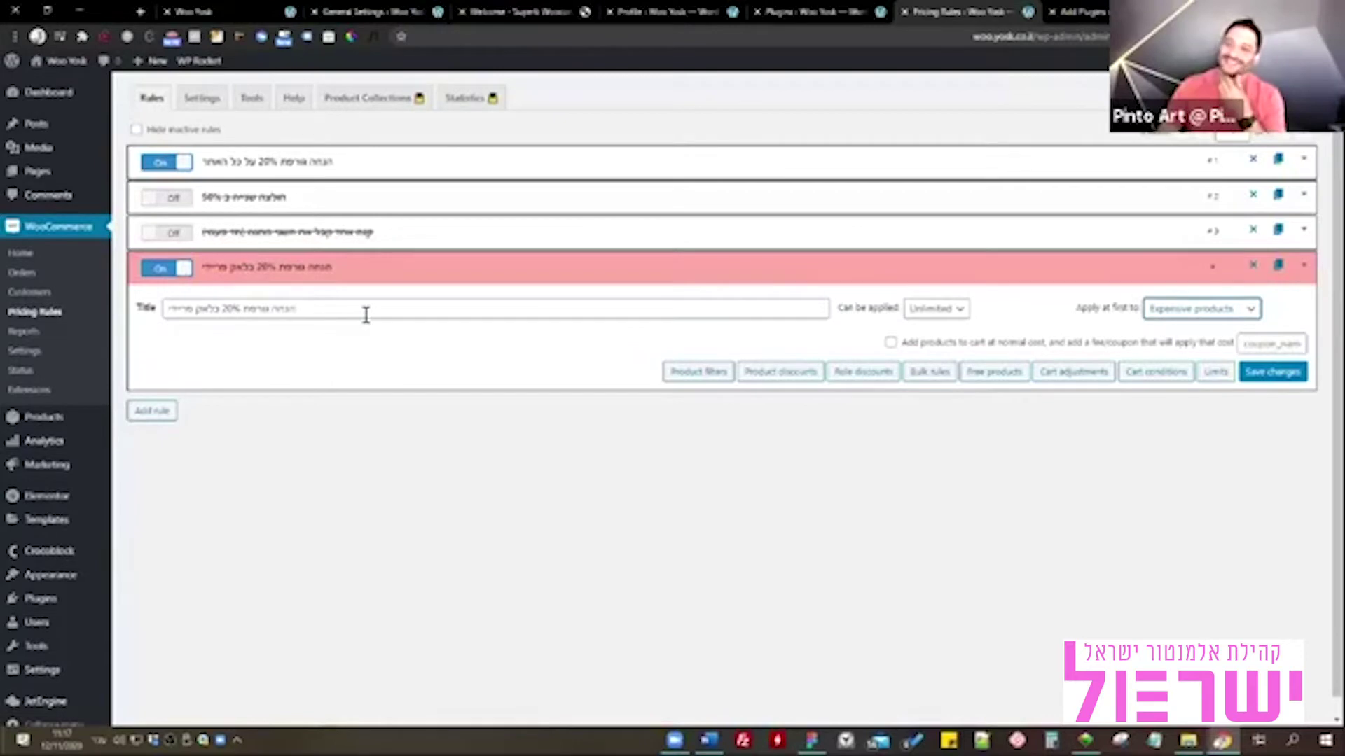
Add a product discount to the new Black Friday rule and set it to a percentage discount of 20.
{"action": "left_click", "coordinate": [390, 170]}
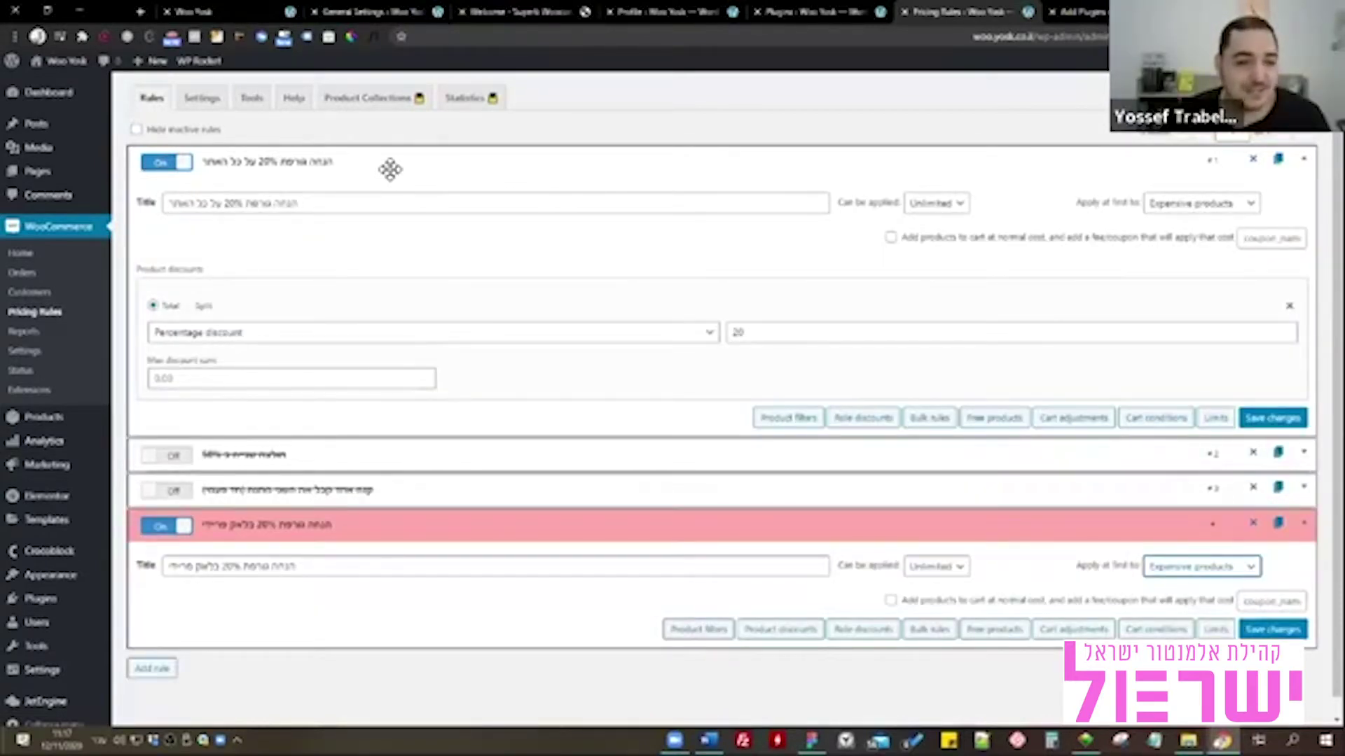
{"action": "scroll", "coordinate": [279, 430], "scroll_direction": "down", "scroll_amount": 1}
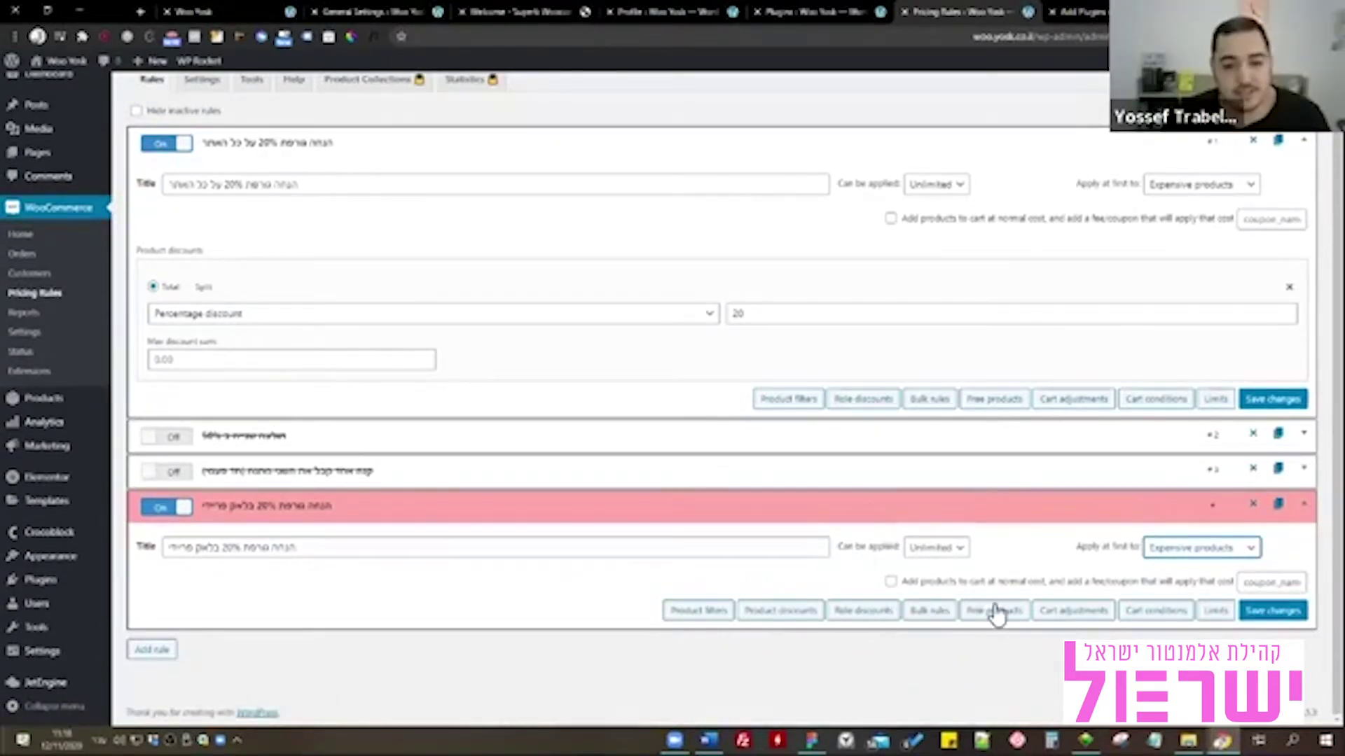
{"action": "left_click", "coordinate": [807, 620]}
{"action": "scroll", "coordinate": [601, 570], "scroll_direction": "down", "scroll_amount": 2}
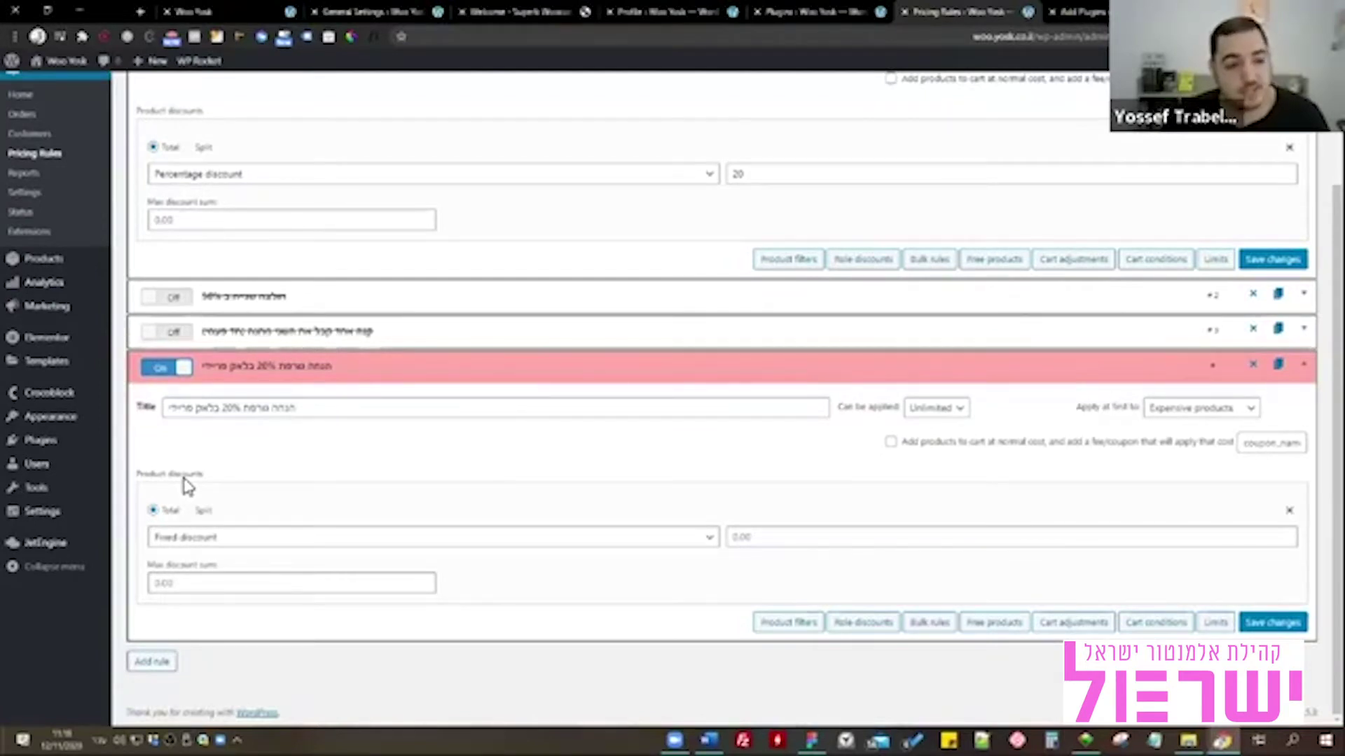
{"action": "left_click", "coordinate": [186, 537]}
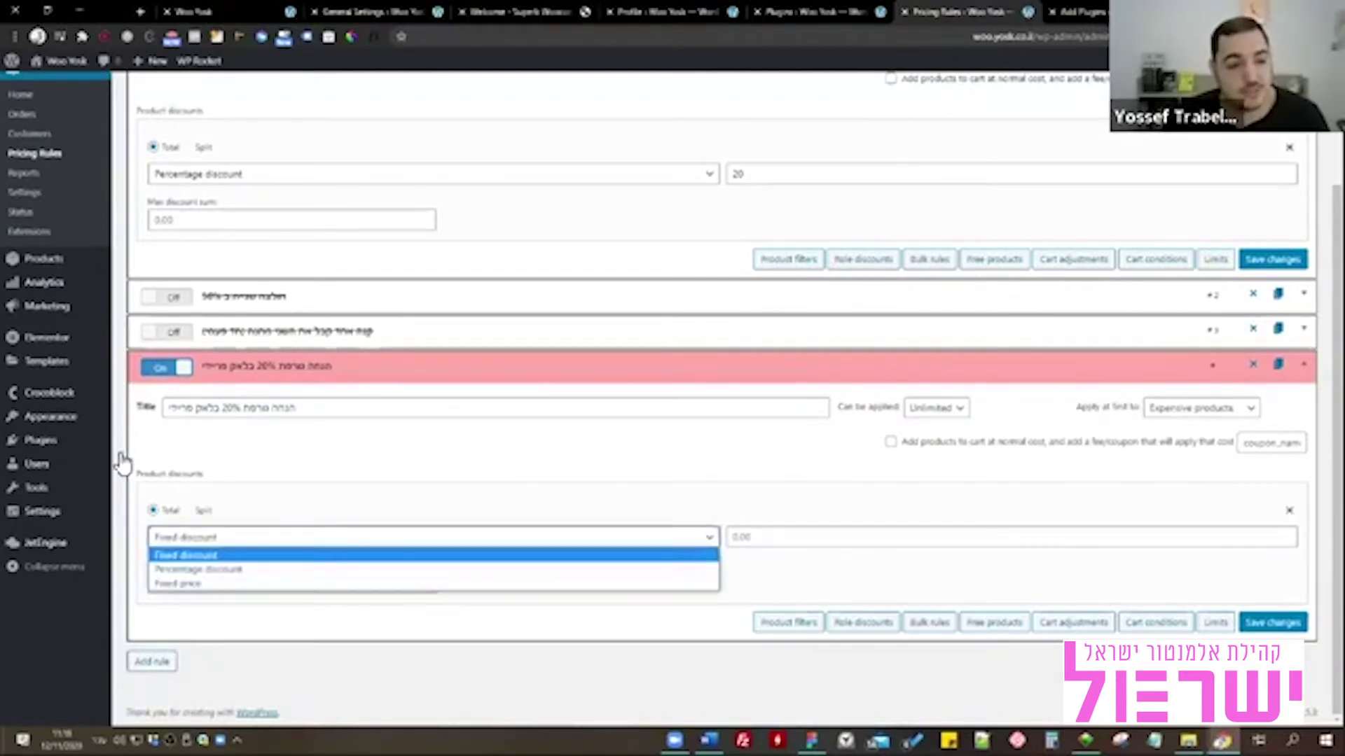
{"action": "left_click", "coordinate": [359, 558]}
{"action": "left_click", "coordinate": [818, 550]}
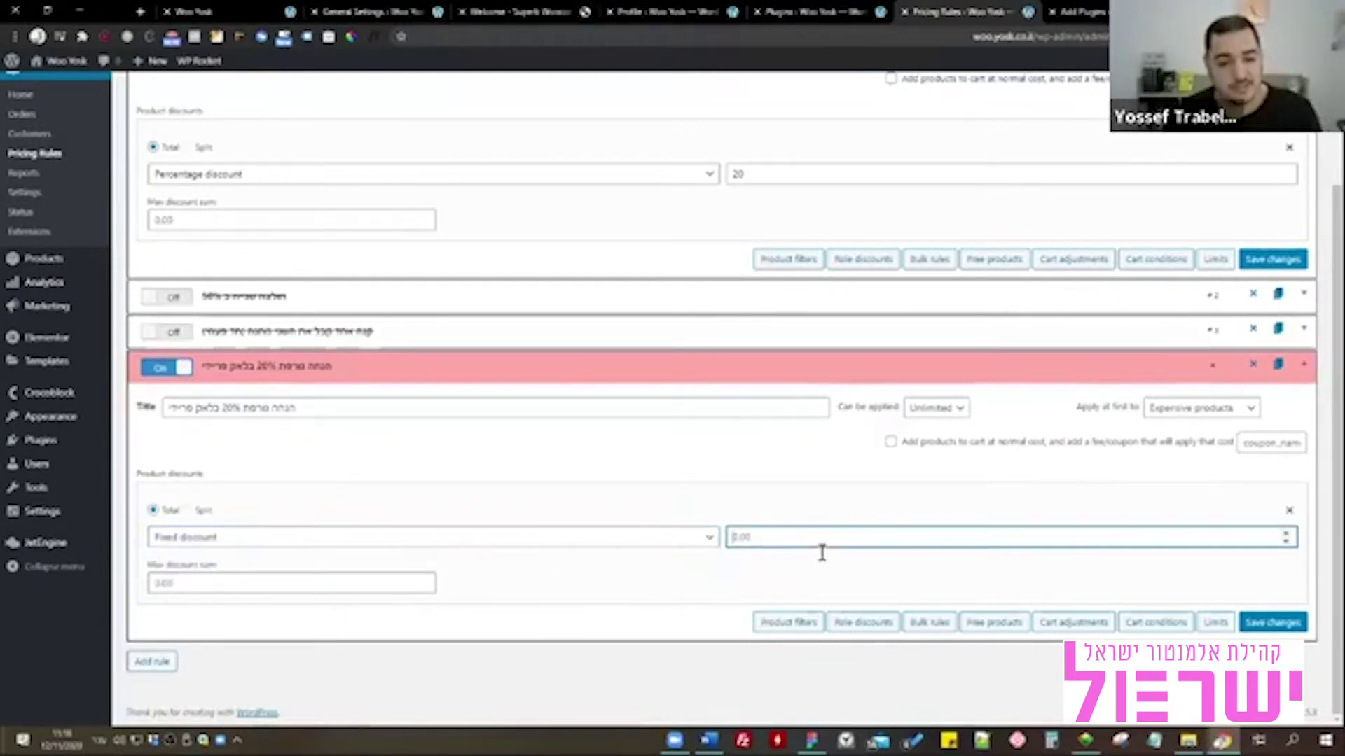
{"action": "type", "text": "20"}
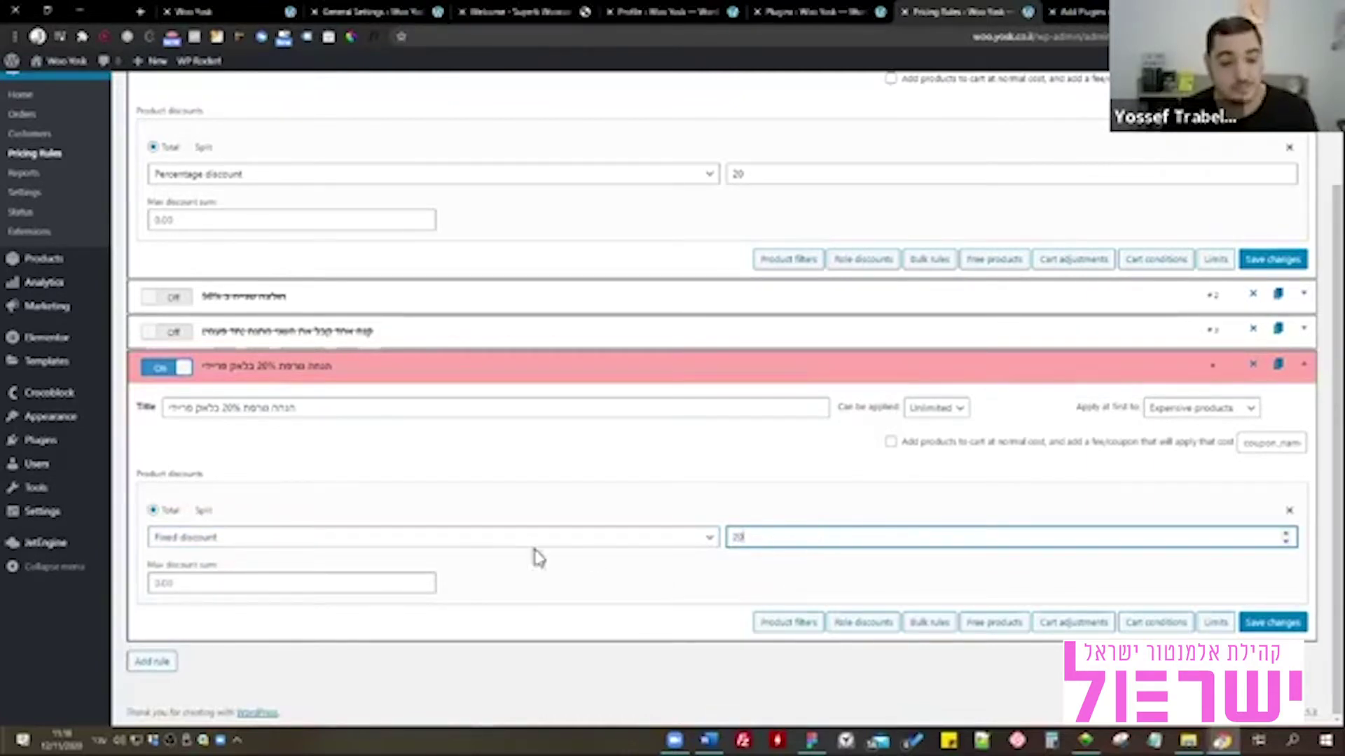
{"action": "left_click", "coordinate": [417, 541]}
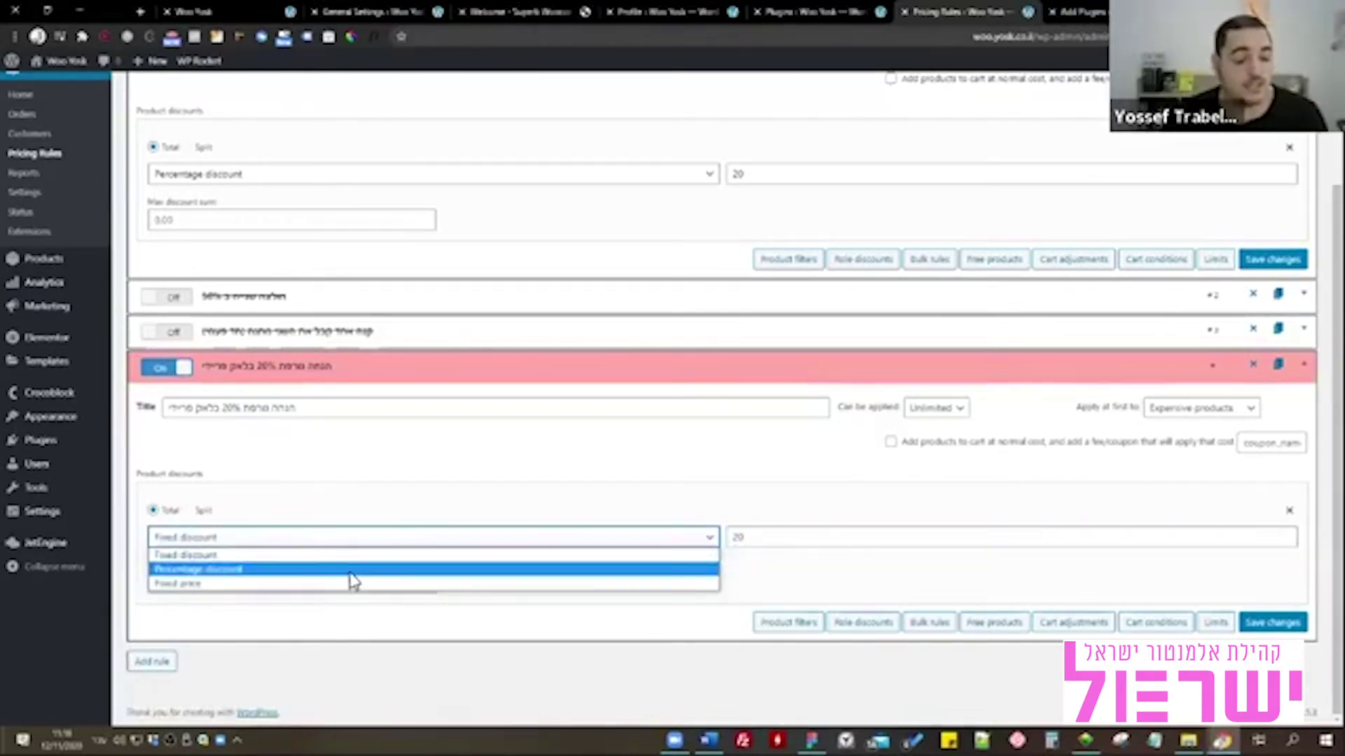
{"action": "left_click", "coordinate": [352, 573]}
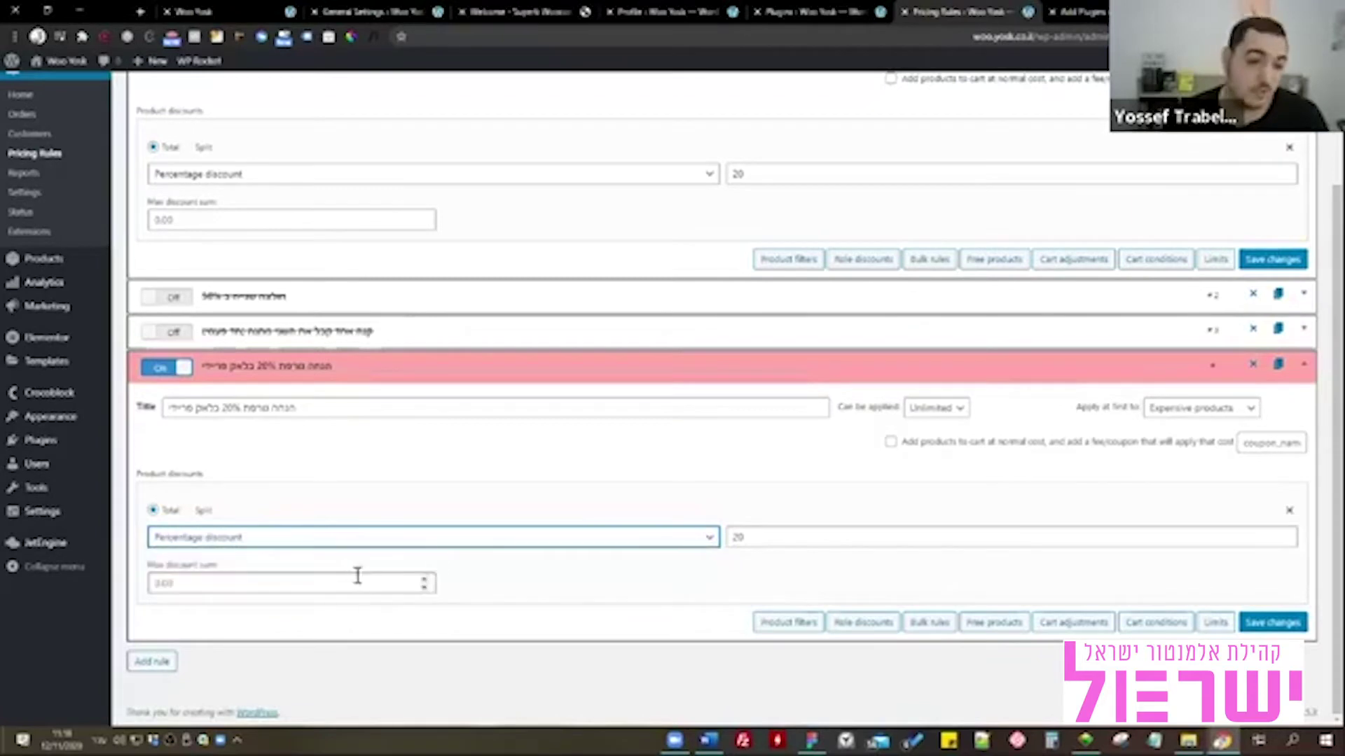
Try Fixed price as the Black Friday rule's discount type and restore Percentage discount.
{"action": "left_click", "coordinate": [780, 539]}
{"action": "left_click", "coordinate": [596, 547]}
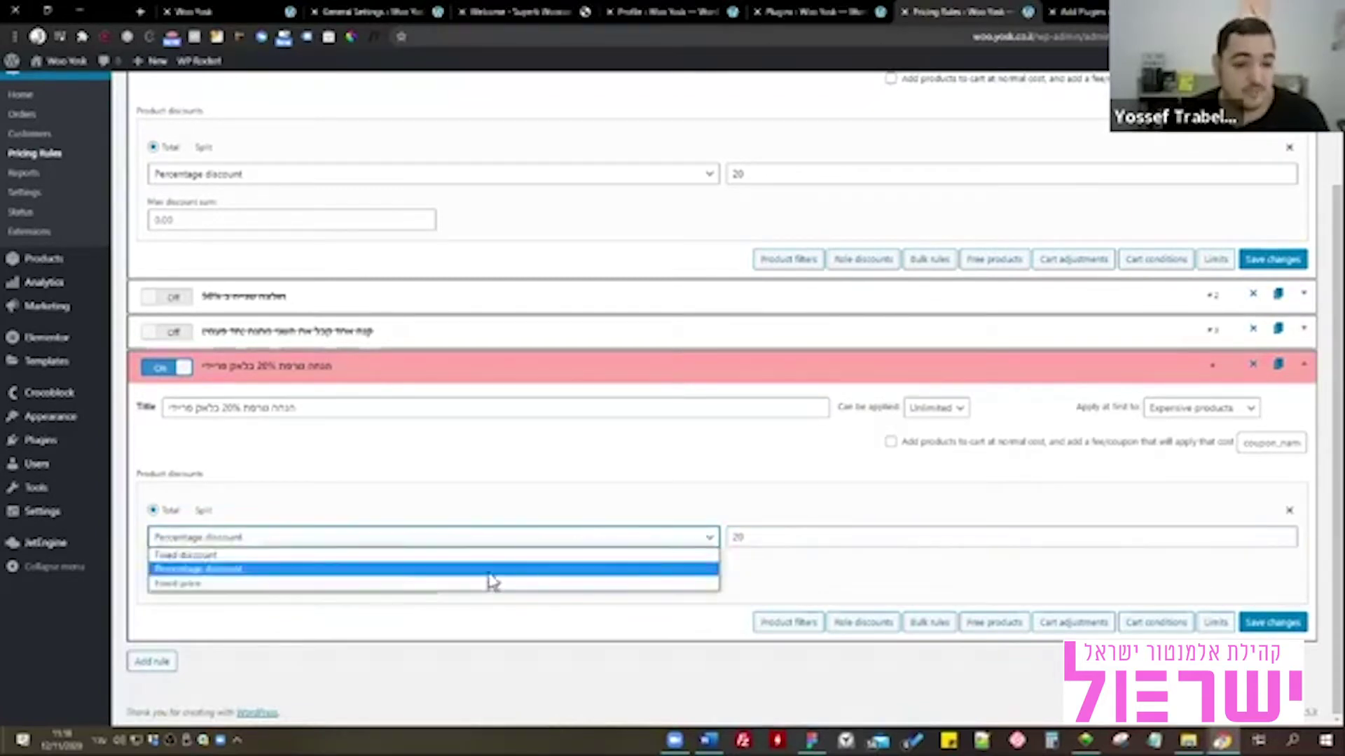
{"action": "left_click", "coordinate": [490, 587]}
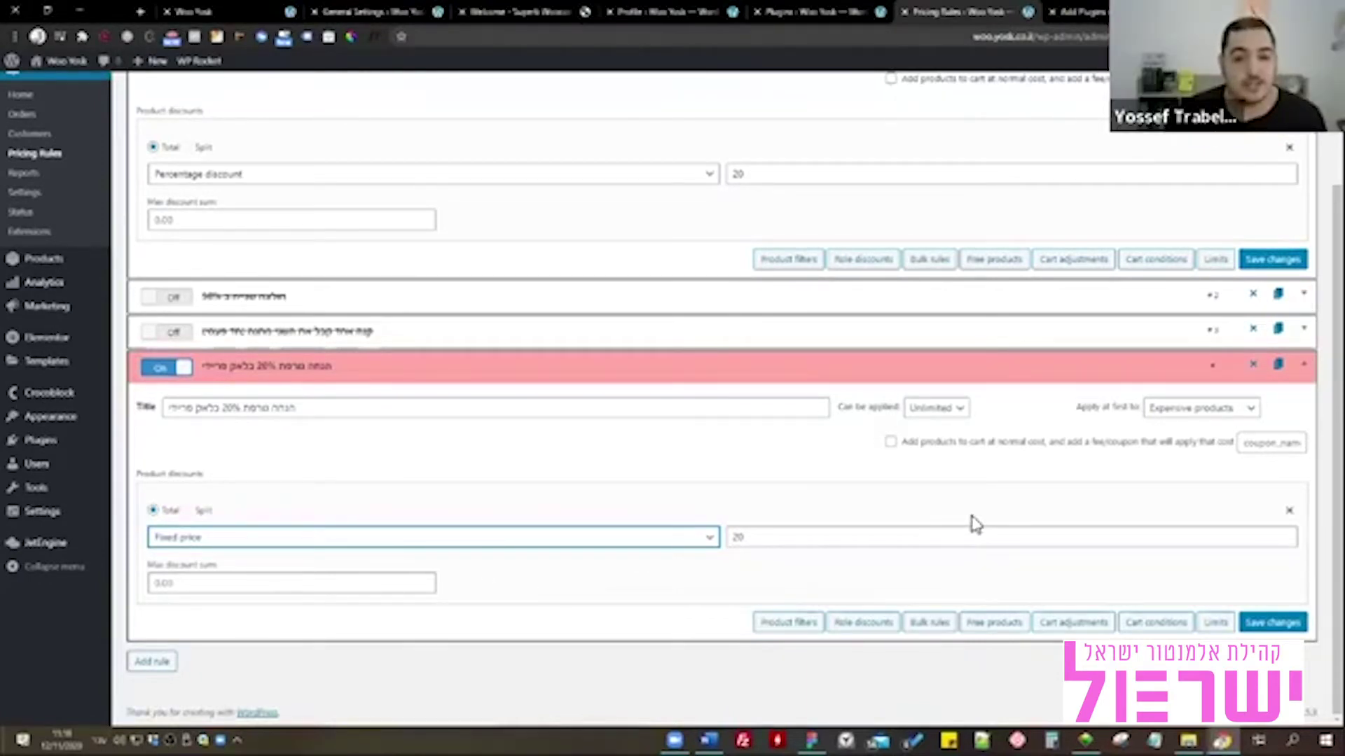
{"action": "left_click", "coordinate": [212, 540]}
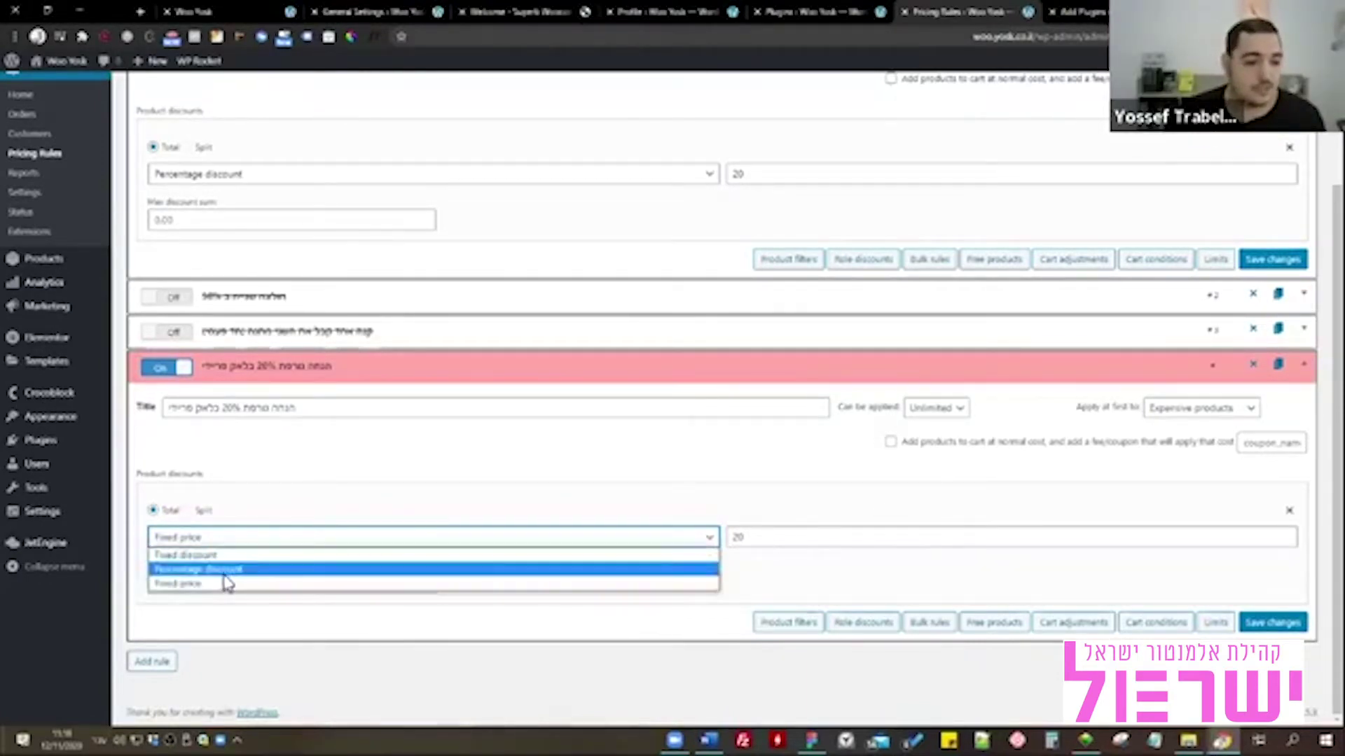
{"action": "left_click", "coordinate": [224, 570]}
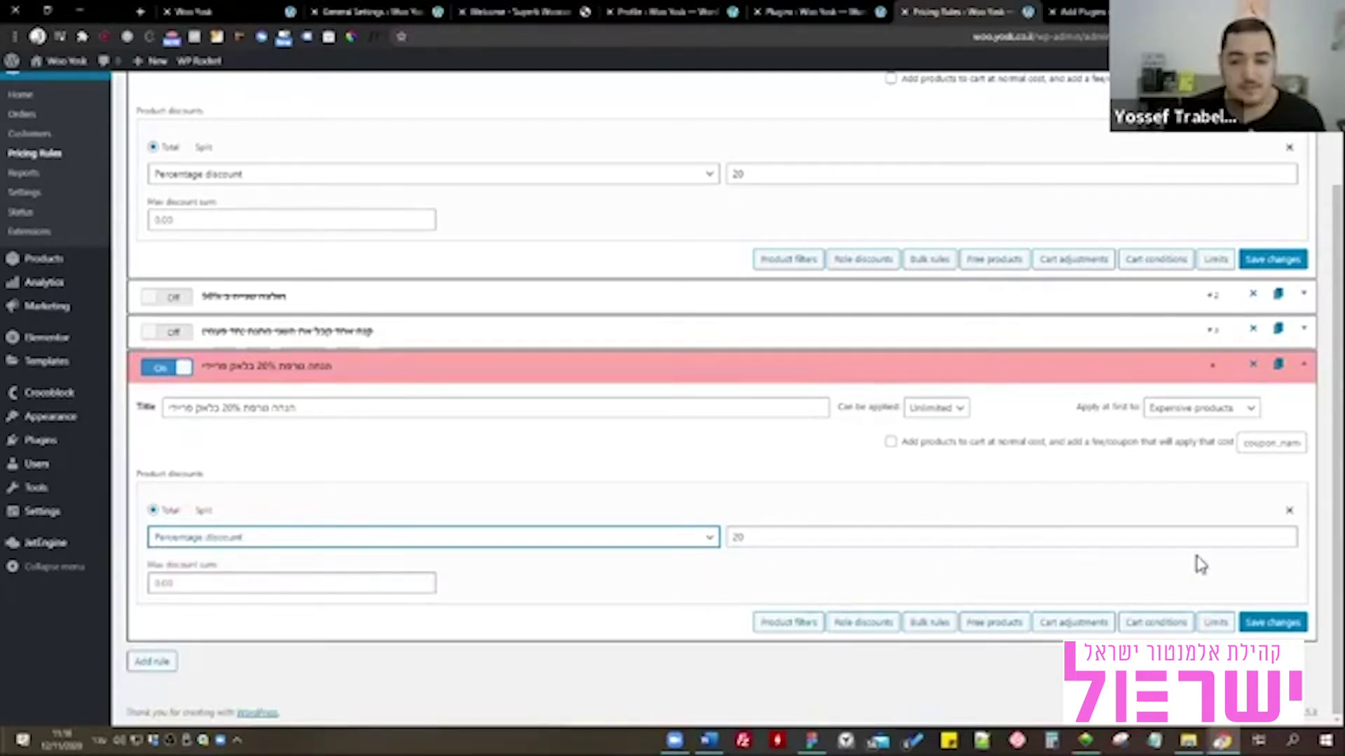
Save the Black Friday rule, and turn off the site-wide 20% discount rule and save that change.
{"action": "left_click", "coordinate": [1266, 623]}
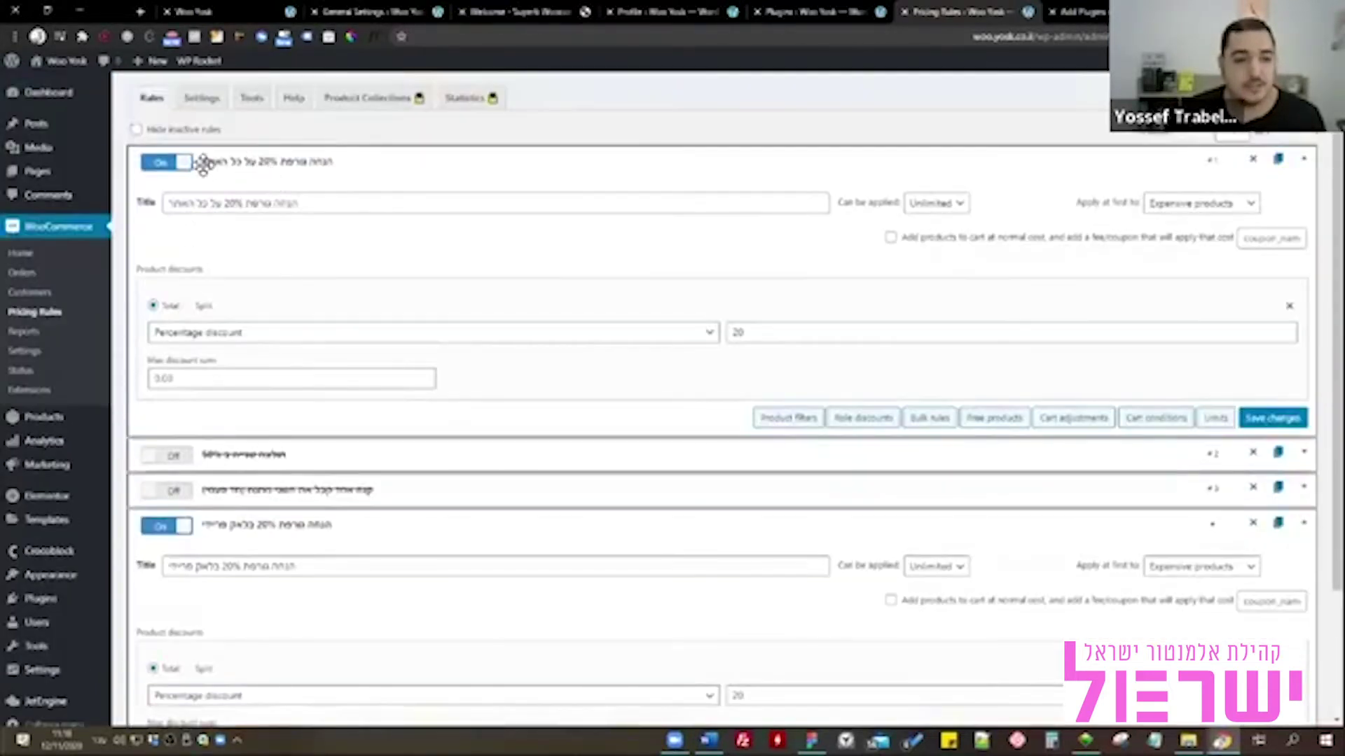
{"action": "left_click", "coordinate": [186, 164]}
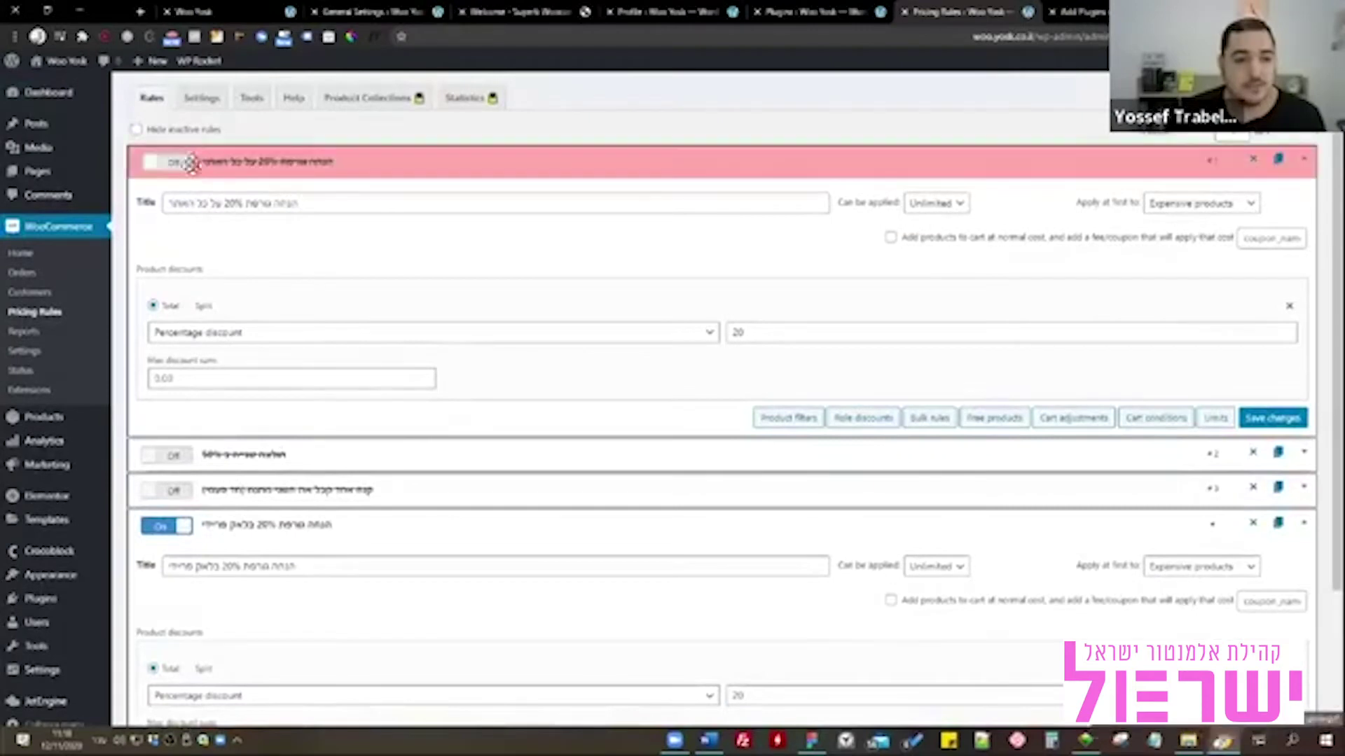
{"action": "left_click", "coordinate": [1271, 418]}
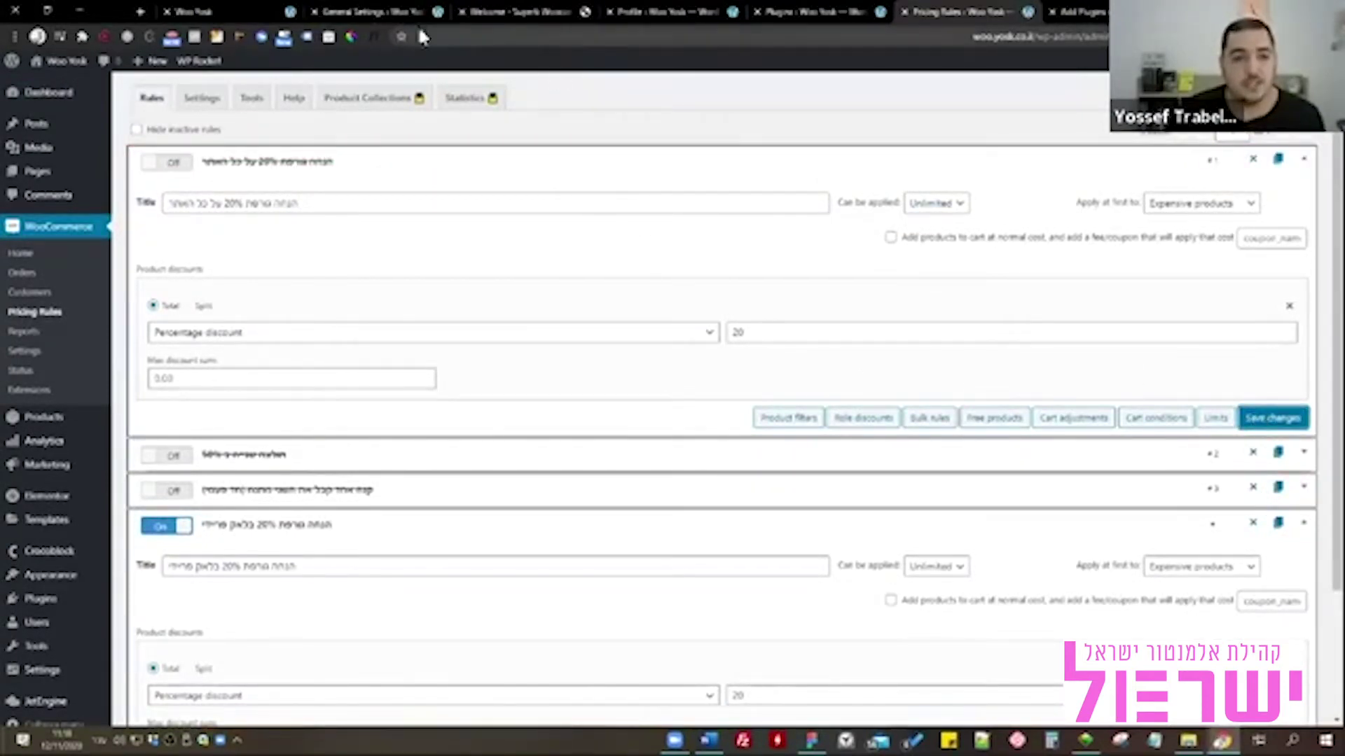
Reload the store's home page with the new prices and remove the red shirt from the shopping cart.
{"action": "left_click", "coordinate": [272, 10]}
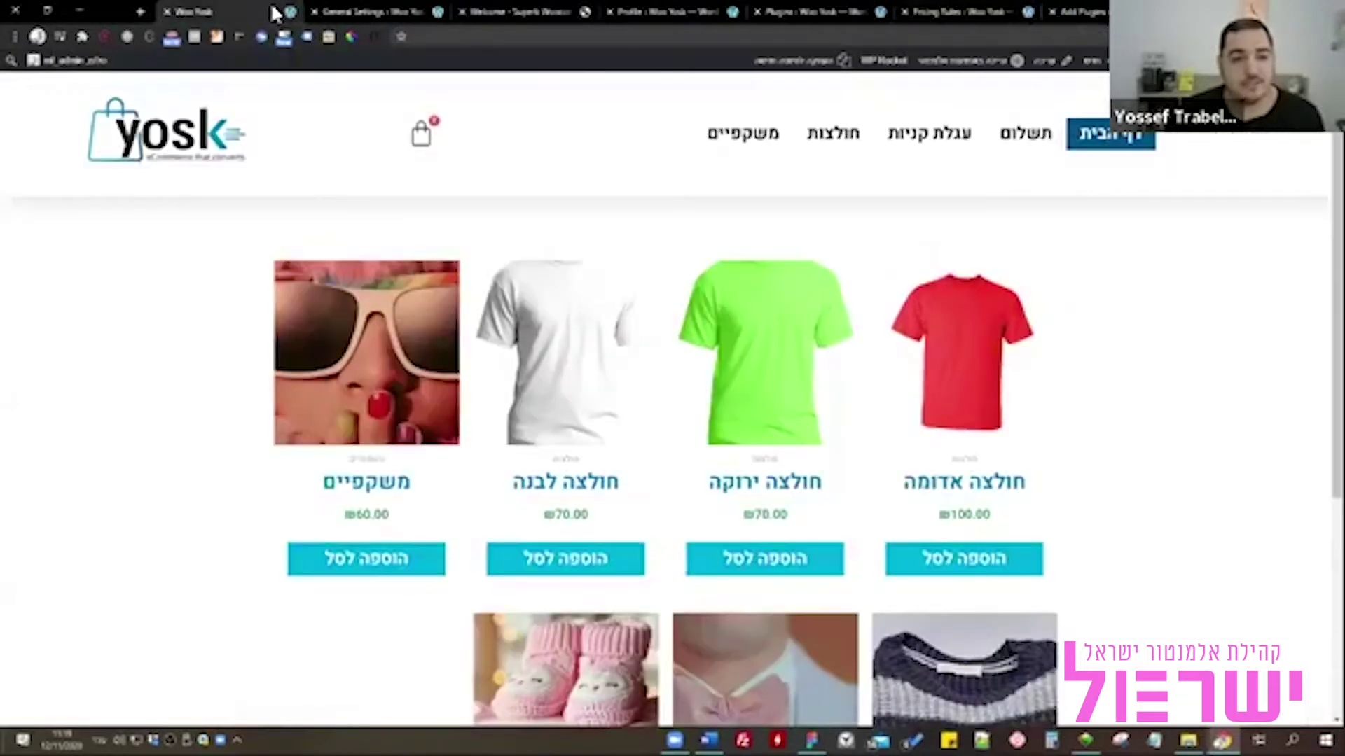
{"action": "key", "text": "F5"}
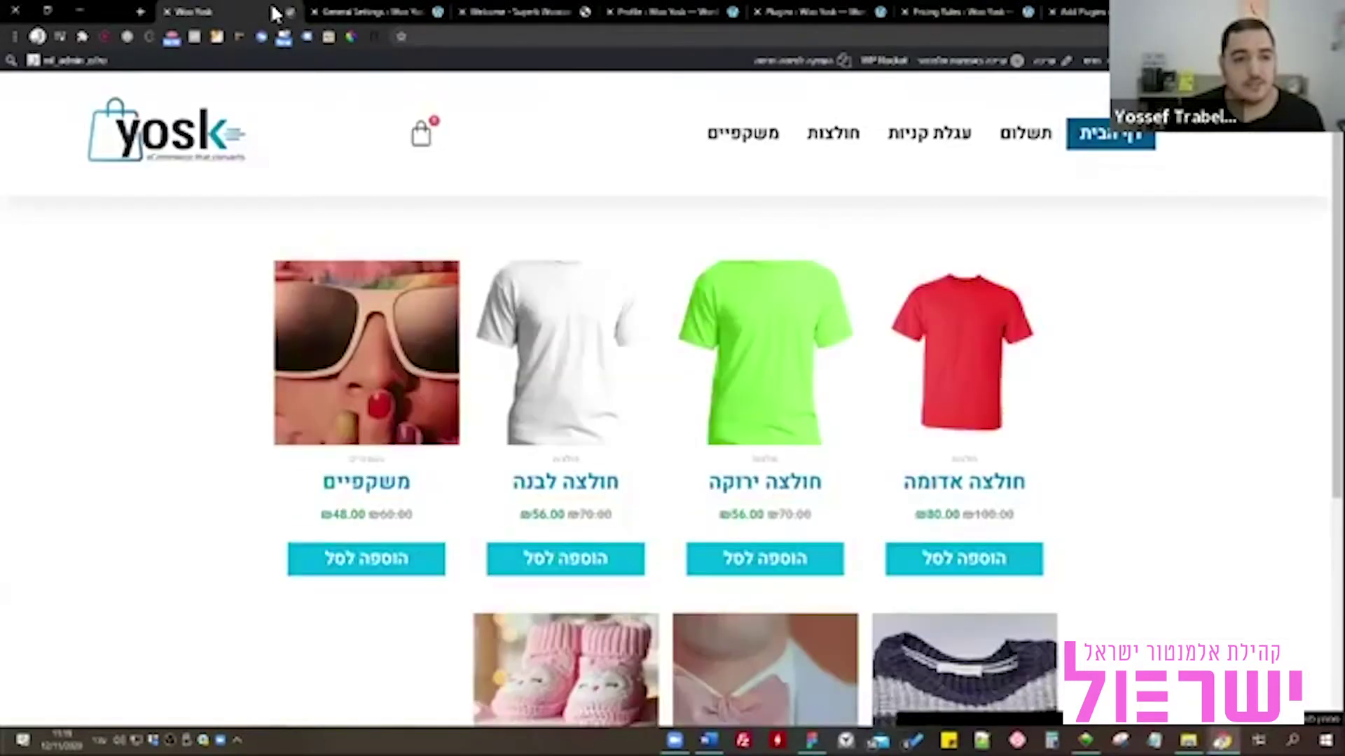
{"action": "left_click", "coordinate": [422, 137]}
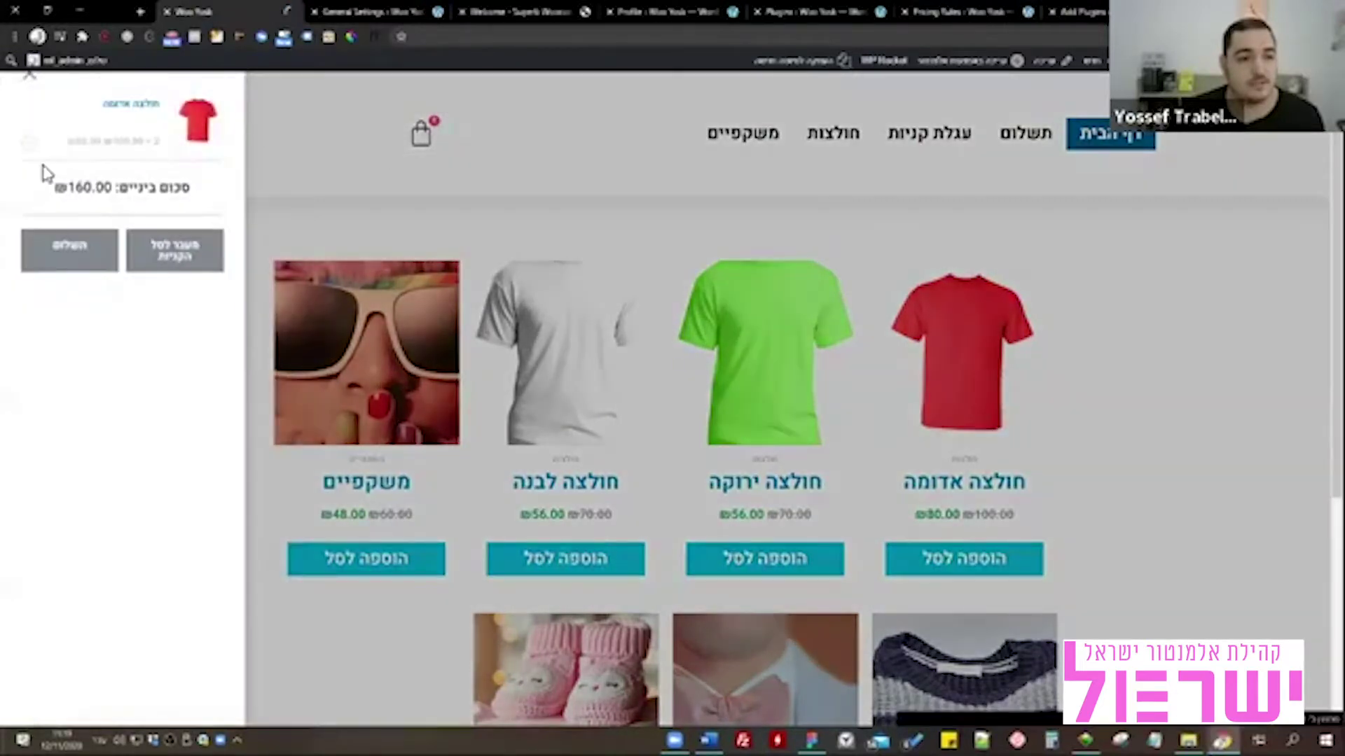
{"action": "left_click", "coordinate": [288, 183]}
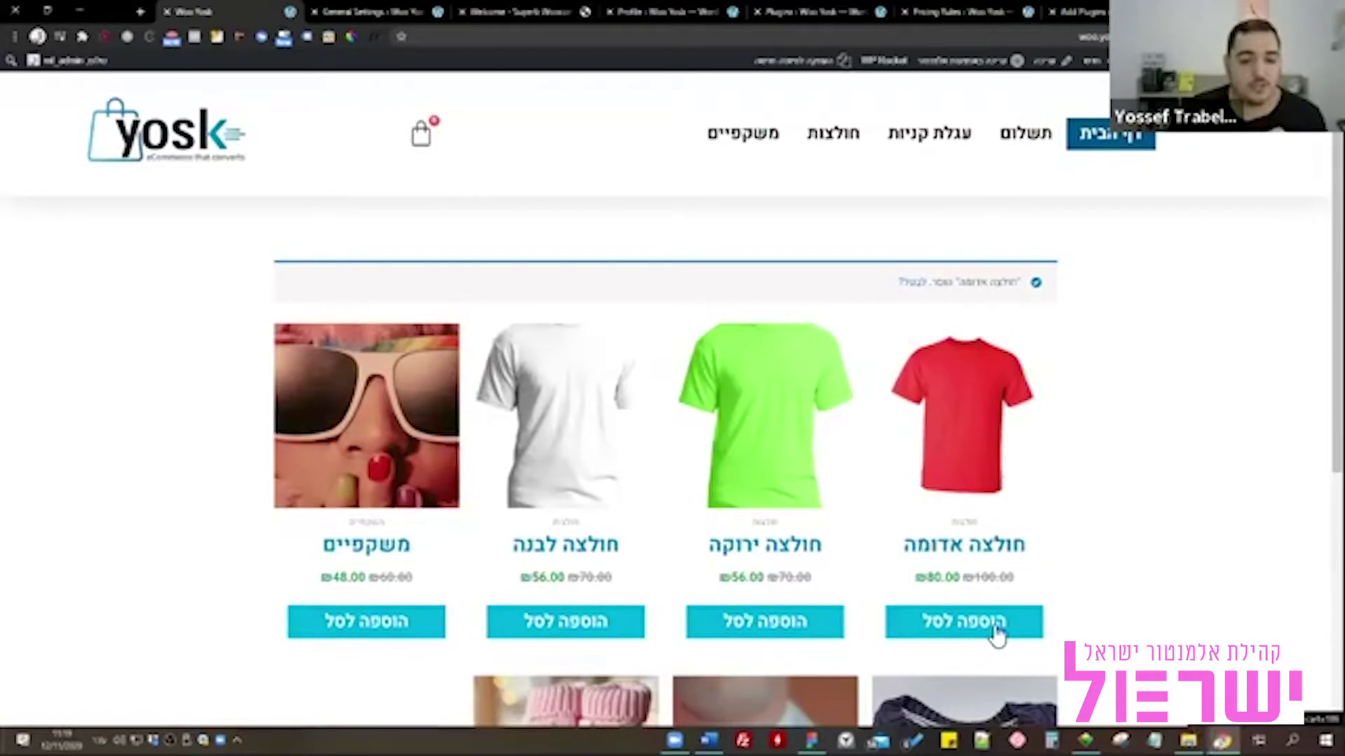
Compare the red shirt's original and discounted prices on the store's home page.
{"action": "scroll", "coordinate": [1036, 474], "scroll_direction": "down", "scroll_amount": 1}
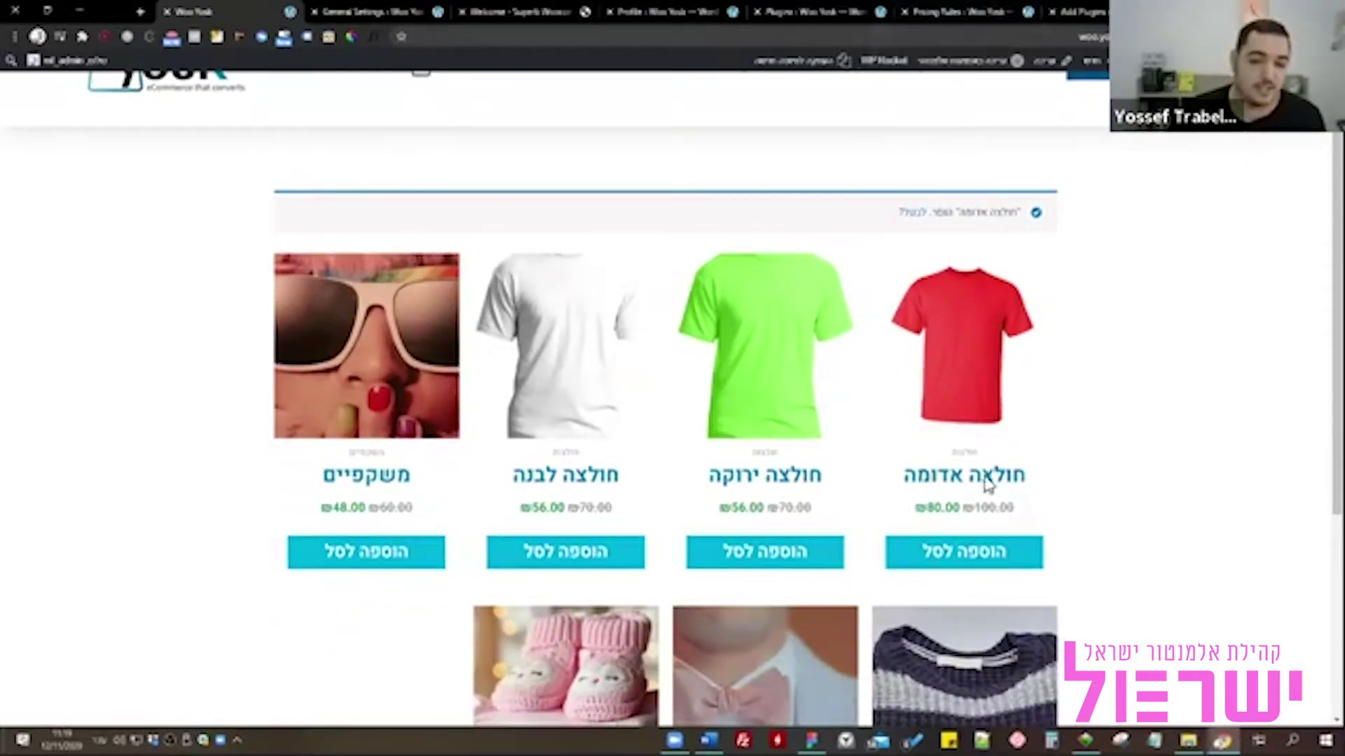
{"action": "left_click_drag", "start_coordinate": [965, 508], "coordinate": [910, 510]}
{"action": "left_click", "coordinate": [1019, 508]}
{"action": "left_click", "coordinate": [909, 513]}
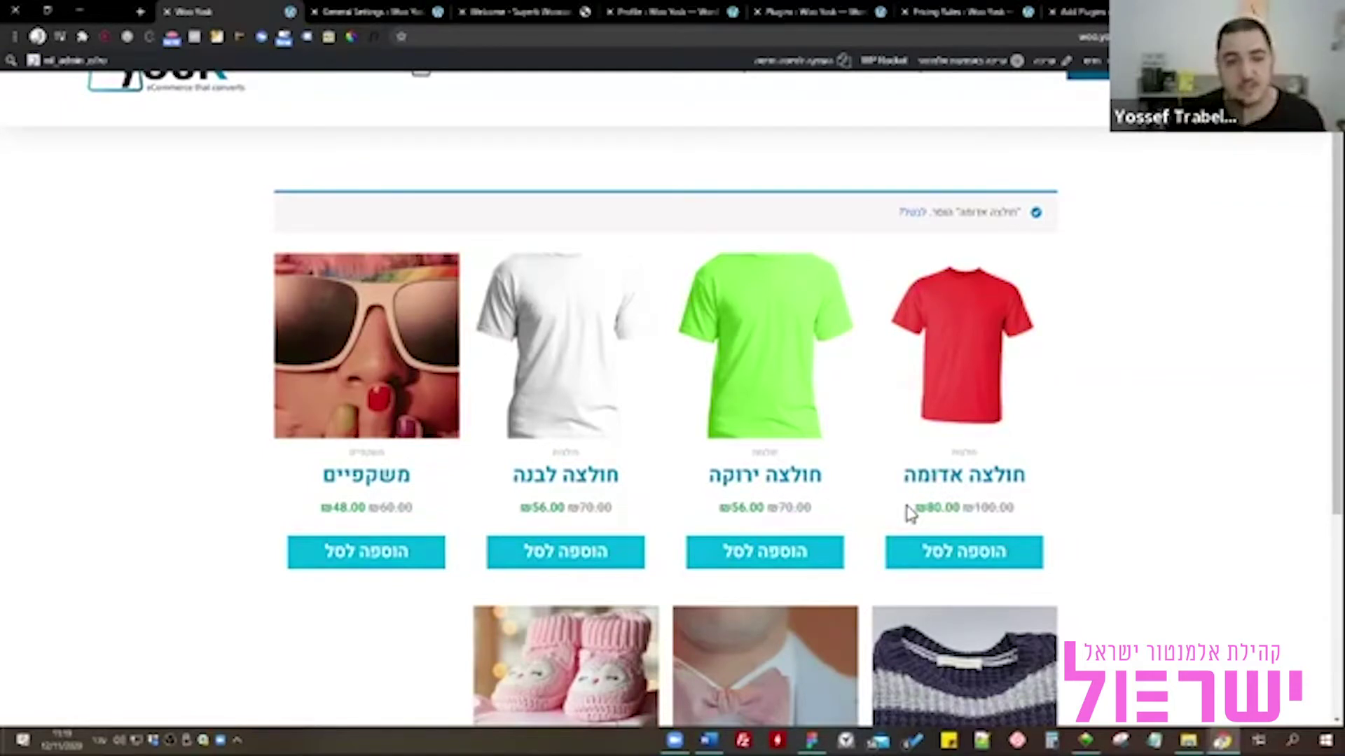
{"action": "left_click_drag", "start_coordinate": [1029, 519], "coordinate": [891, 510]}
Add the red shirt to the cart, dismiss the added-product pop-up and open the shopping cart page.
{"action": "left_click", "coordinate": [893, 512]}
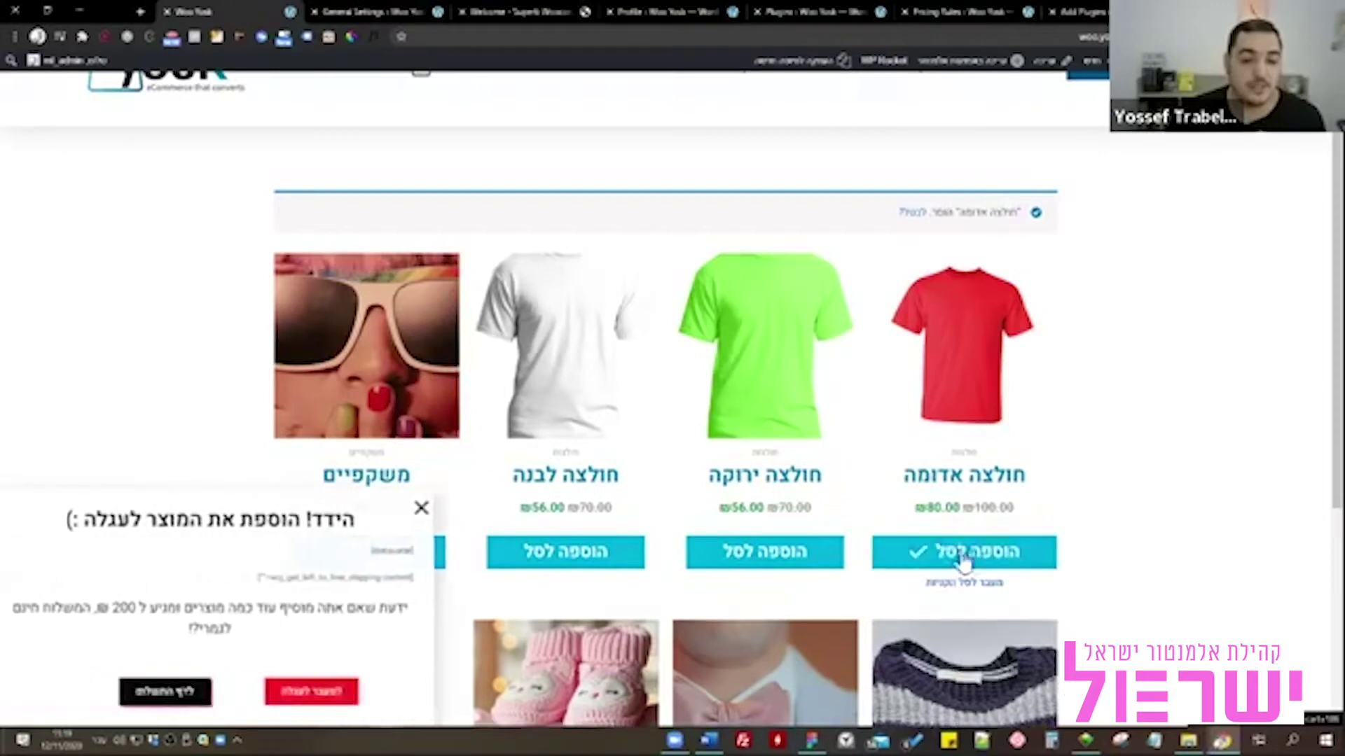
{"action": "left_click", "coordinate": [434, 514]}
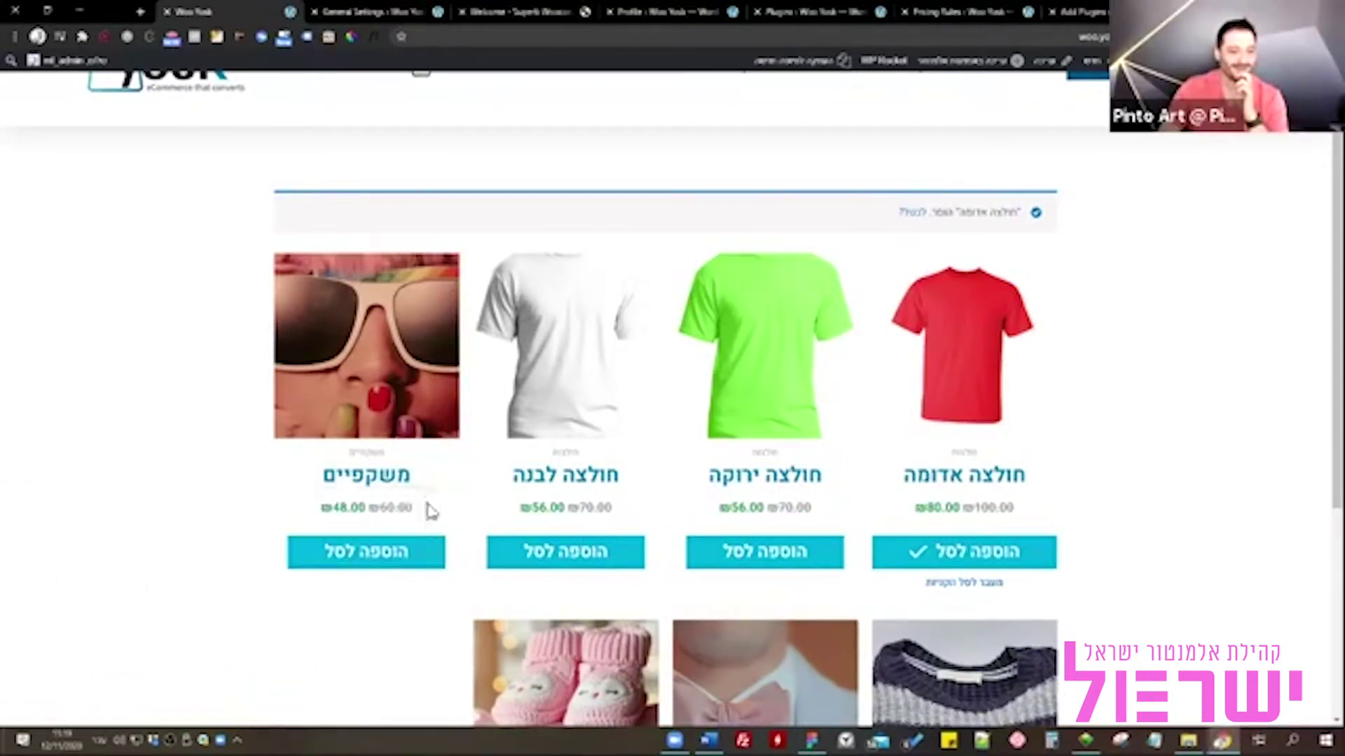
{"action": "scroll", "coordinate": [355, 186], "scroll_direction": "up", "scroll_amount": 1}
{"action": "left_click", "coordinate": [416, 139]}
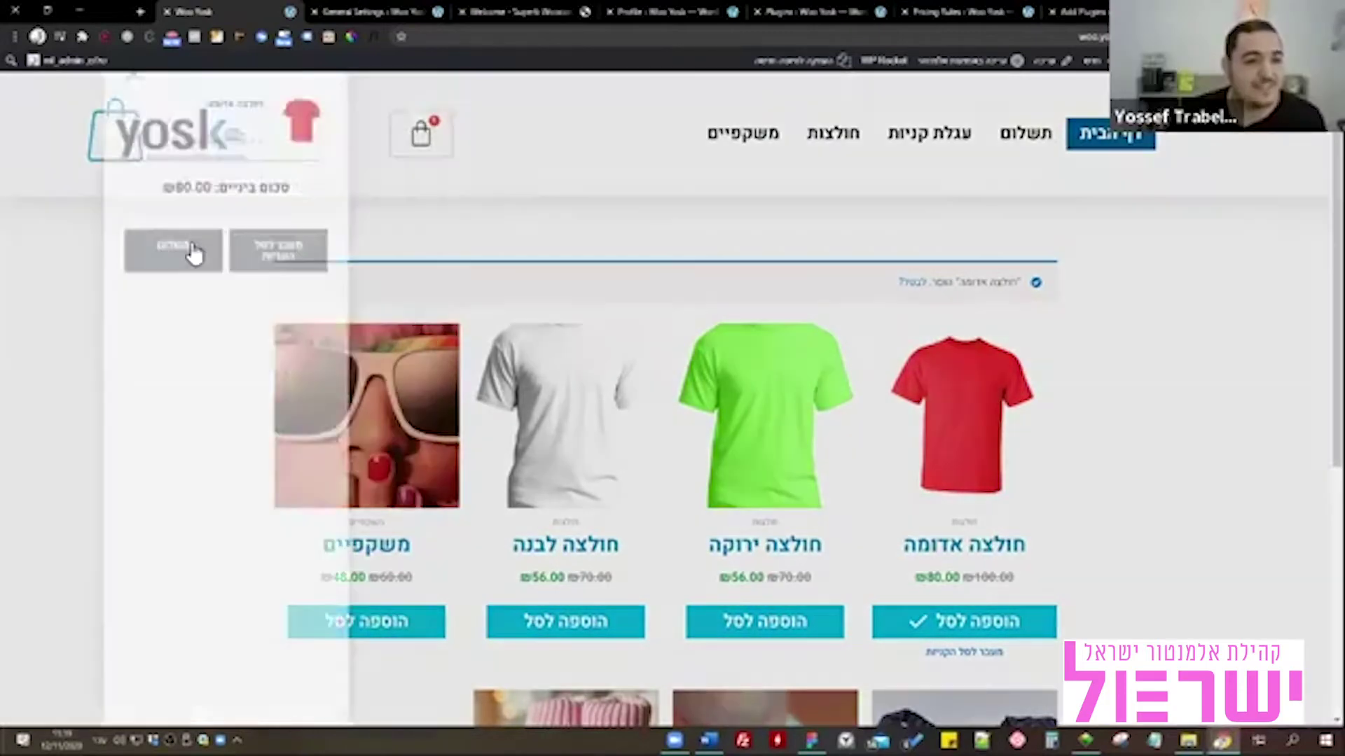
{"action": "left_click", "coordinate": [193, 250]}
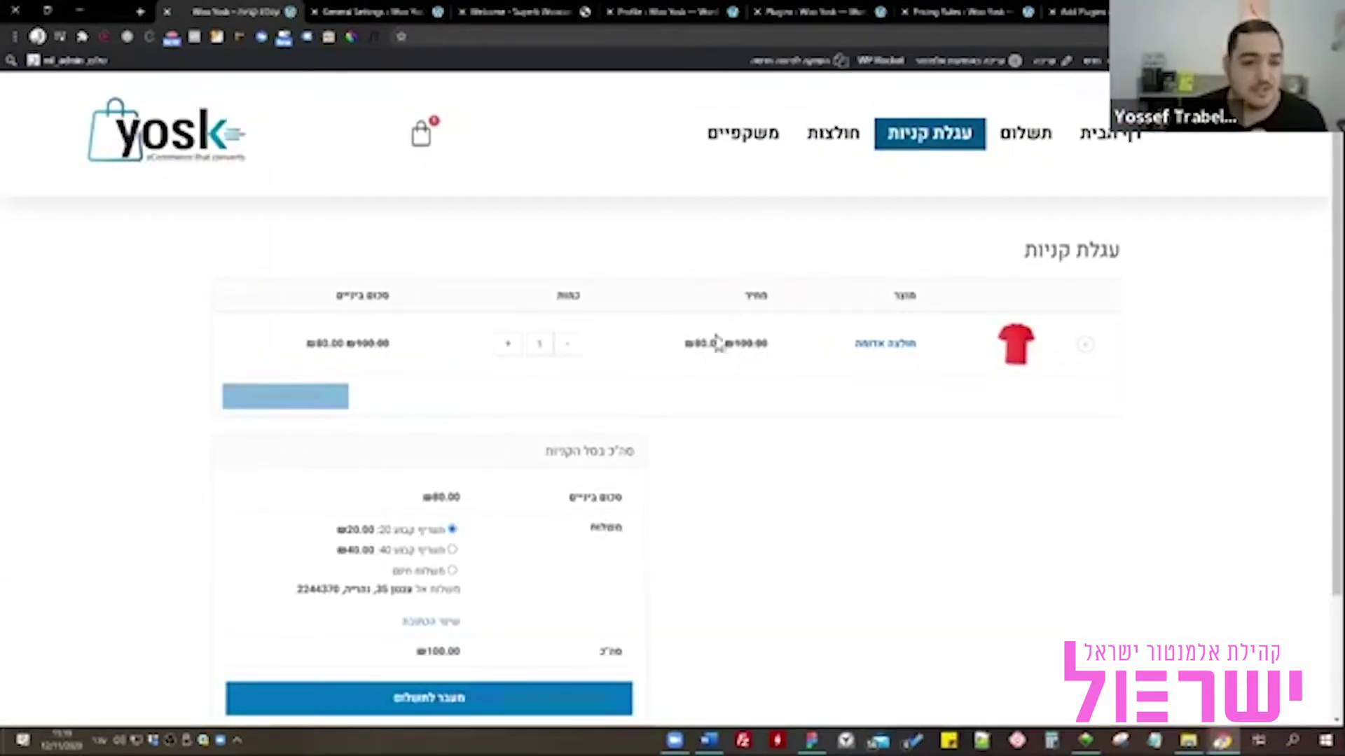
Close the Add Plugins page and review the site-wide and Black Friday discount rules on the Pricing Rules page.
{"action": "left_click", "coordinate": [1056, 14]}
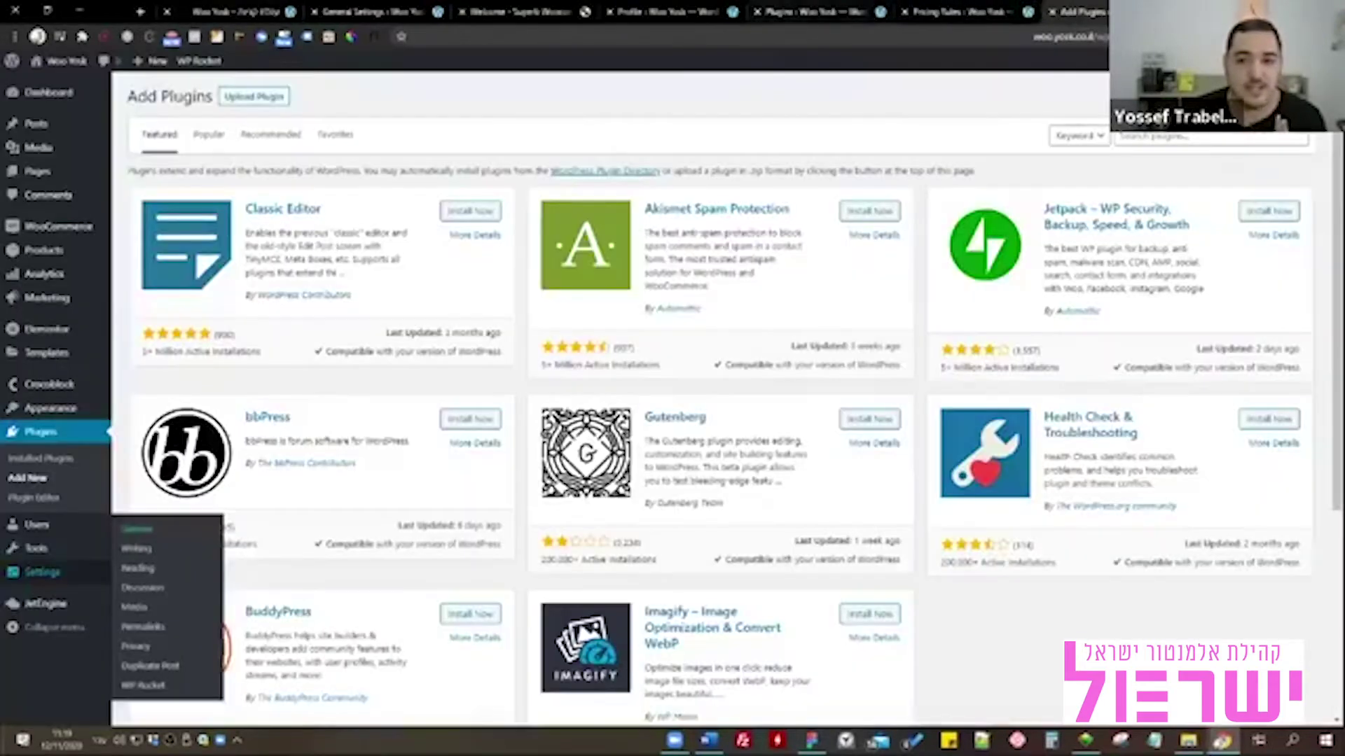
{"action": "left_click", "coordinate": [1055, 14]}
{"action": "left_click_drag", "start_coordinate": [299, 203], "coordinate": [165, 196]}
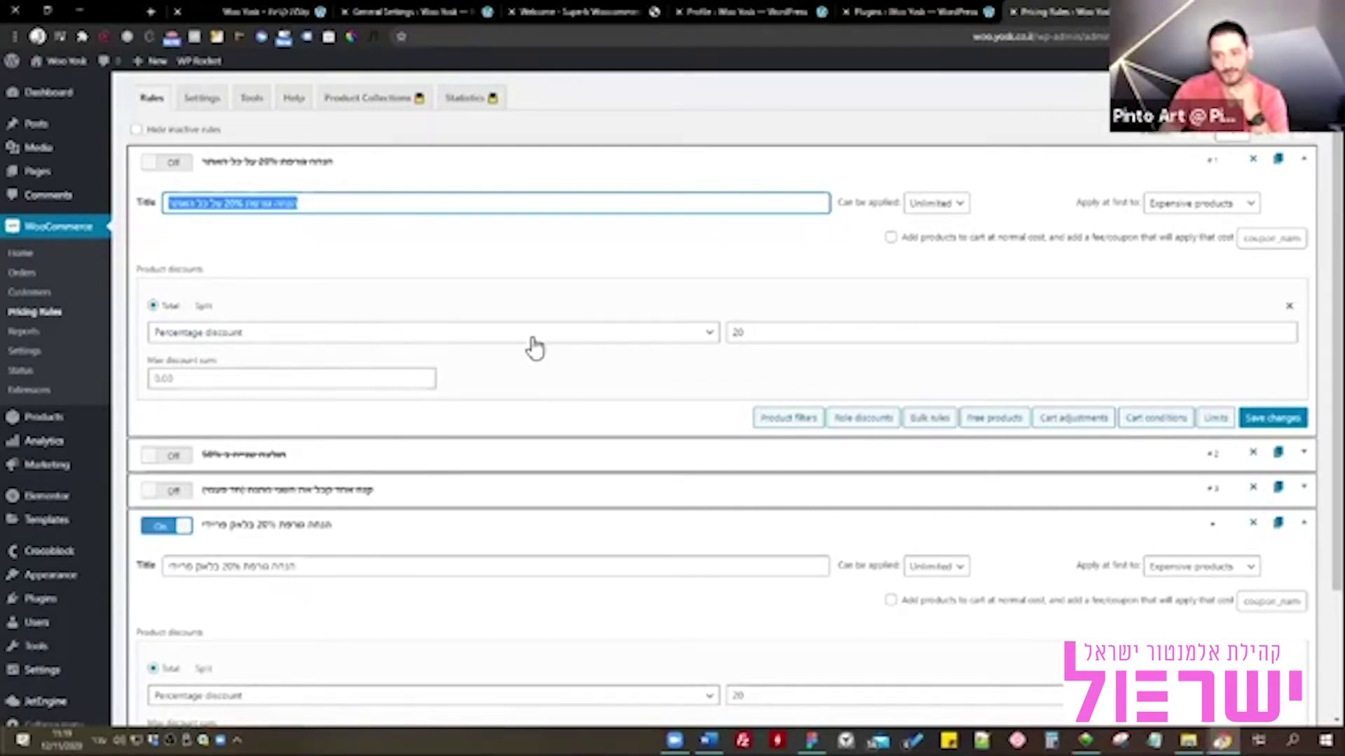
{"action": "left_click", "coordinate": [732, 259]}
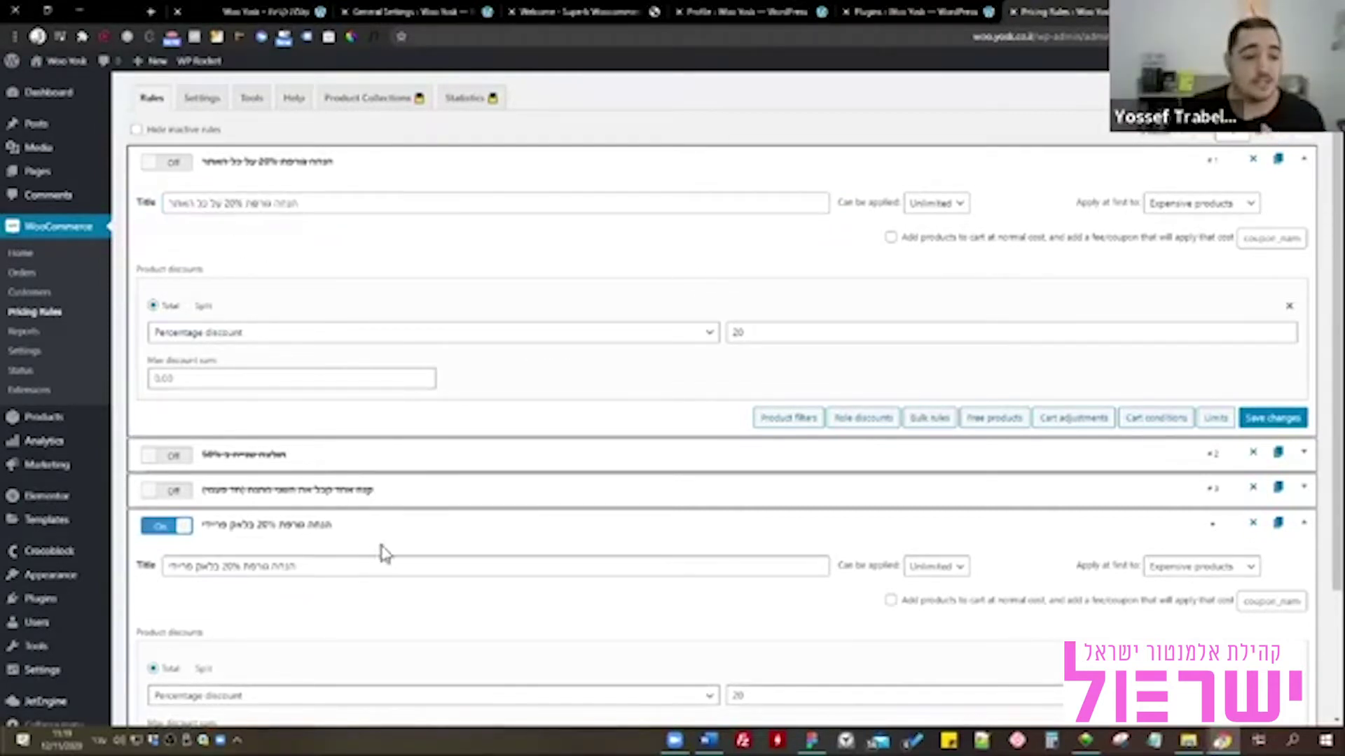
{"action": "scroll", "coordinate": [423, 475], "scroll_direction": "down", "scroll_amount": 3}
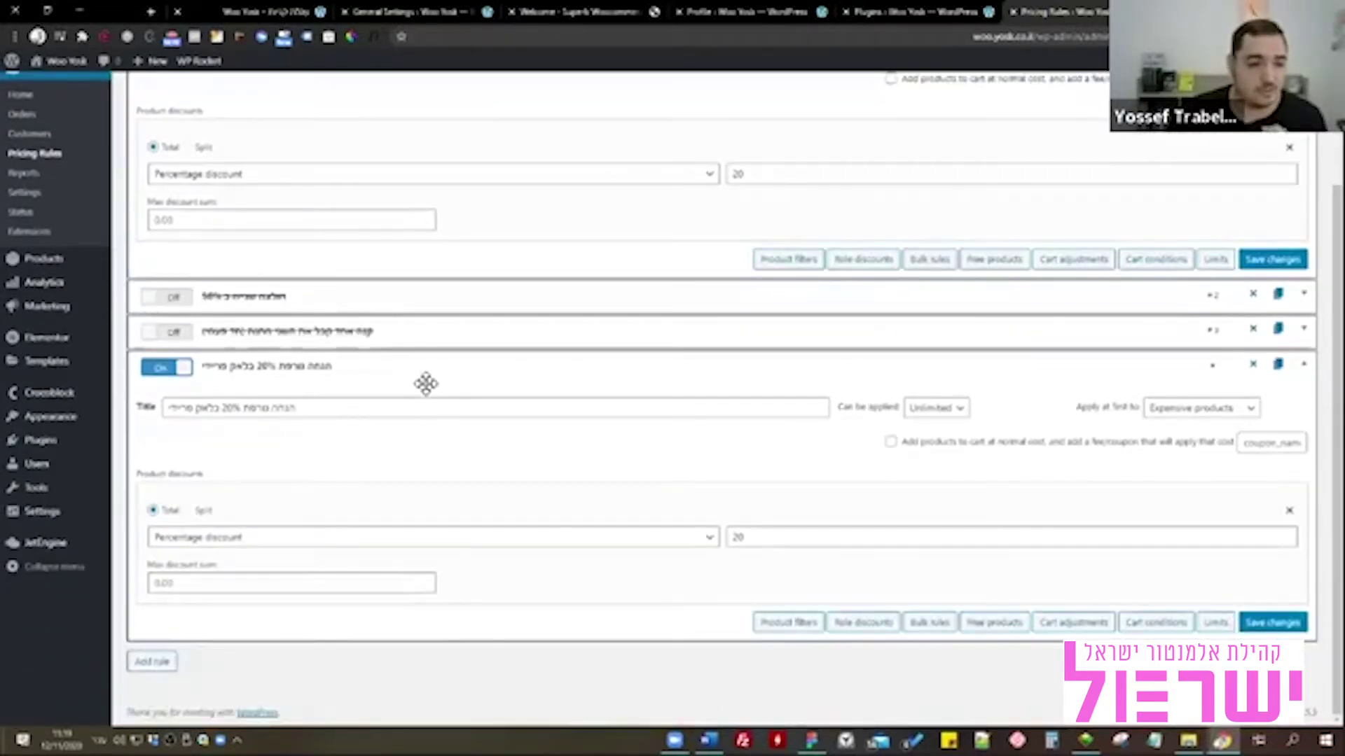
Return to the shopping cart page and dismiss the WhatsApp chat pop-up.
{"action": "left_click", "coordinate": [771, 11]}
{"action": "left_click", "coordinate": [296, 8]}
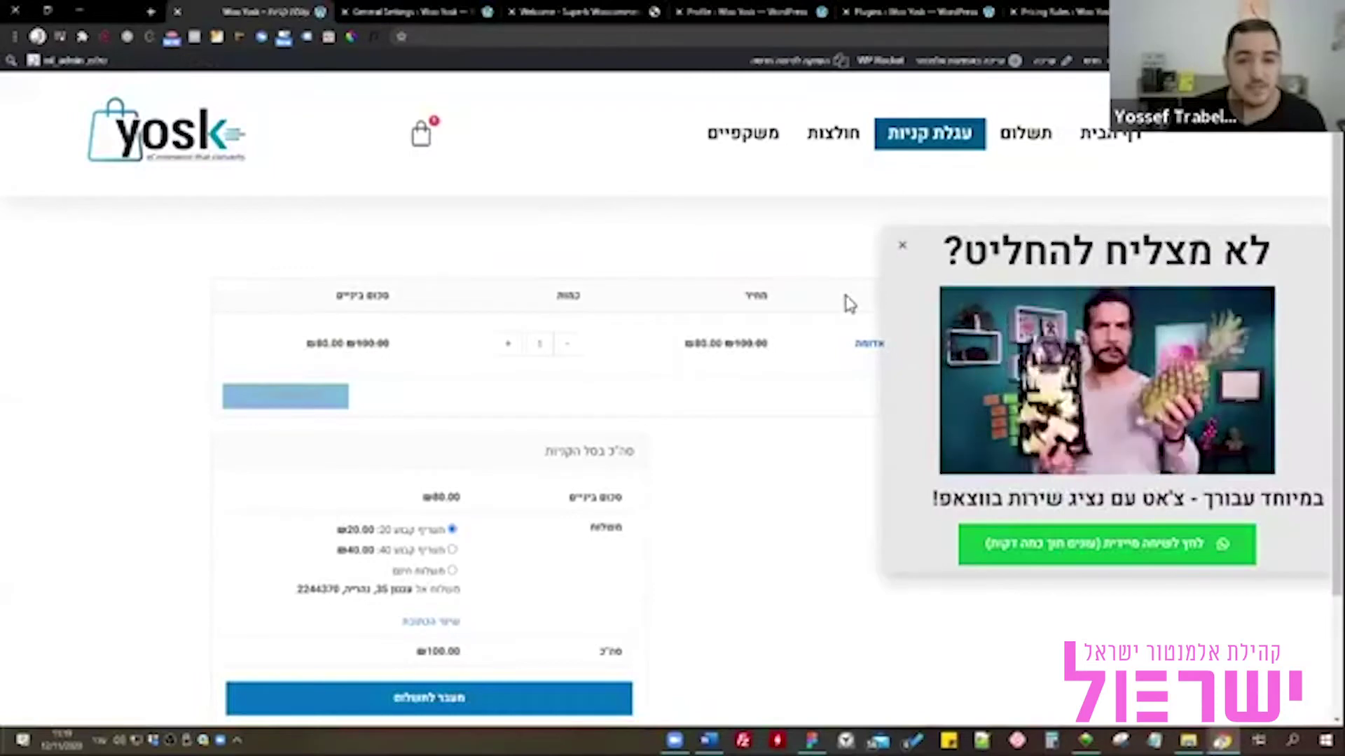
{"action": "left_click", "coordinate": [898, 249]}
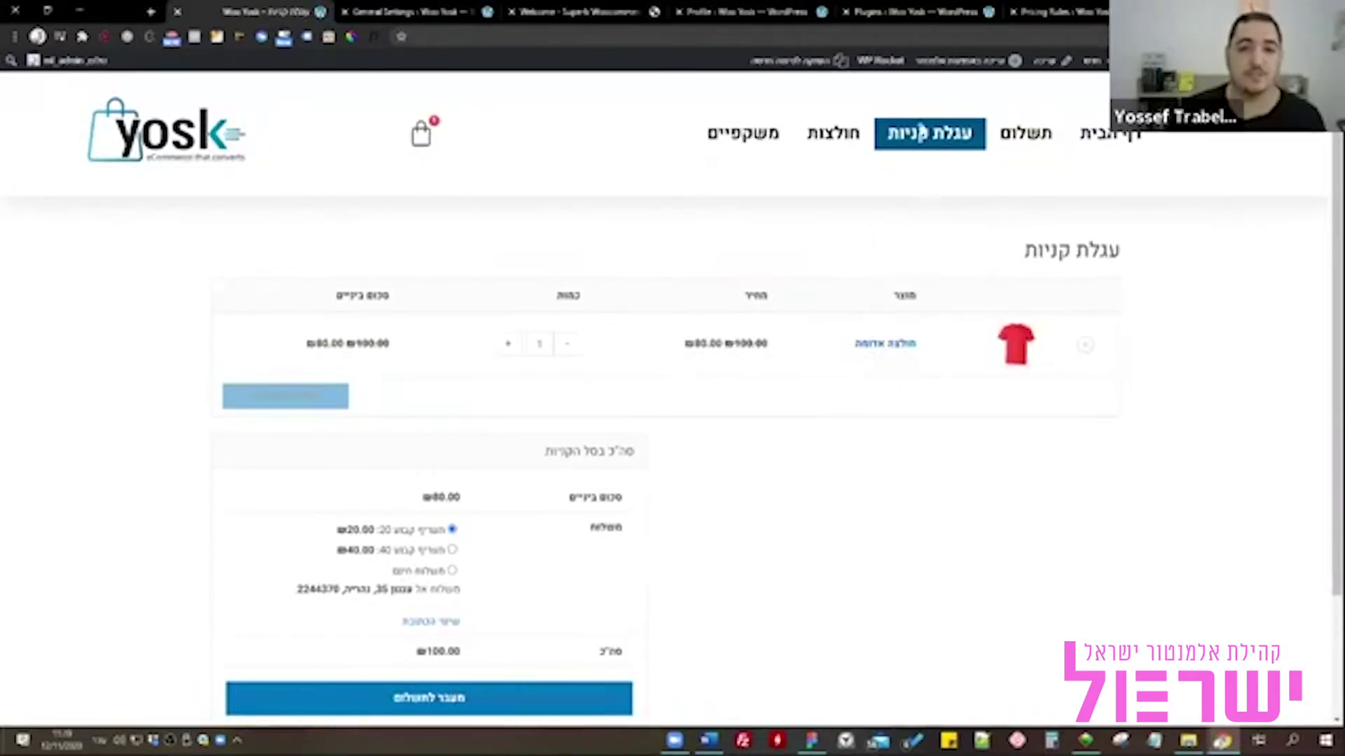
Close the General Settings, Welcome, Profile and Plugins pages, keeping only the store and the Pricing Rules page open.
{"action": "left_click", "coordinate": [792, 8]}
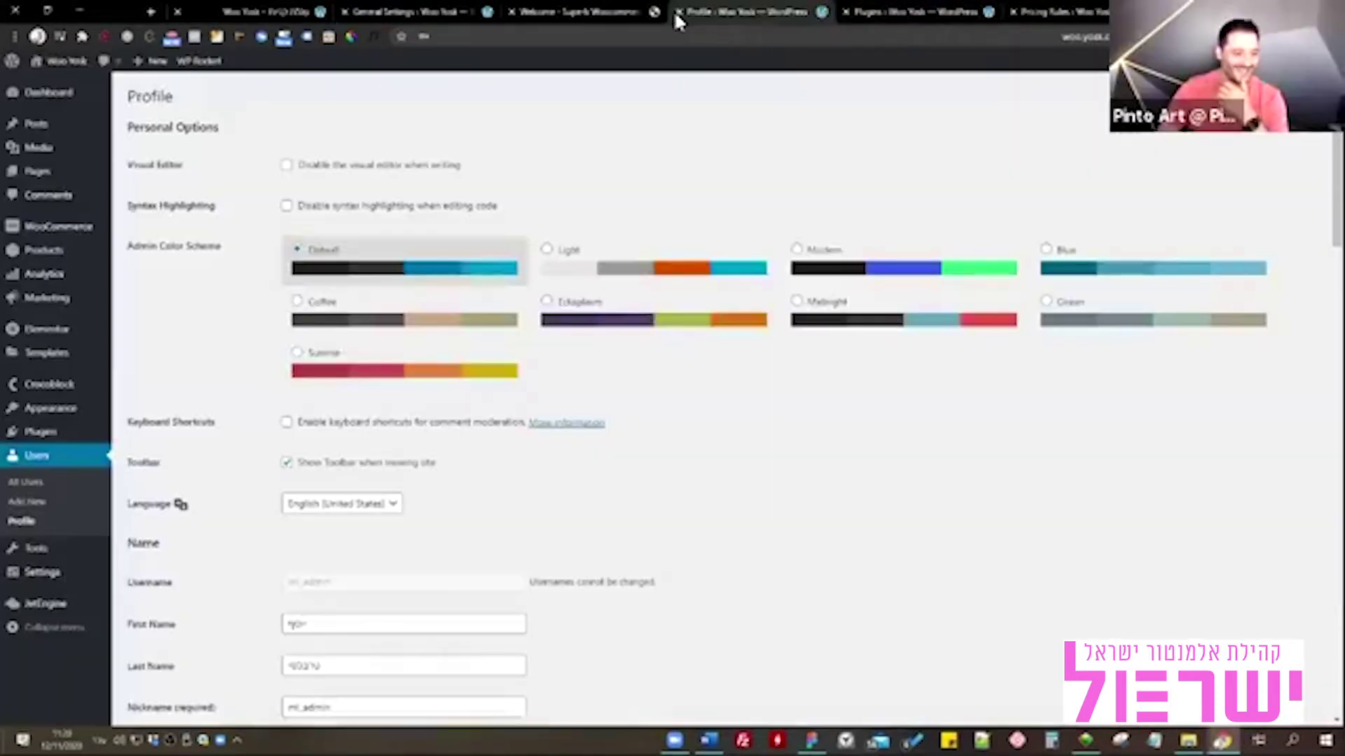
{"action": "left_click", "coordinate": [675, 11]}
{"action": "left_click", "coordinate": [678, 11]}
{"action": "left_click", "coordinate": [678, 11]}
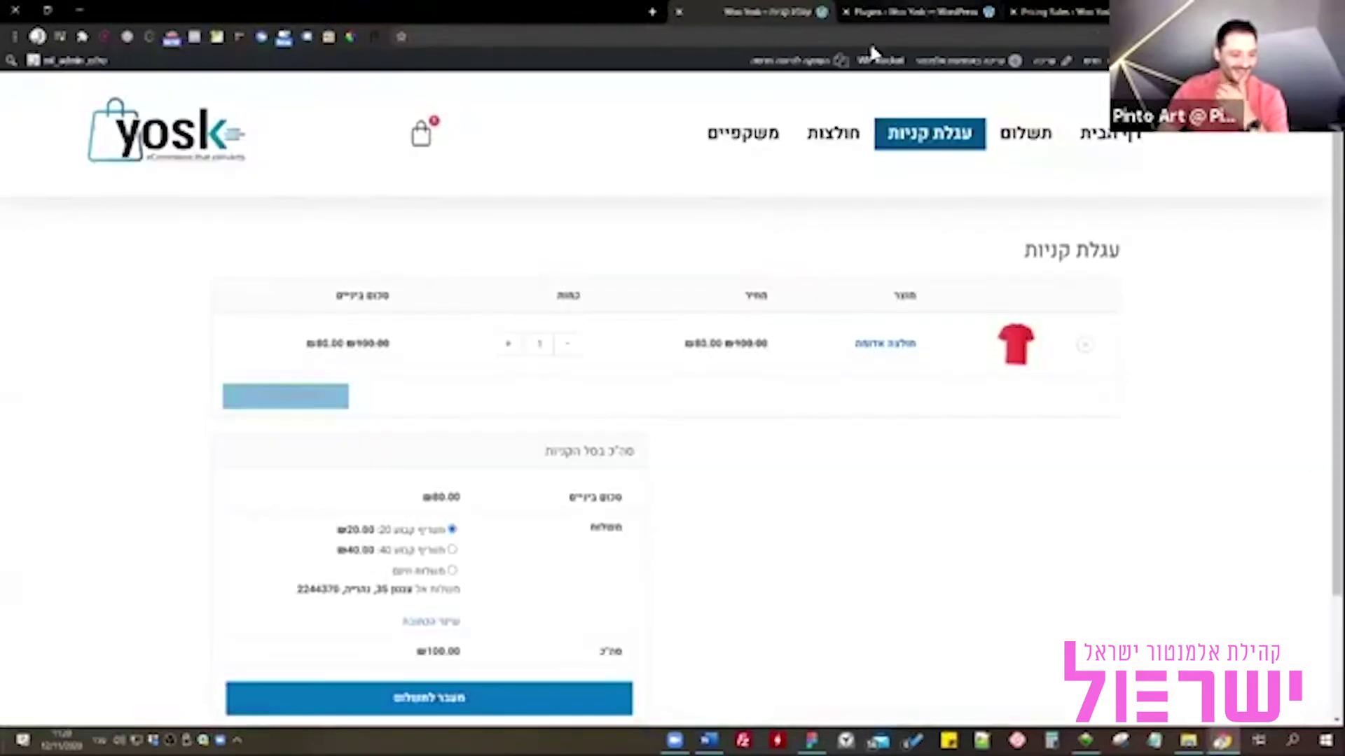
{"action": "left_click", "coordinate": [902, 12]}
{"action": "left_click", "coordinate": [844, 13]}
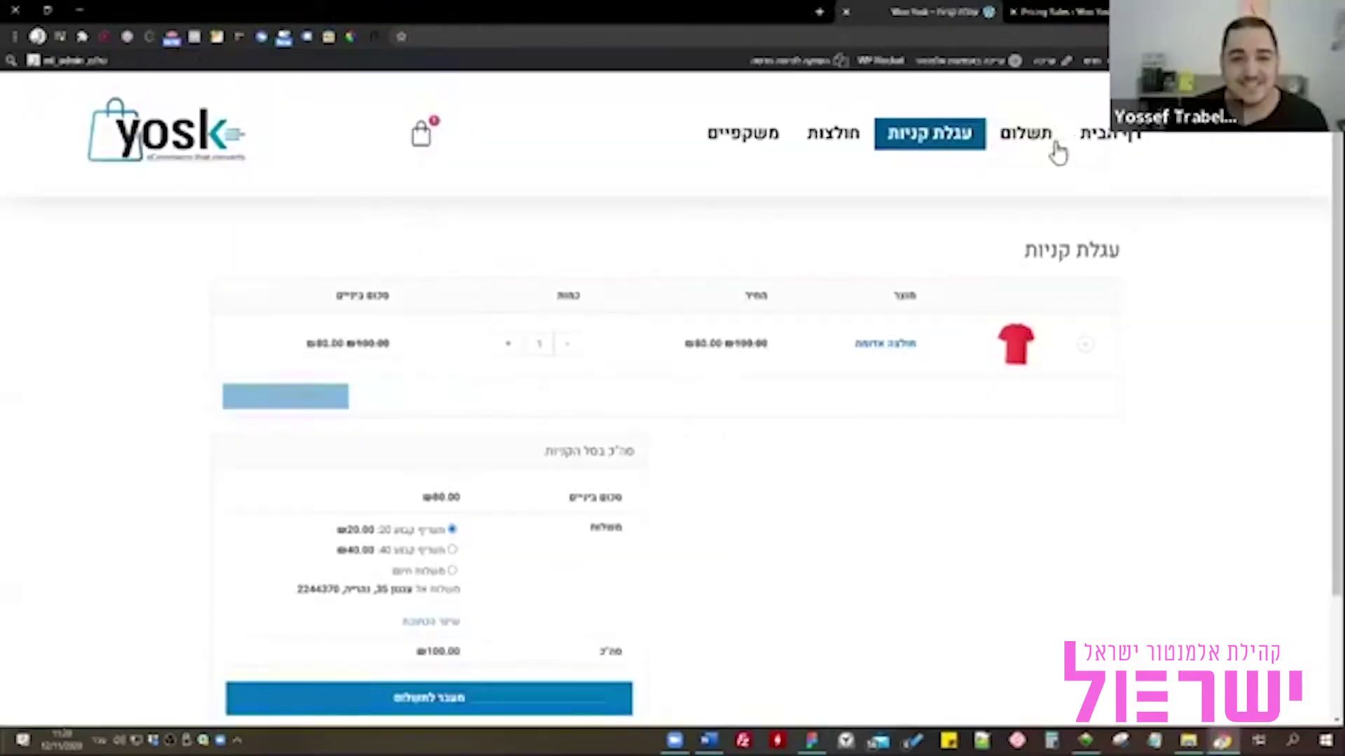
Remove the Black Friday rule from the pricing rules and collapse the site-wide 20% discount rule.
{"action": "left_click", "coordinate": [1094, 10]}
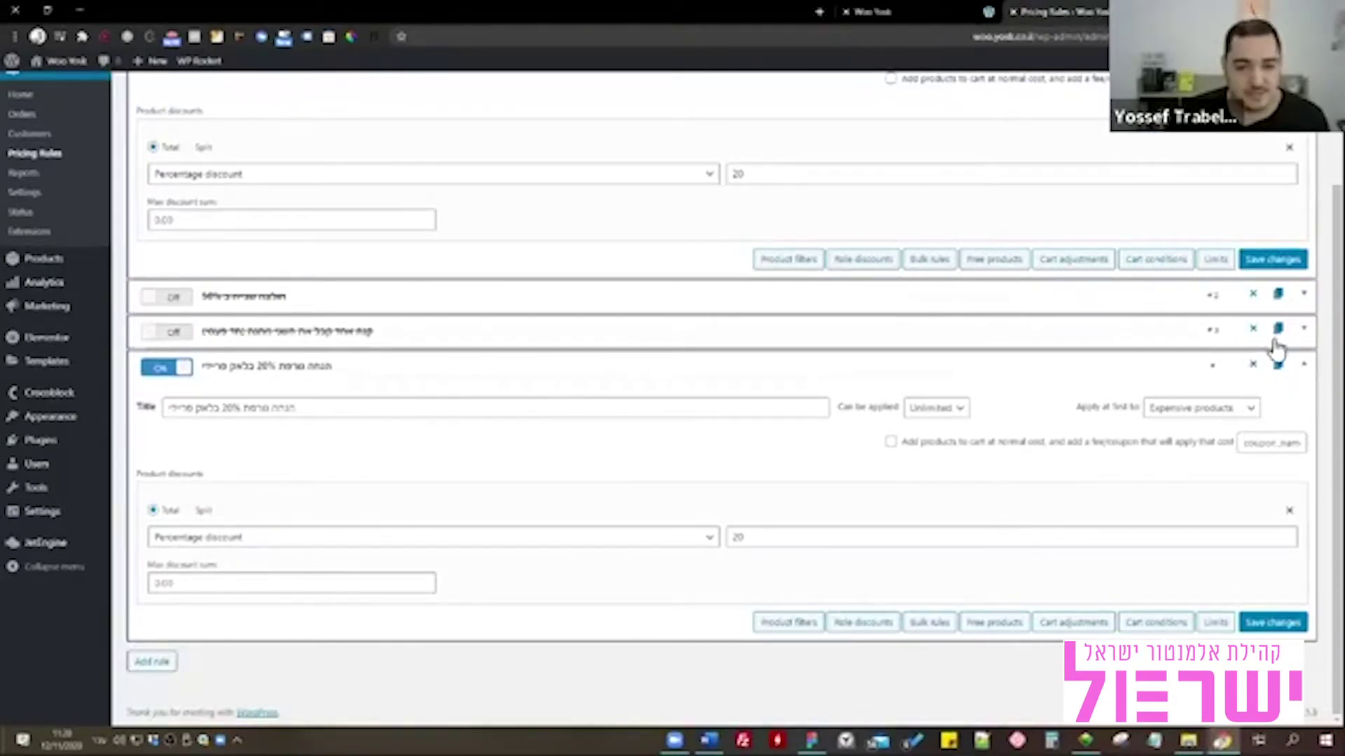
{"action": "left_click", "coordinate": [1253, 364]}
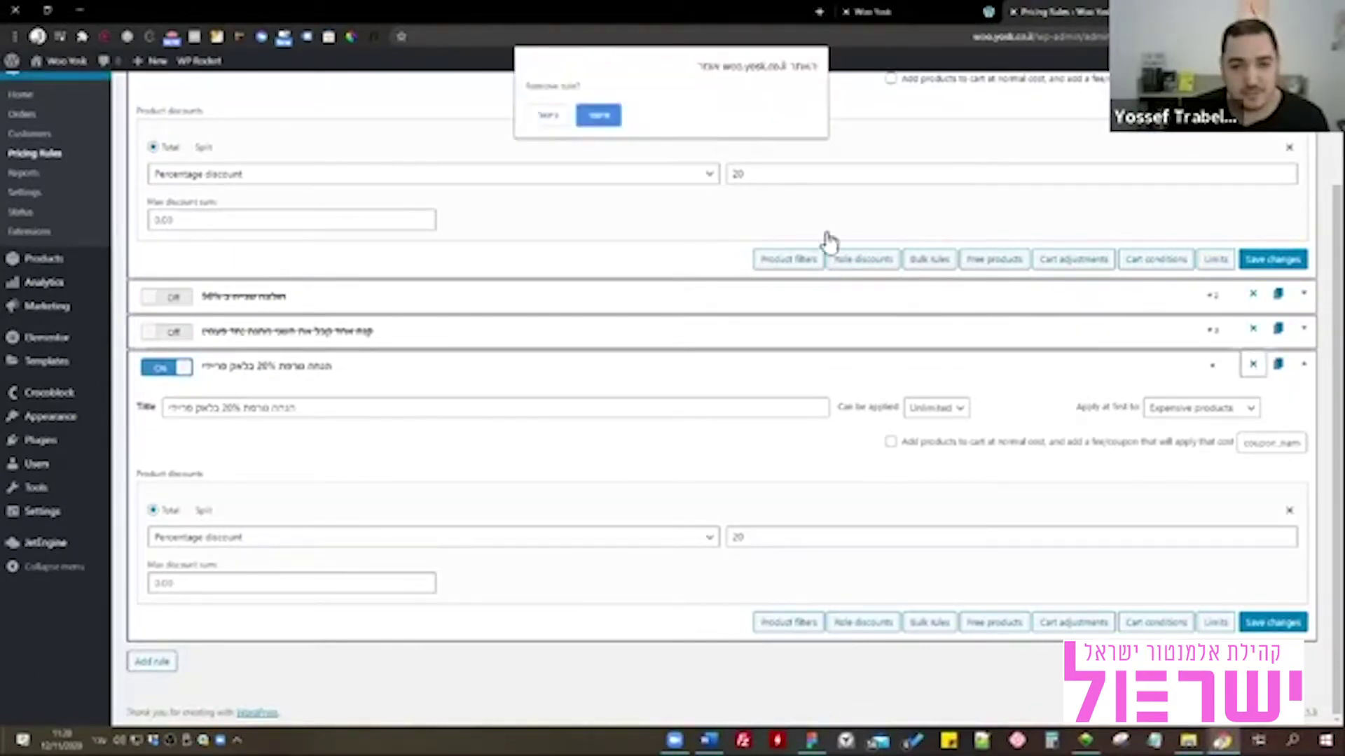
{"action": "left_click", "coordinate": [603, 116]}
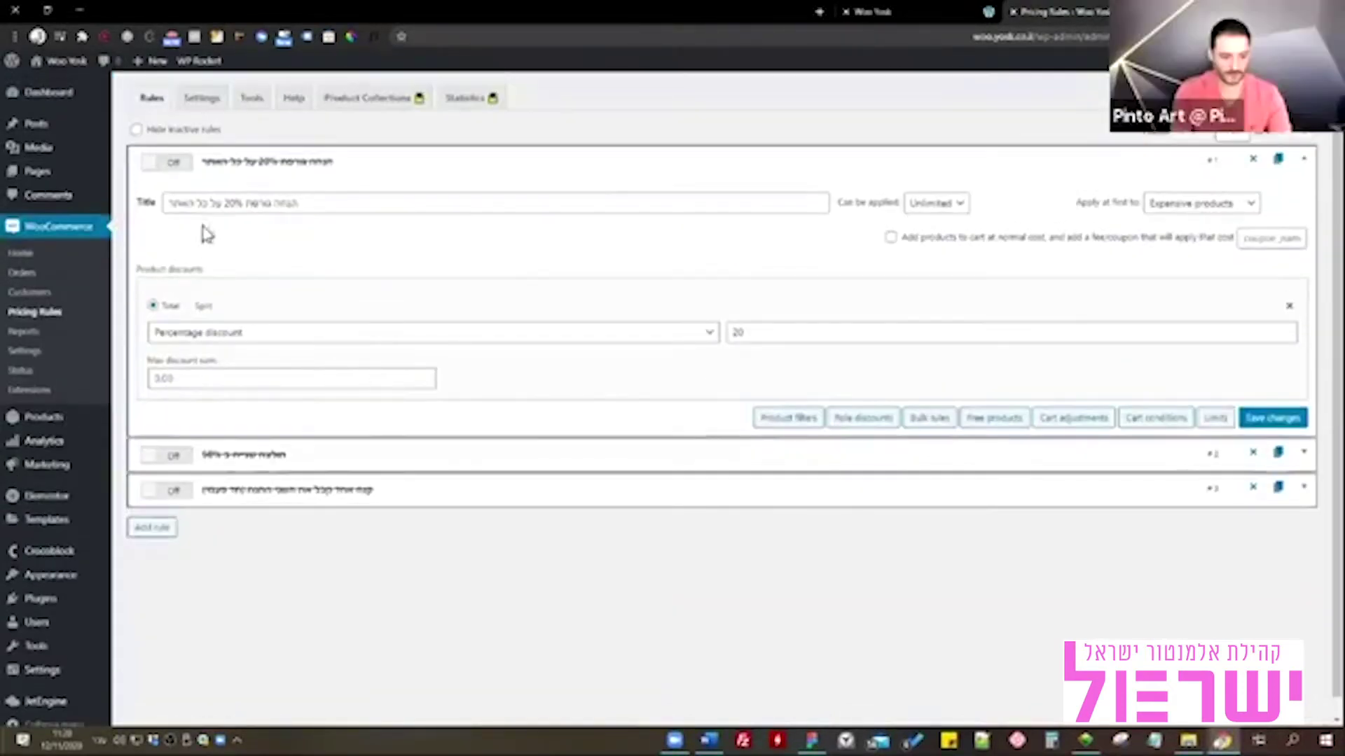
{"action": "left_click", "coordinate": [293, 166]}
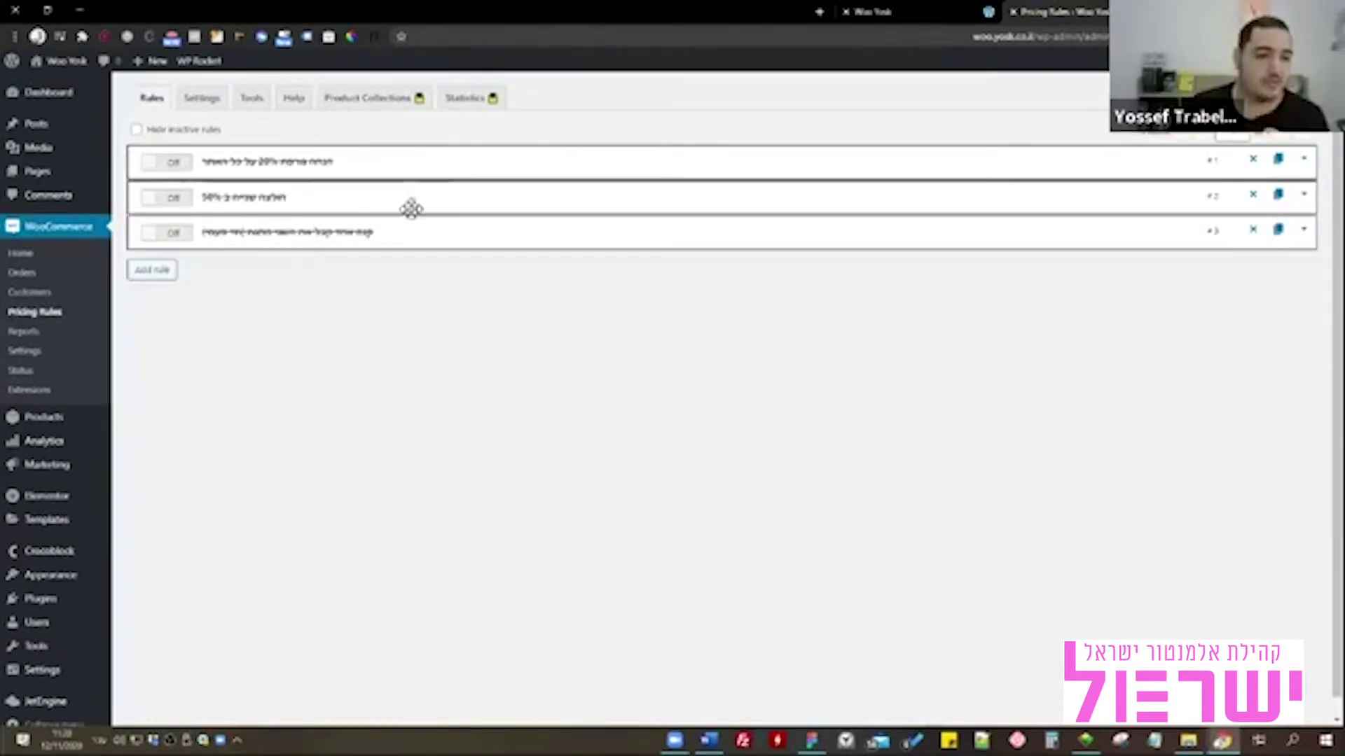
Turn on the "חולצה שנייה ב 50%" rule, expand it and review its category filter and bulk settings alongside the store's shirts.
{"action": "left_click", "coordinate": [167, 199]}
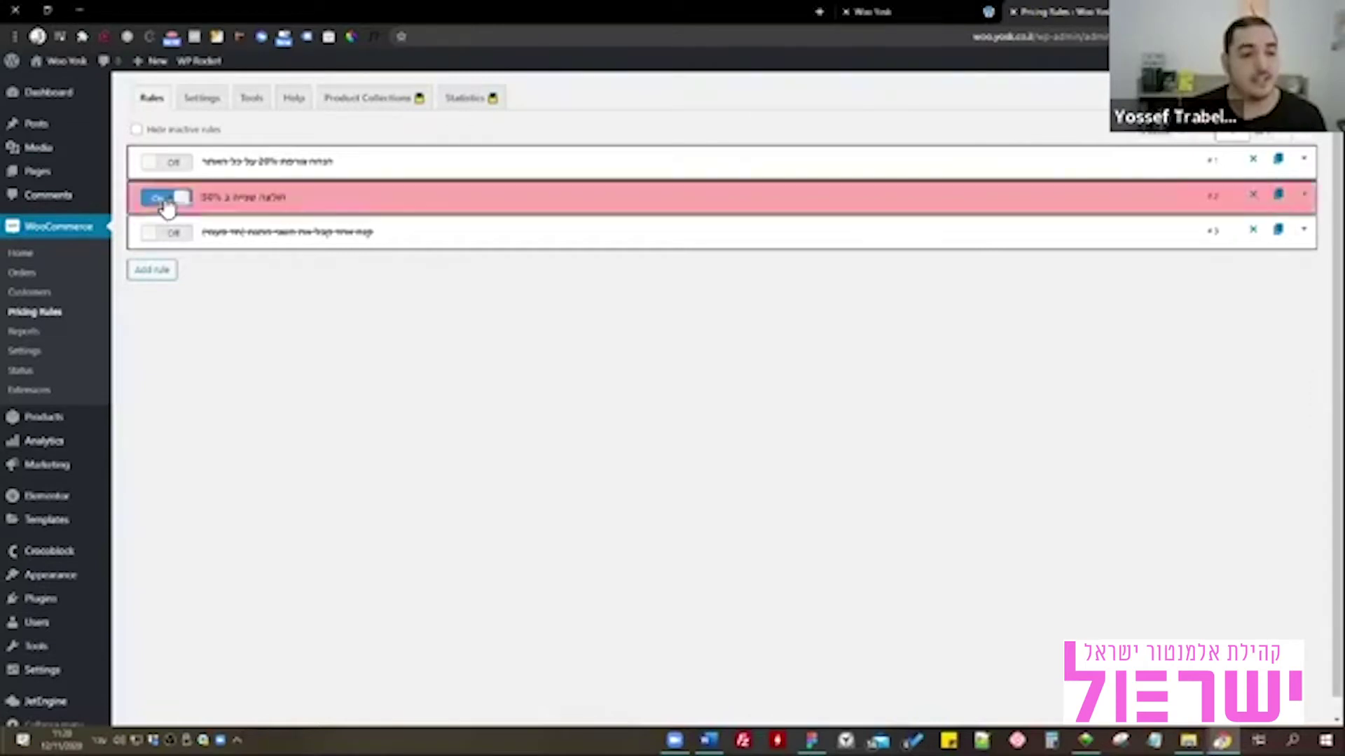
{"action": "left_click", "coordinate": [352, 195]}
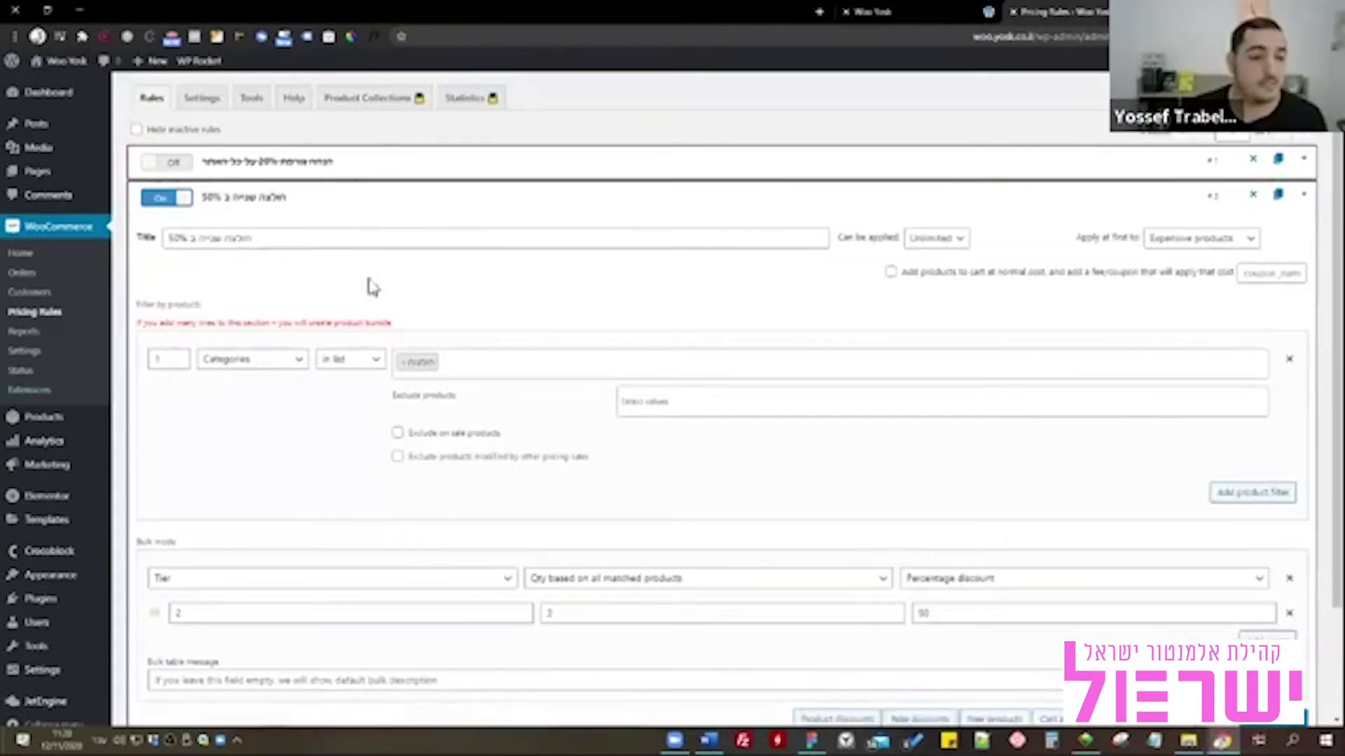
{"action": "left_click", "coordinate": [879, 14]}
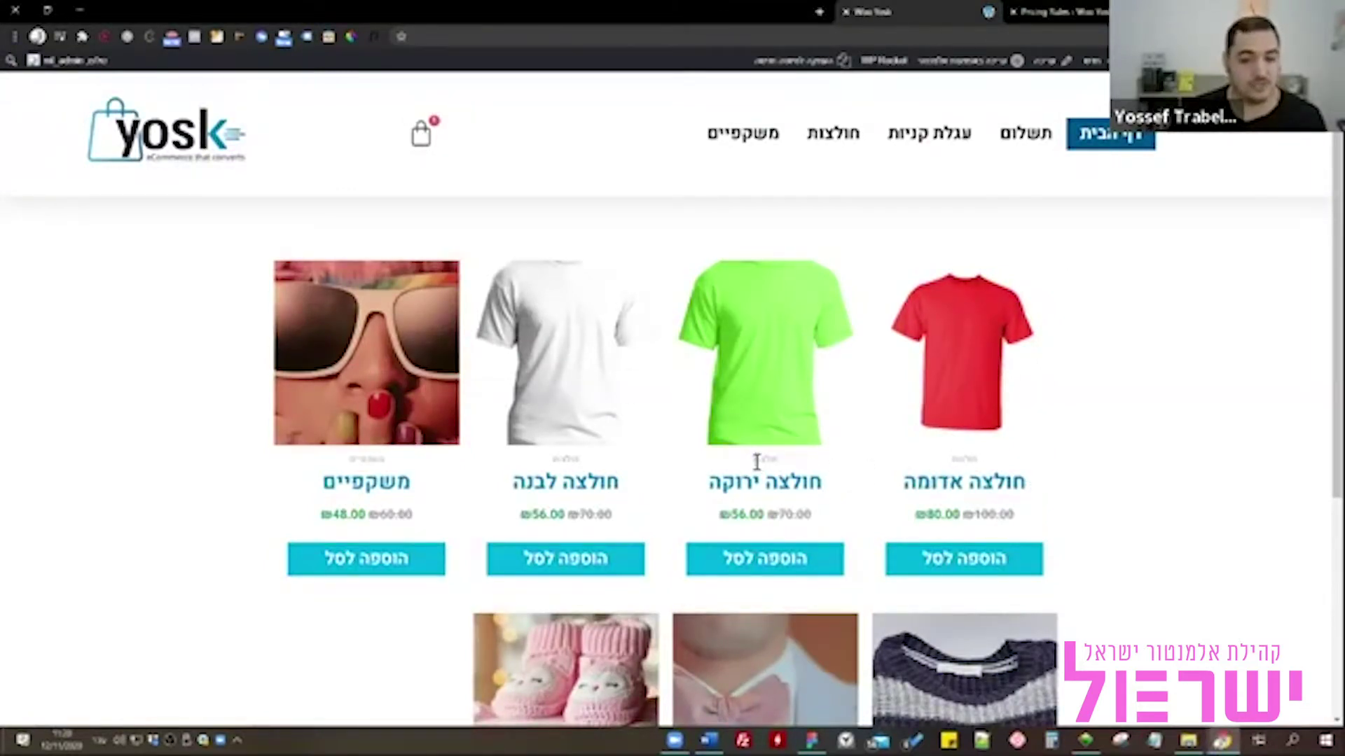
{"action": "left_click", "coordinate": [1089, 12]}
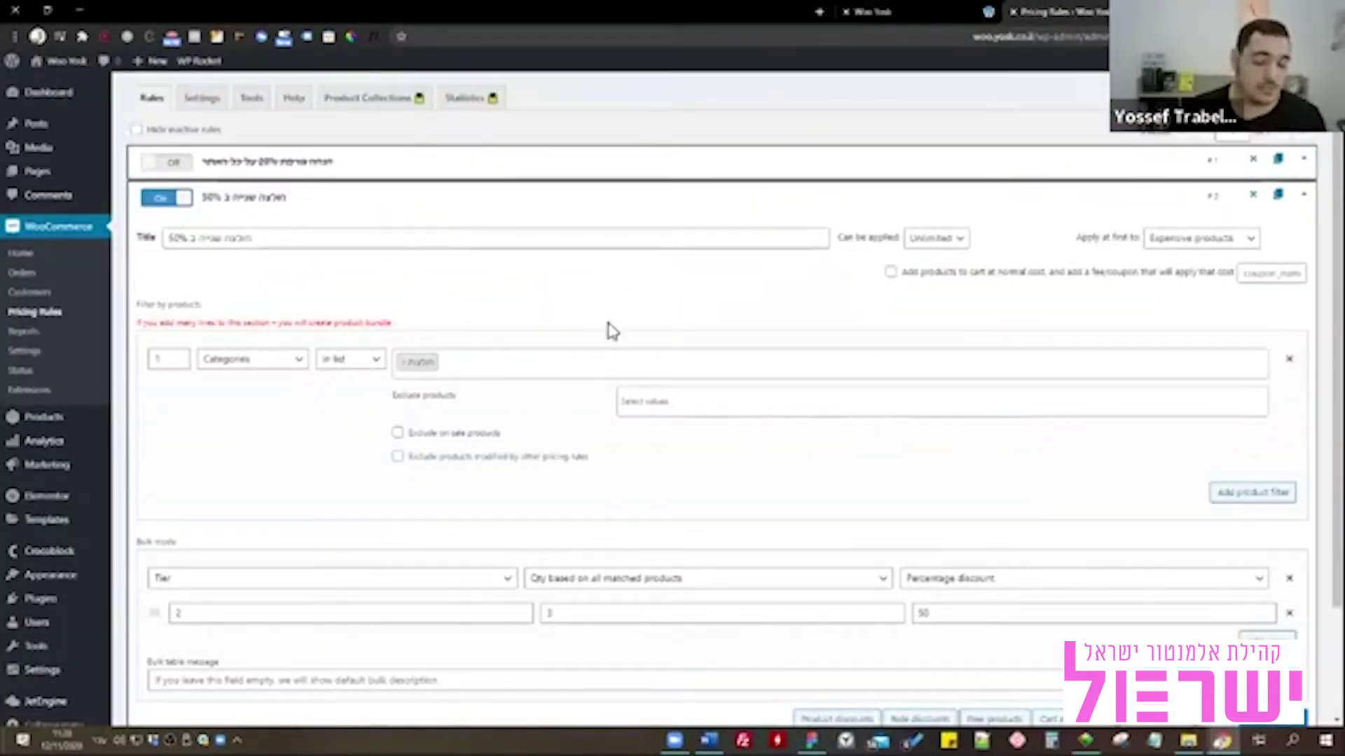
{"action": "scroll", "coordinate": [610, 329], "scroll_direction": "down", "scroll_amount": 2}
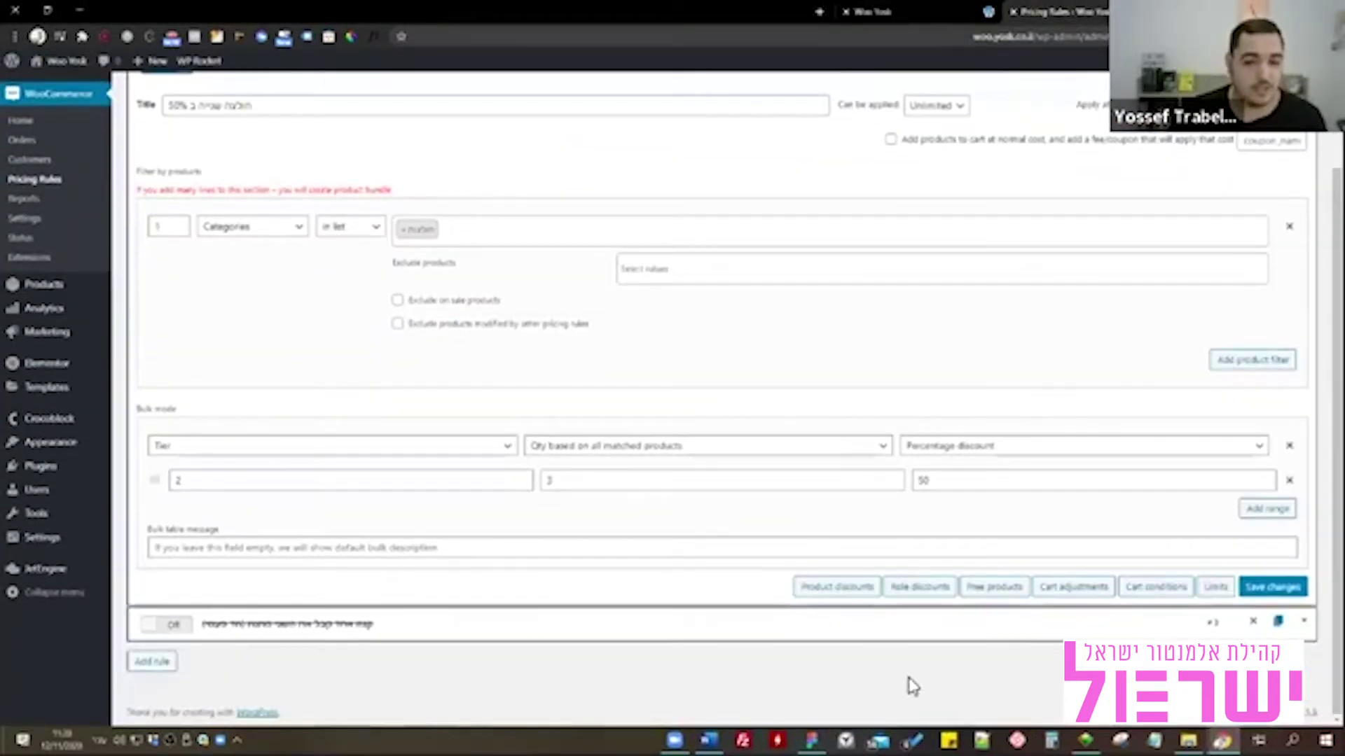
{"action": "scroll", "coordinate": [357, 258], "scroll_direction": "up", "scroll_amount": 2}
Limit how often the "חולצה שנייה ב 50%" rule can be applied to Once.
{"action": "left_click", "coordinate": [390, 238]}
{"action": "left_click", "coordinate": [953, 239]}
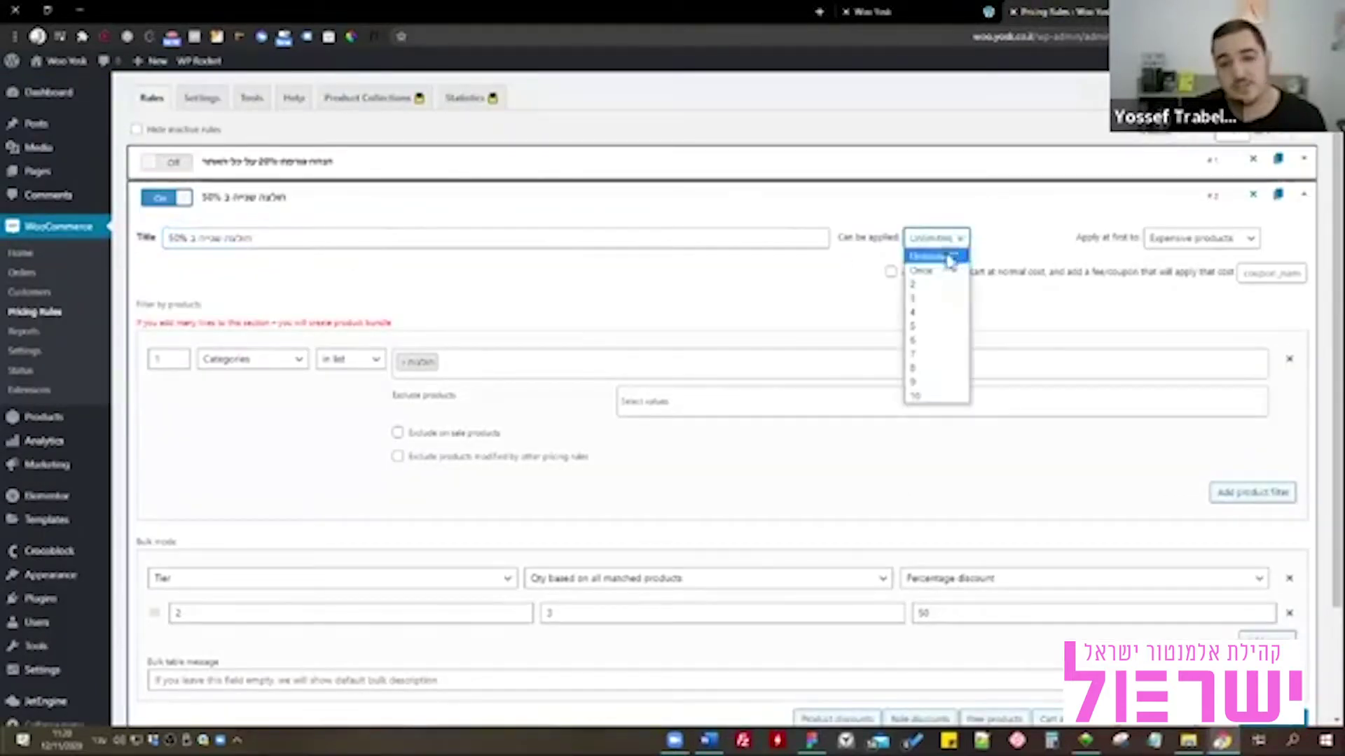
{"action": "left_click", "coordinate": [951, 272]}
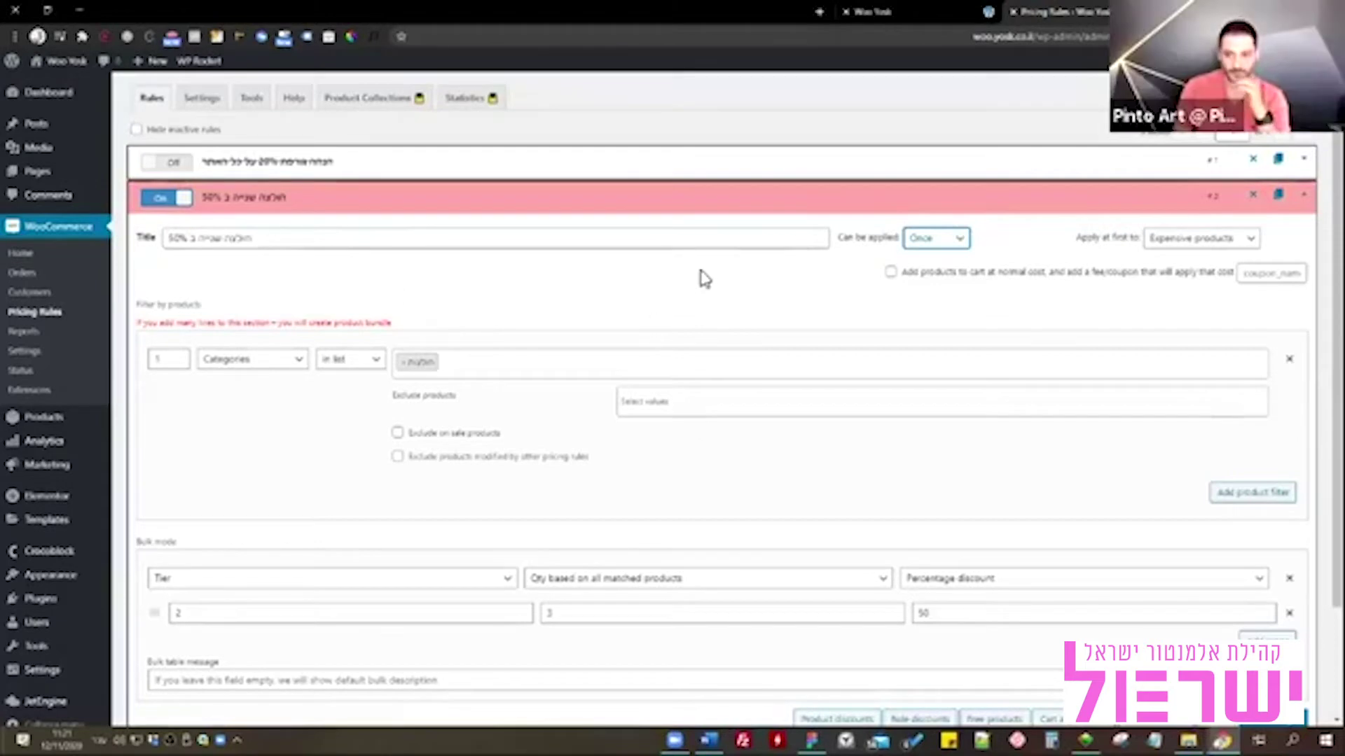
Add a new pricing rule and give it the same title as the existing second-shirt rule, "חולצה שנייה ב 50%".
{"action": "scroll", "coordinate": [704, 278], "scroll_direction": "down", "scroll_amount": 1}
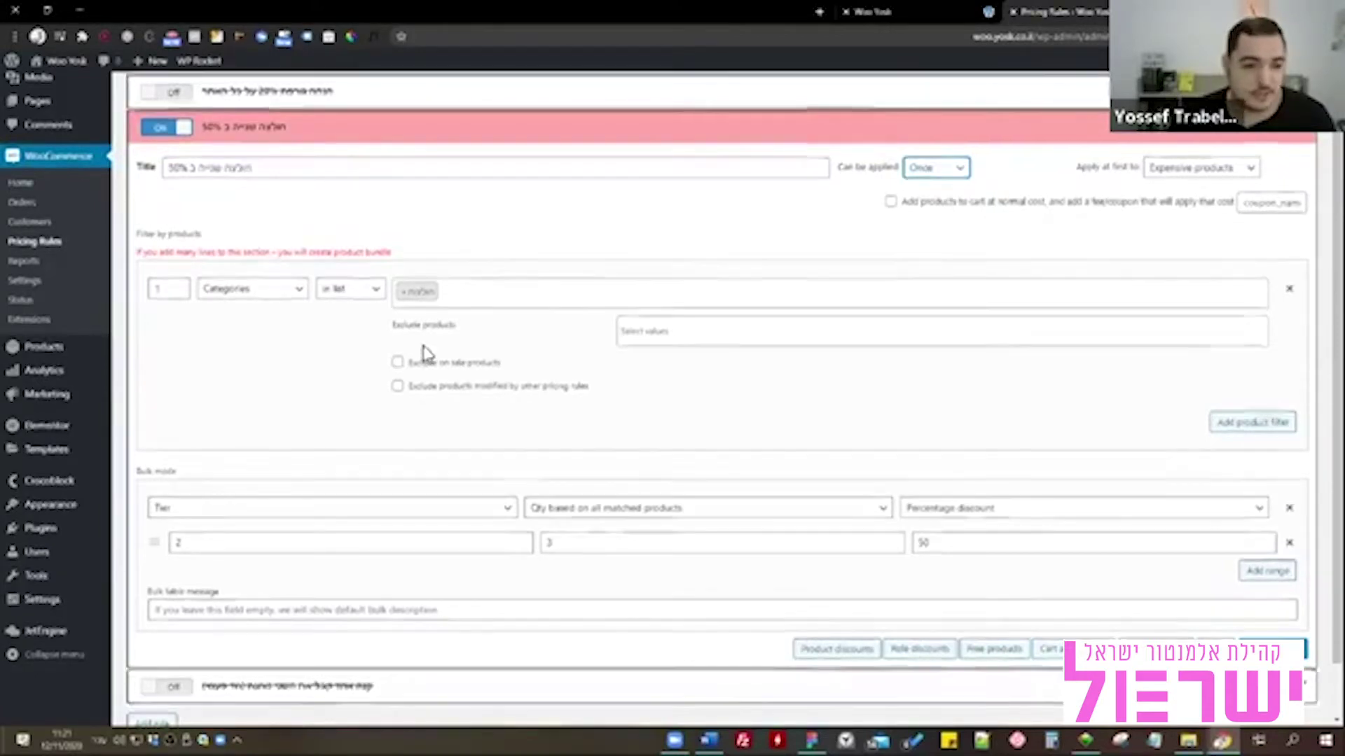
{"action": "scroll", "coordinate": [294, 505], "scroll_direction": "down", "scroll_amount": 1}
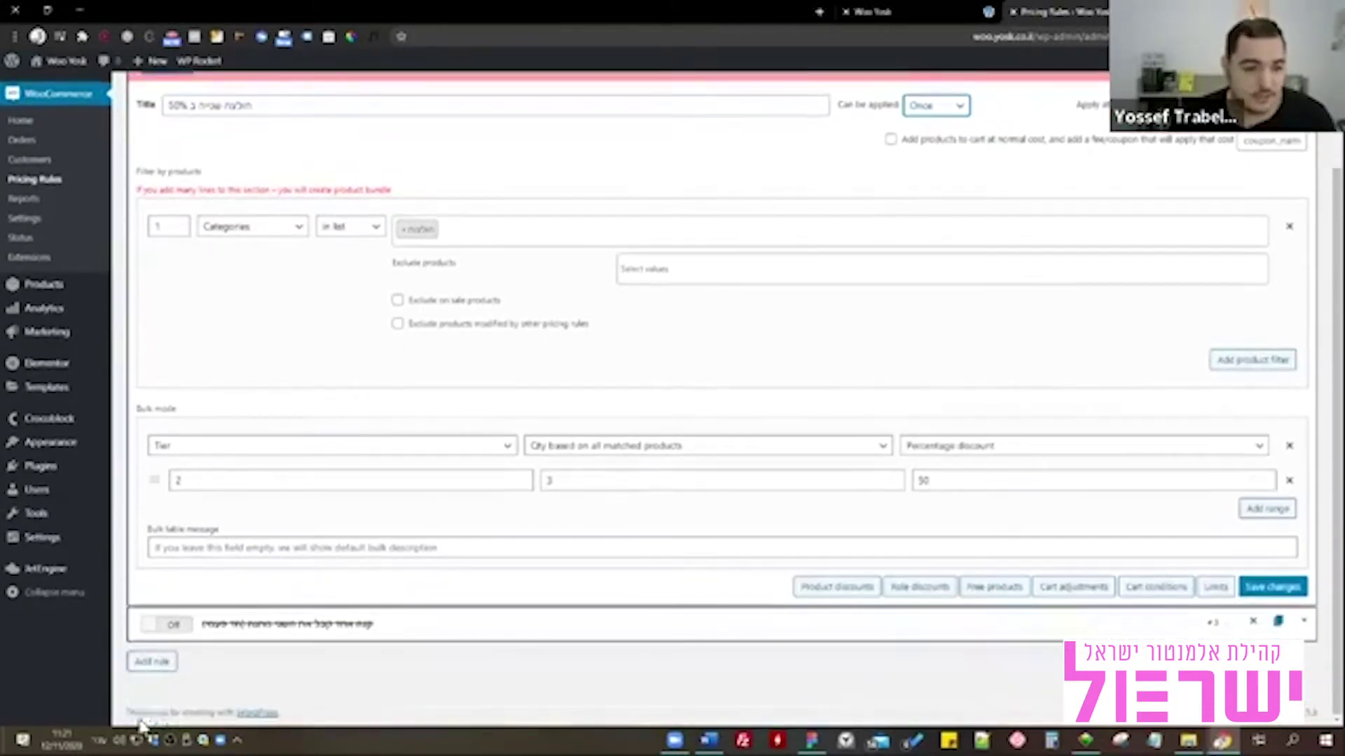
{"action": "left_click", "coordinate": [166, 669]}
{"action": "scroll", "coordinate": [273, 562], "scroll_direction": "up", "scroll_amount": 2}
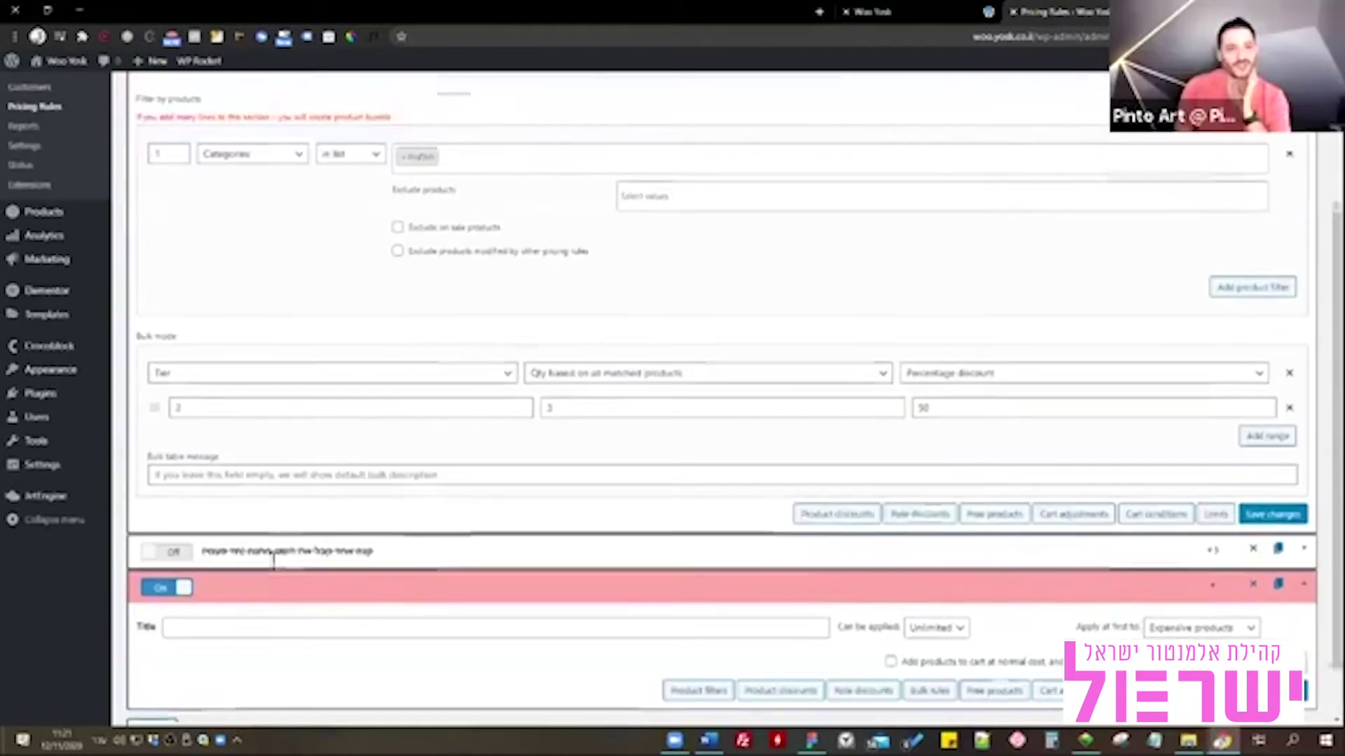
{"action": "triple_click", "coordinate": [385, 113]}
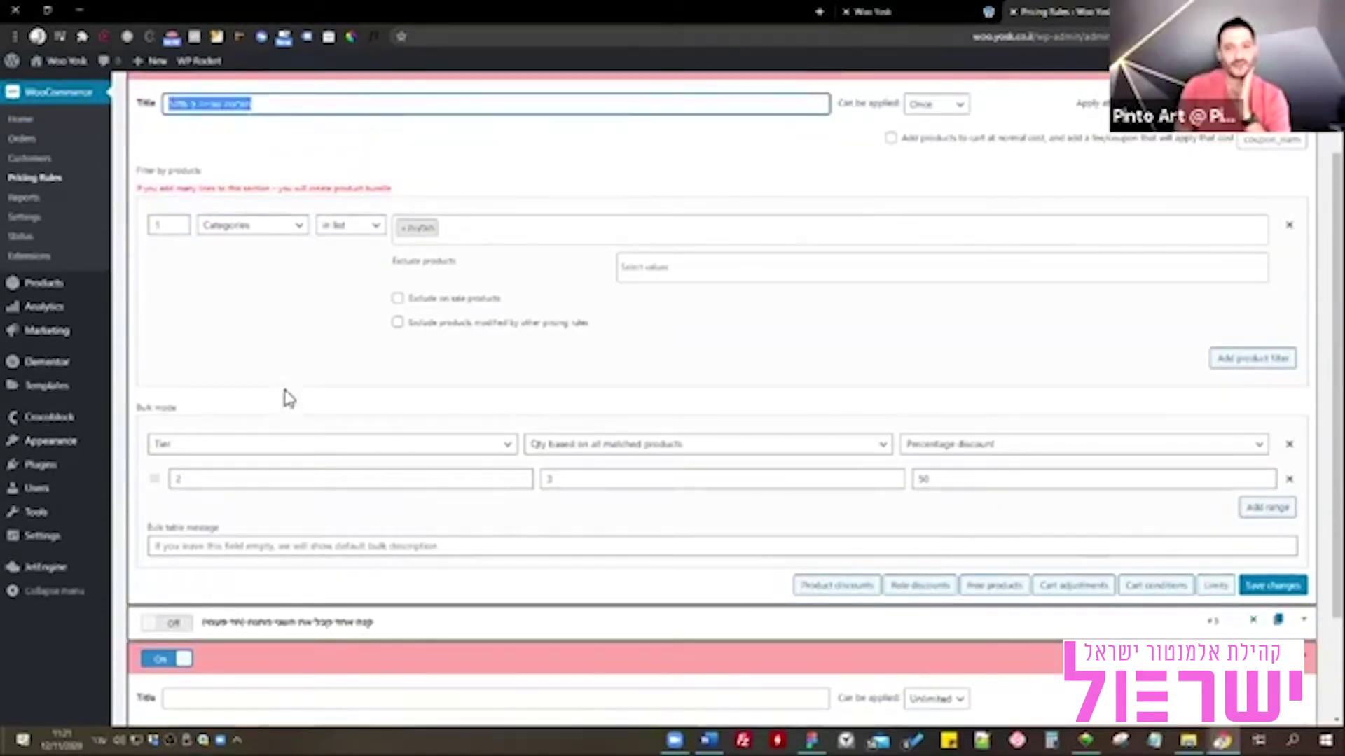
{"action": "scroll", "coordinate": [285, 390], "scroll_direction": "down", "scroll_amount": 2}
{"action": "left_click", "coordinate": [240, 555]}
{"action": "type", "text": "הטבה שנייה ב 50%"}
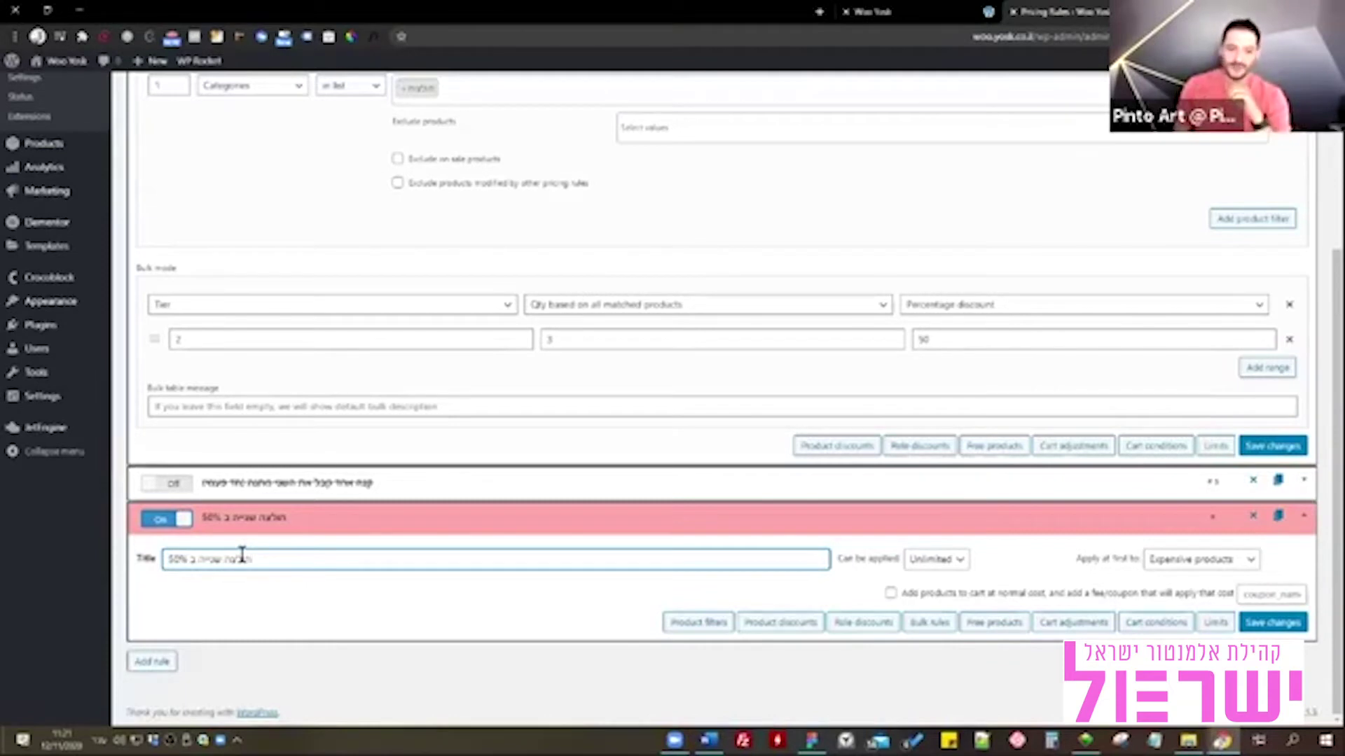
Limit how often the newly added "חולצה שנייה ב 50%" rule can be applied to Once.
{"action": "scroll", "coordinate": [358, 433], "scroll_direction": "up", "scroll_amount": 1}
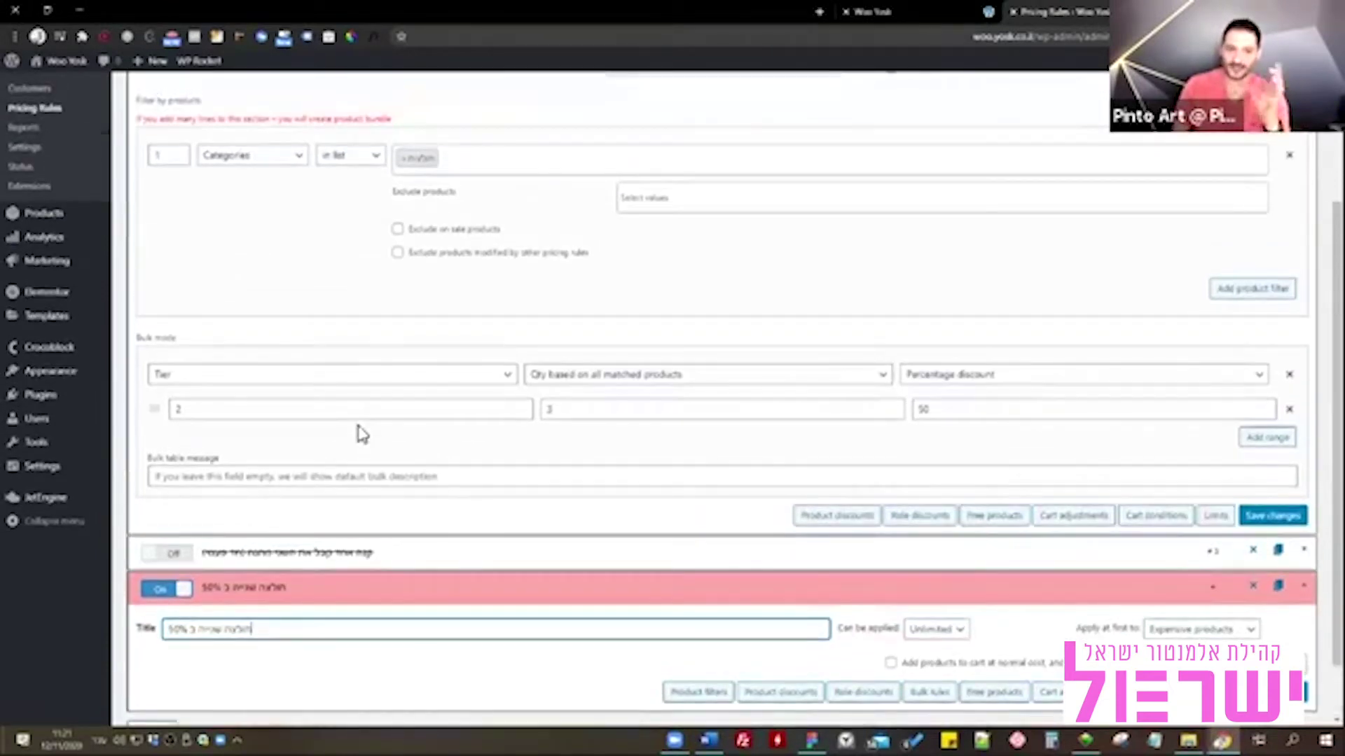
{"action": "scroll", "coordinate": [362, 434], "scroll_direction": "up", "scroll_amount": 1}
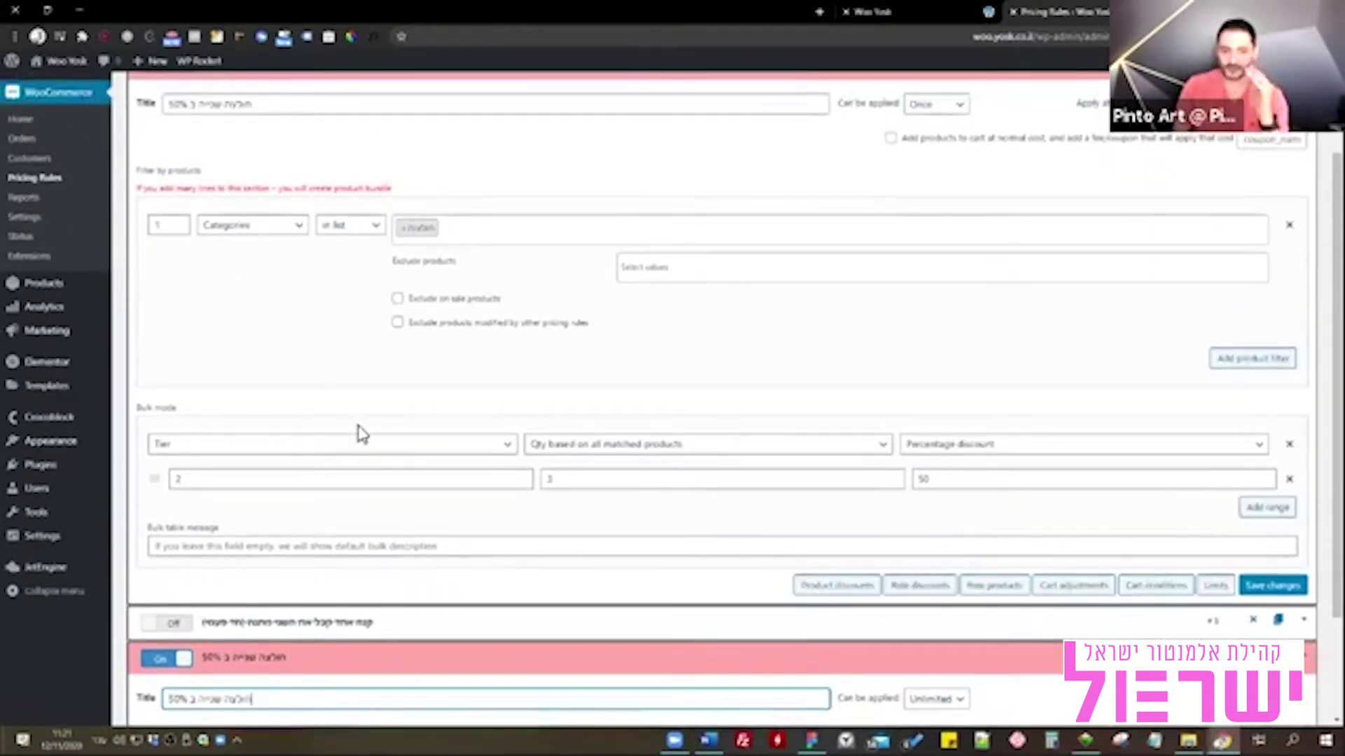
{"action": "scroll", "coordinate": [361, 434], "scroll_direction": "down", "scroll_amount": 2}
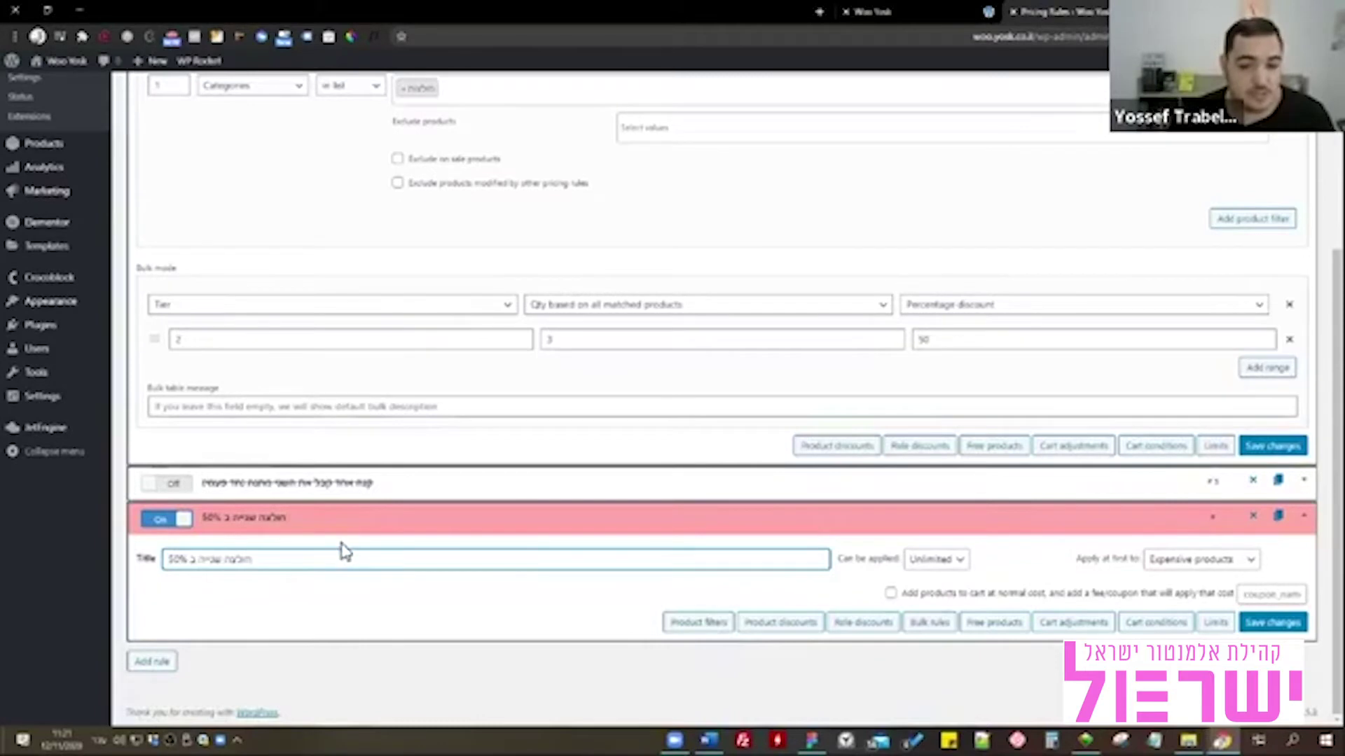
{"action": "left_click", "coordinate": [931, 560]}
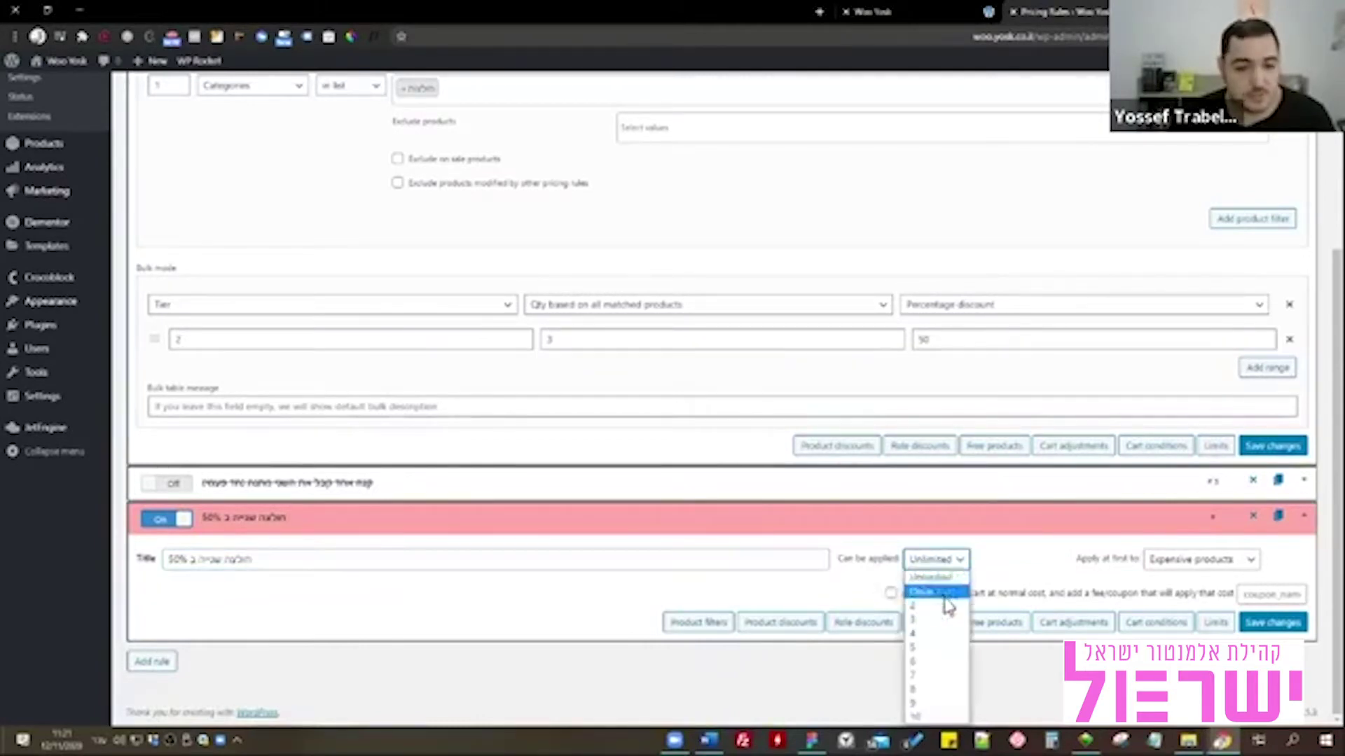
{"action": "left_click", "coordinate": [945, 592]}
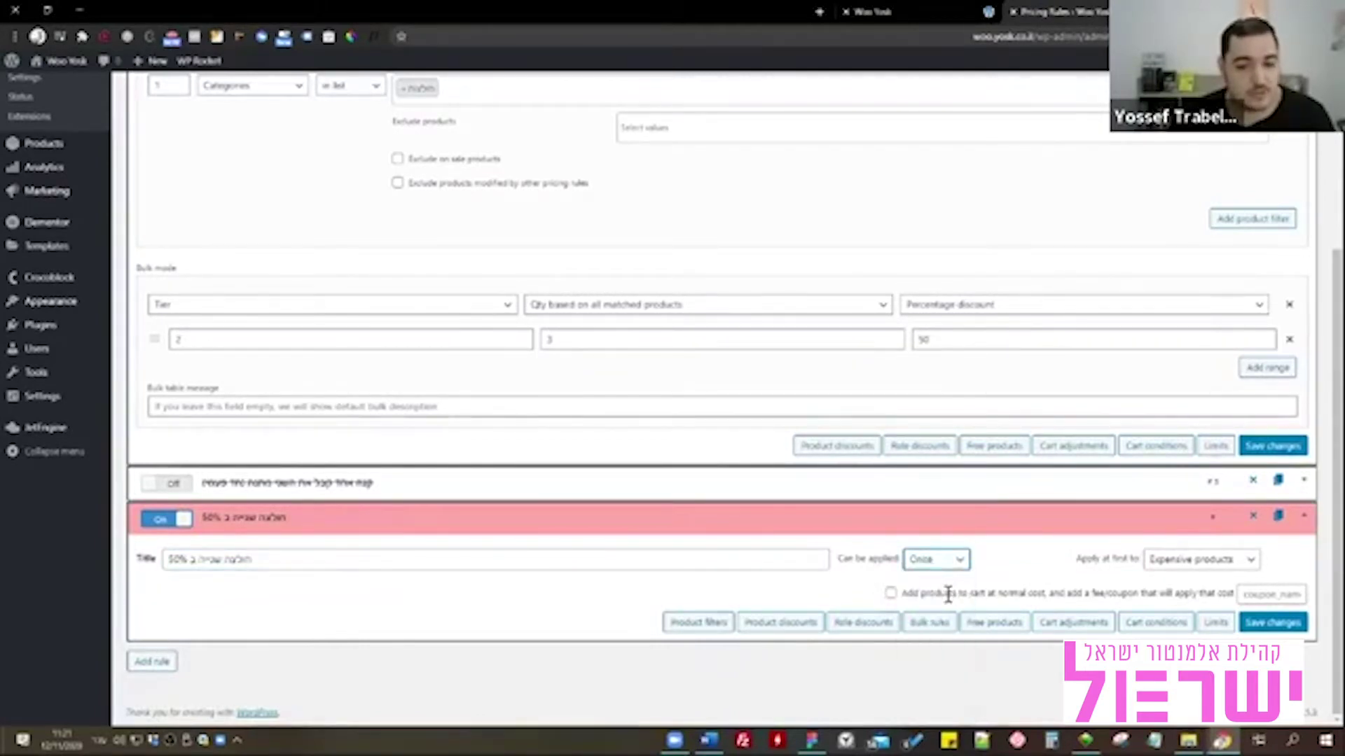
Add a product filter to the new rule that matches Categories in list with the "חולצות" category.
{"action": "left_click", "coordinate": [700, 623]}
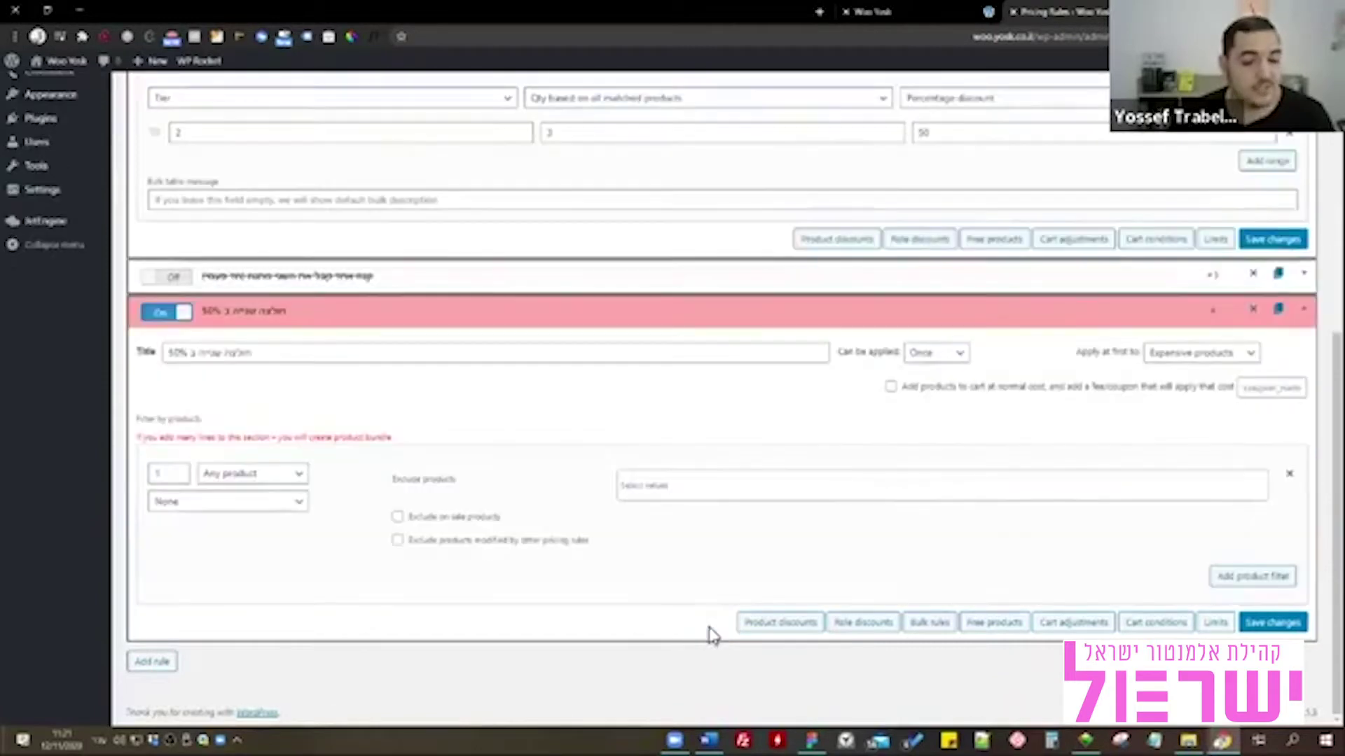
{"action": "left_click", "coordinate": [230, 479]}
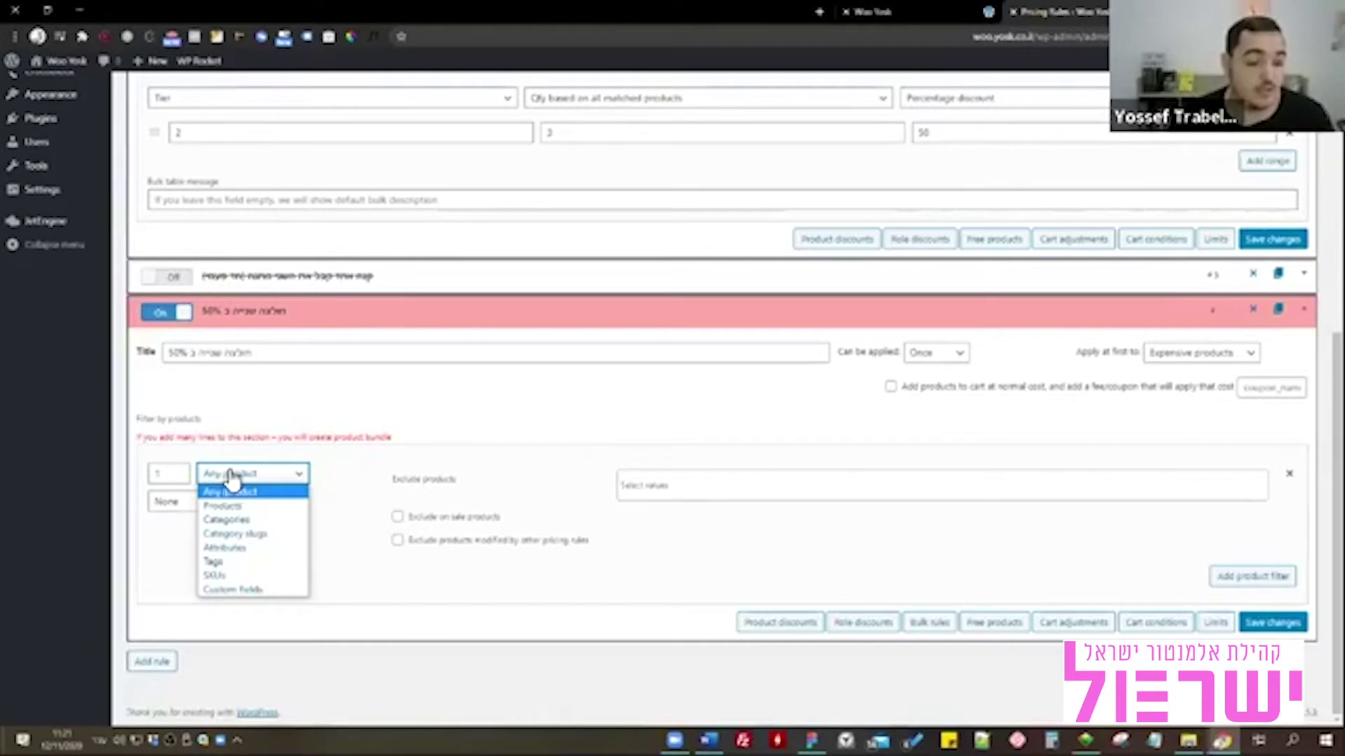
{"action": "left_click", "coordinate": [258, 520]}
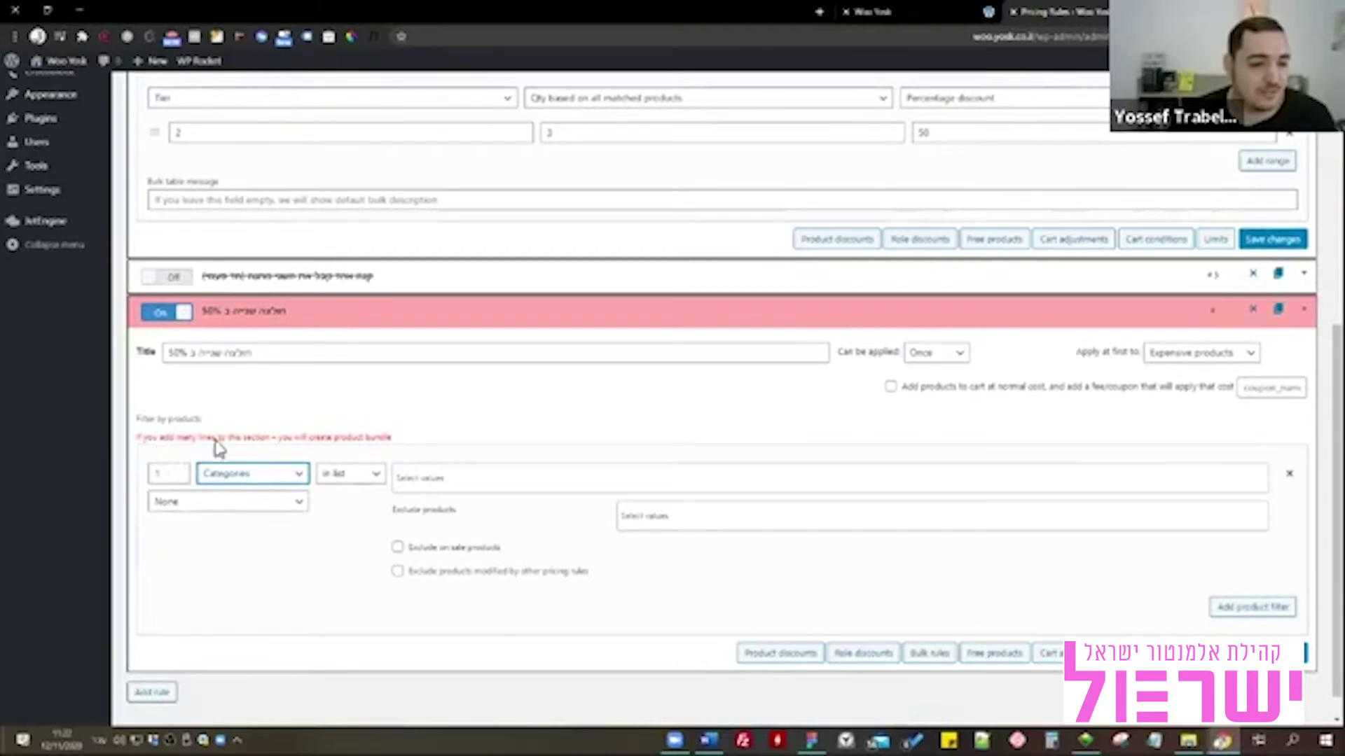
{"action": "scroll", "coordinate": [553, 481], "scroll_direction": "up", "scroll_amount": 5}
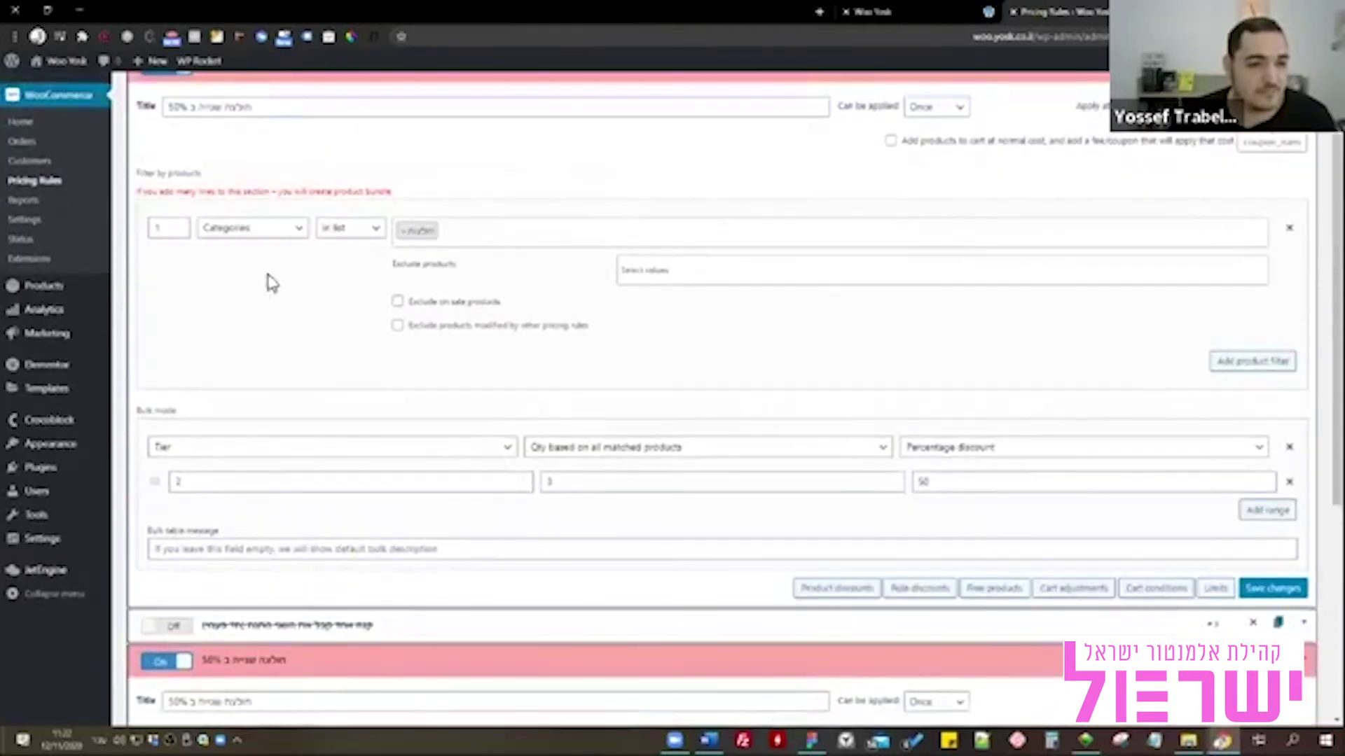
{"action": "scroll", "coordinate": [210, 490], "scroll_direction": "down", "scroll_amount": 3}
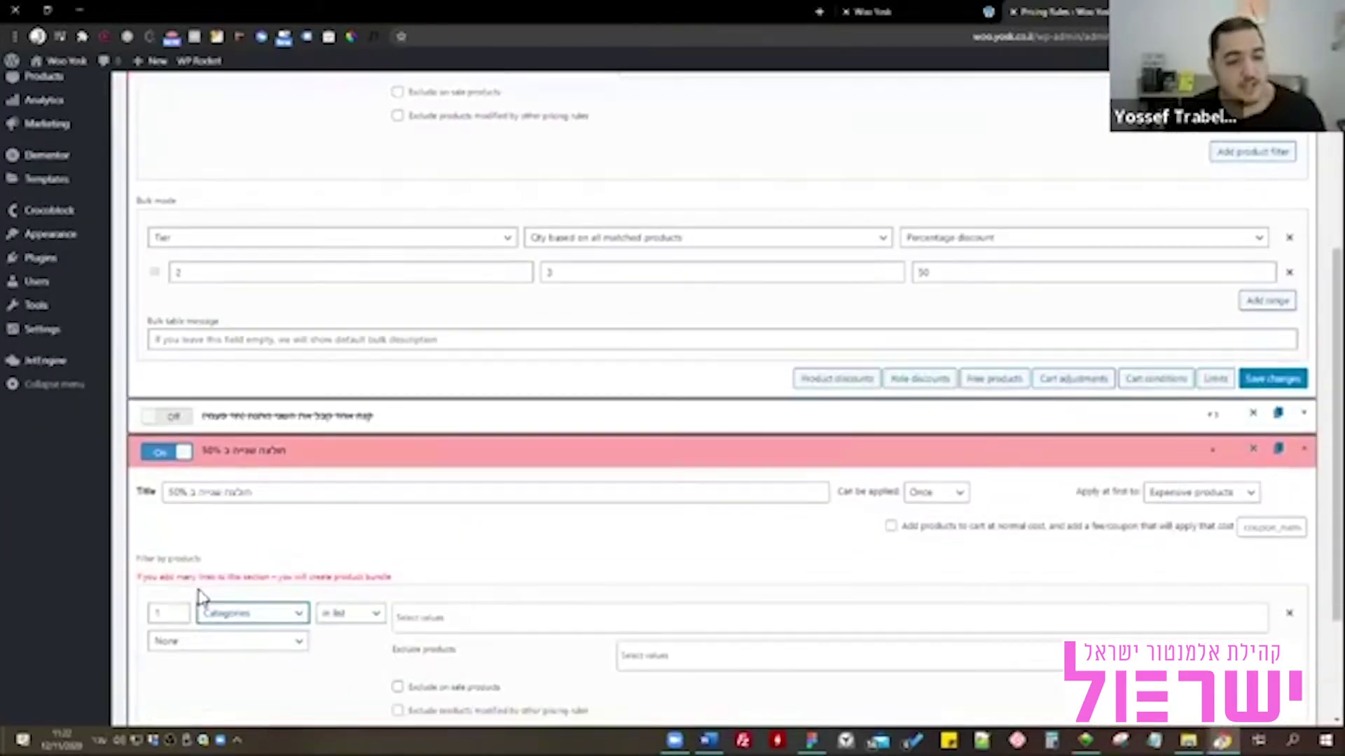
{"action": "left_click", "coordinate": [500, 624]}
{"action": "type", "text": "חו"}
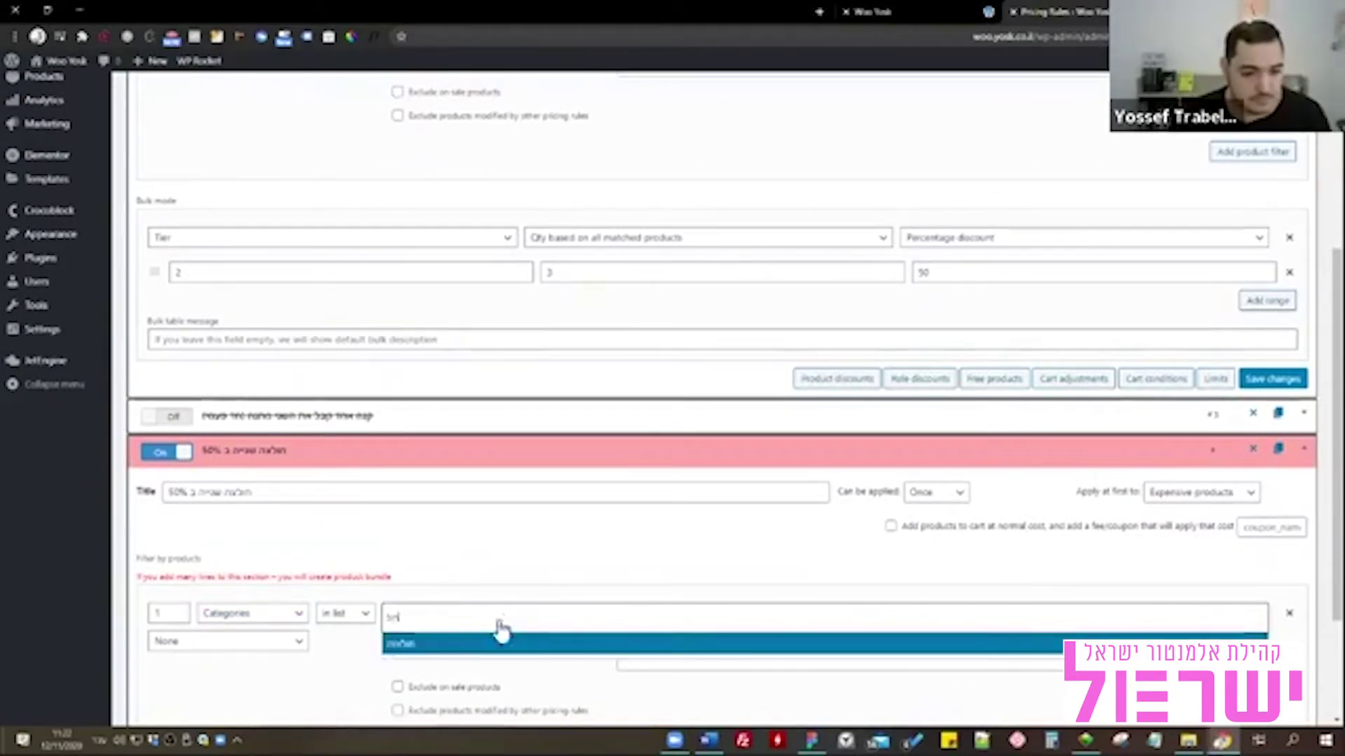
{"action": "left_click", "coordinate": [452, 648]}
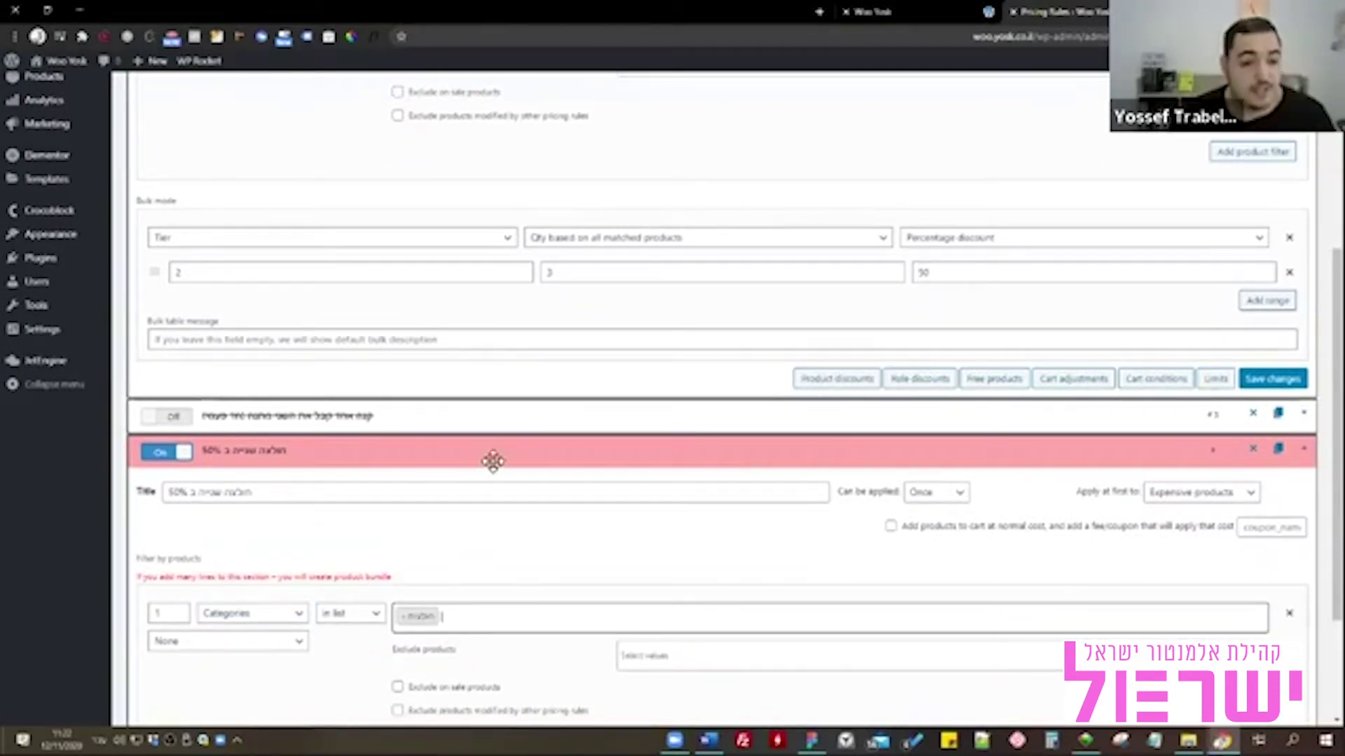
Add a bulk rules section to the new second-shirt rule and set its bulk mode to Tier.
{"action": "scroll", "coordinate": [490, 463], "scroll_direction": "down", "scroll_amount": 3}
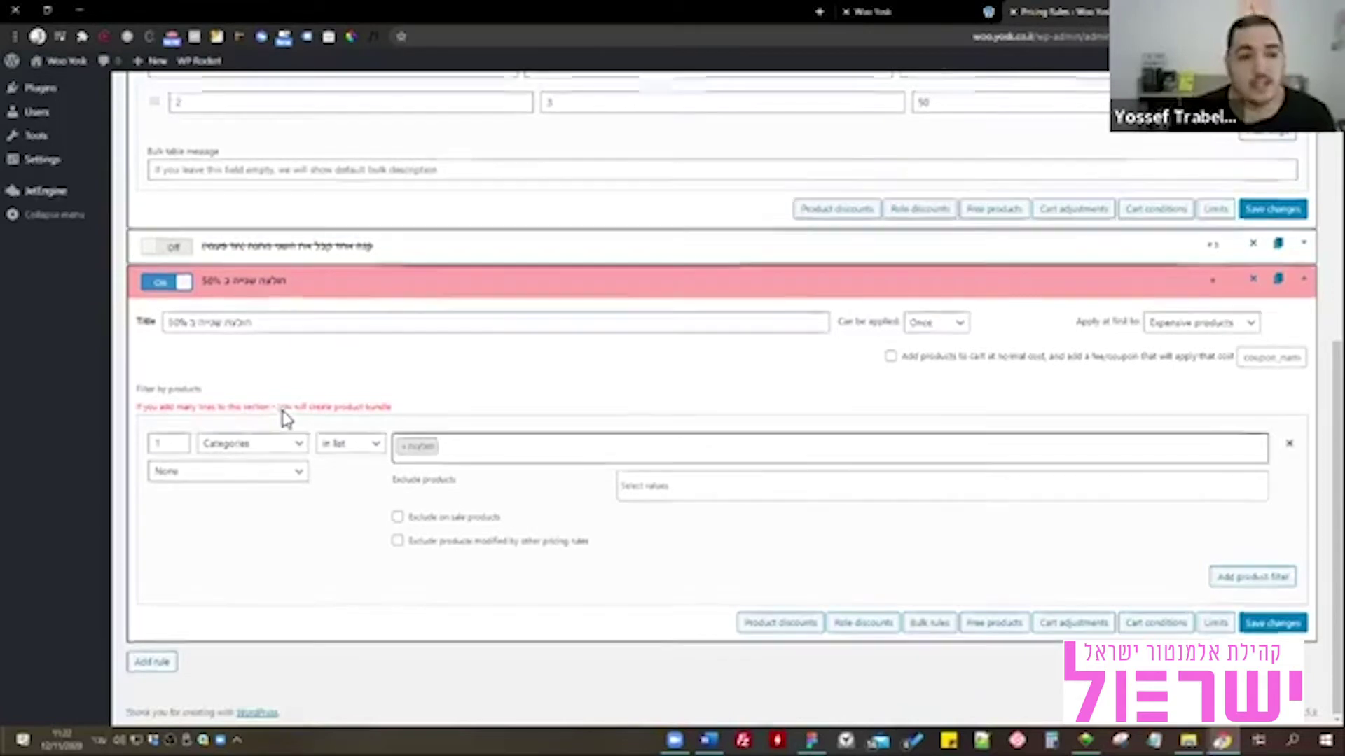
{"action": "scroll", "coordinate": [280, 422], "scroll_direction": "up", "scroll_amount": 4}
{"action": "scroll", "coordinate": [287, 418], "scroll_direction": "up", "scroll_amount": 1}
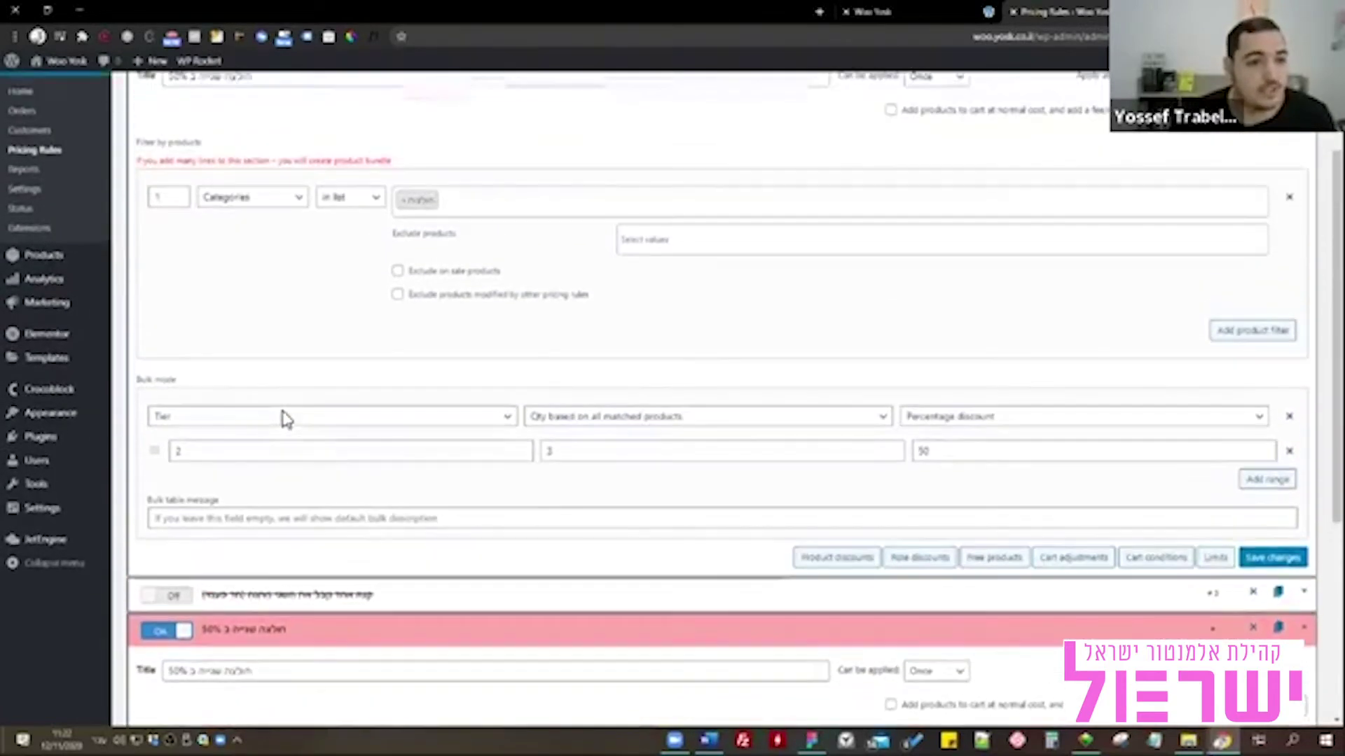
{"action": "scroll", "coordinate": [287, 420], "scroll_direction": "down", "scroll_amount": 1}
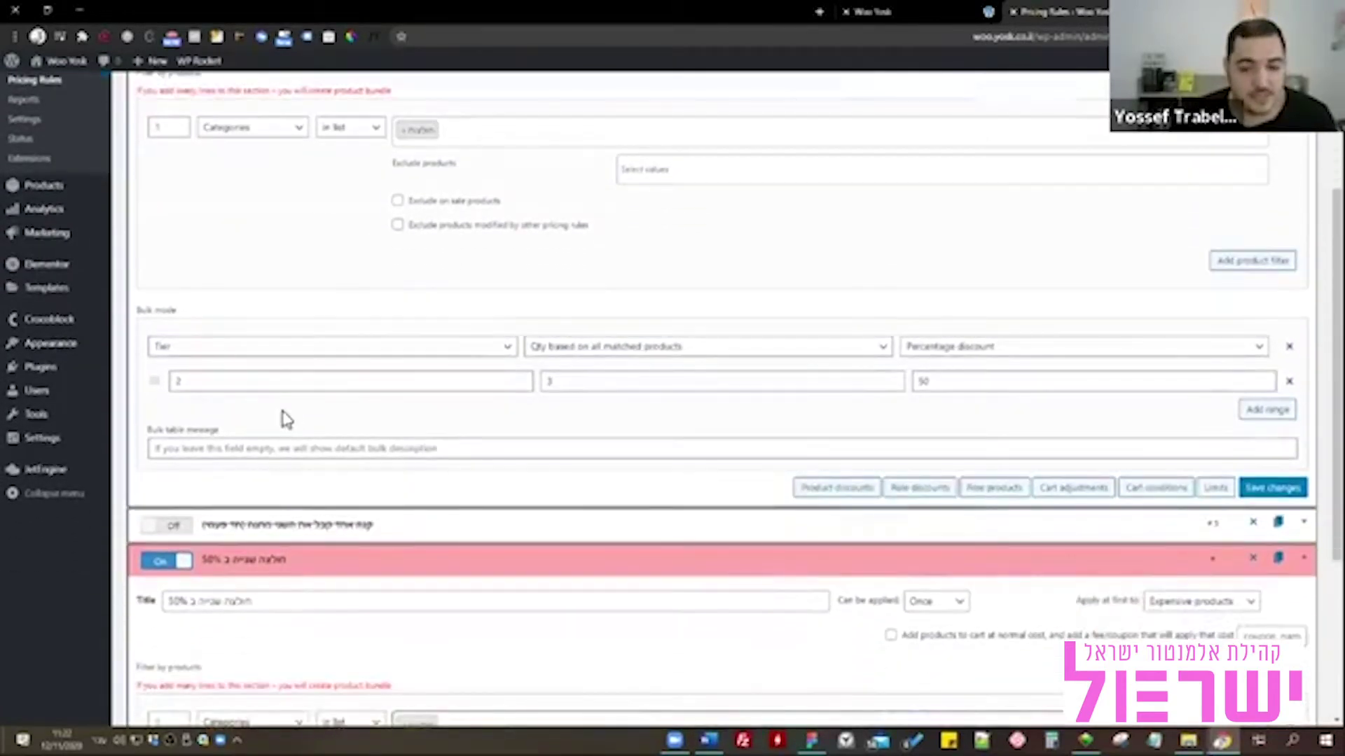
{"action": "scroll", "coordinate": [288, 419], "scroll_direction": "up", "scroll_amount": 3}
{"action": "scroll", "coordinate": [287, 420], "scroll_direction": "down", "scroll_amount": 2}
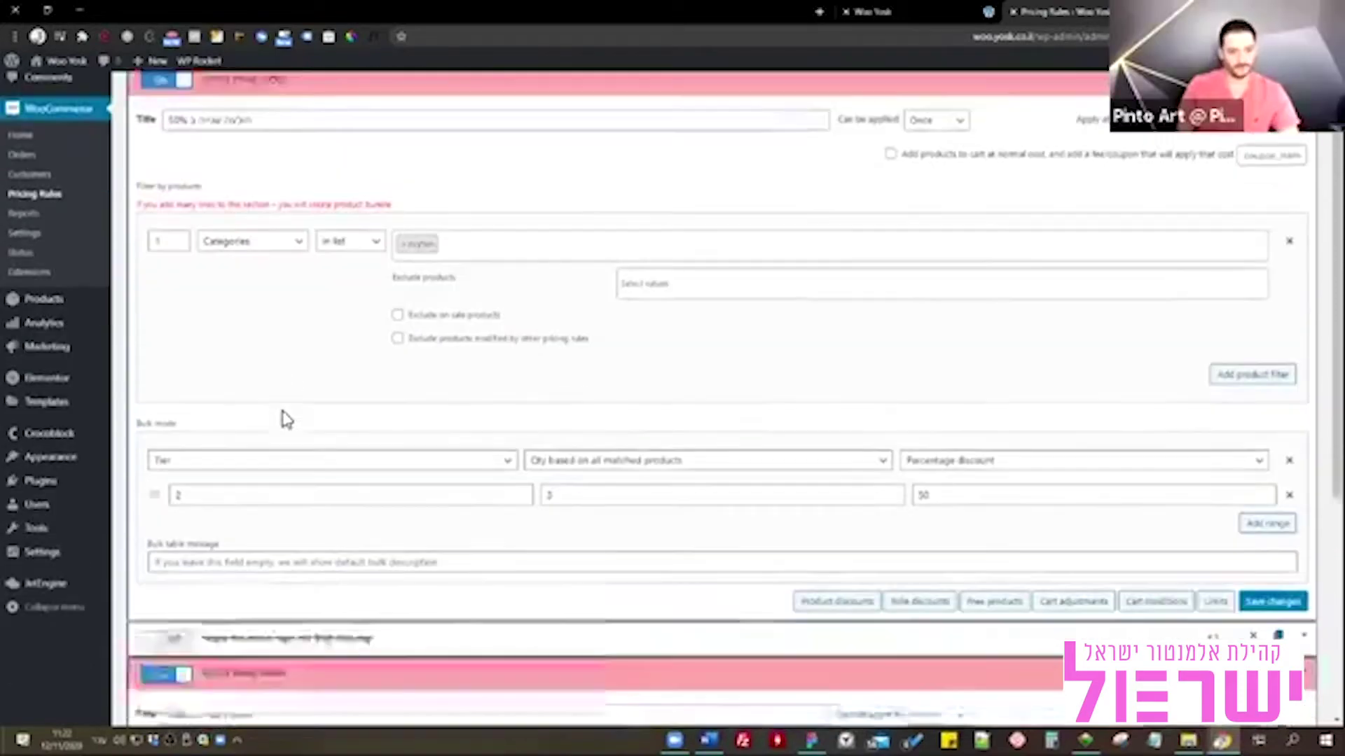
{"action": "scroll", "coordinate": [287, 420], "scroll_direction": "down", "scroll_amount": 4}
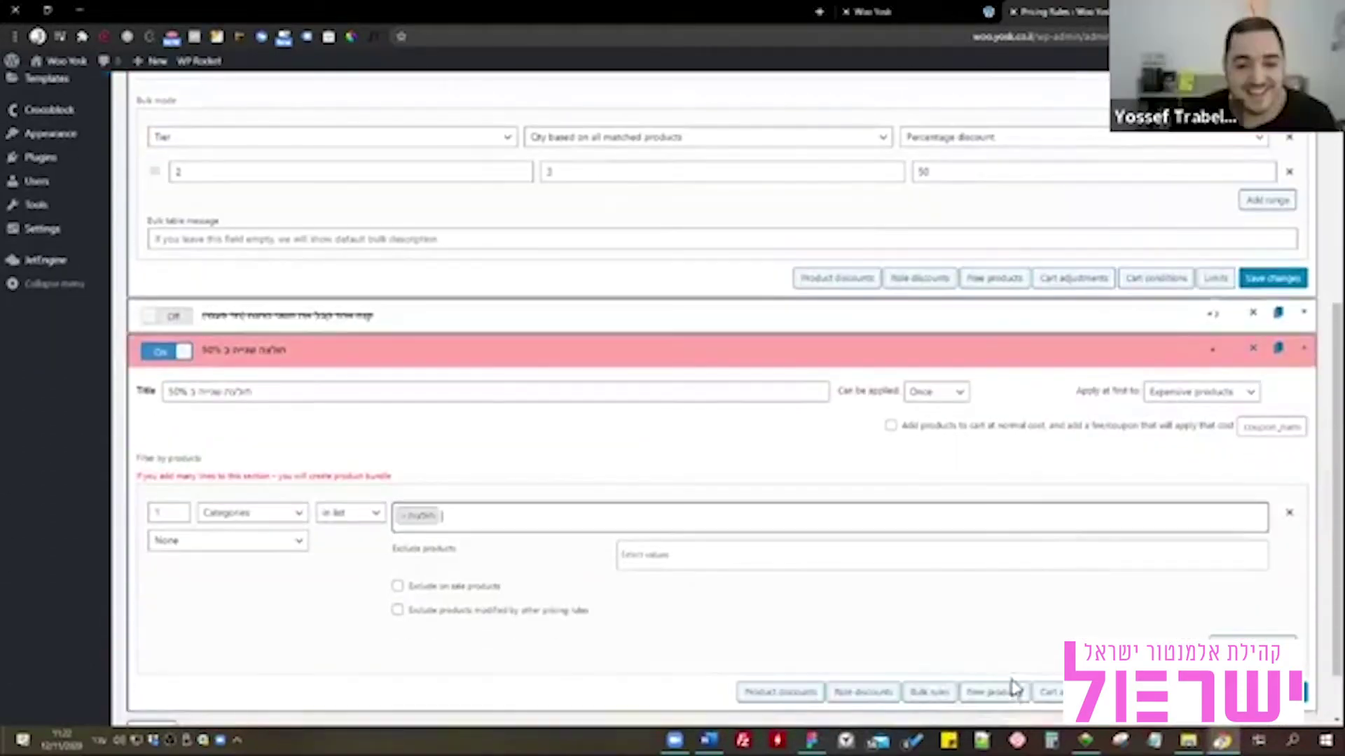
{"action": "left_click", "coordinate": [932, 693]}
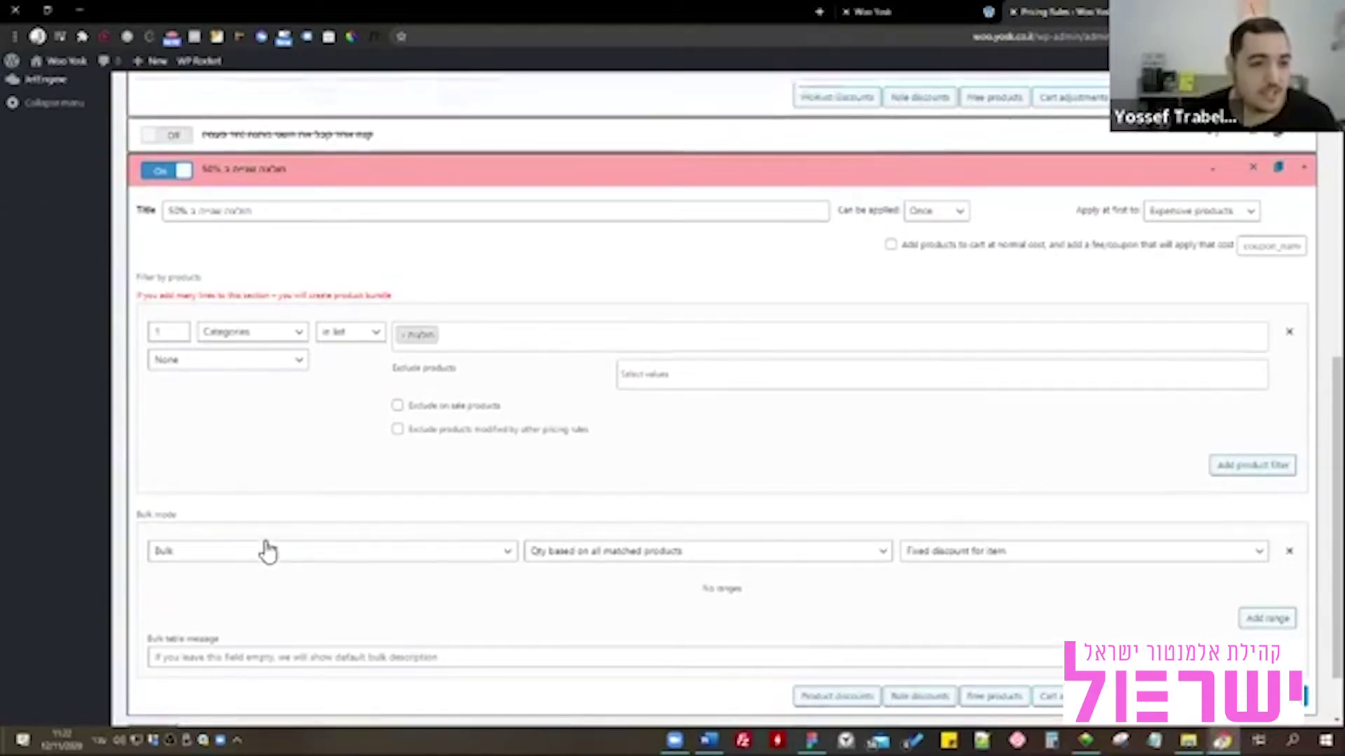
{"action": "scroll", "coordinate": [269, 551], "scroll_direction": "up", "scroll_amount": 2}
{"action": "scroll", "coordinate": [268, 551], "scroll_direction": "down", "scroll_amount": 1}
{"action": "scroll", "coordinate": [268, 551], "scroll_direction": "down", "scroll_amount": 2}
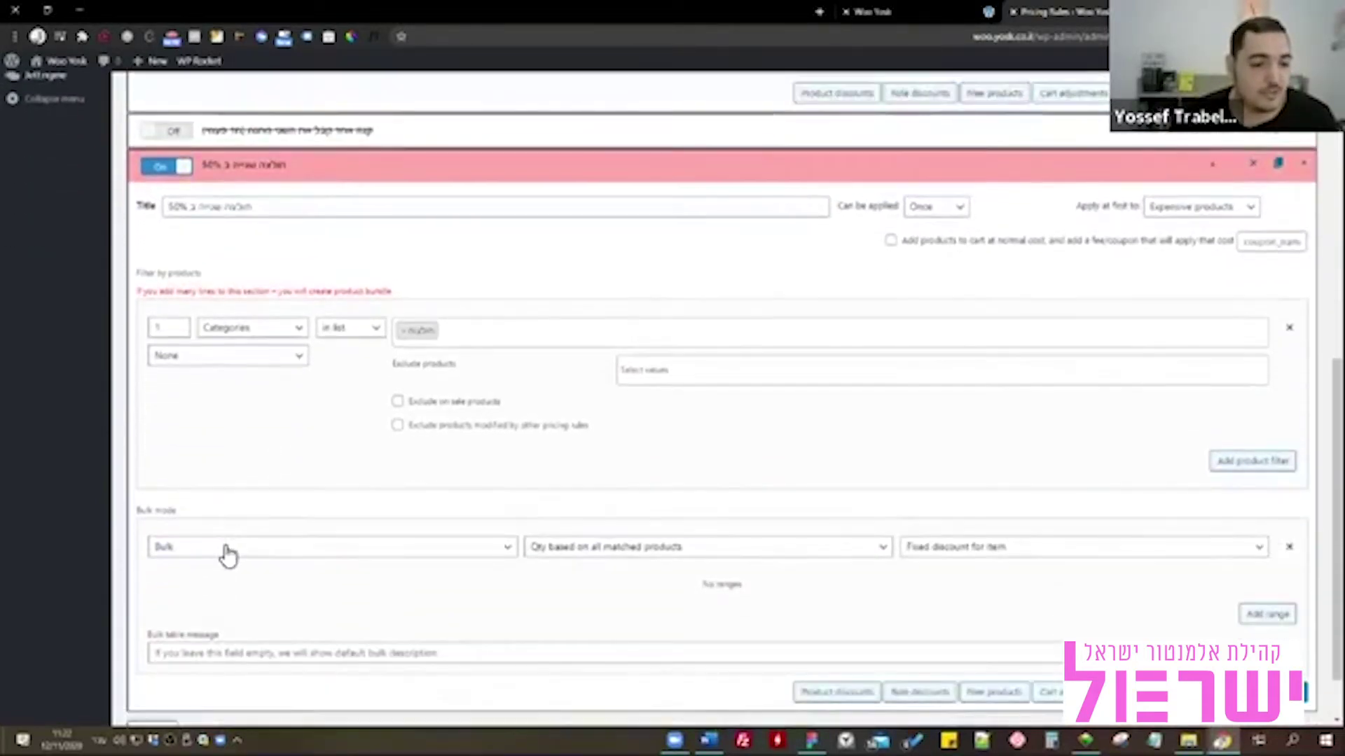
{"action": "left_click", "coordinate": [222, 550]}
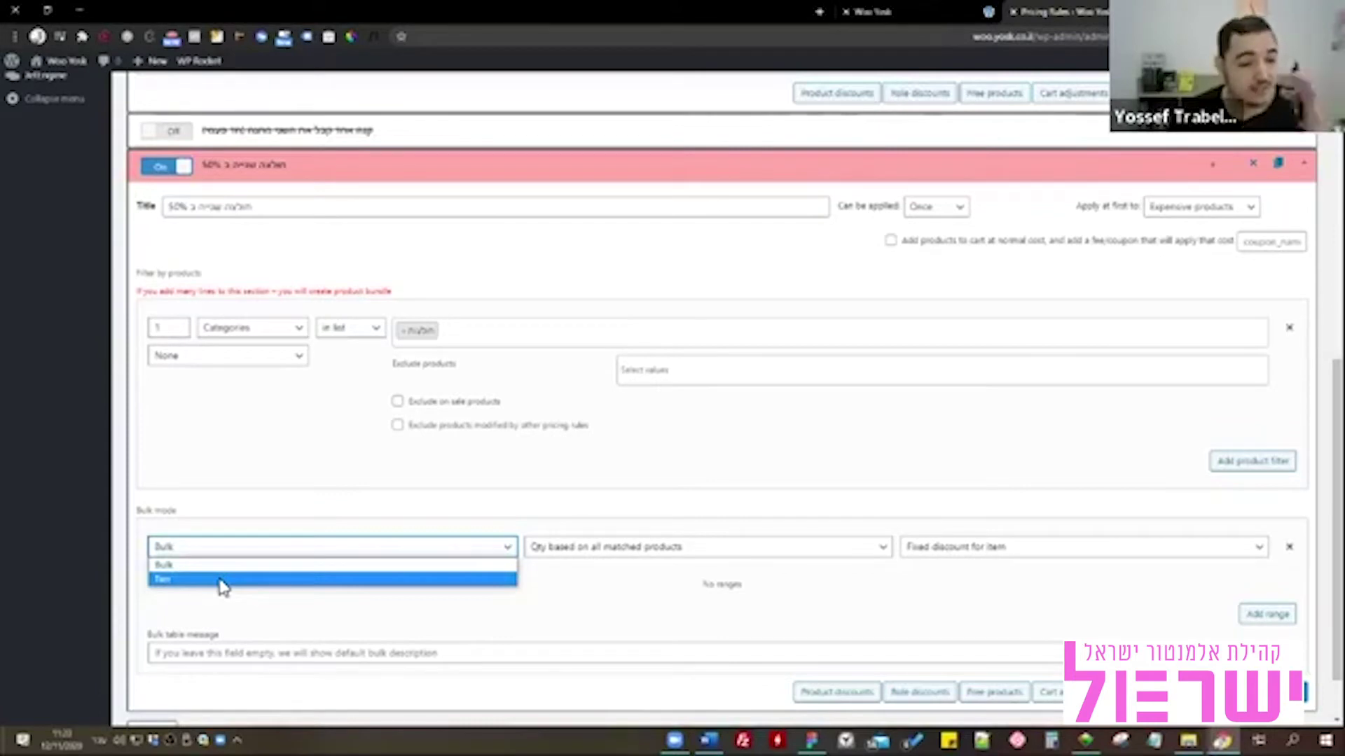
{"action": "left_click", "coordinate": [221, 582]}
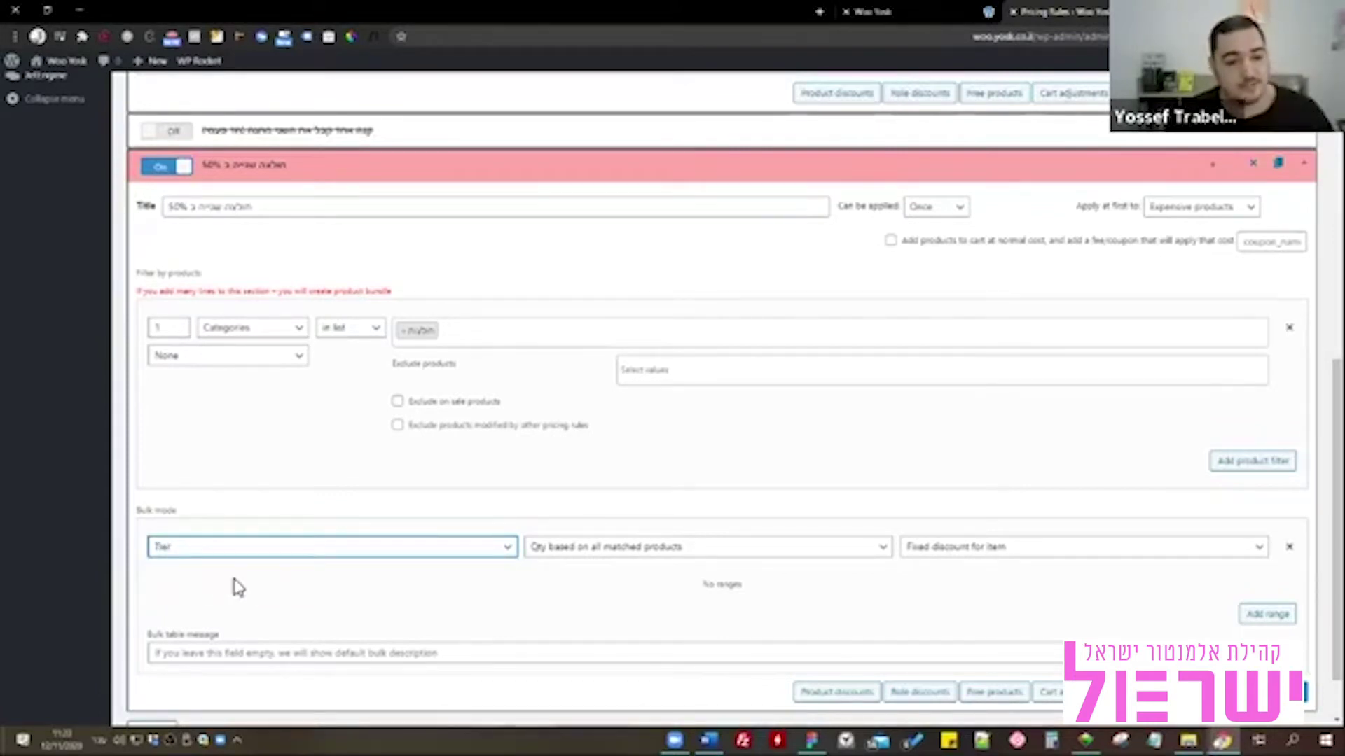
Set the discount type of the new rule's bulk section to Percentage discount.
{"action": "scroll", "coordinate": [333, 544], "scroll_direction": "up", "scroll_amount": 2}
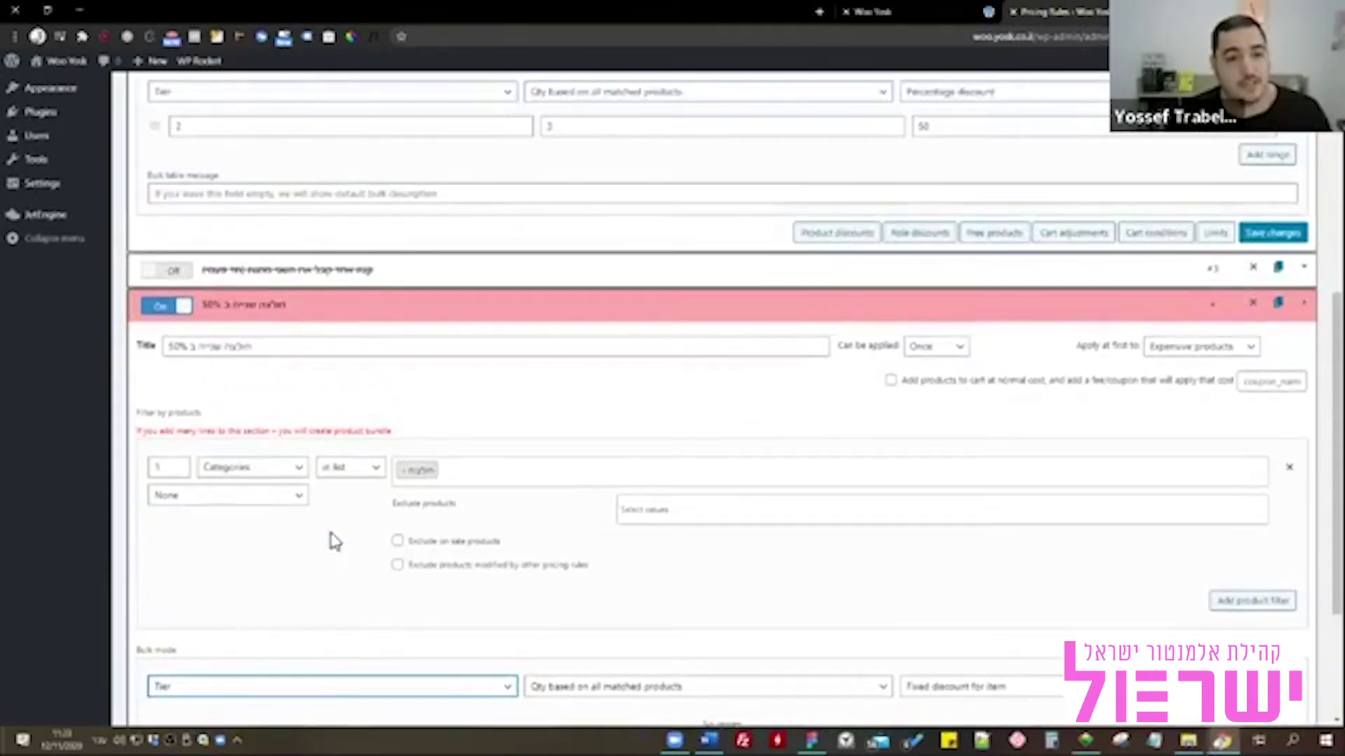
{"action": "scroll", "coordinate": [334, 543], "scroll_direction": "down", "scroll_amount": 2}
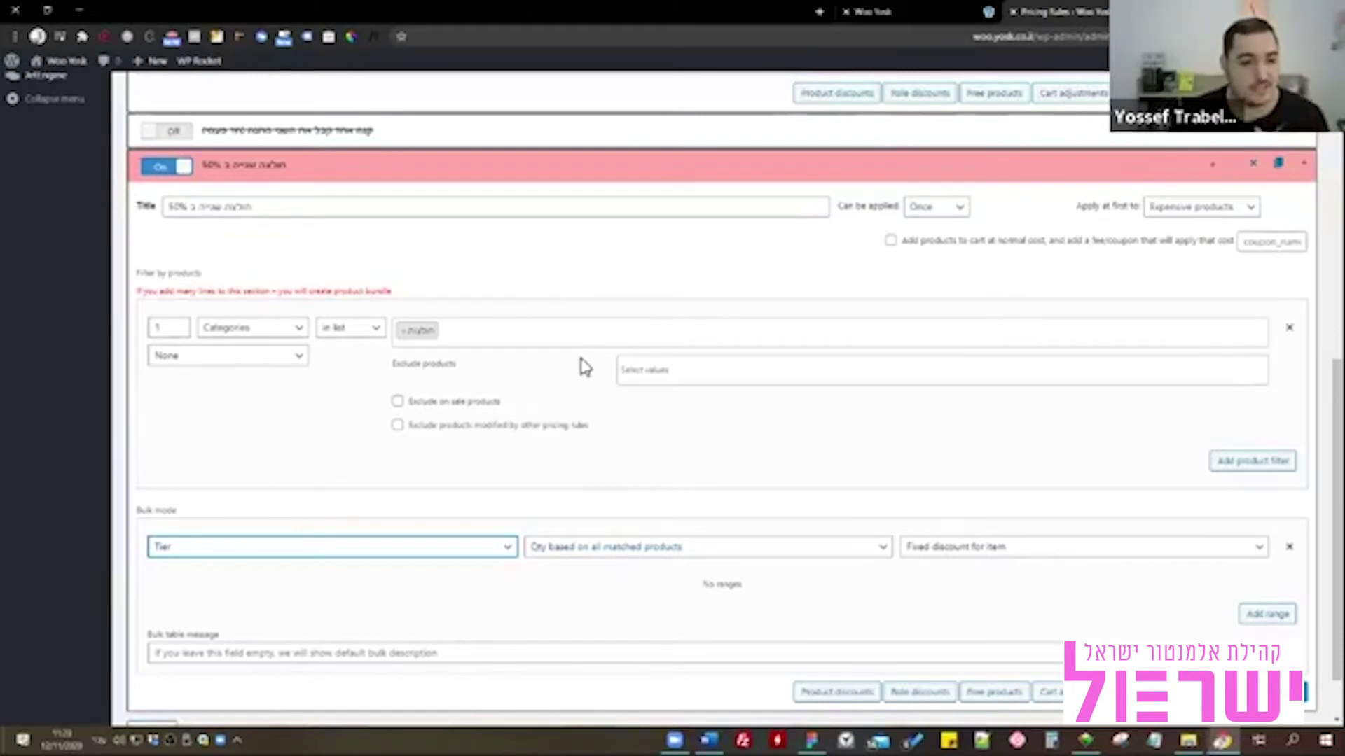
{"action": "left_click", "coordinate": [995, 550]}
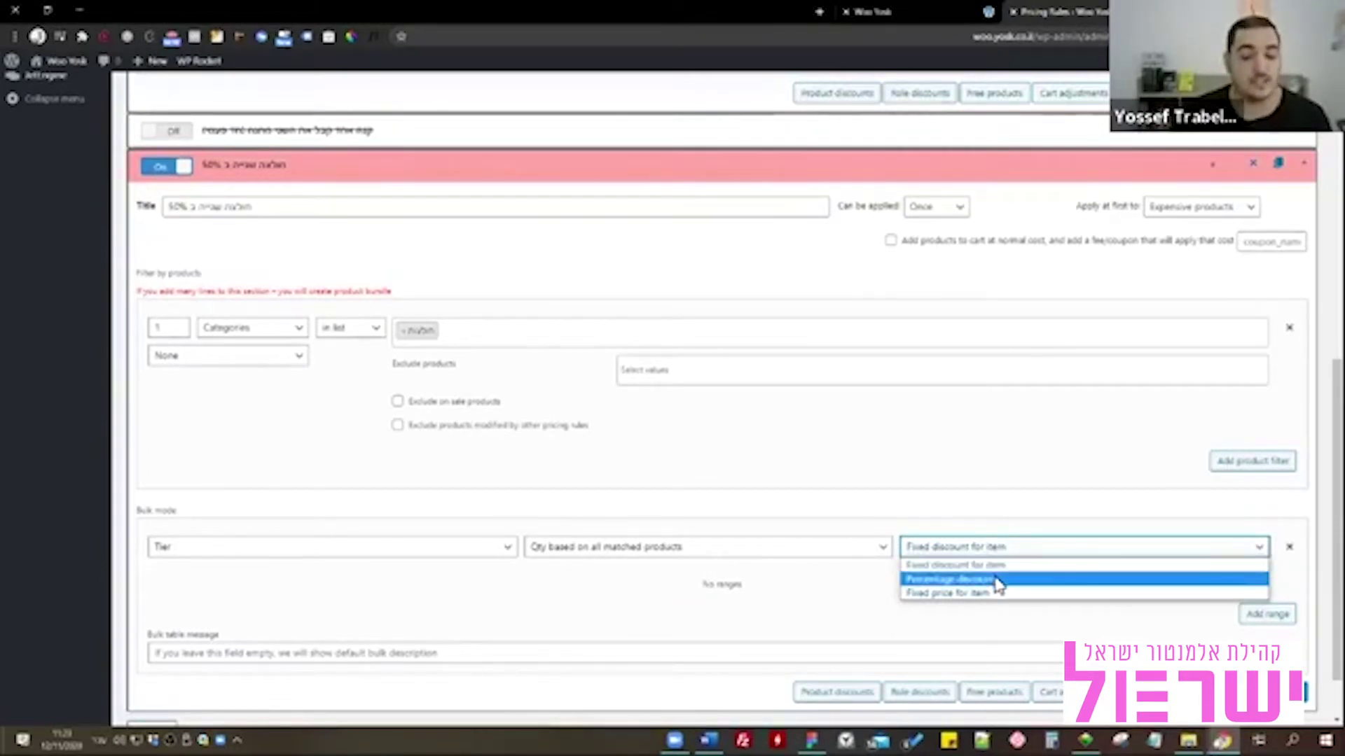
{"action": "left_click", "coordinate": [1000, 584]}
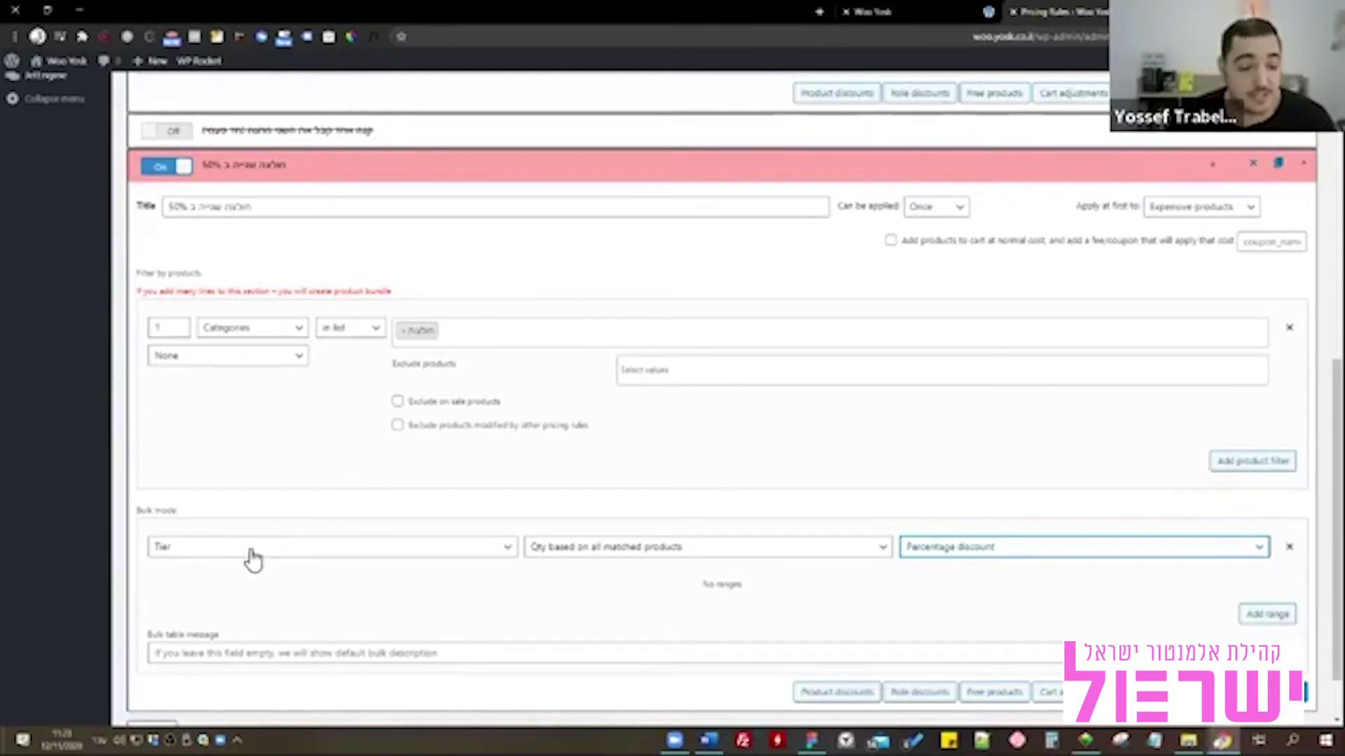
Add a bulk range to the new rule covering quantities from 2 to 4 with a discount of 50.
{"action": "left_click", "coordinate": [1276, 614]}
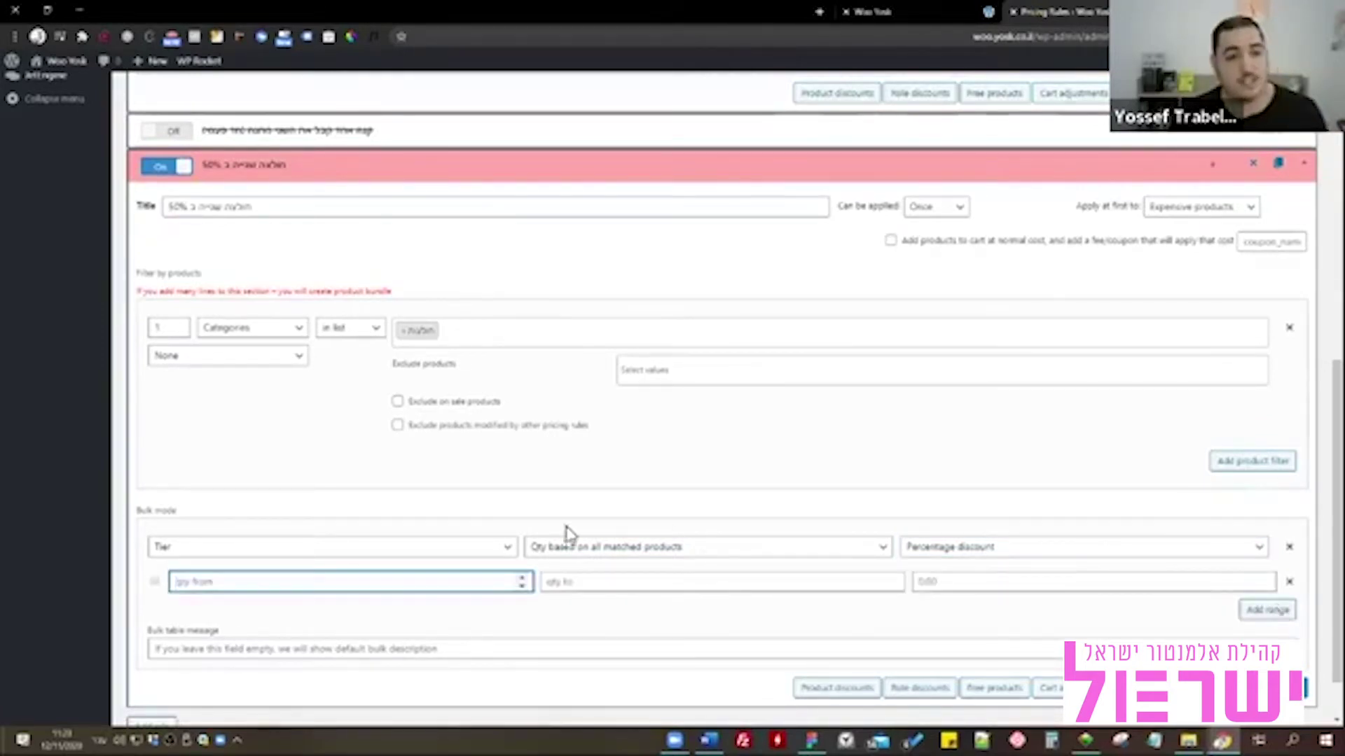
{"action": "scroll", "coordinate": [528, 534], "scroll_direction": "up", "scroll_amount": 2}
{"action": "scroll", "coordinate": [528, 535], "scroll_direction": "down", "scroll_amount": 2}
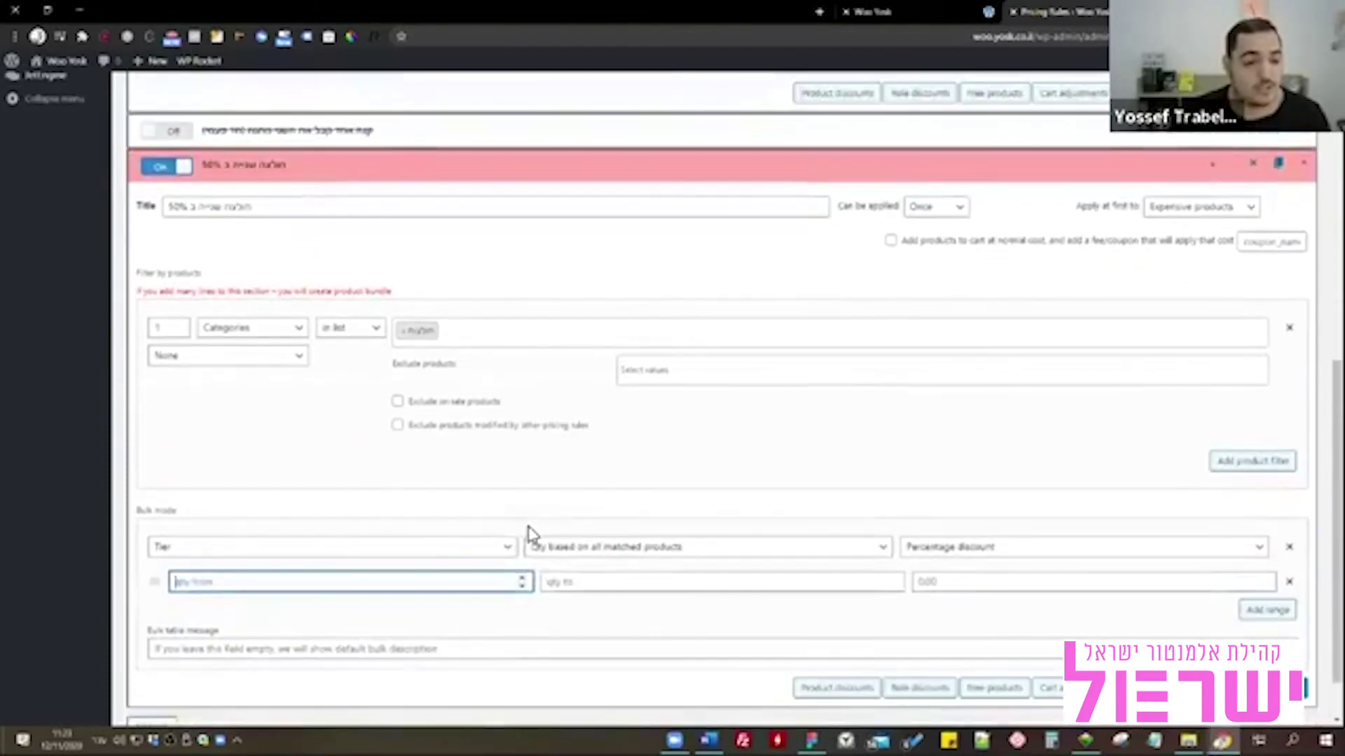
{"action": "type", "text": "2"}
{"action": "left_click", "coordinate": [584, 587]}
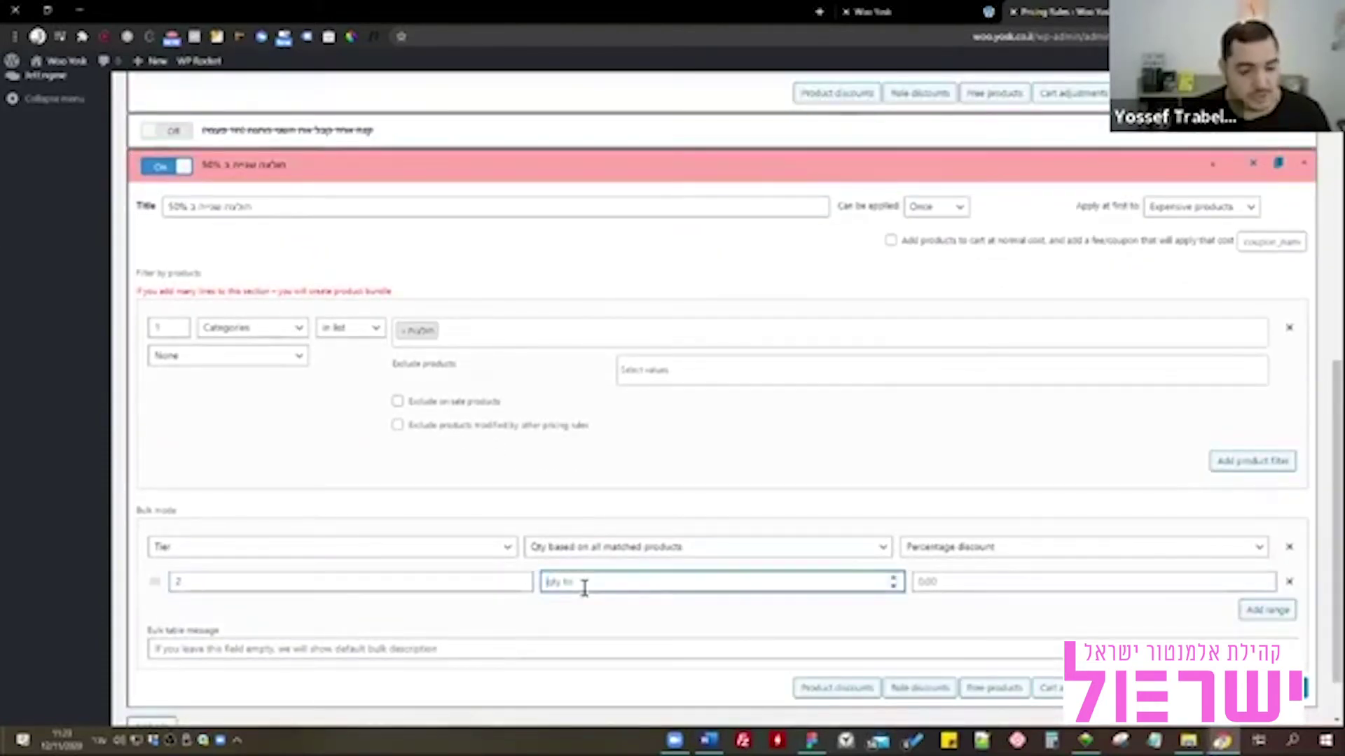
{"action": "type", "text": "4"}
{"action": "left_click", "coordinate": [948, 586]}
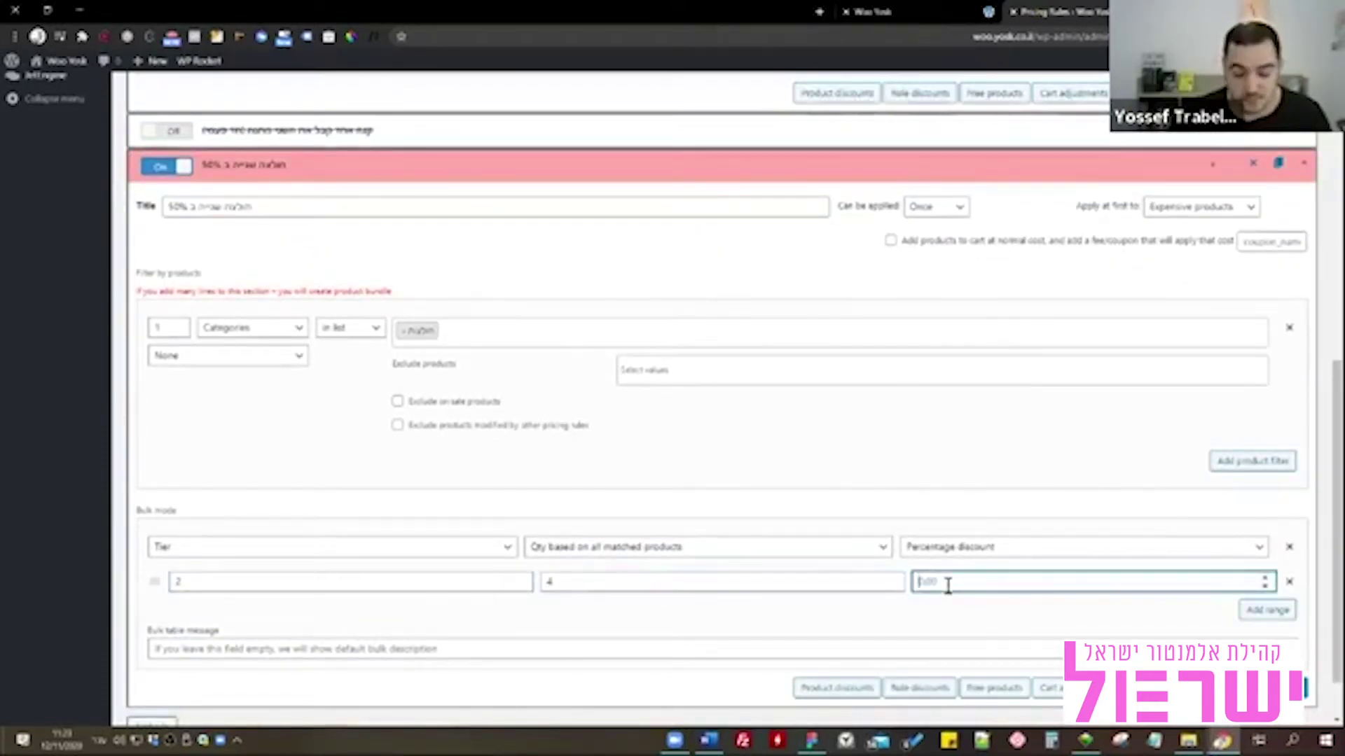
{"action": "type", "text": "50"}
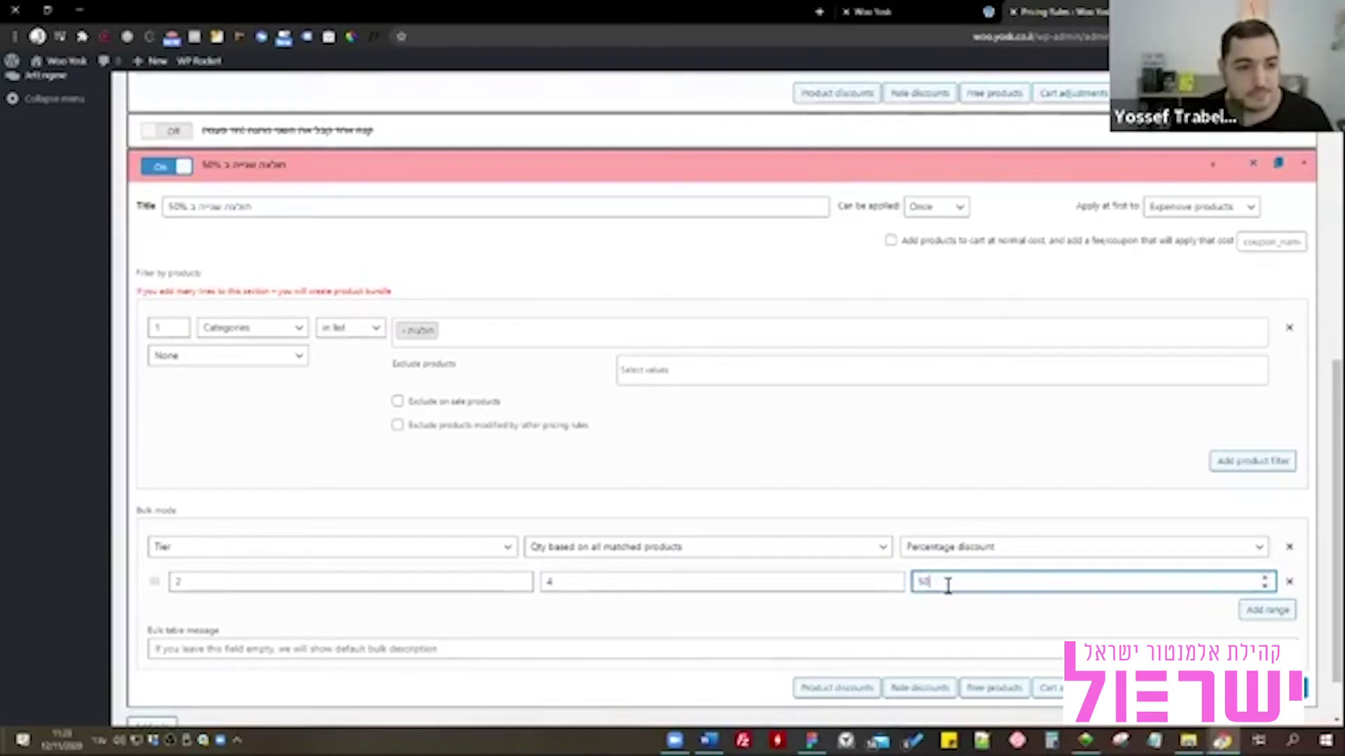
Compare the new rule with the existing second-shirt rule and save the new rule's changes.
{"action": "scroll", "coordinate": [771, 496], "scroll_direction": "up", "scroll_amount": 9}
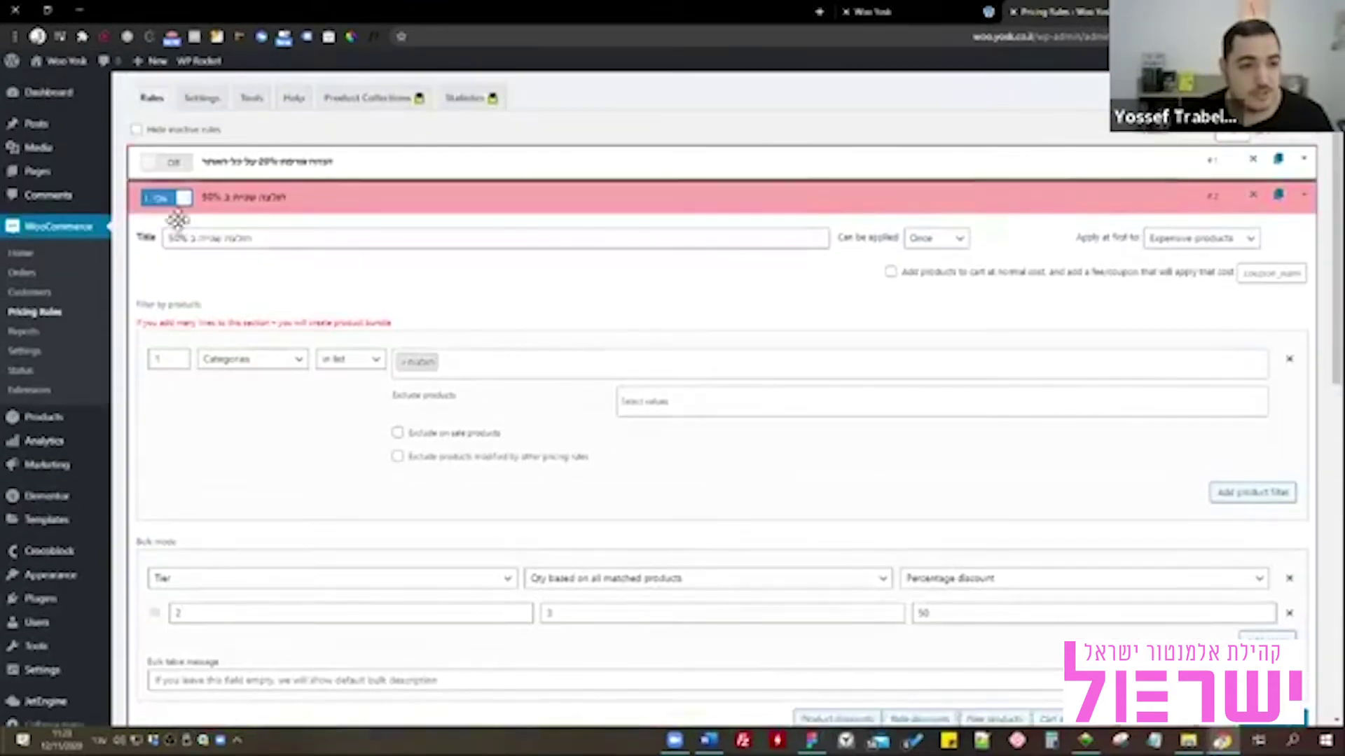
{"action": "scroll", "coordinate": [819, 502], "scroll_direction": "down", "scroll_amount": 3}
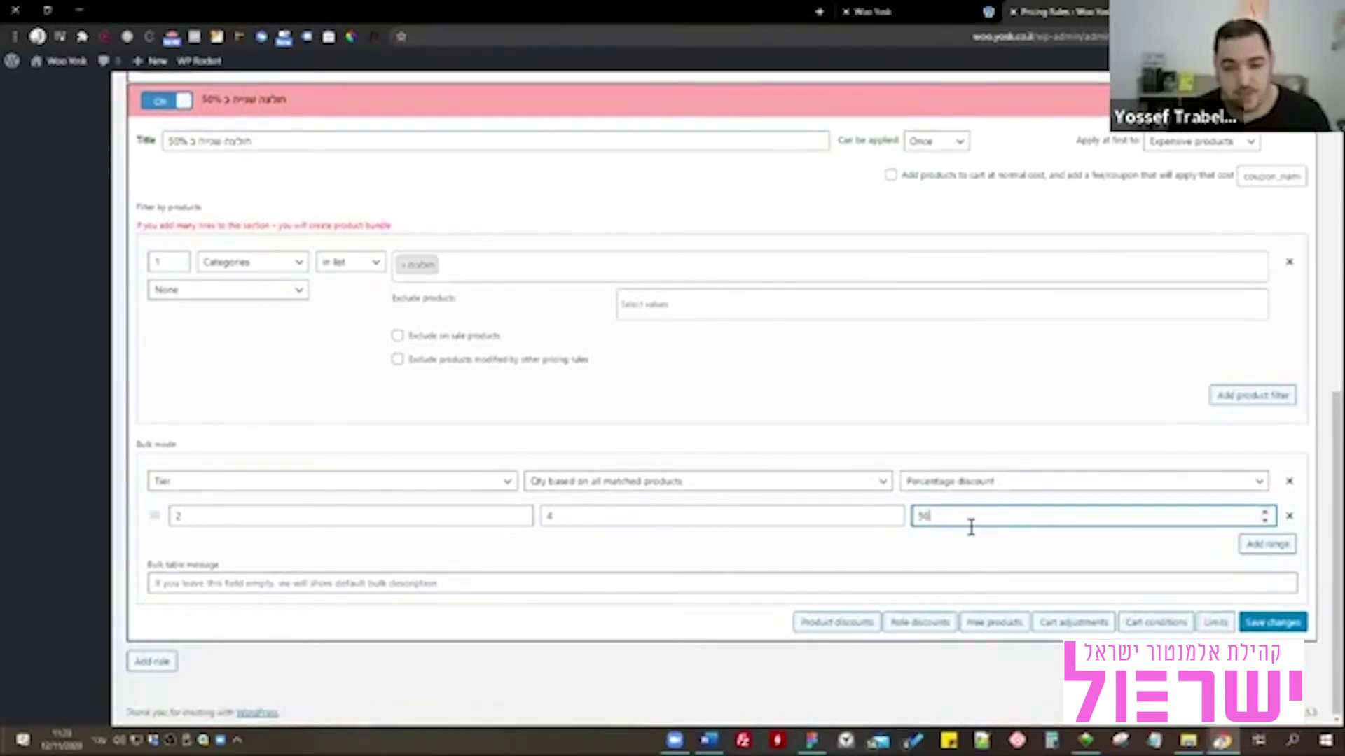
{"action": "left_click", "coordinate": [1292, 625]}
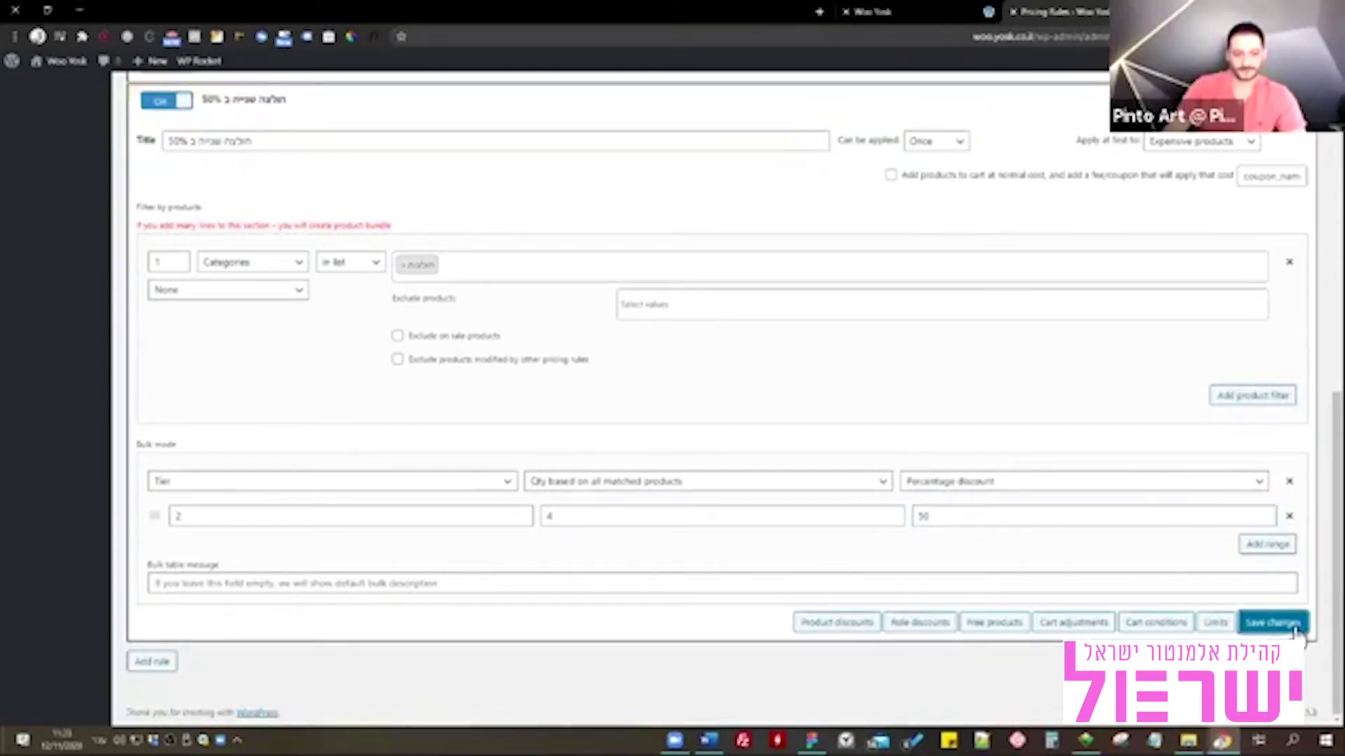
Switch to the Woo Yosk storefront, reload it and open the shopping cart to check its contents.
{"action": "left_click", "coordinate": [937, 12]}
{"action": "key", "text": "F5"}
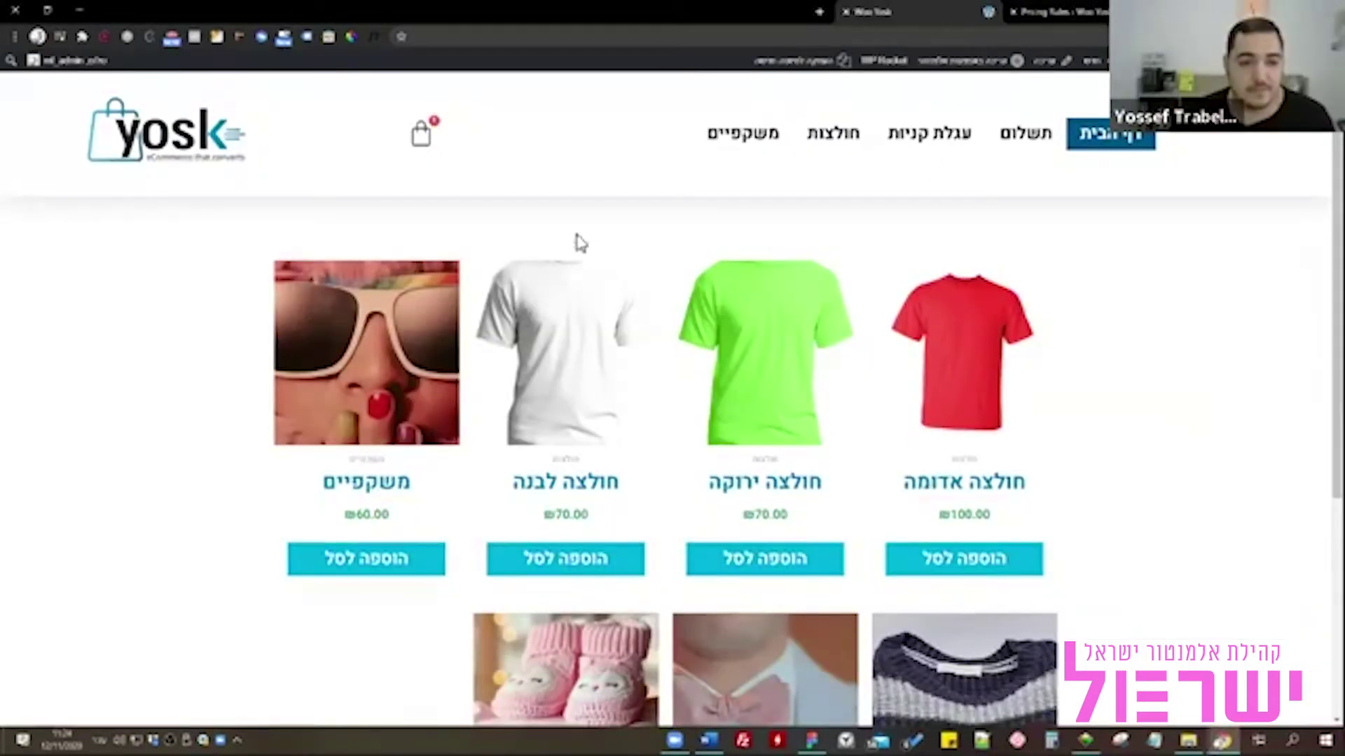
{"action": "left_click", "coordinate": [429, 137]}
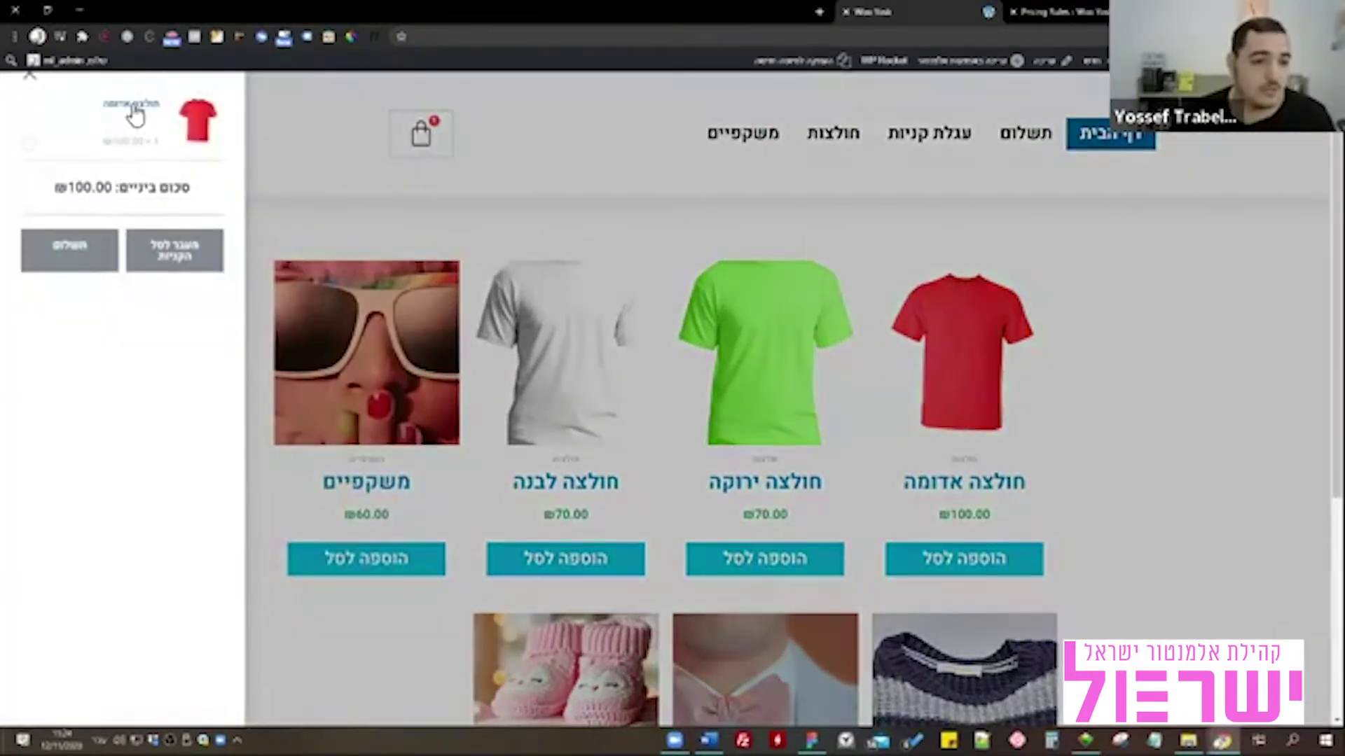
Add another red shirt to the cart, dismiss the added-to-cart popup and open the full cart page.
{"action": "left_click", "coordinate": [1111, 411]}
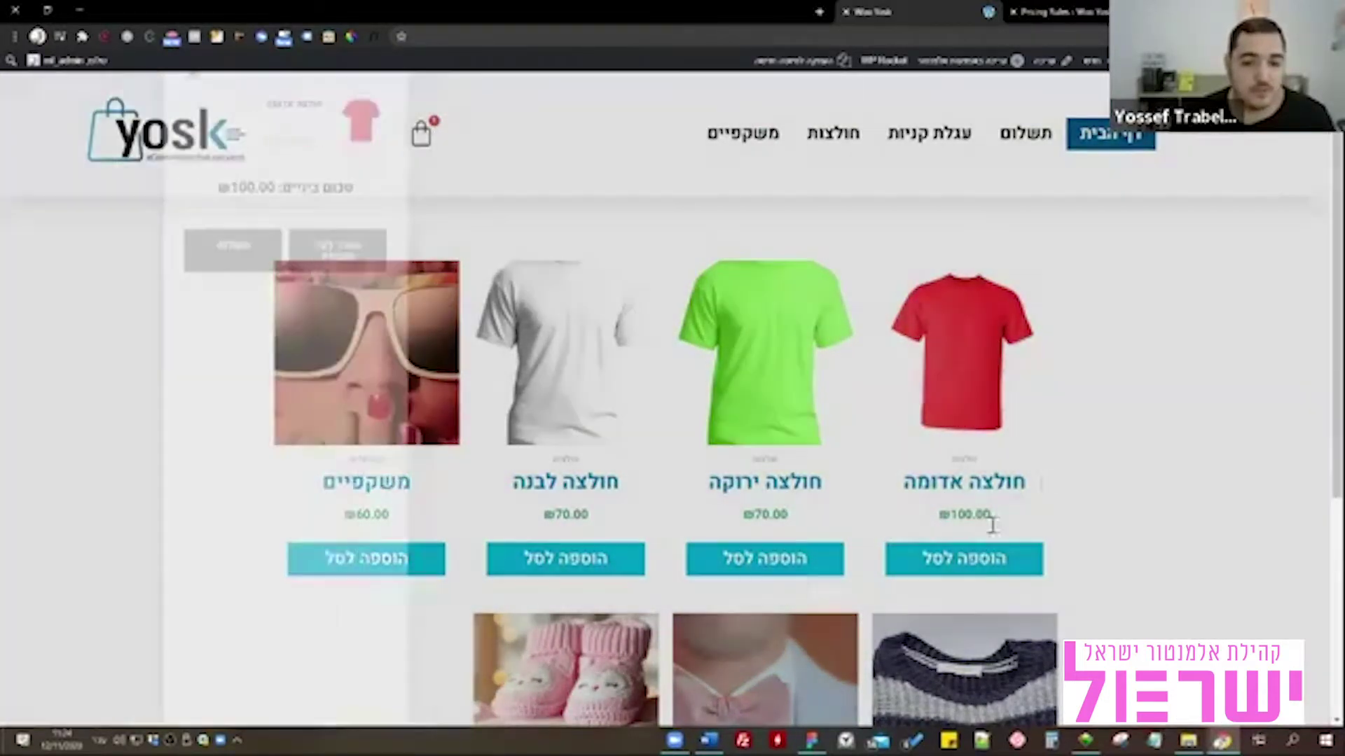
{"action": "left_click", "coordinate": [981, 558]}
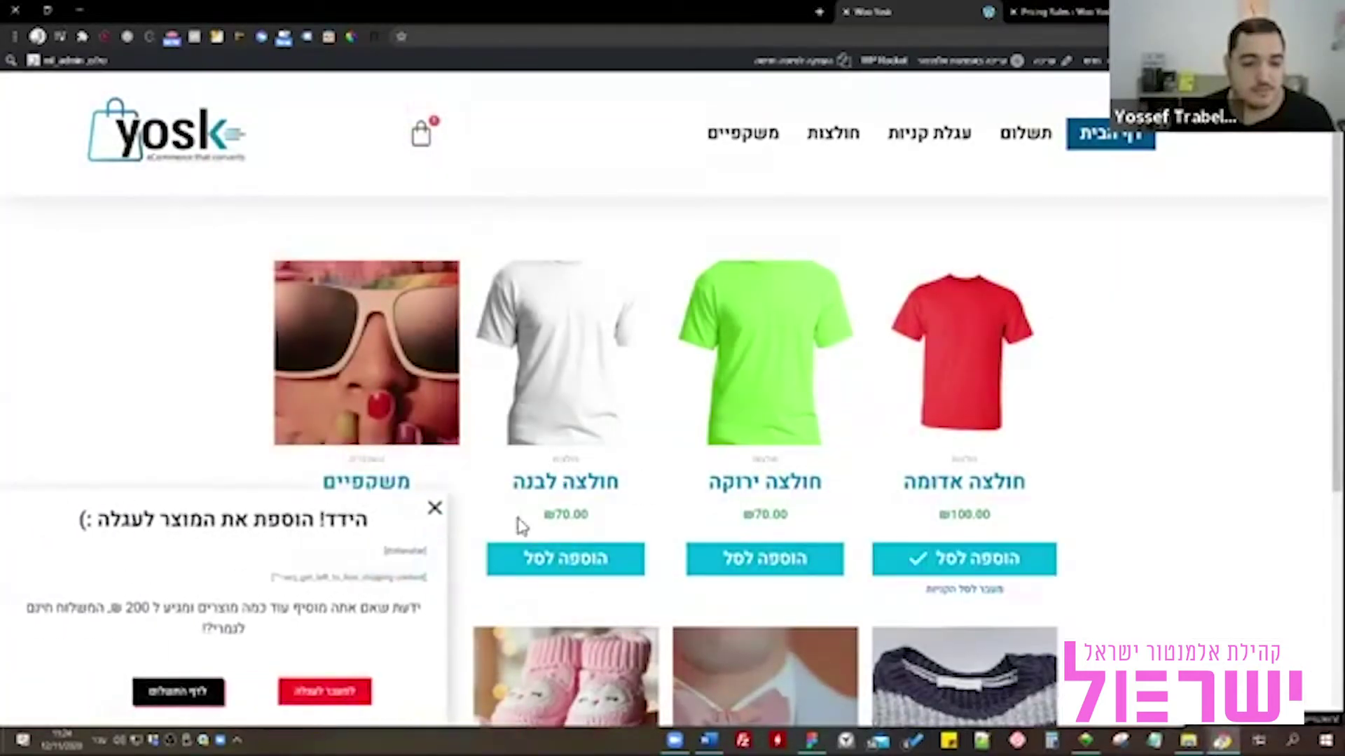
{"action": "left_click", "coordinate": [434, 508]}
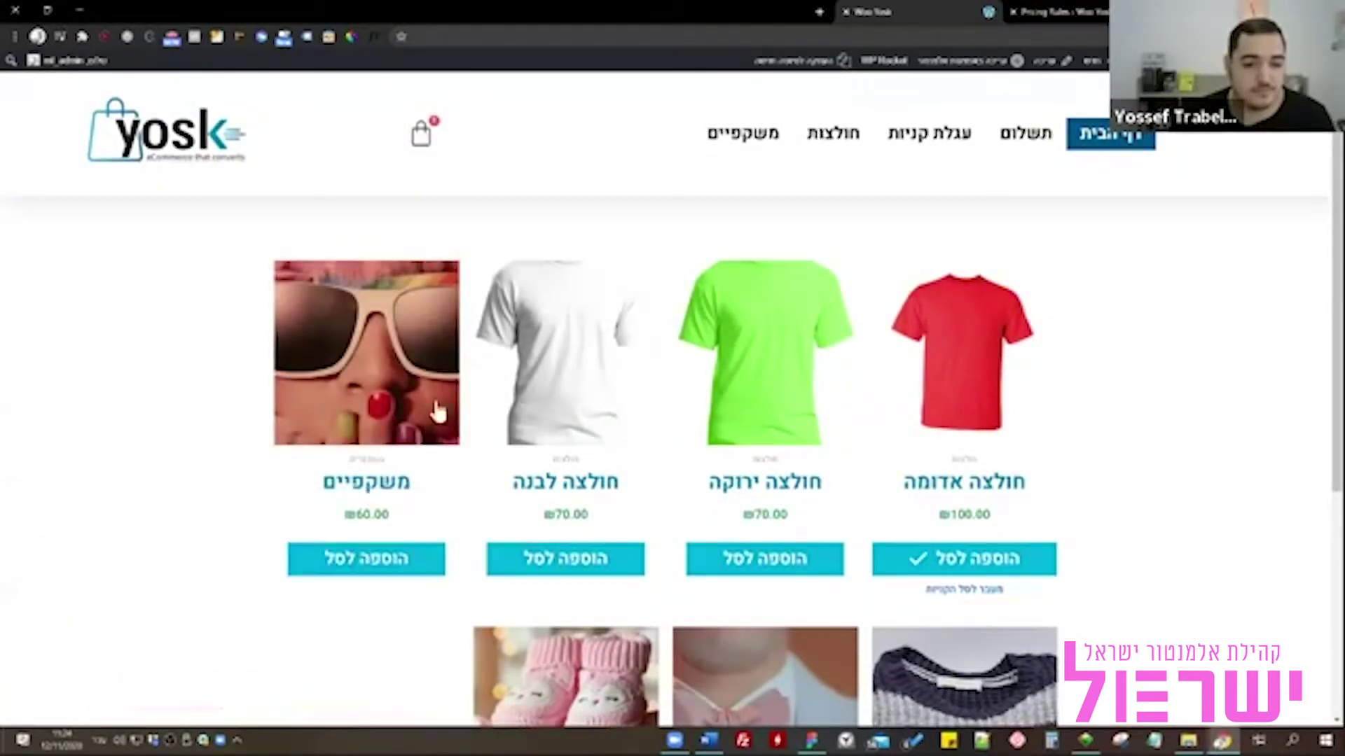
{"action": "left_click", "coordinate": [434, 147]}
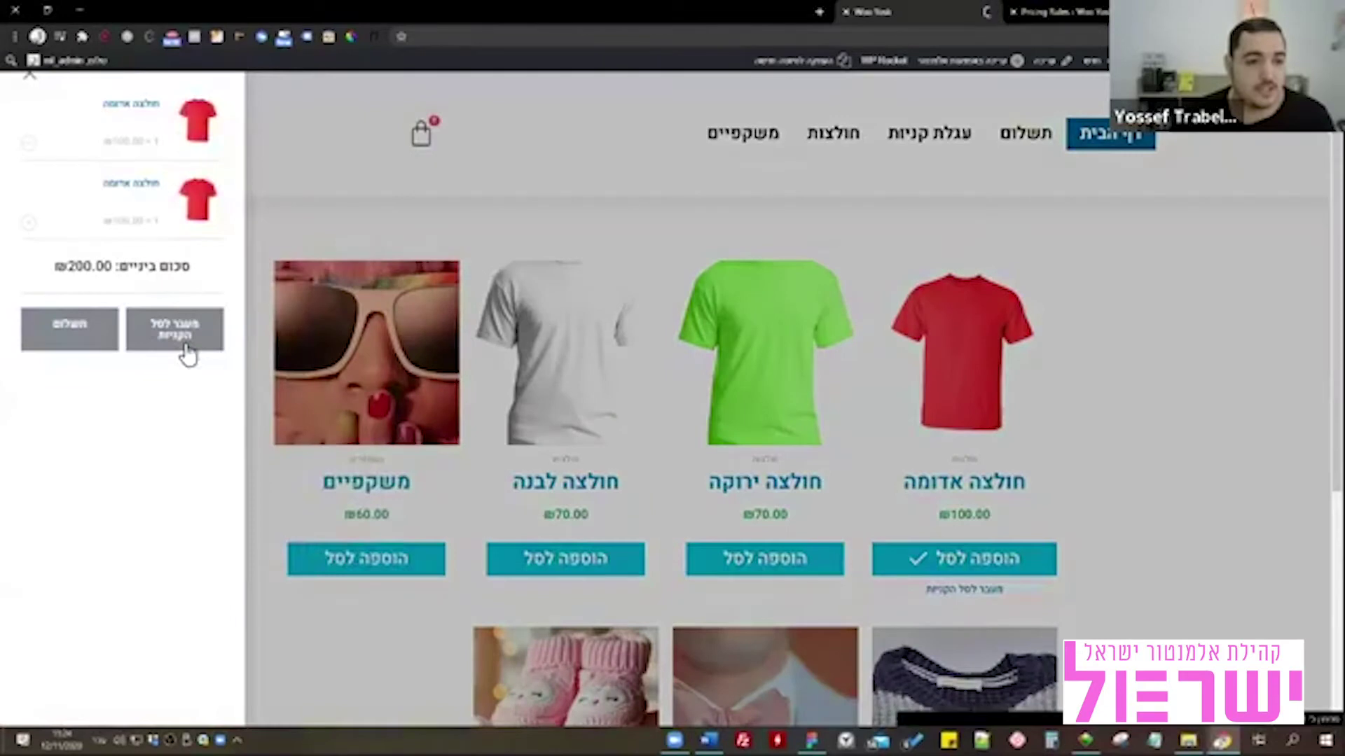
{"action": "left_click", "coordinate": [188, 355]}
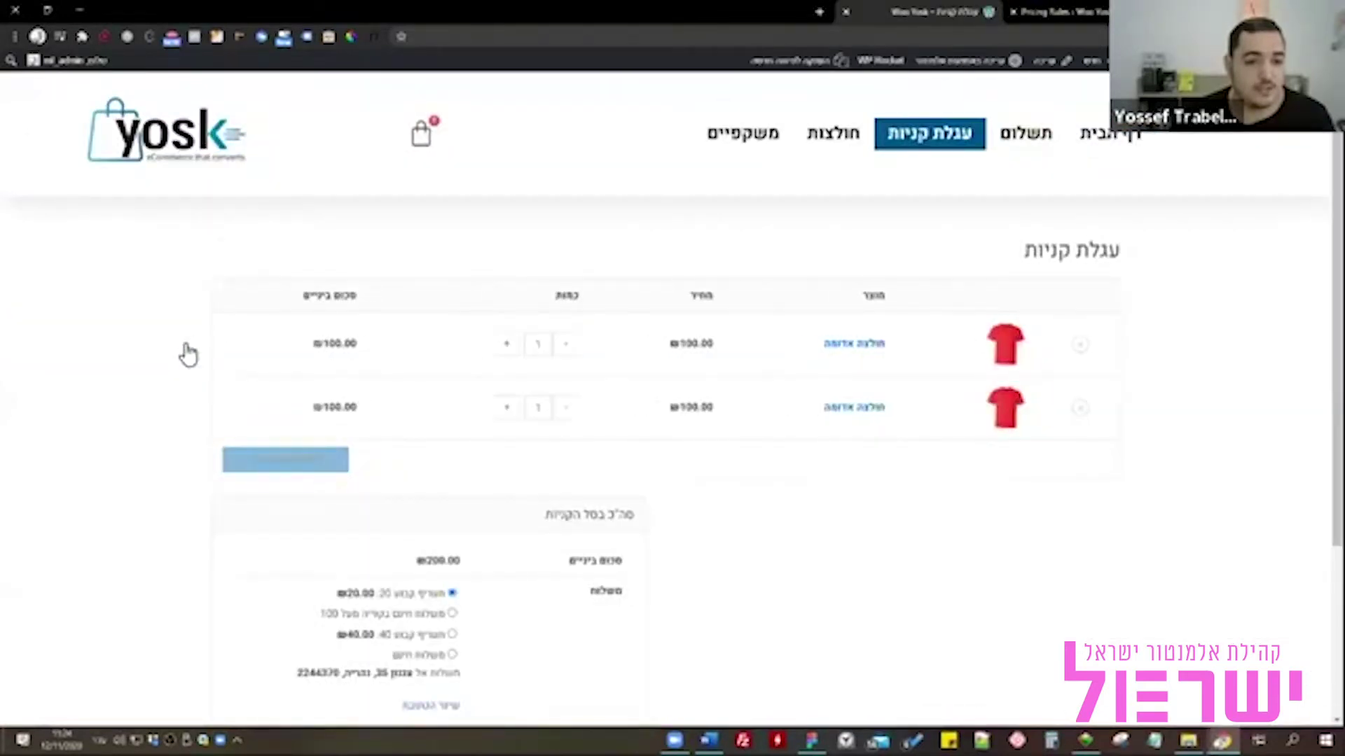
In Pricing Rules, keep the new rule's quantity based on all matched products and set its range's upper limit to 3.
{"action": "left_click", "coordinate": [1104, 9]}
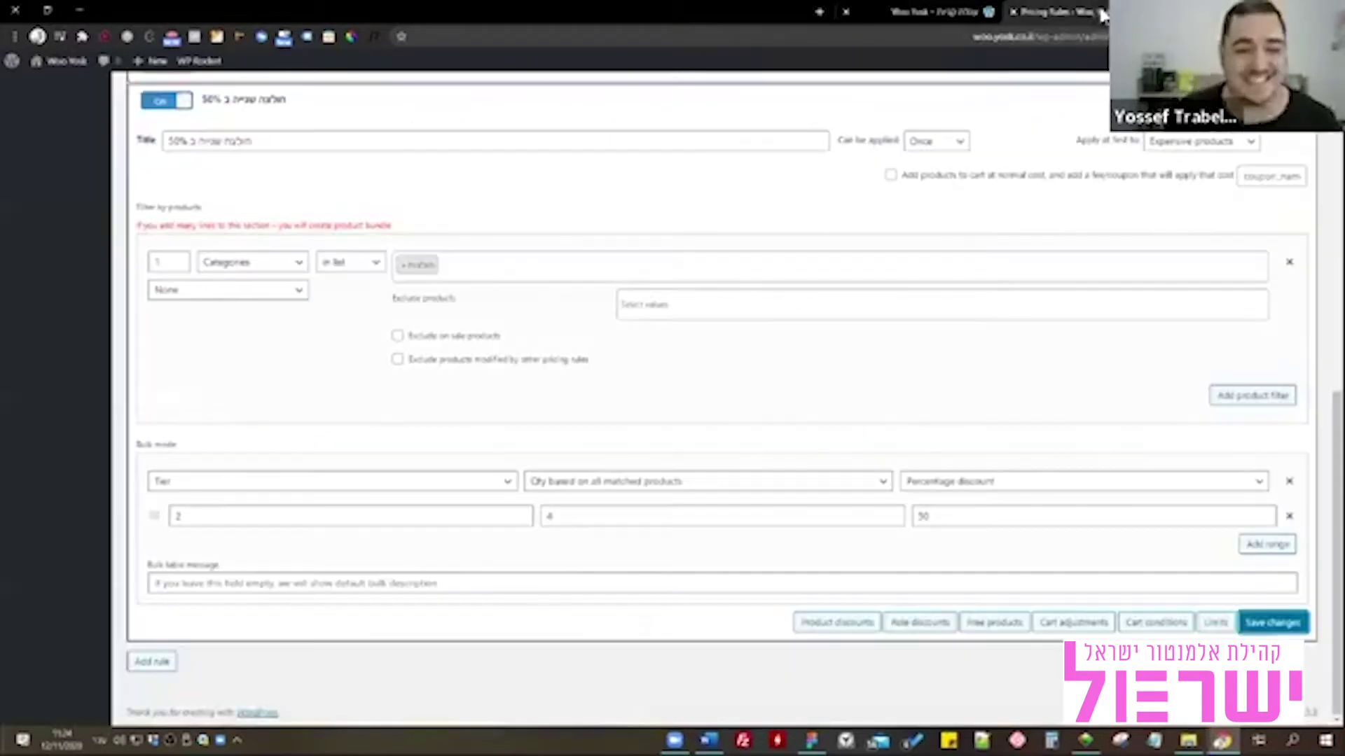
{"action": "scroll", "coordinate": [735, 452], "scroll_direction": "up", "scroll_amount": 2}
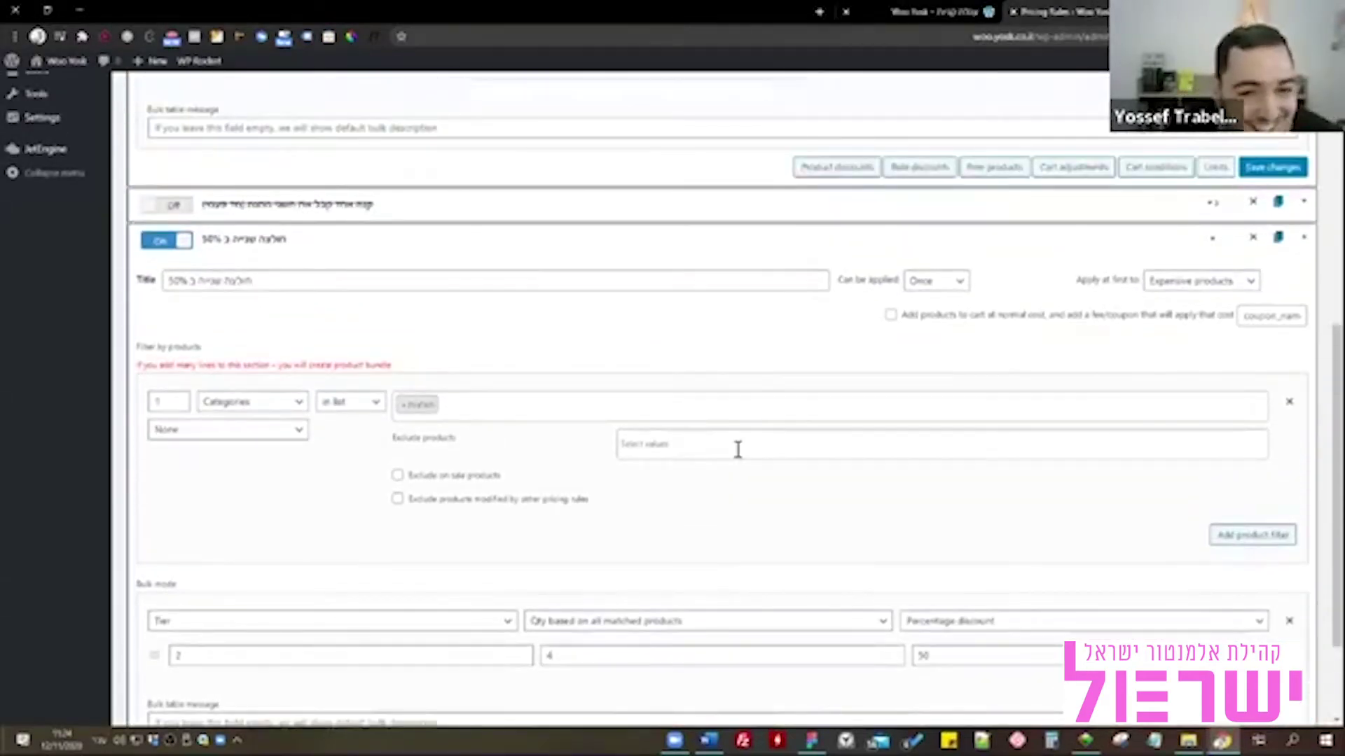
{"action": "scroll", "coordinate": [738, 449], "scroll_direction": "up", "scroll_amount": 5}
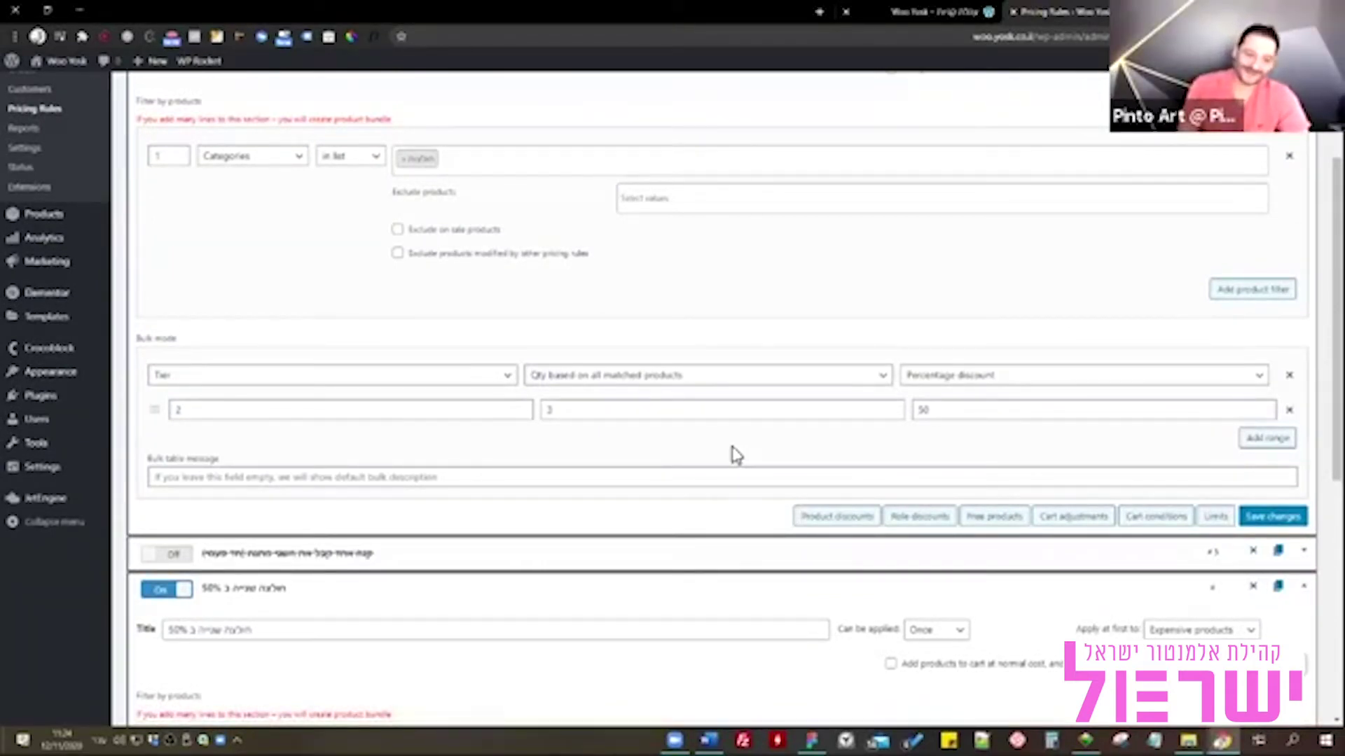
{"action": "scroll", "coordinate": [684, 381], "scroll_direction": "down", "scroll_amount": 7}
{"action": "left_click", "coordinate": [701, 483]}
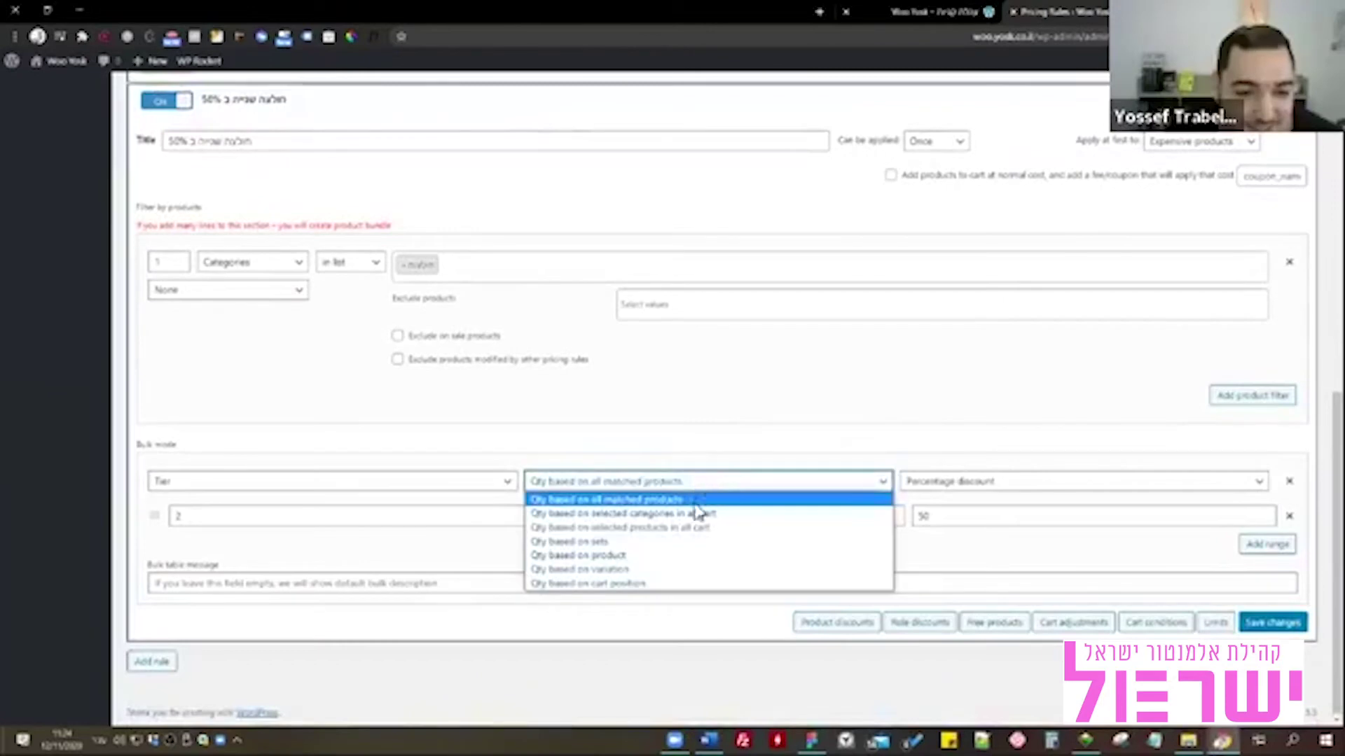
{"action": "left_click", "coordinate": [710, 498]}
{"action": "left_click_drag", "start_coordinate": [603, 525], "coordinate": [550, 539]}
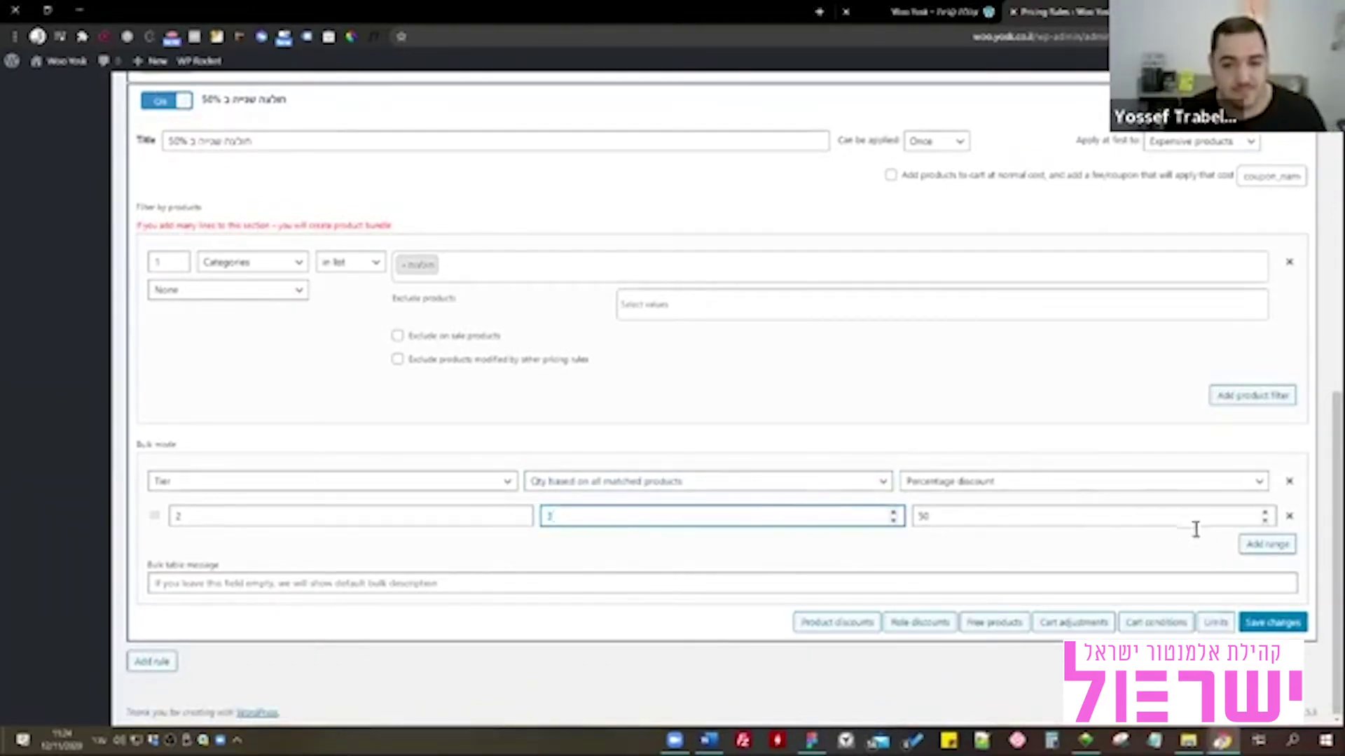
Set how often the new second-shirt rule can be applied to Unlimited and save the rule.
{"action": "scroll", "coordinate": [850, 543], "scroll_direction": "up", "scroll_amount": 6}
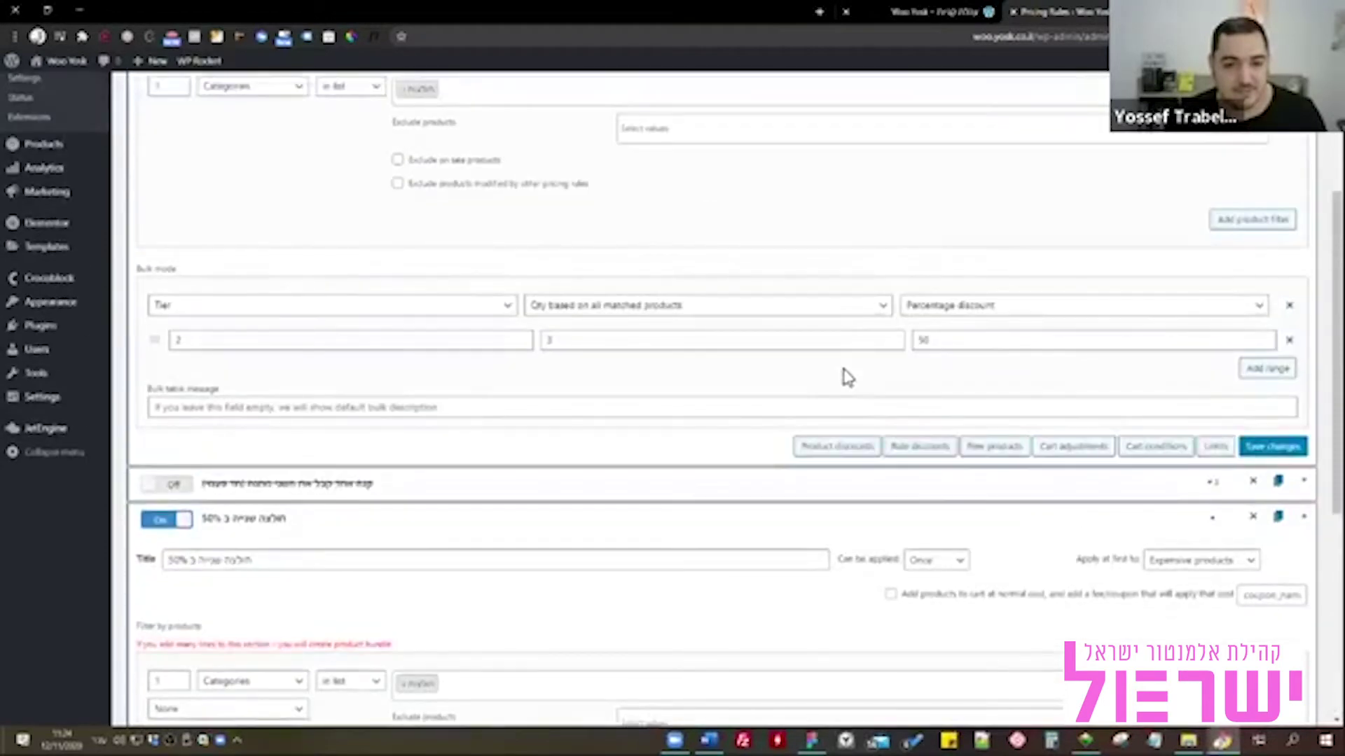
{"action": "left_click", "coordinate": [956, 562]}
{"action": "left_click", "coordinate": [959, 576]}
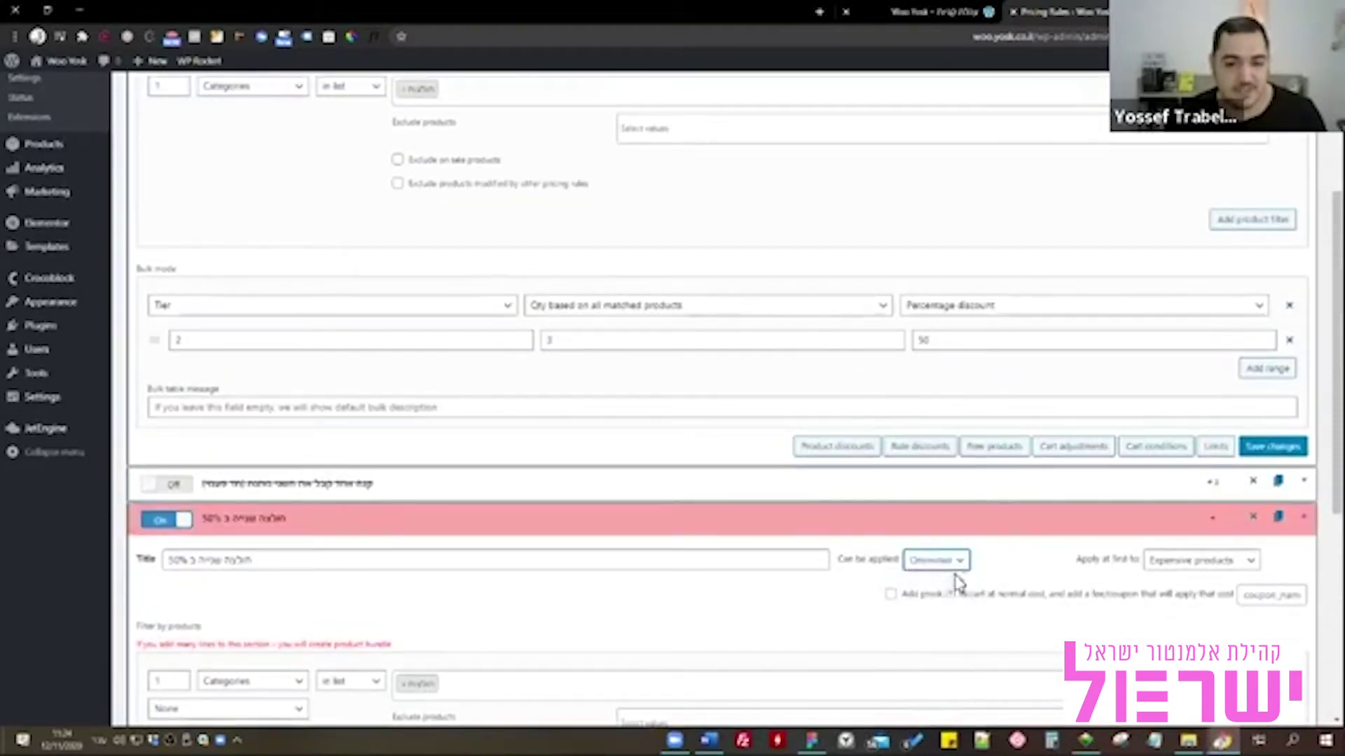
{"action": "scroll", "coordinate": [1120, 602], "scroll_direction": "down", "scroll_amount": 5}
{"action": "scroll", "coordinate": [1165, 581], "scroll_direction": "up", "scroll_amount": 1}
{"action": "scroll", "coordinate": [1165, 581], "scroll_direction": "up", "scroll_amount": 1}
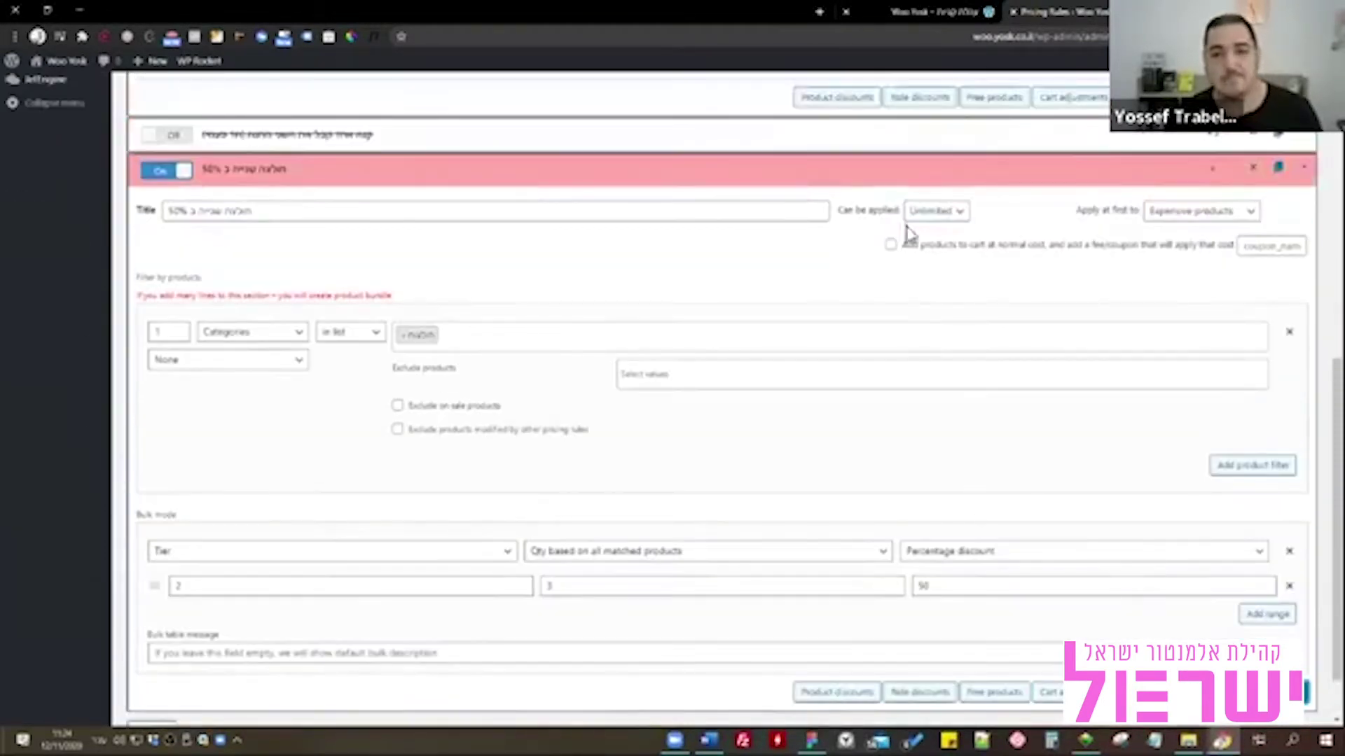
Return to the storefront cart, dismiss the WhatsApp chat popup and check the prices of both red shirts.
{"action": "left_click", "coordinate": [917, 8]}
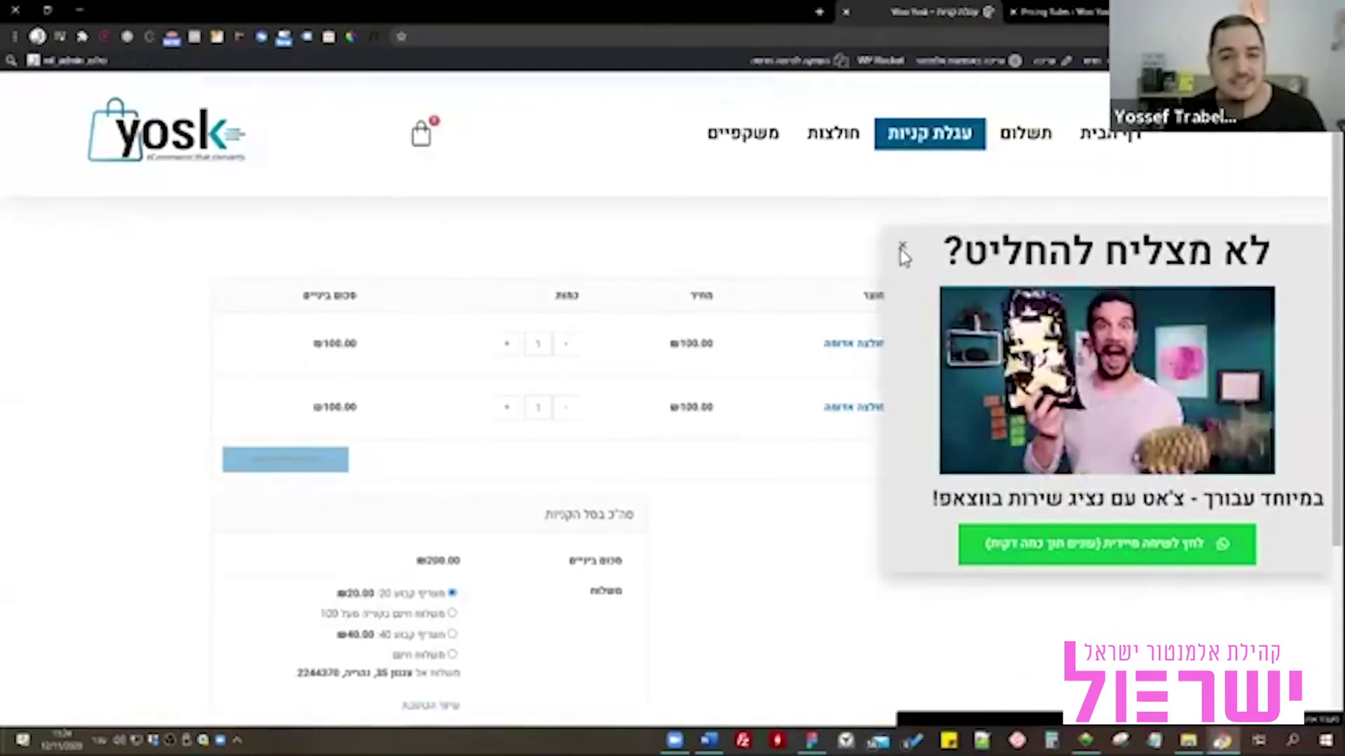
{"action": "left_click", "coordinate": [902, 246]}
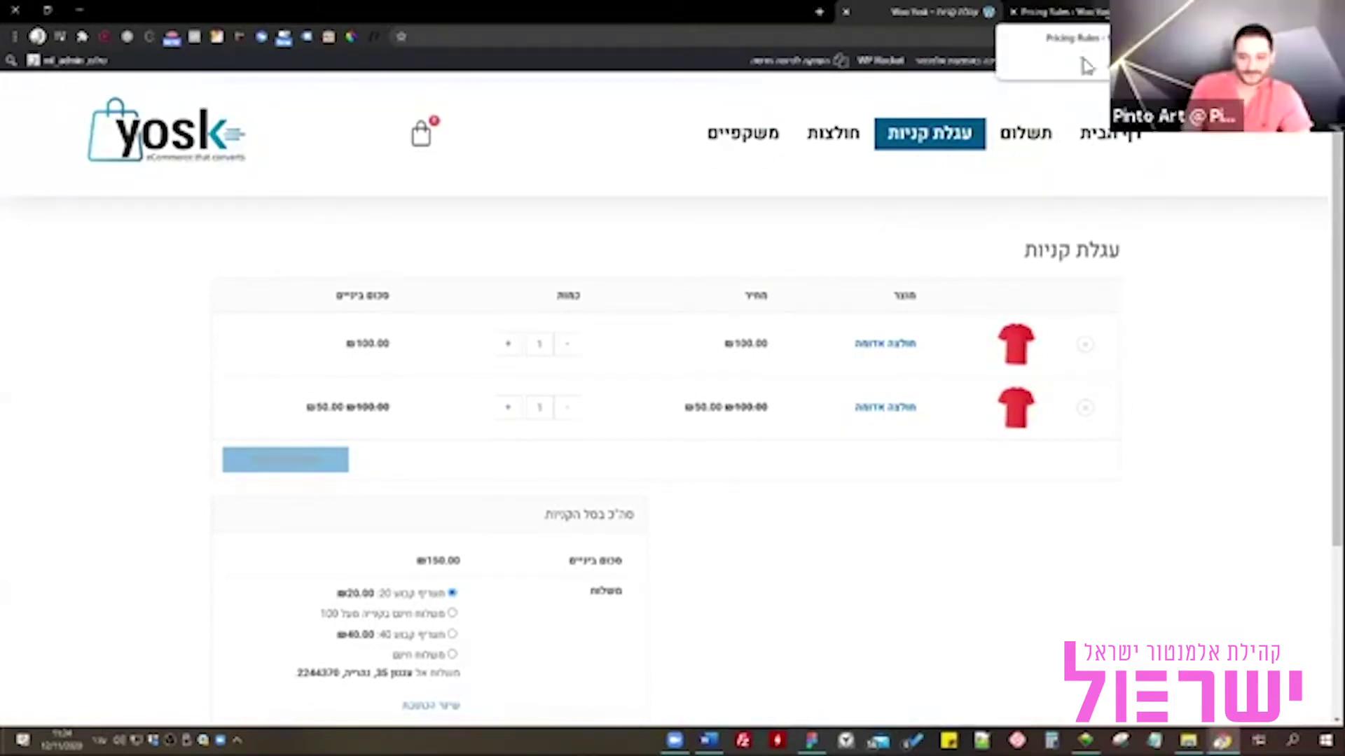
Review the new rule's application limit and bulk quantity range in Pricing Rules, and recheck the storefront cart prices.
{"action": "left_click", "coordinate": [1101, 10]}
{"action": "scroll", "coordinate": [910, 472], "scroll_direction": "down", "scroll_amount": 1}
{"action": "scroll", "coordinate": [953, 351], "scroll_direction": "up", "scroll_amount": 2}
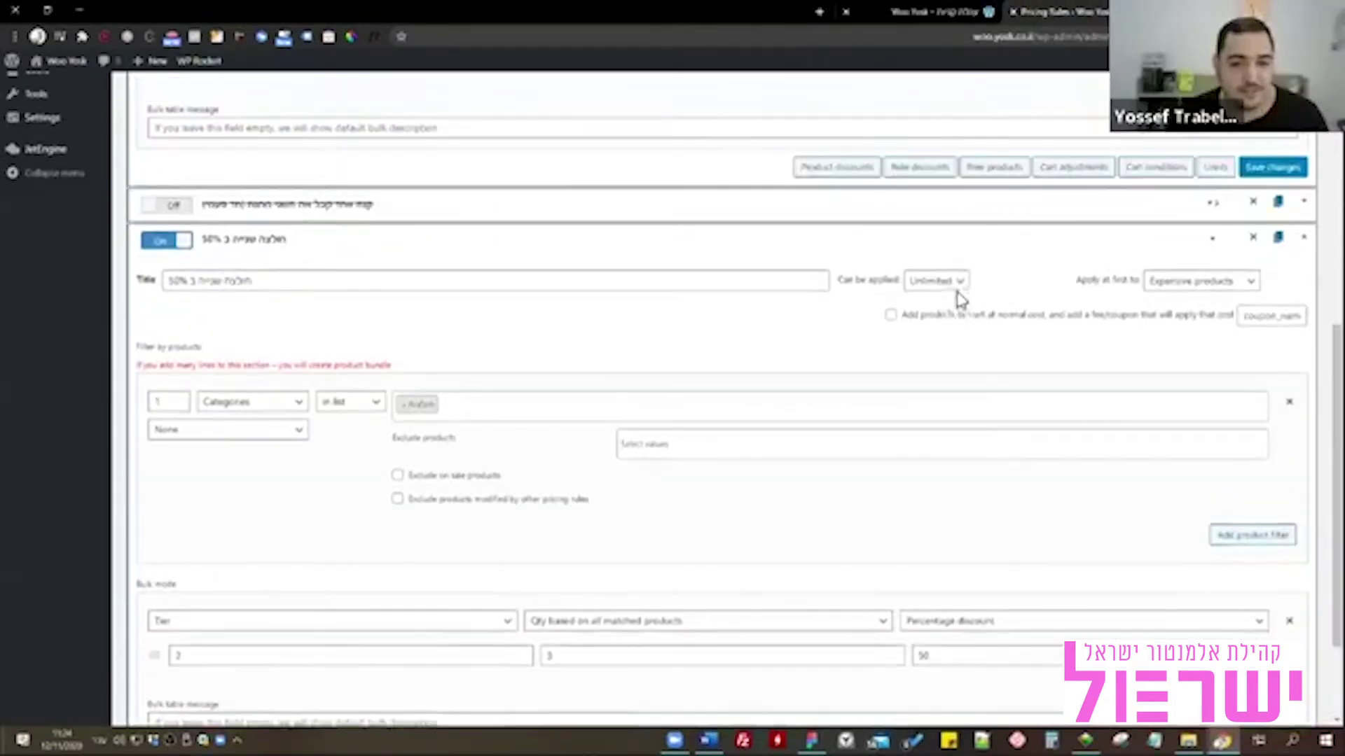
{"action": "scroll", "coordinate": [588, 558], "scroll_direction": "down", "scroll_amount": 2}
{"action": "double_click", "coordinate": [546, 516]}
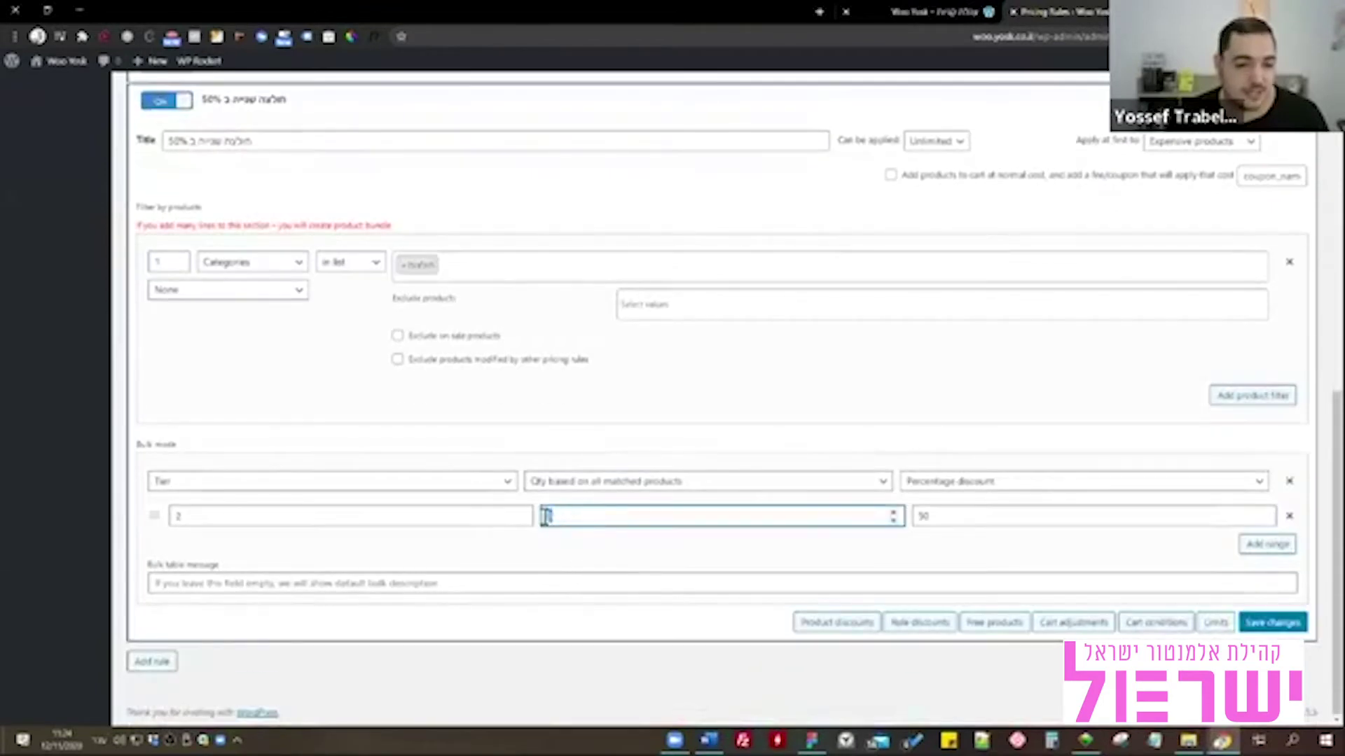
{"action": "left_click", "coordinate": [573, 517]}
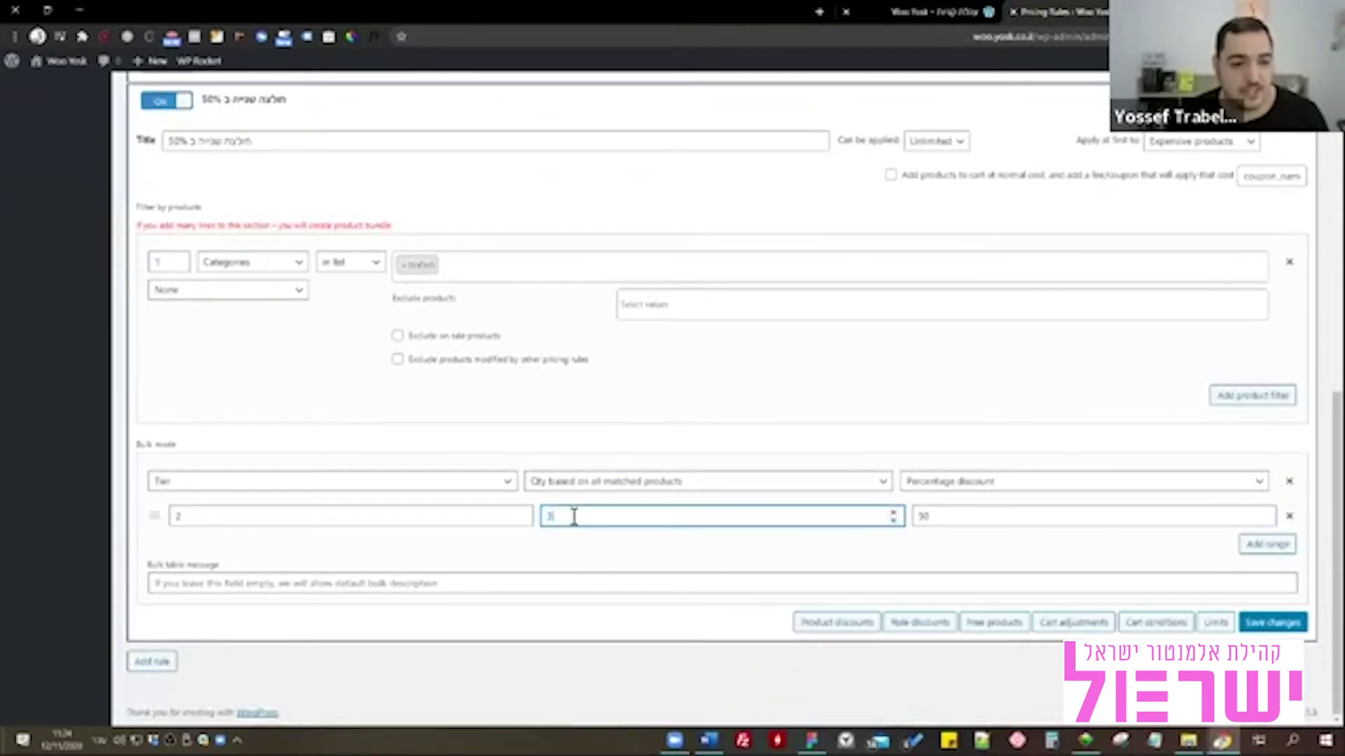
{"action": "scroll", "coordinate": [729, 435], "scroll_direction": "up", "scroll_amount": 3}
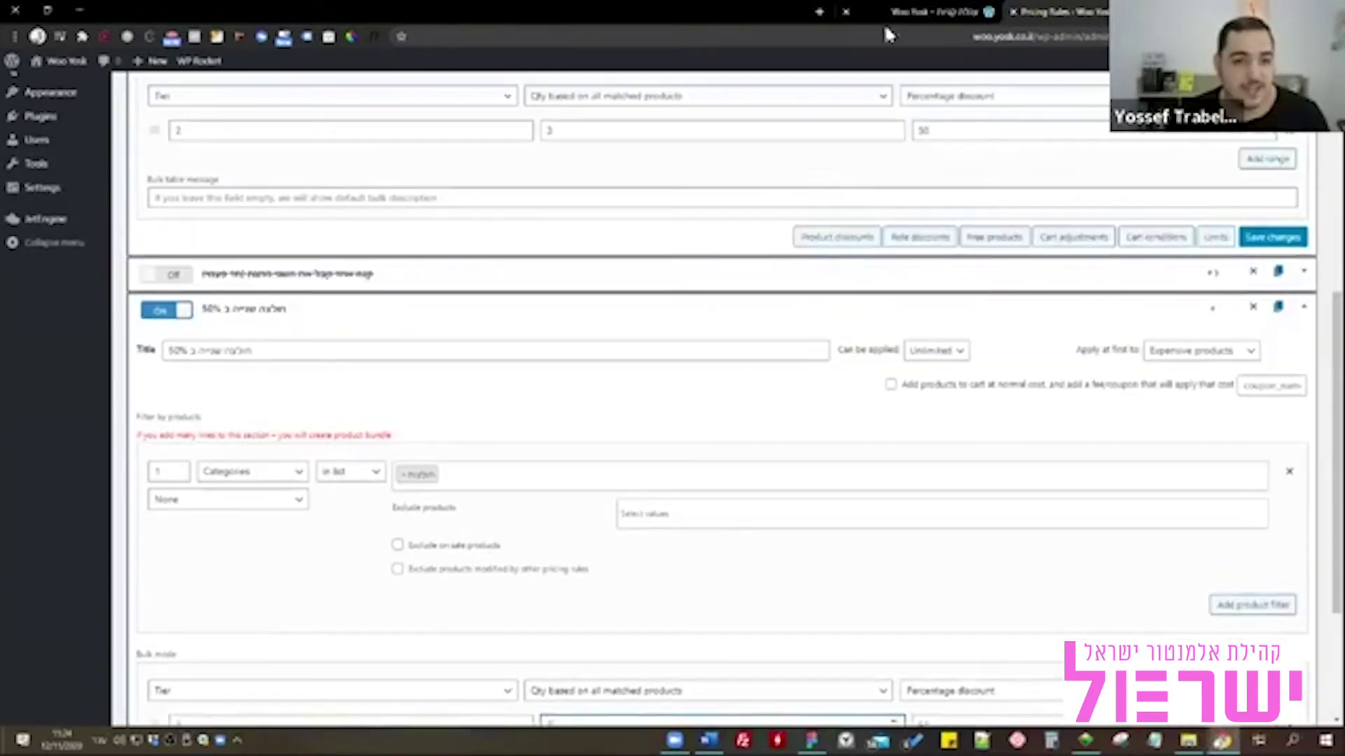
{"action": "left_click", "coordinate": [921, 9]}
{"action": "left_click", "coordinate": [902, 250]}
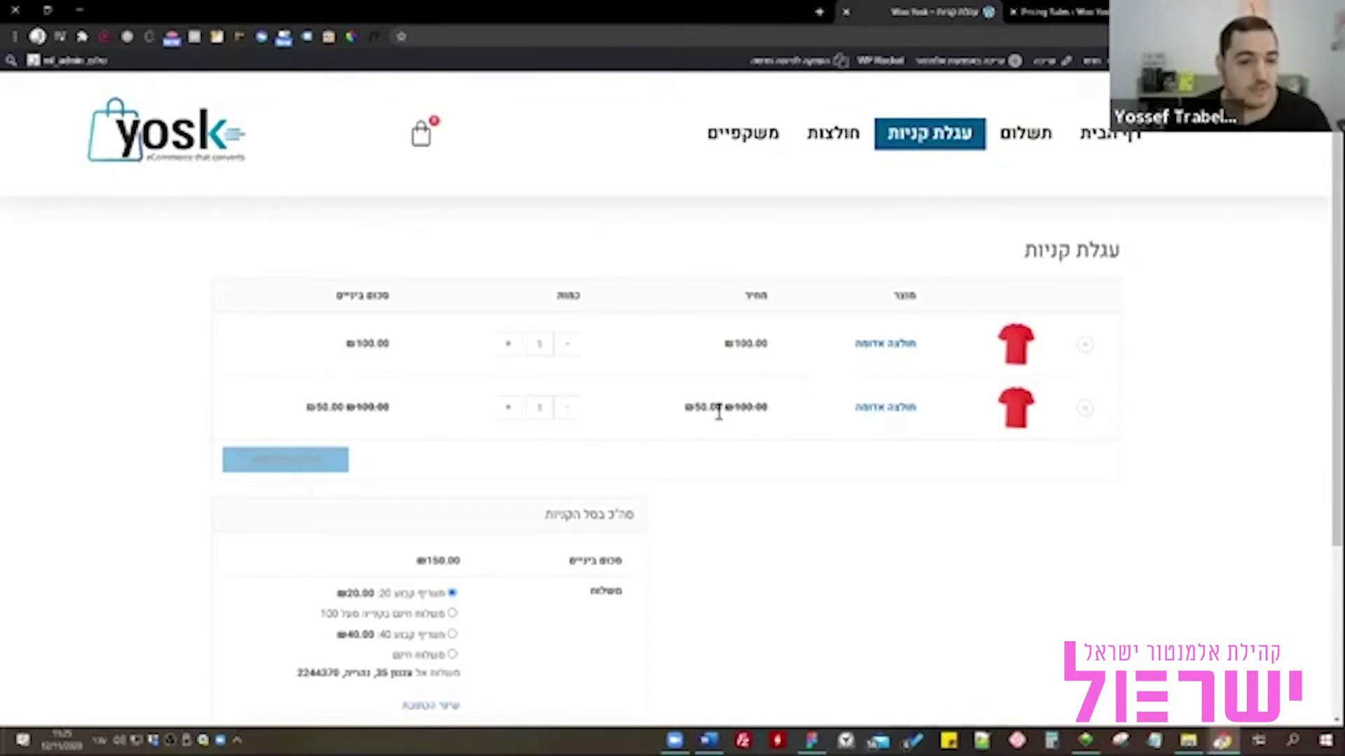
Return to Pricing Rules, turn off the new second-shirt rule and collapse its settings.
{"action": "left_click", "coordinate": [1077, 12]}
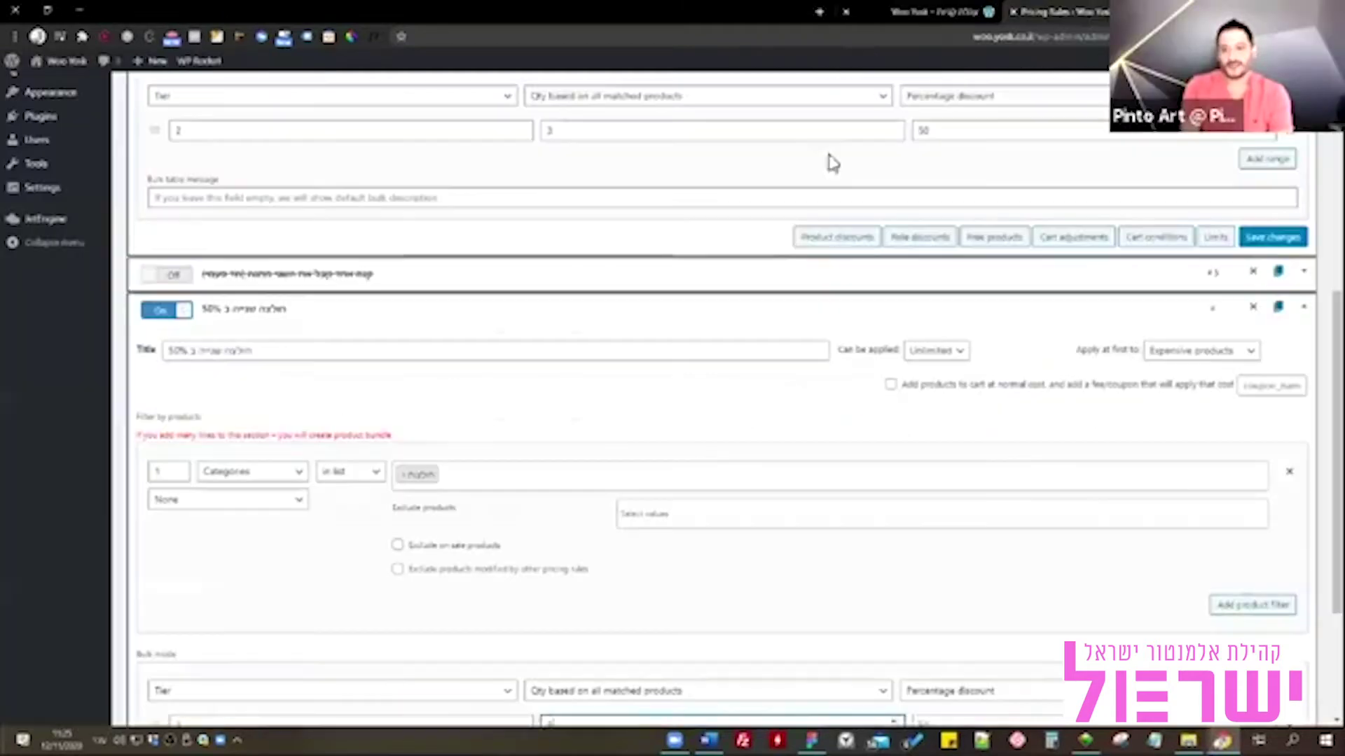
{"action": "left_click", "coordinate": [187, 314]}
{"action": "scroll", "coordinate": [192, 317], "scroll_direction": "up", "scroll_amount": 10}
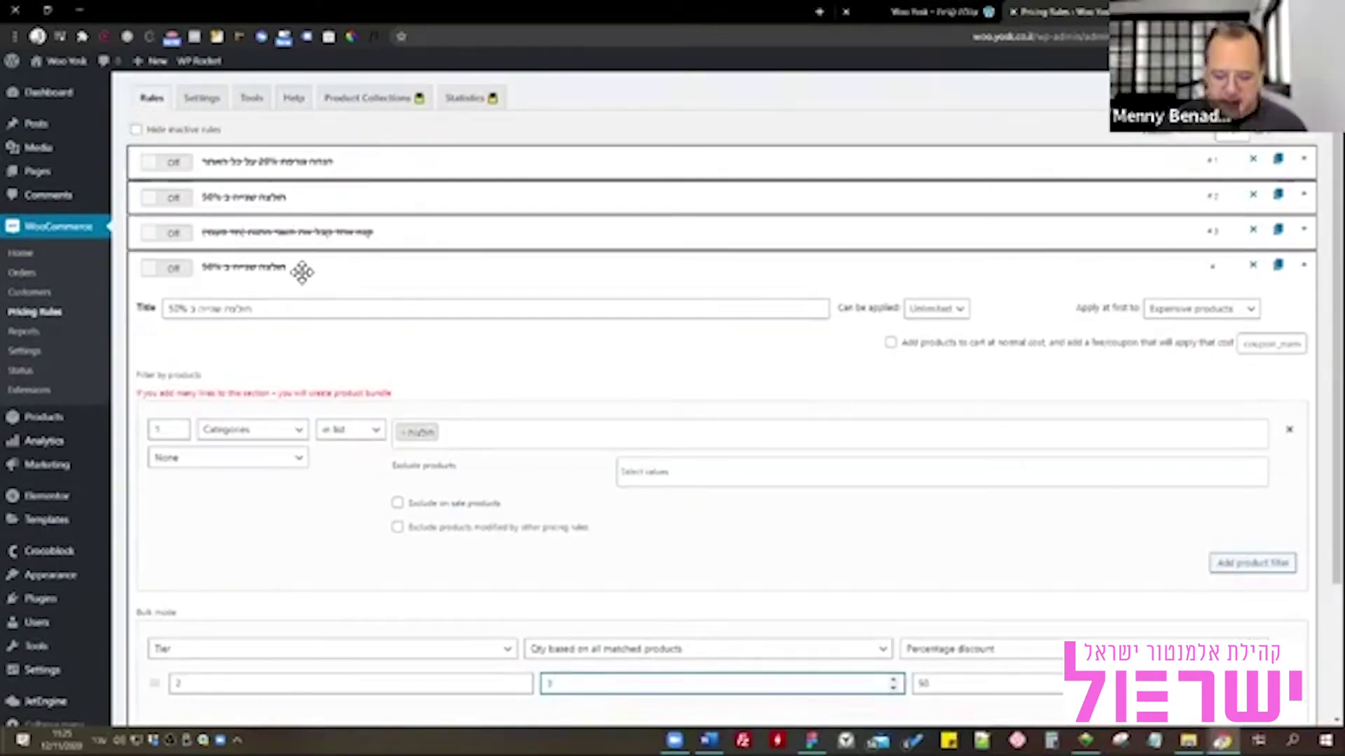
{"action": "left_click", "coordinate": [302, 272]}
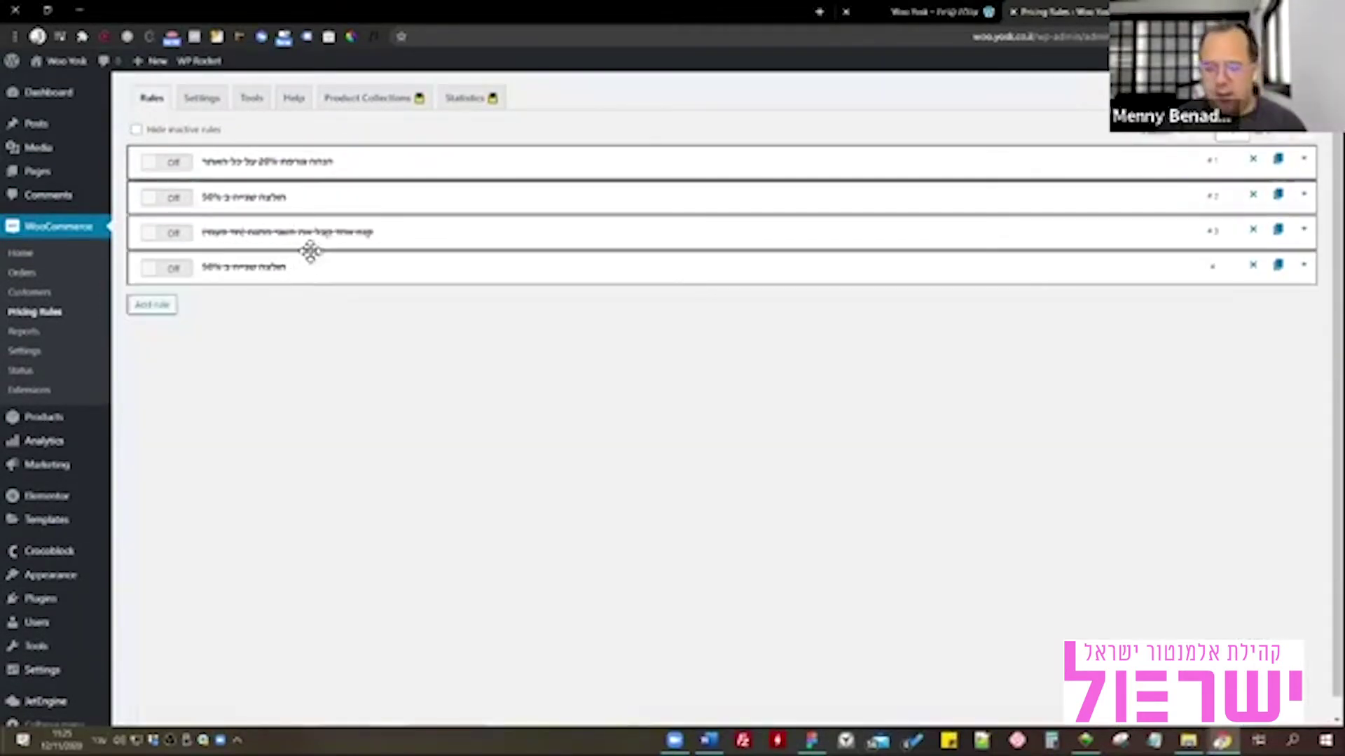
Turn on the one-time buy-one-get-the-second-free rule and expand its settings.
{"action": "left_click", "coordinate": [175, 242]}
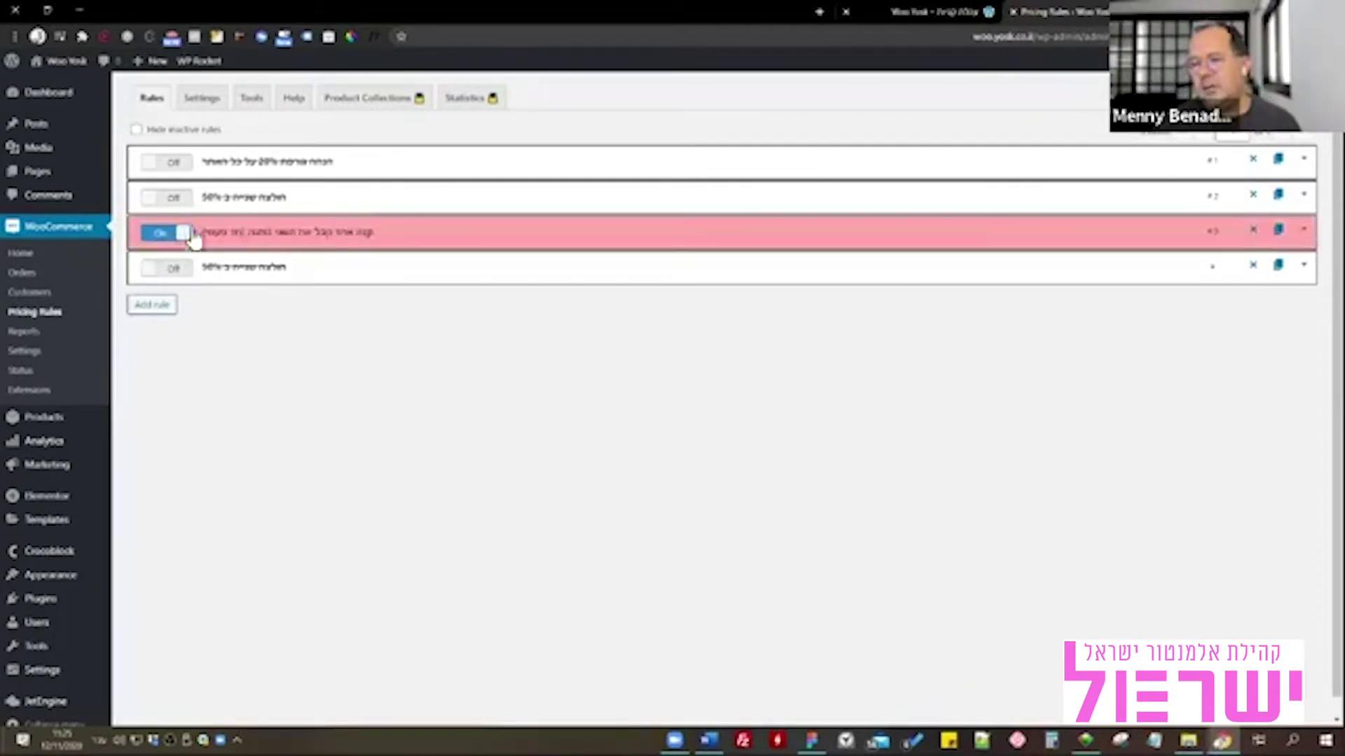
{"action": "left_click", "coordinate": [340, 235]}
View the pricing plugin's general settings in a separate browser tab and return to the expanded gift rule.
{"action": "middle_click", "coordinate": [206, 106]}
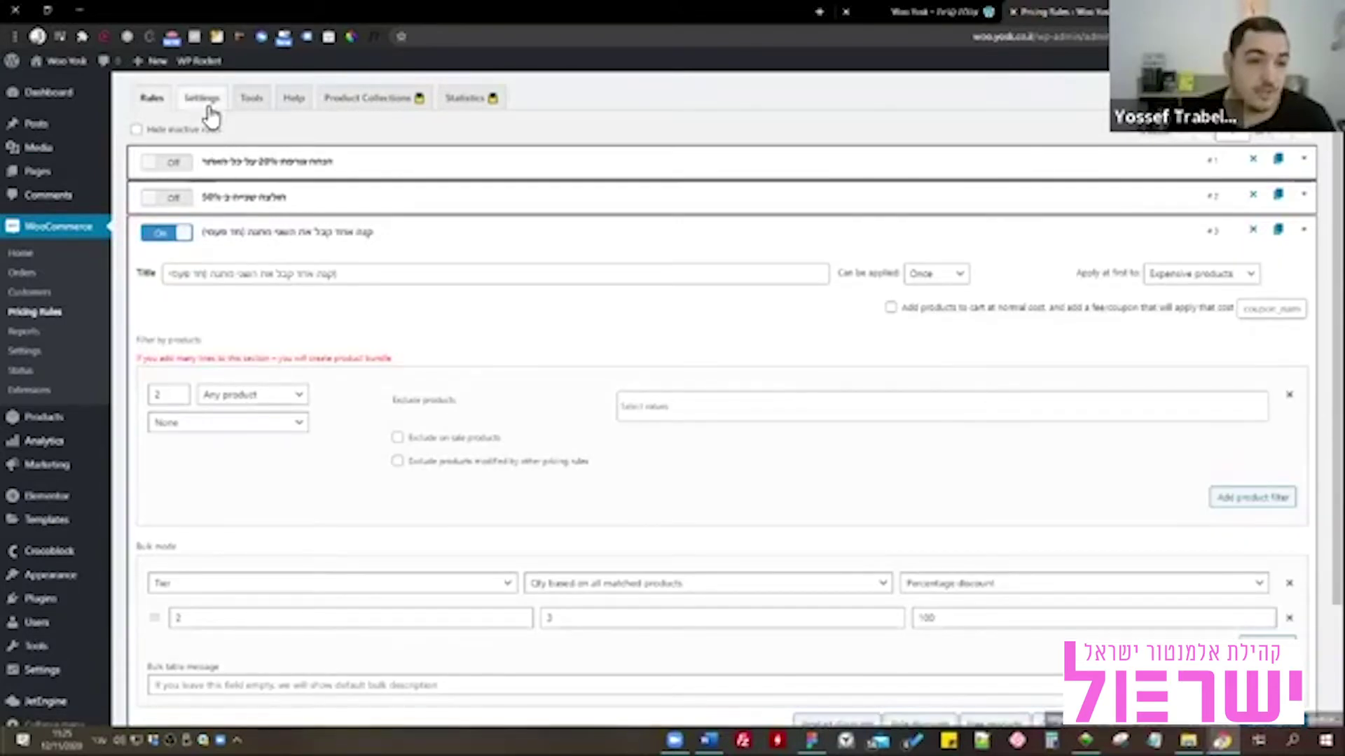
{"action": "left_click", "coordinate": [931, 10]}
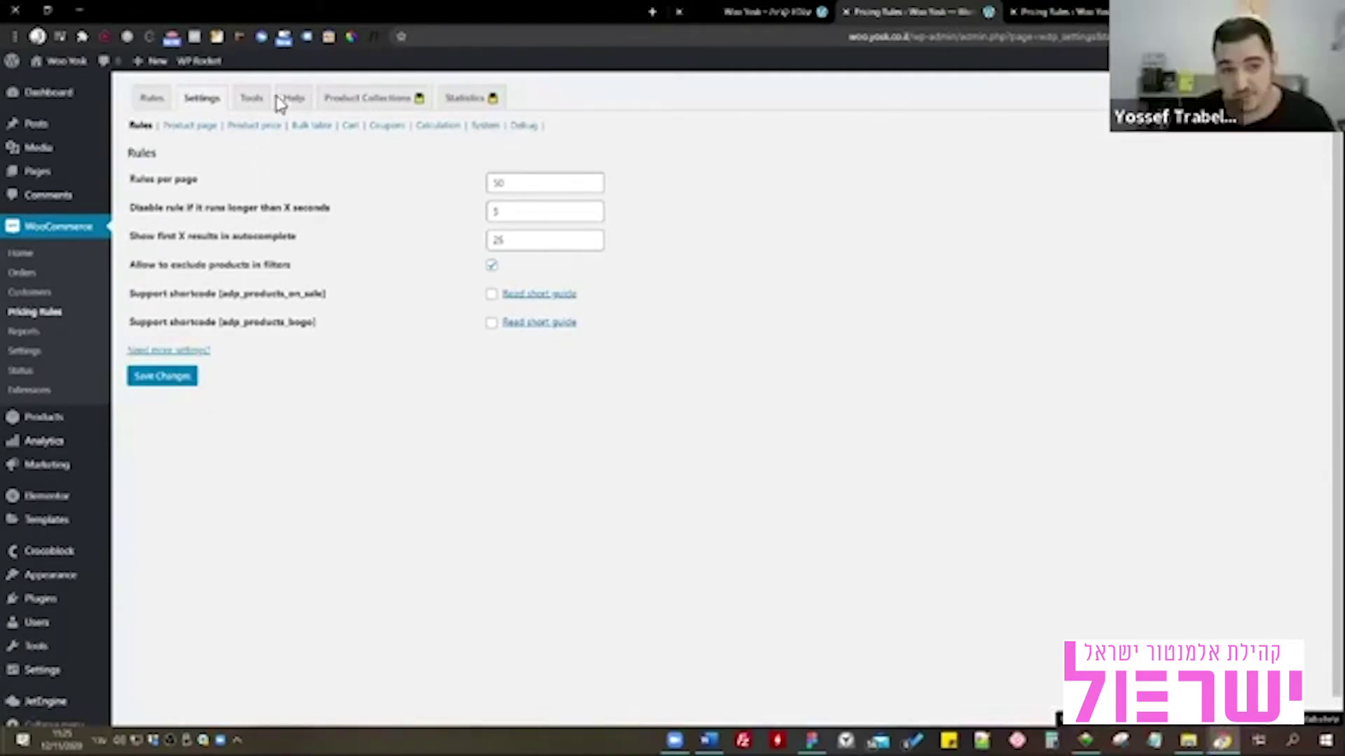
{"action": "left_click", "coordinate": [1041, 11]}
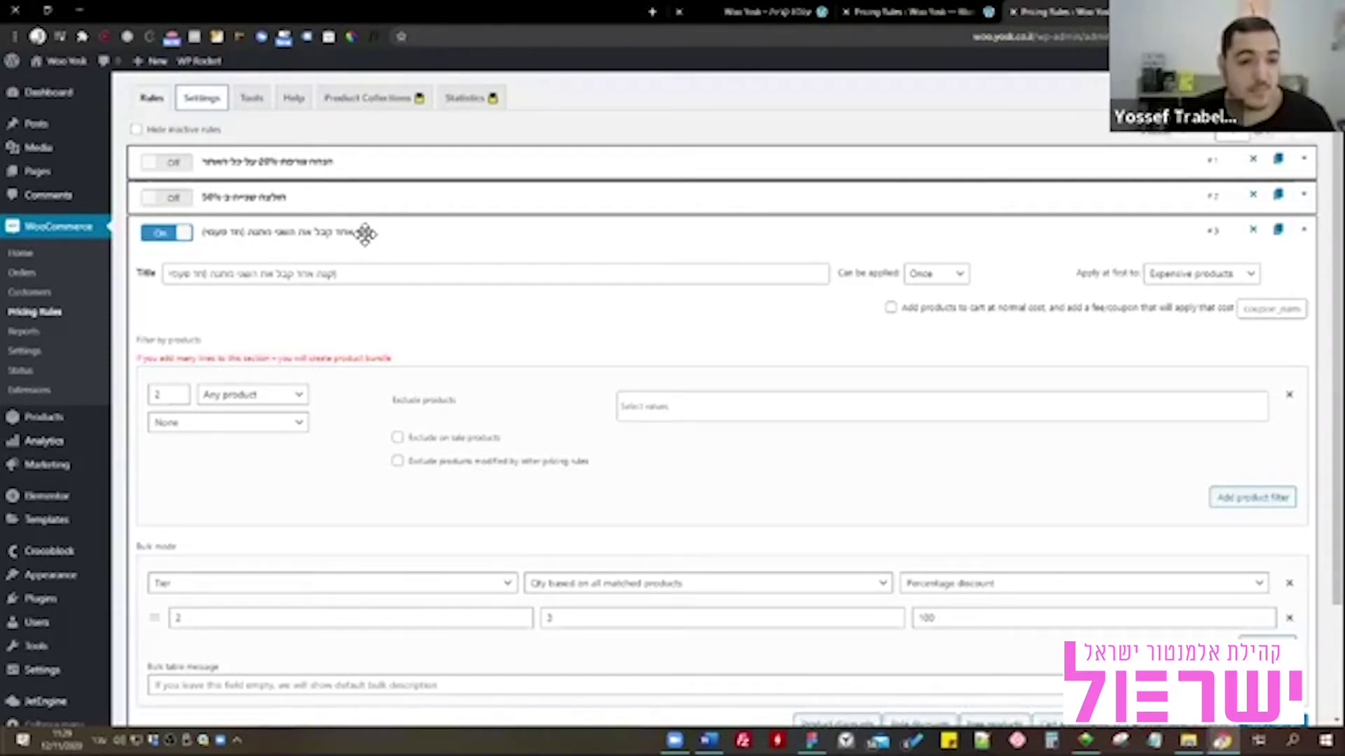
Examine the gift rule's application limit, product filter quantity and tiered bulk range with its percentage discount.
{"action": "left_click", "coordinate": [963, 279]}
{"action": "left_click", "coordinate": [963, 280]}
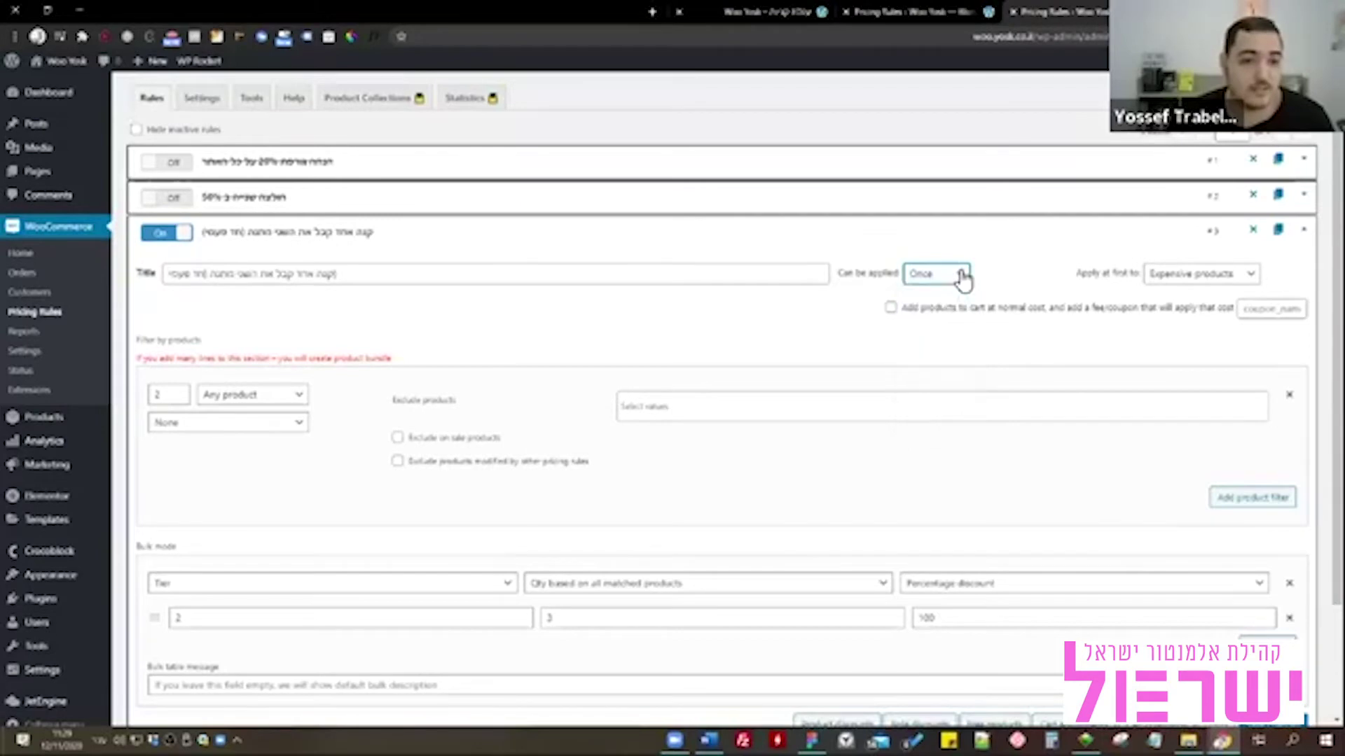
{"action": "left_click", "coordinate": [175, 394]}
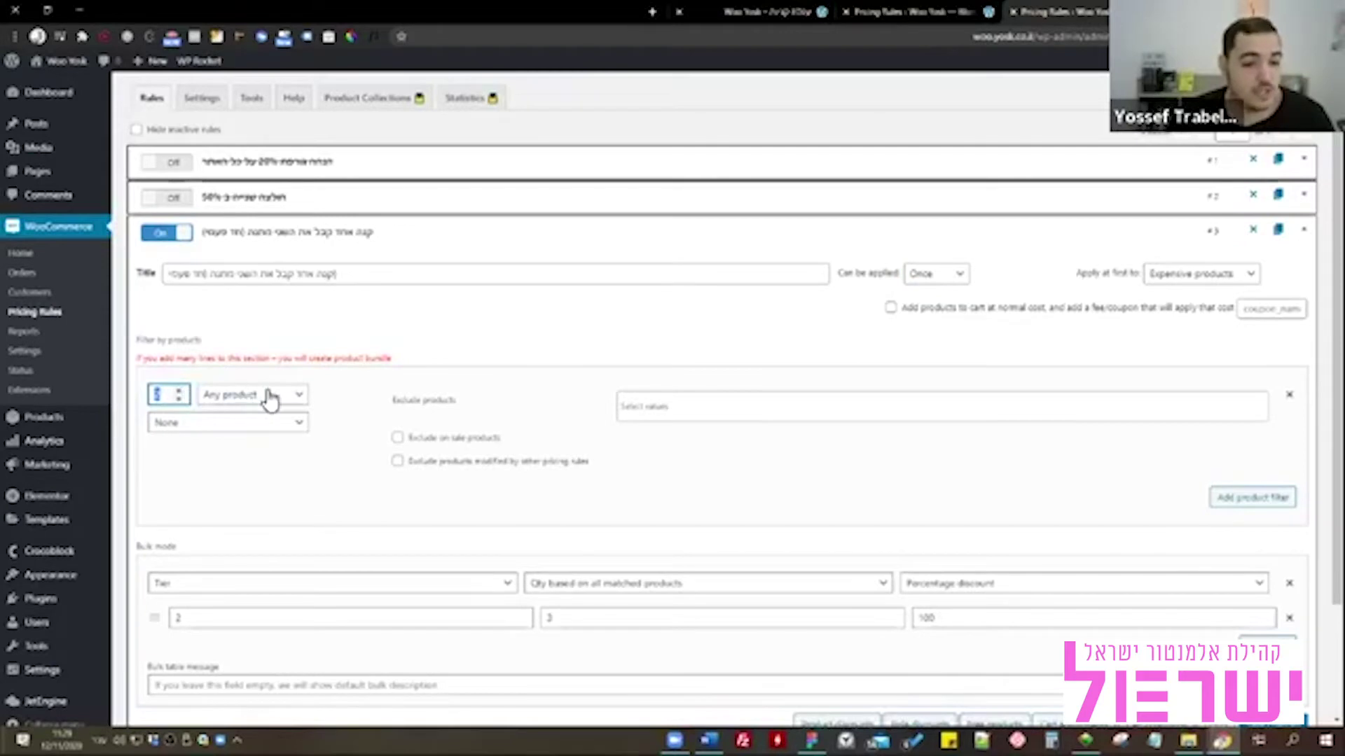
{"action": "scroll", "coordinate": [270, 395], "scroll_direction": "down", "scroll_amount": 3}
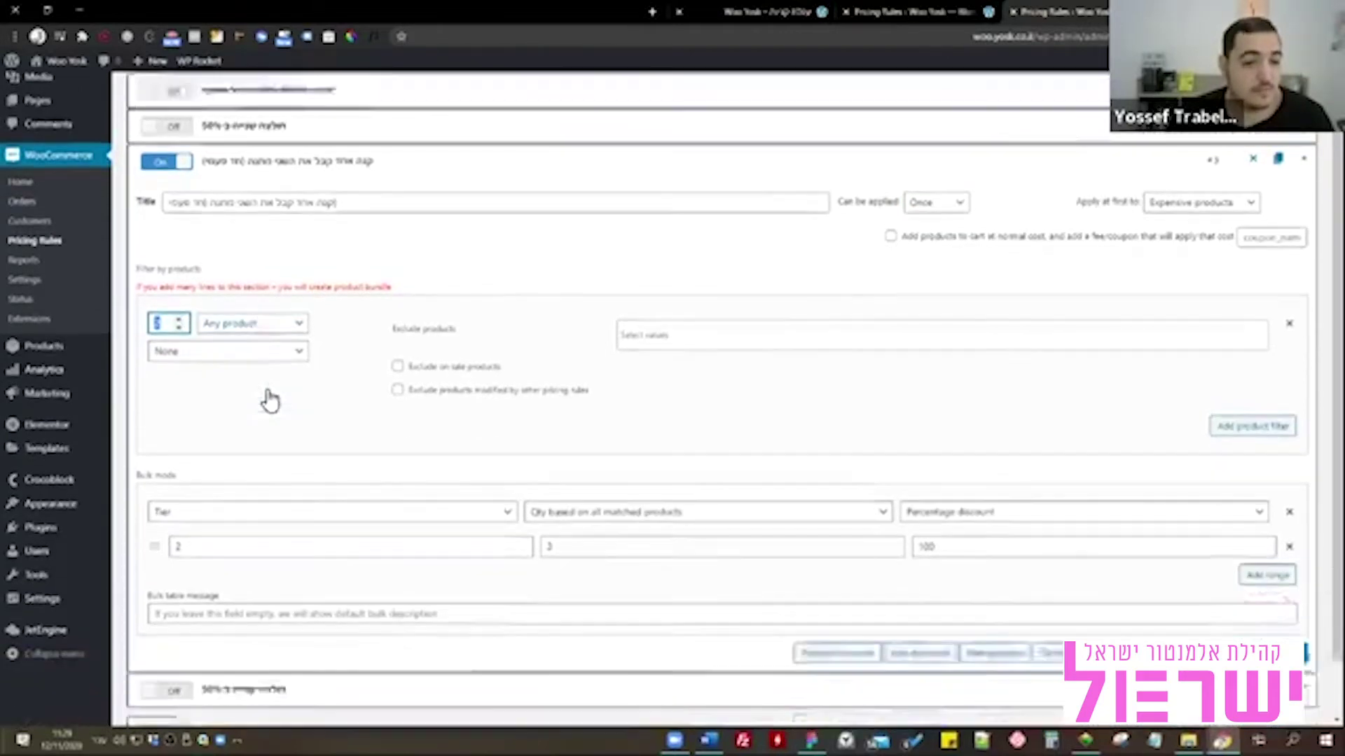
{"action": "left_click", "coordinate": [572, 480]}
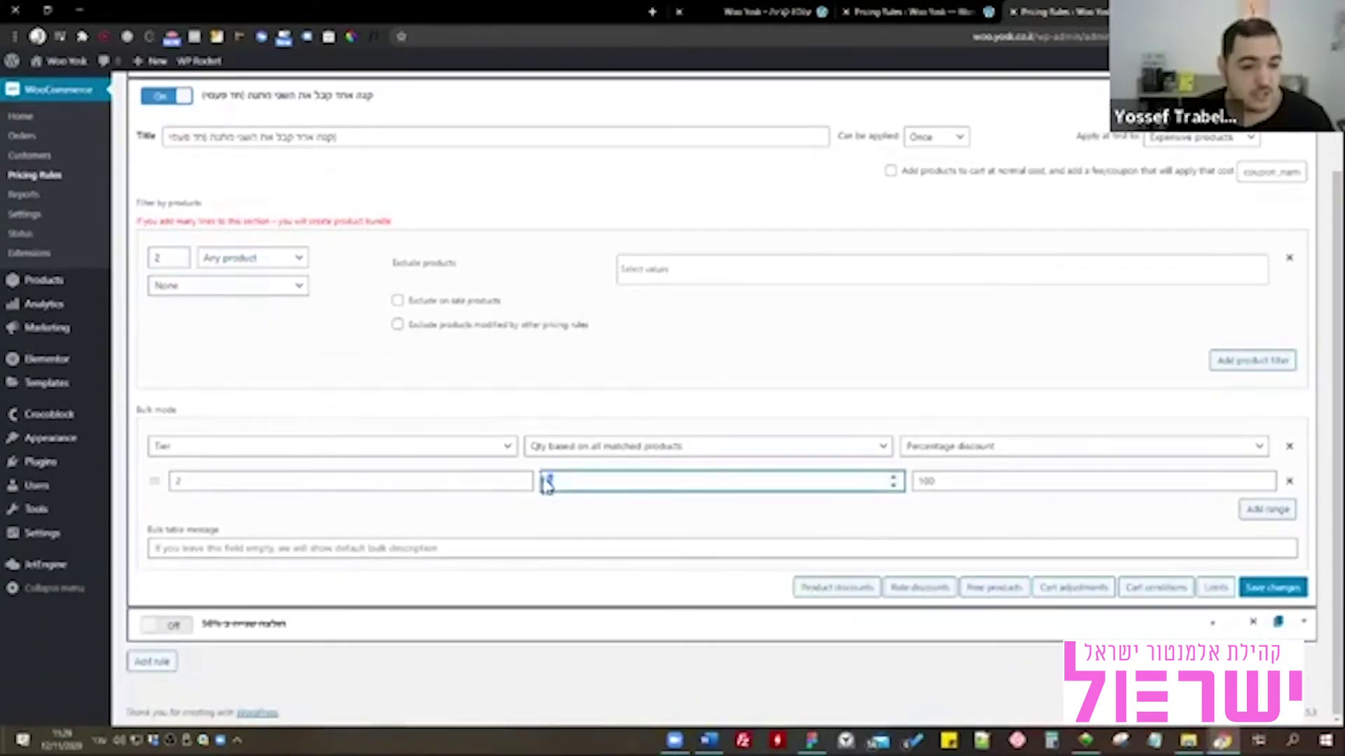
{"action": "scroll", "coordinate": [371, 399], "scroll_direction": "up", "scroll_amount": 1}
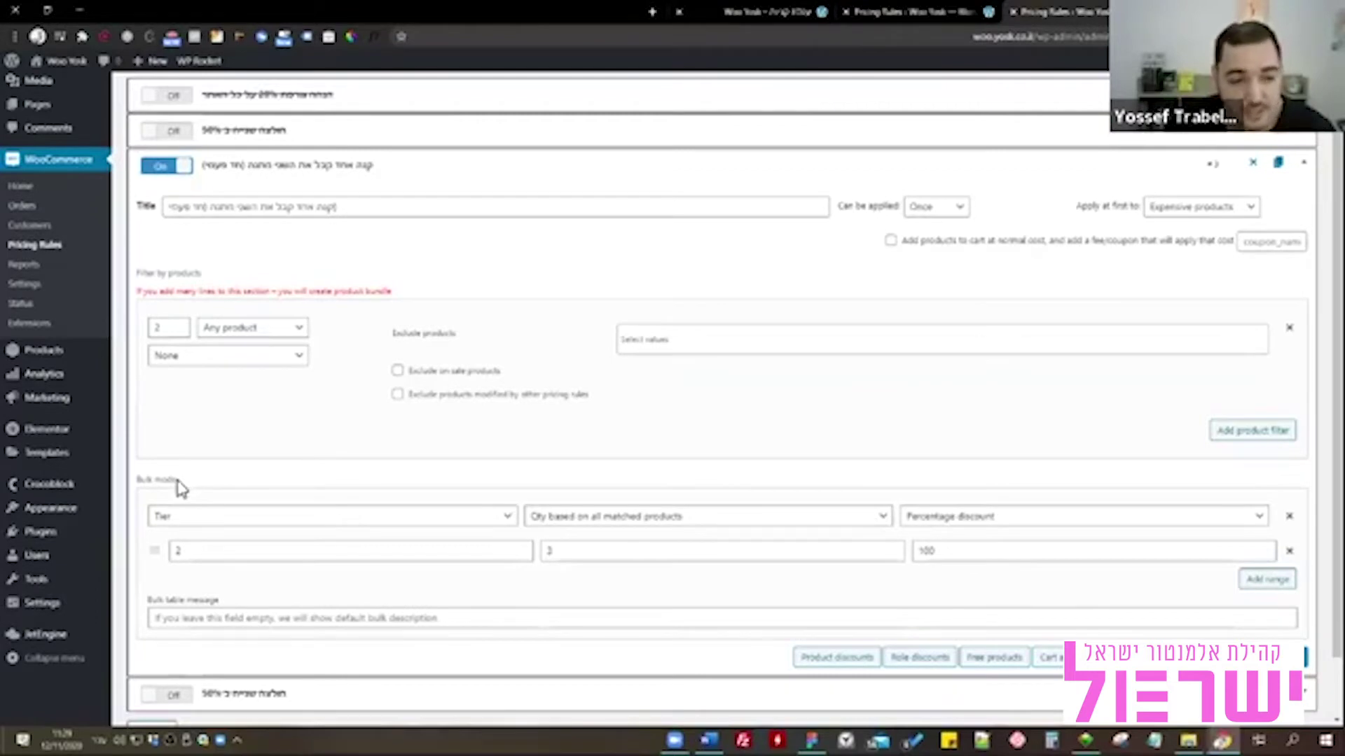
{"action": "scroll", "coordinate": [181, 488], "scroll_direction": "down", "scroll_amount": 1}
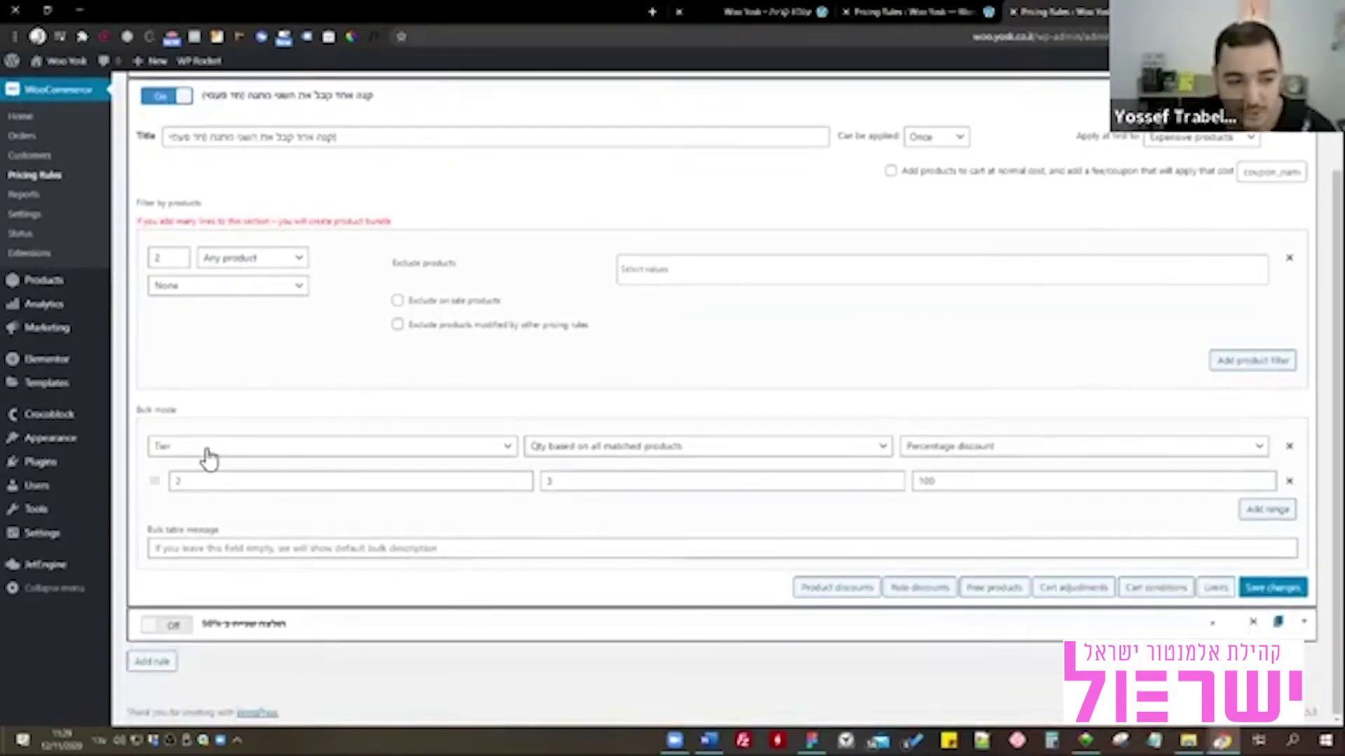
{"action": "left_click", "coordinate": [261, 483]}
{"action": "left_click", "coordinate": [570, 489]}
{"action": "left_click", "coordinate": [339, 480]}
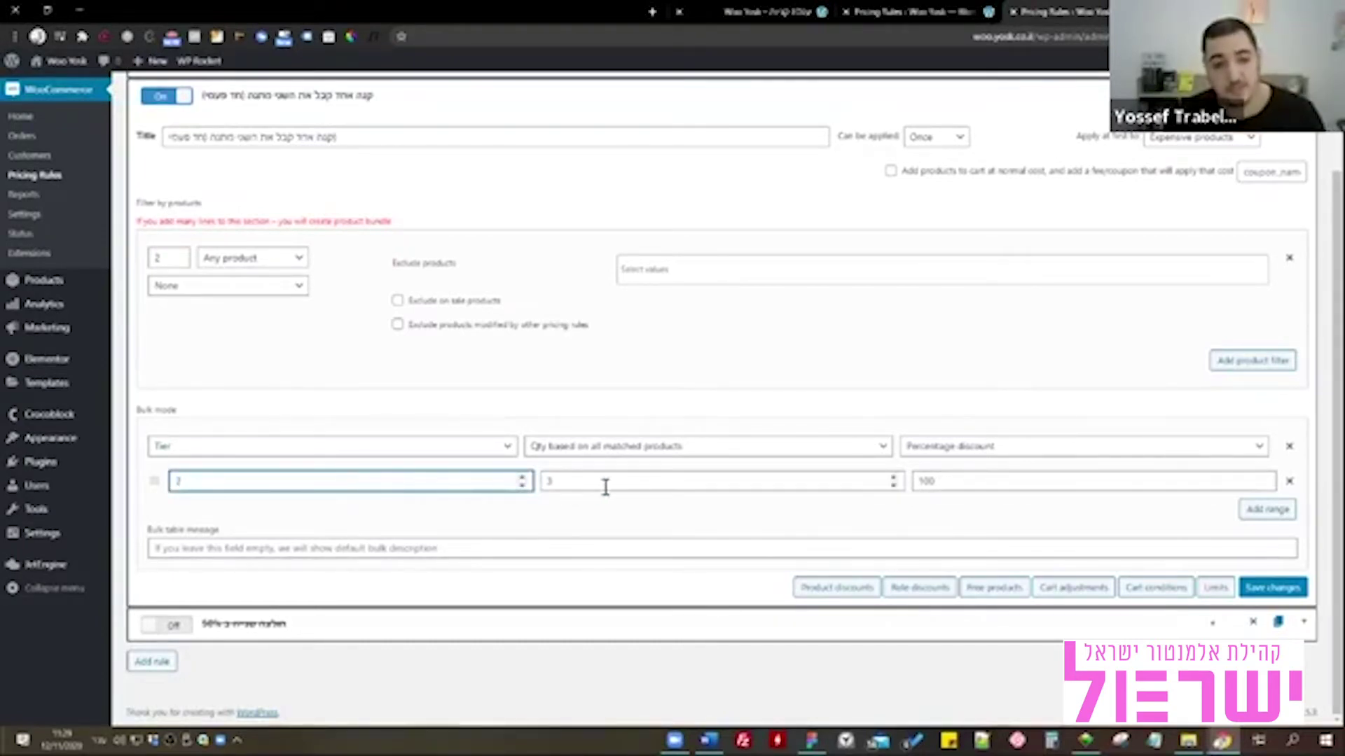
{"action": "left_click", "coordinate": [658, 484]}
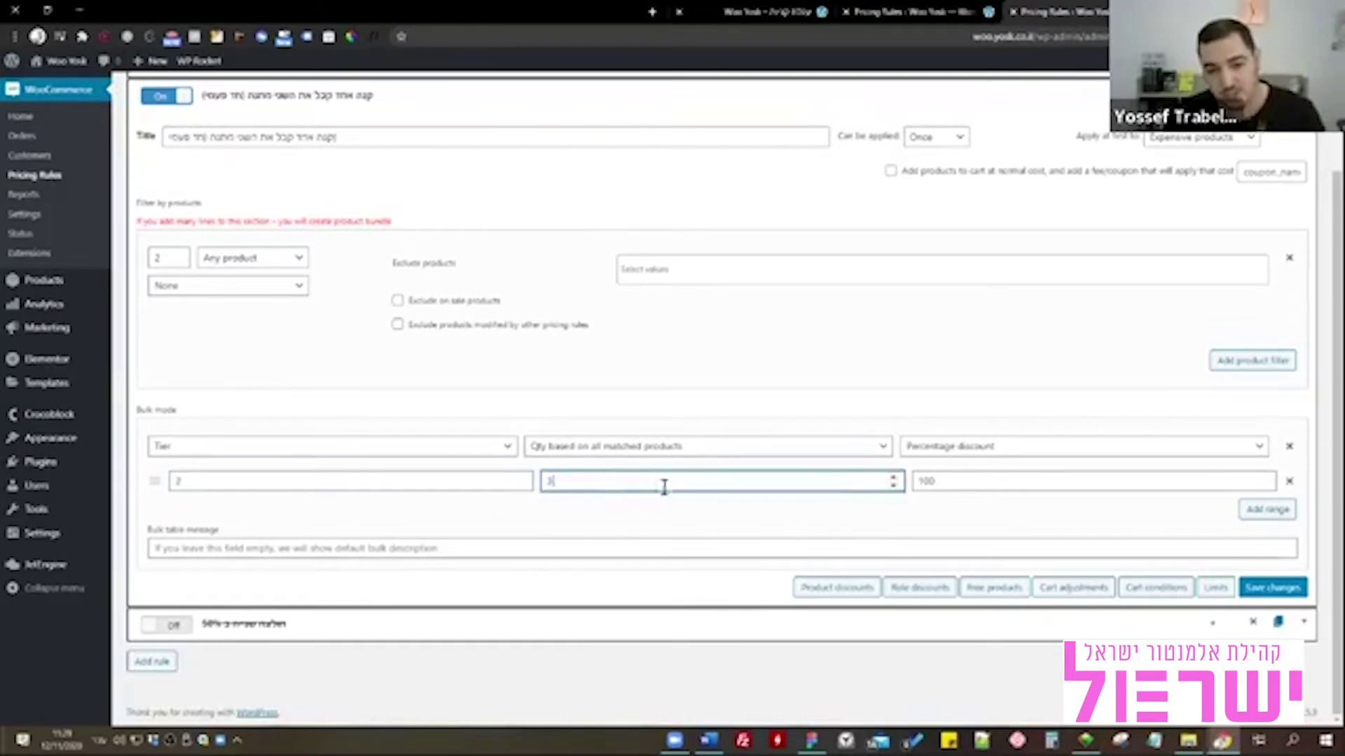
Keep the gift rule's bulk discount type as Percentage discount and save the rule.
{"action": "left_click", "coordinate": [963, 448]}
{"action": "left_click", "coordinate": [952, 479]}
{"action": "left_click", "coordinate": [1272, 588]}
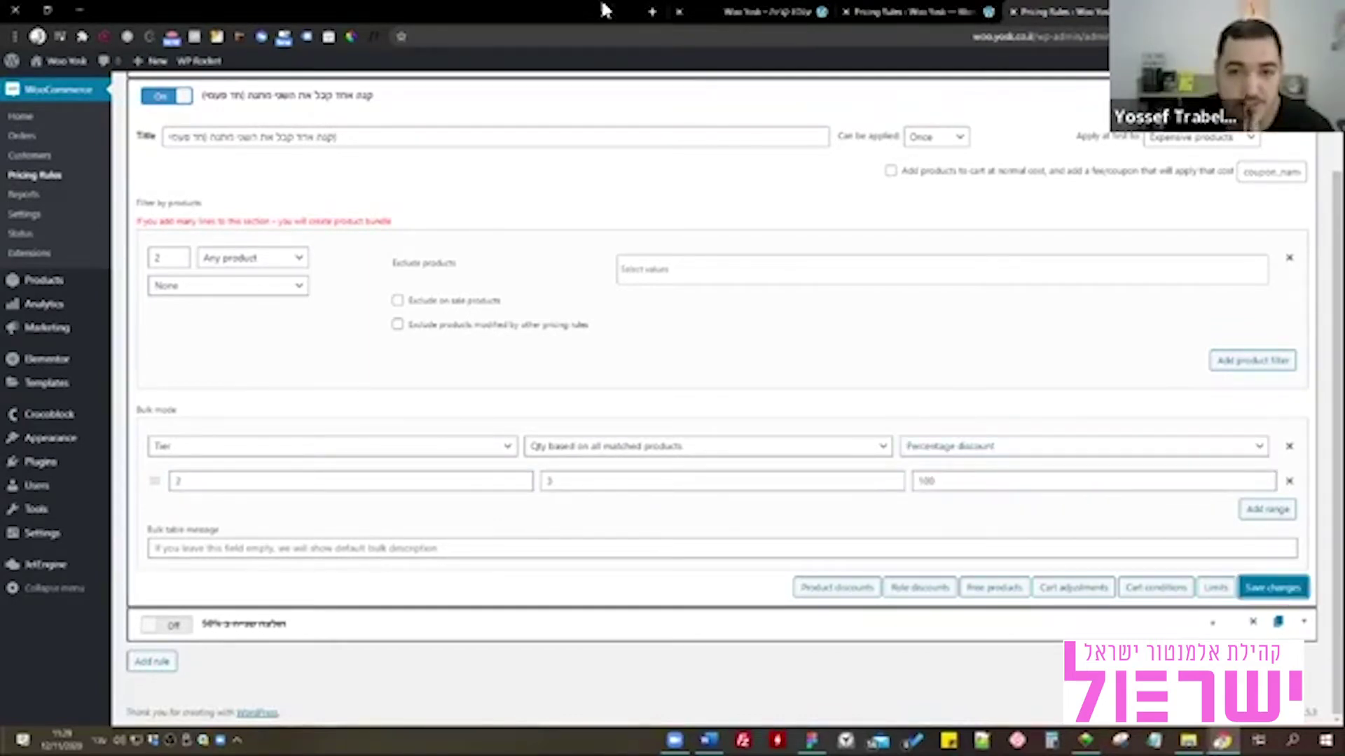
Switch to the store's cart page and reload it to check the second shirt's price under the gift rule.
{"action": "scroll", "coordinate": [779, 119], "scroll_direction": "up", "scroll_amount": 1}
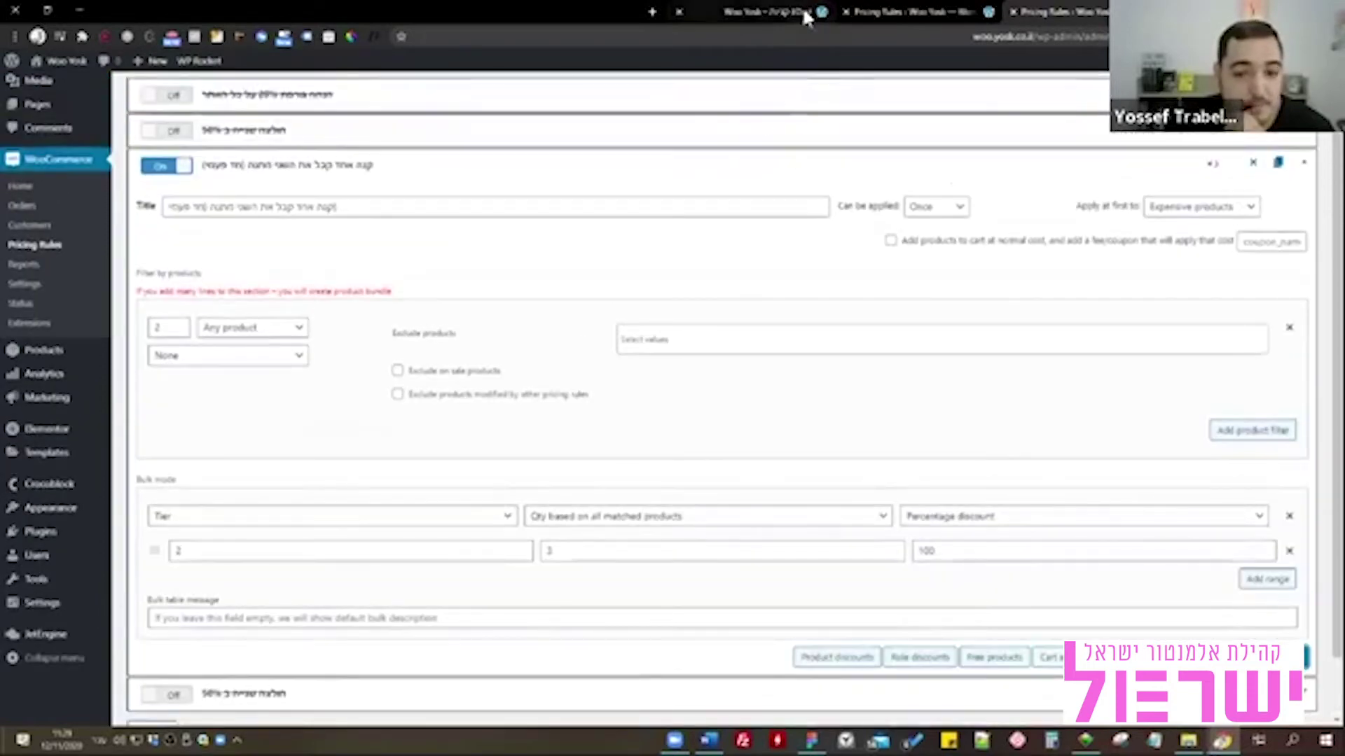
{"action": "left_click", "coordinate": [763, 13]}
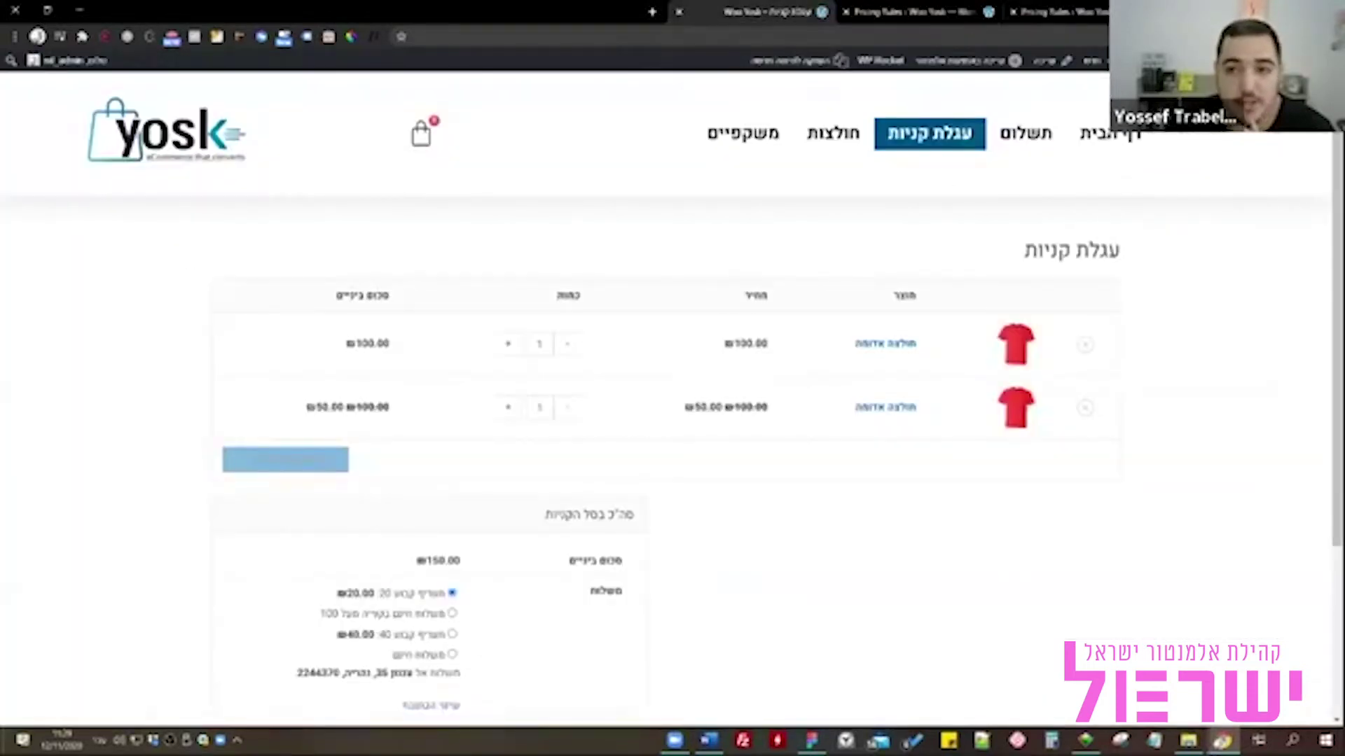
{"action": "key", "text": "F5"}
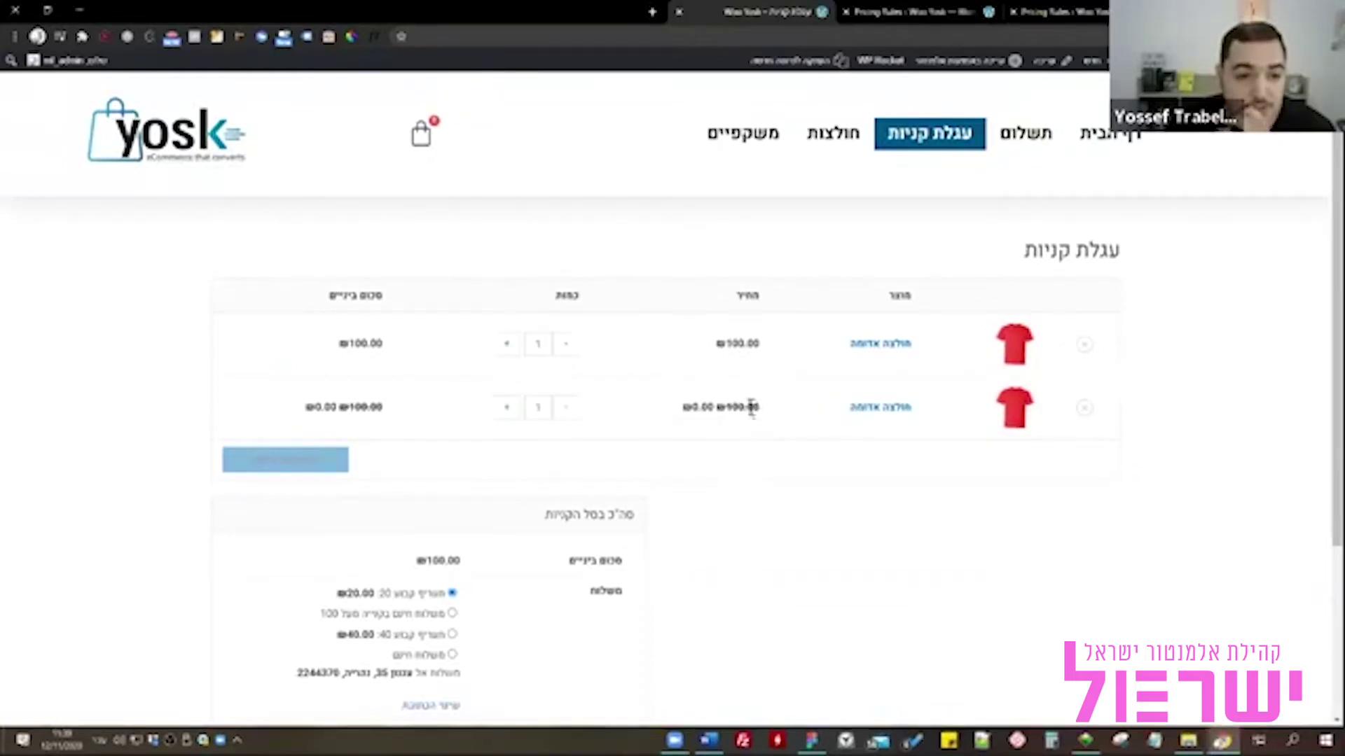
Return to the gift rule, set its bulk range from 3 to 4 and save the changes.
{"action": "left_click", "coordinate": [978, 11]}
{"action": "left_click", "coordinate": [1044, 11]}
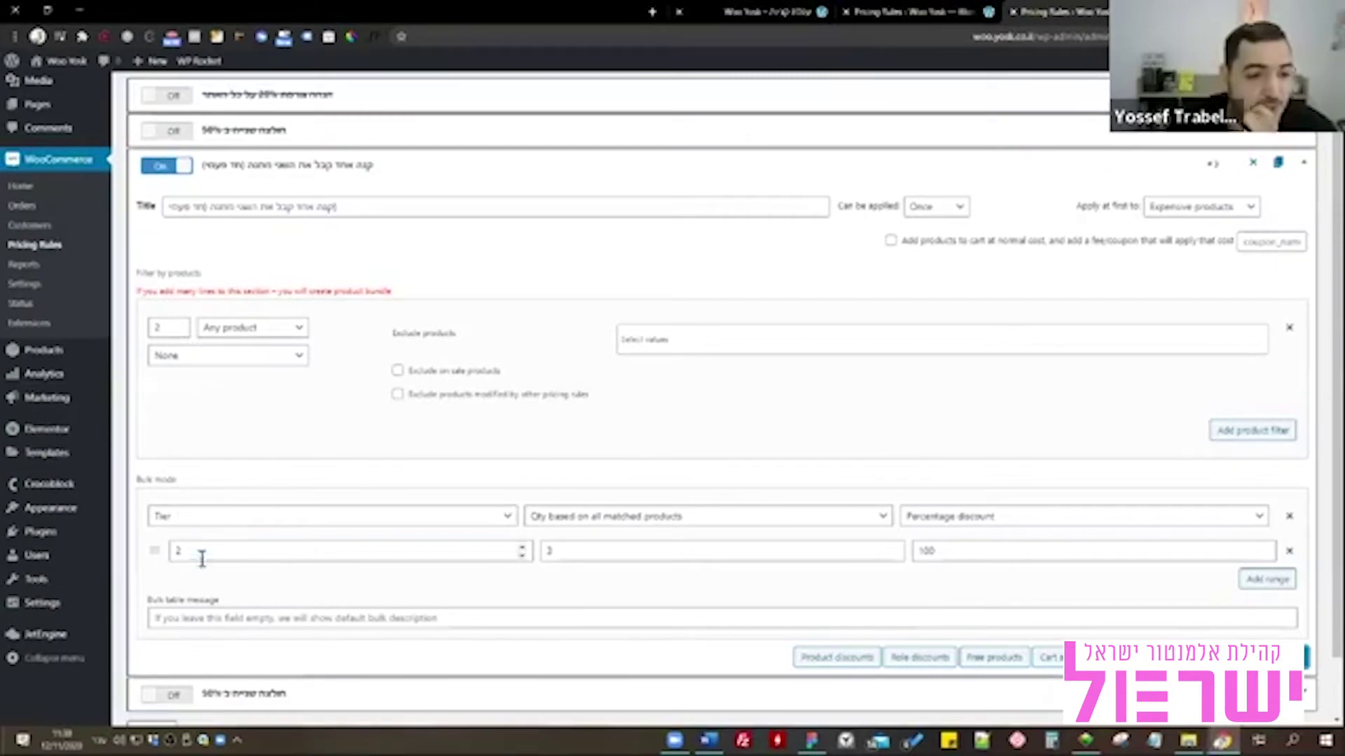
{"action": "double_click", "coordinate": [171, 549]}
{"action": "type", "text": "3"}
{"action": "left_click", "coordinate": [1309, 656]}
{"action": "double_click", "coordinate": [548, 553]}
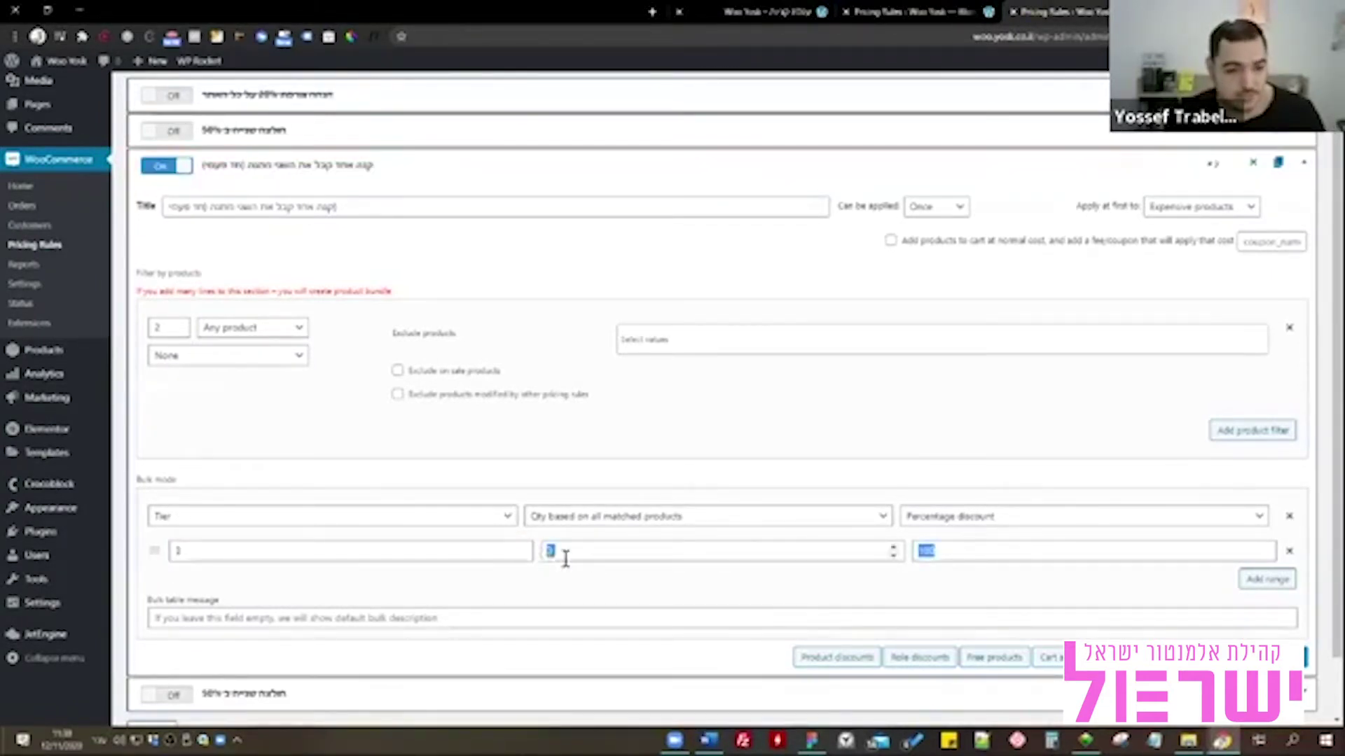
{"action": "type", "text": "4"}
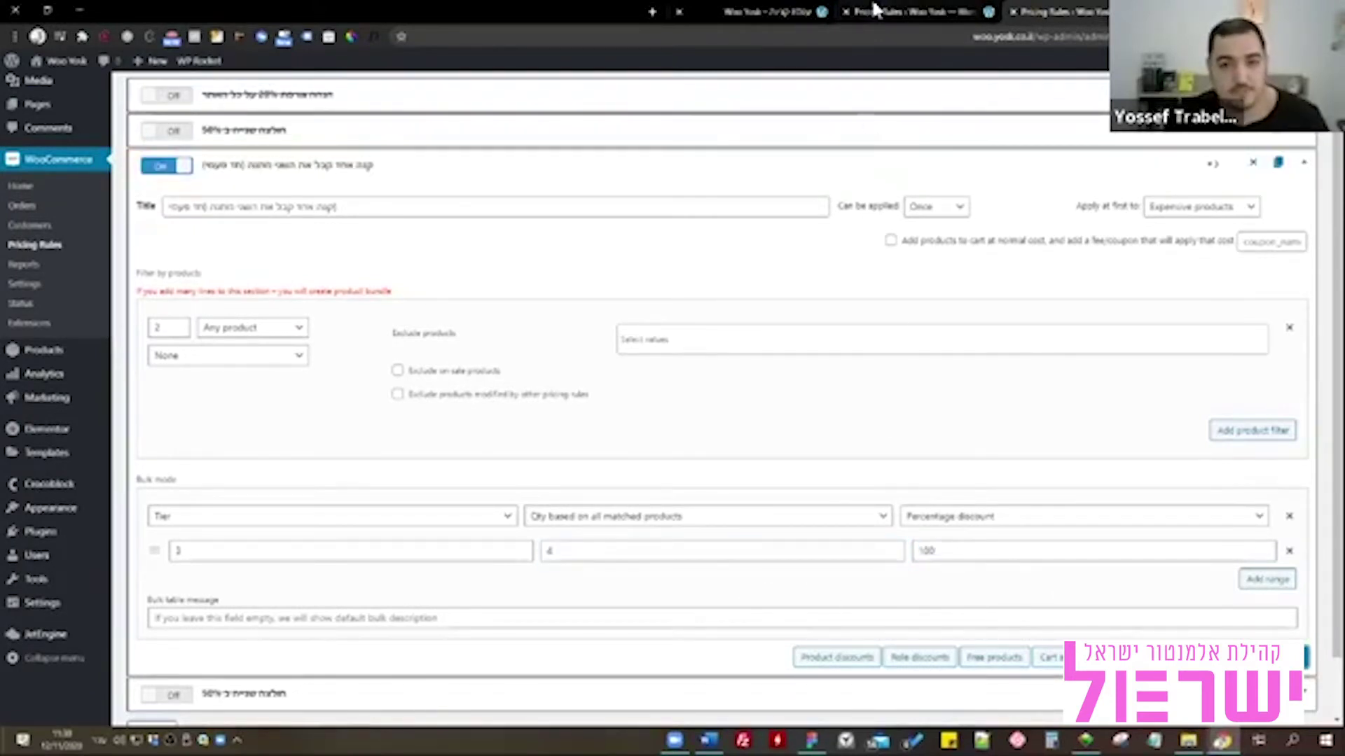
Return to the cart, dismiss the help popup, raise the red shirt's quantity to 3 and update the cart.
{"action": "left_click", "coordinate": [780, 12]}
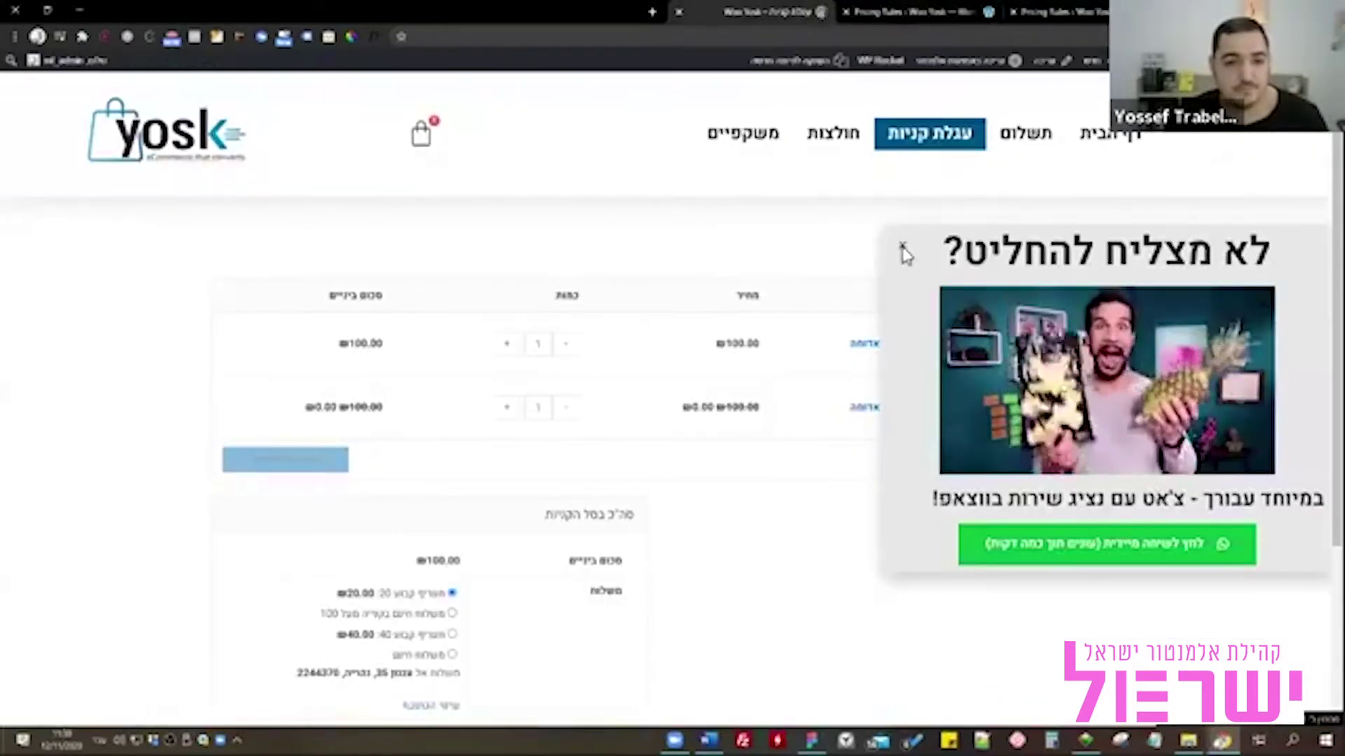
{"action": "left_click", "coordinate": [903, 247]}
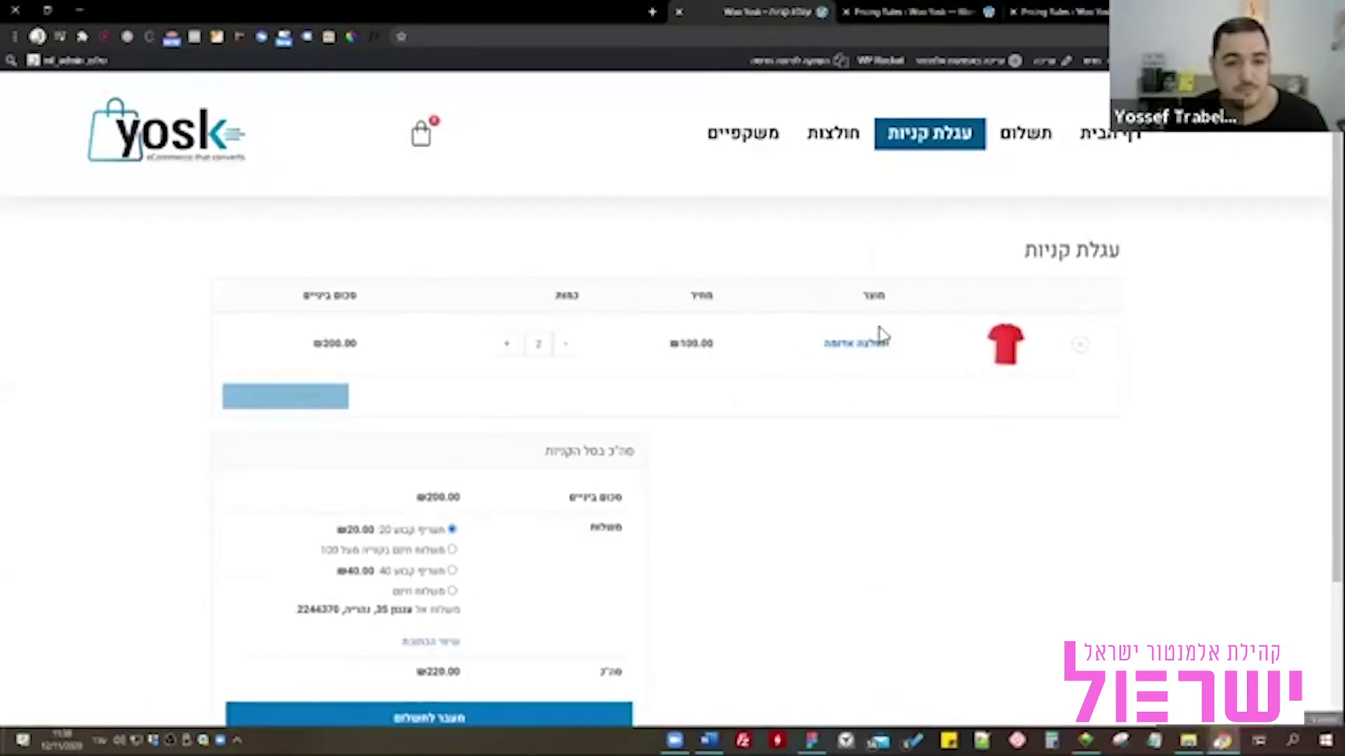
{"action": "left_click", "coordinate": [507, 344]}
{"action": "left_click", "coordinate": [308, 397]}
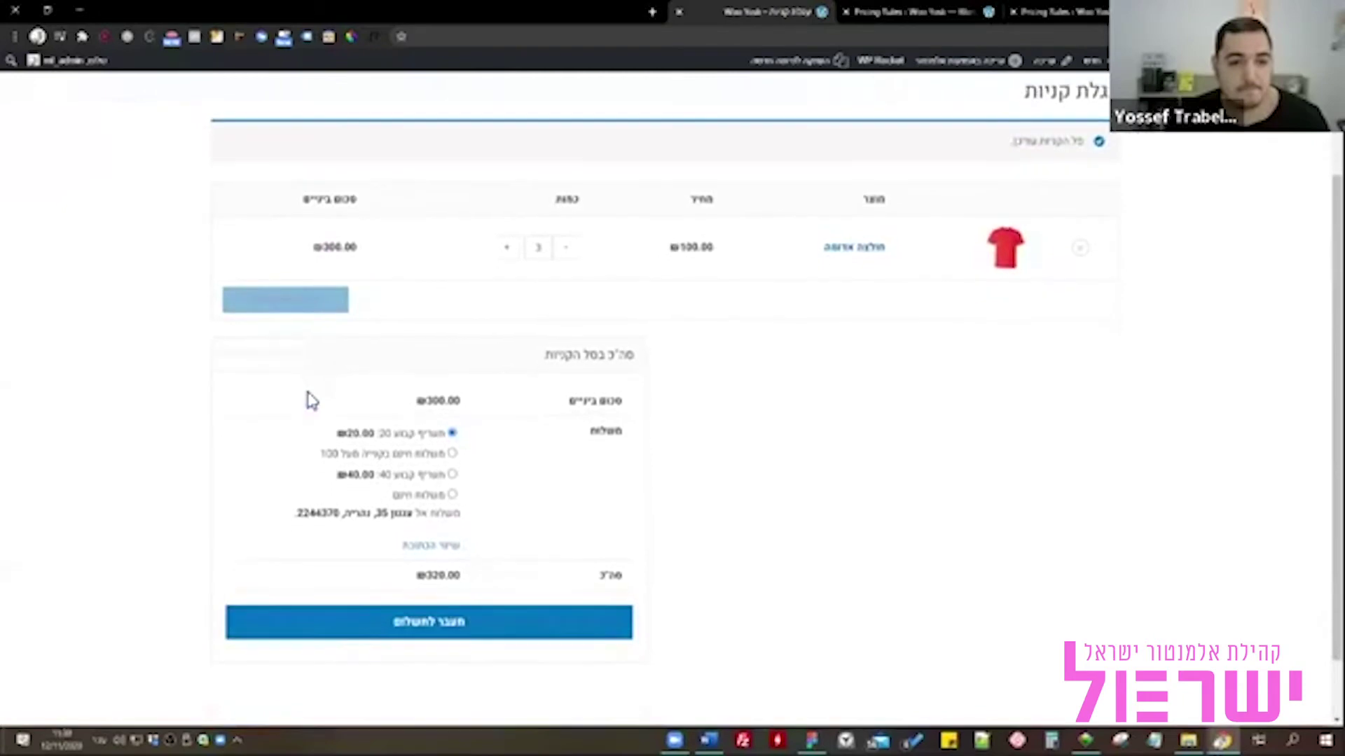
Close the extra pricing settings tab and keep the gift rule's quantity based on all matched products.
{"action": "left_click", "coordinate": [960, 12]}
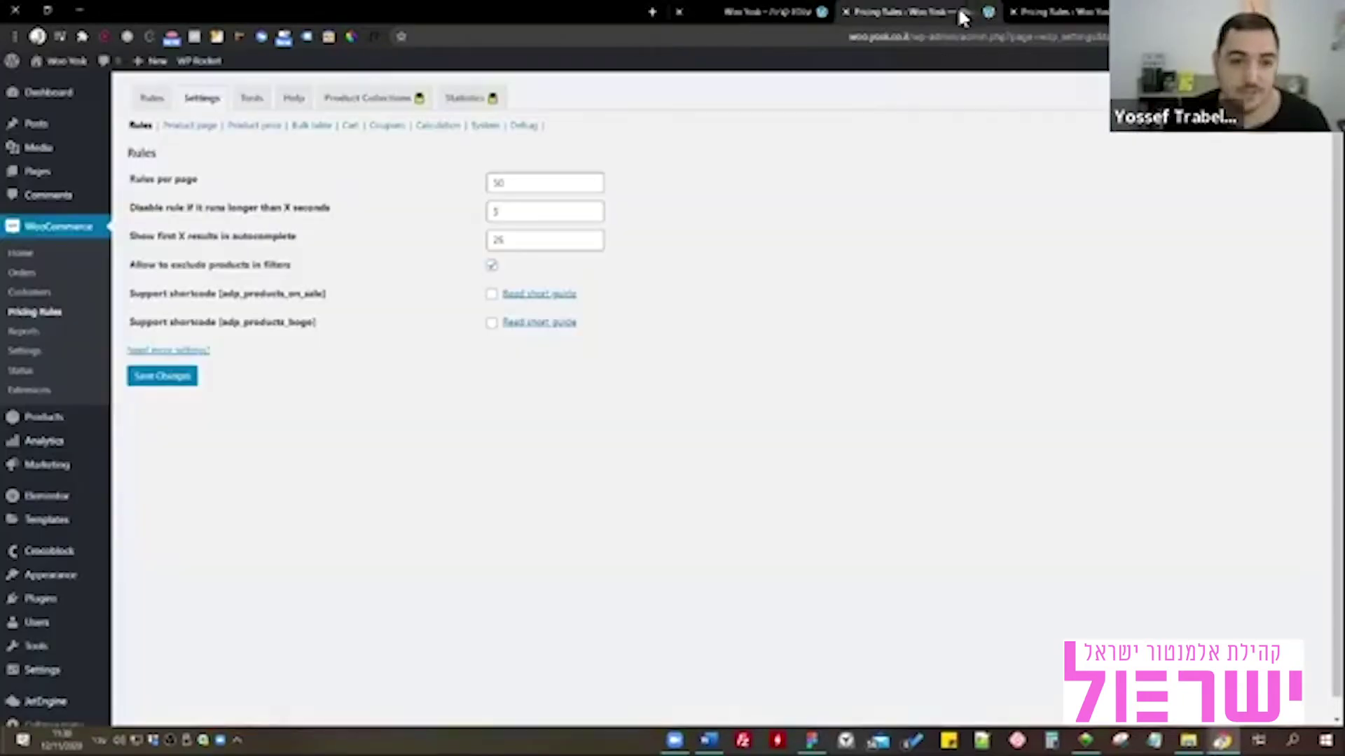
{"action": "left_click", "coordinate": [845, 12]}
{"action": "left_click", "coordinate": [1051, 12]}
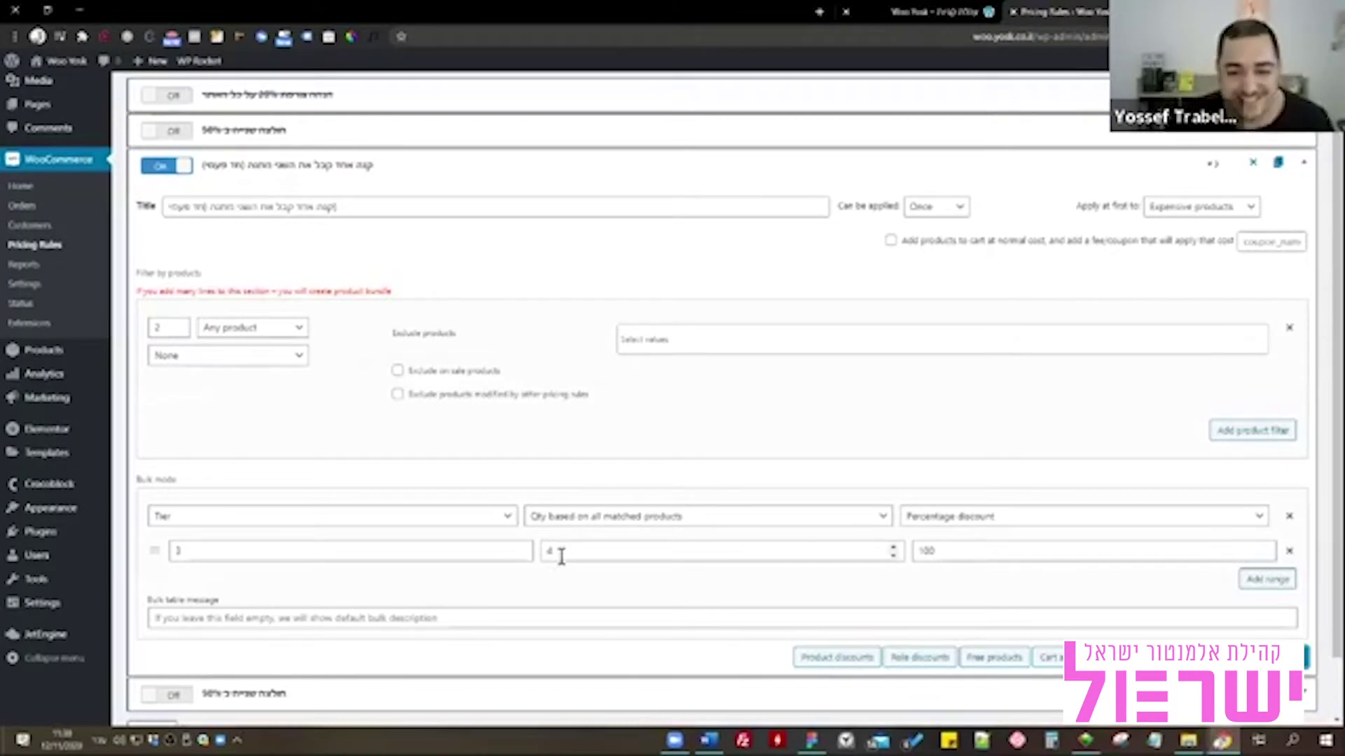
{"action": "left_click", "coordinate": [594, 522]}
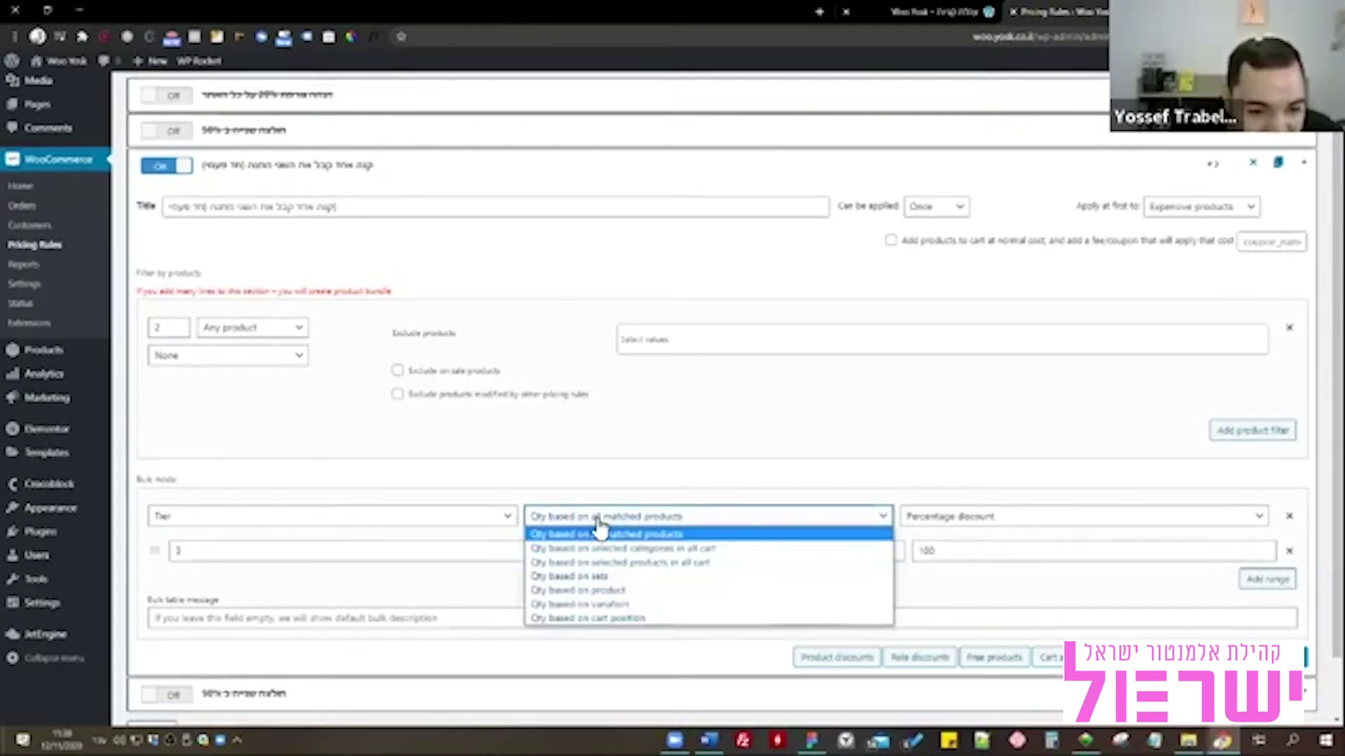
{"action": "left_click", "coordinate": [599, 533]}
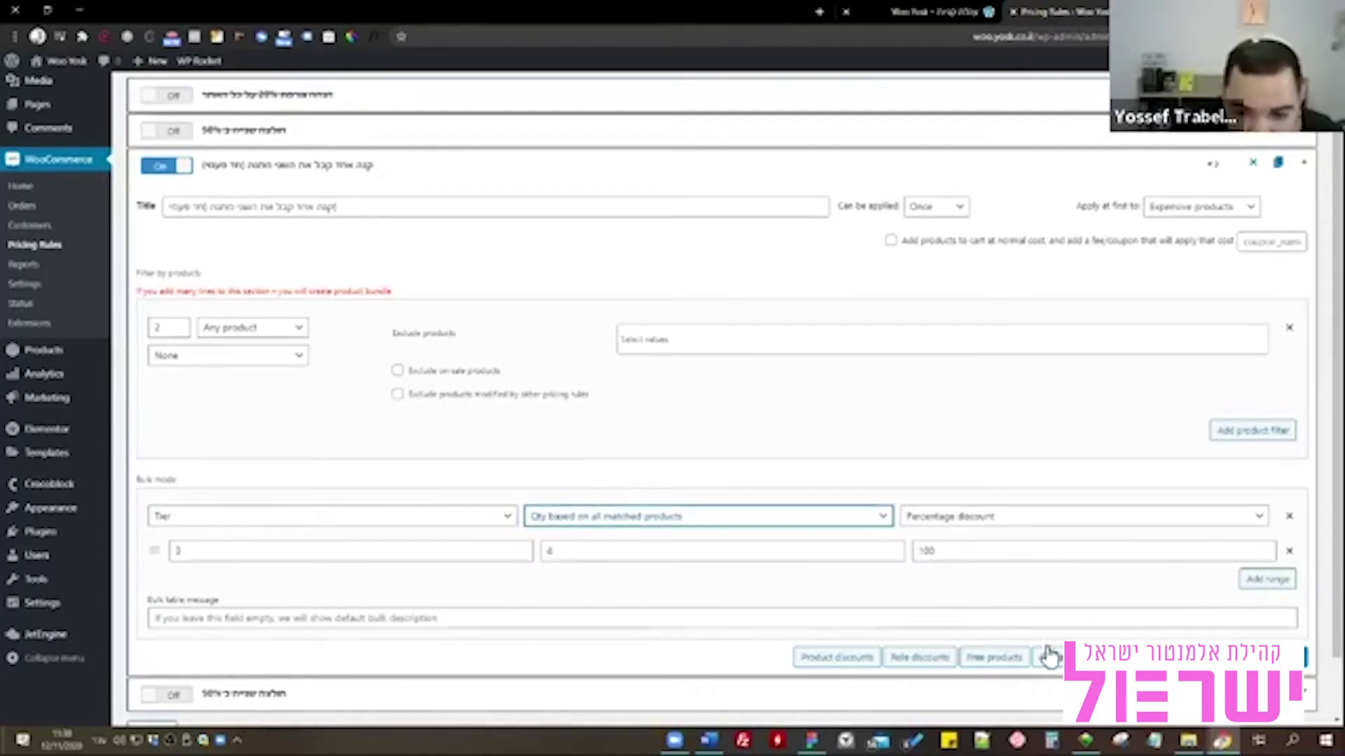
{"action": "left_click", "coordinate": [1020, 657]}
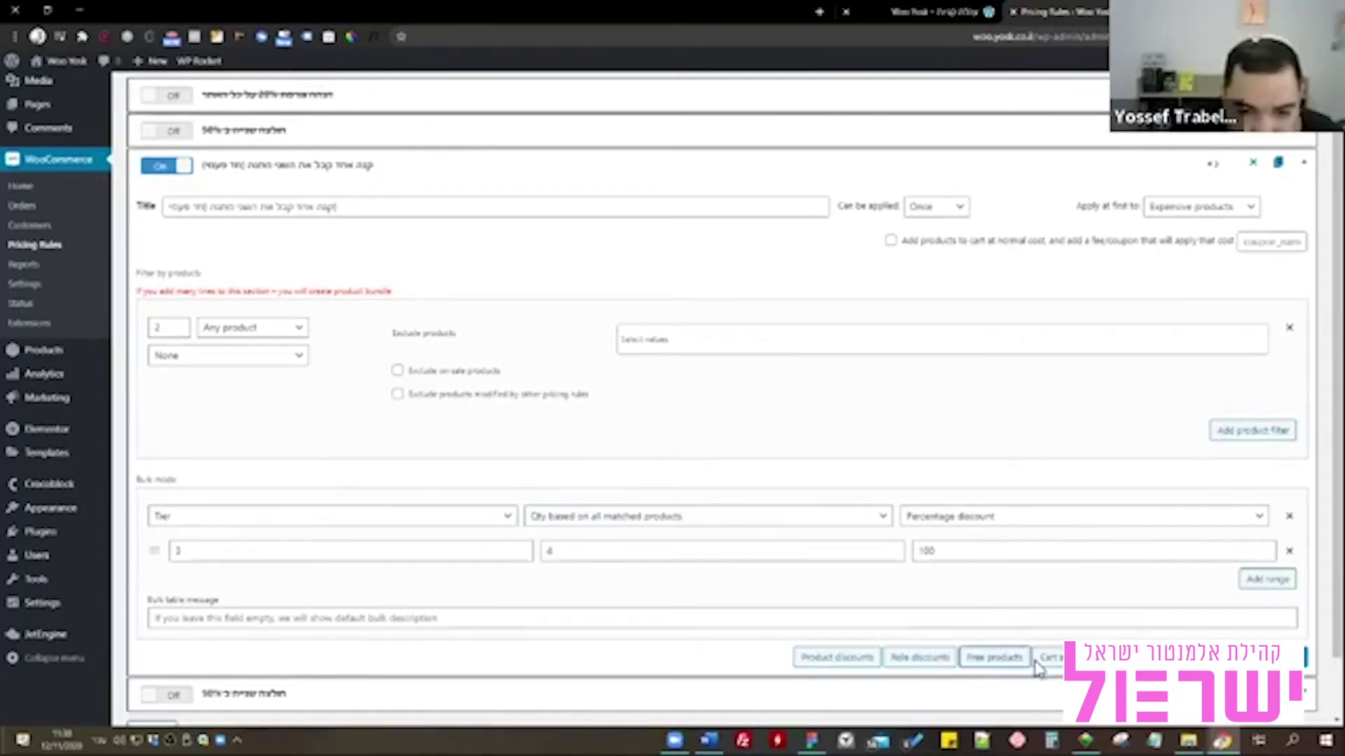
{"action": "left_click", "coordinate": [1011, 659]}
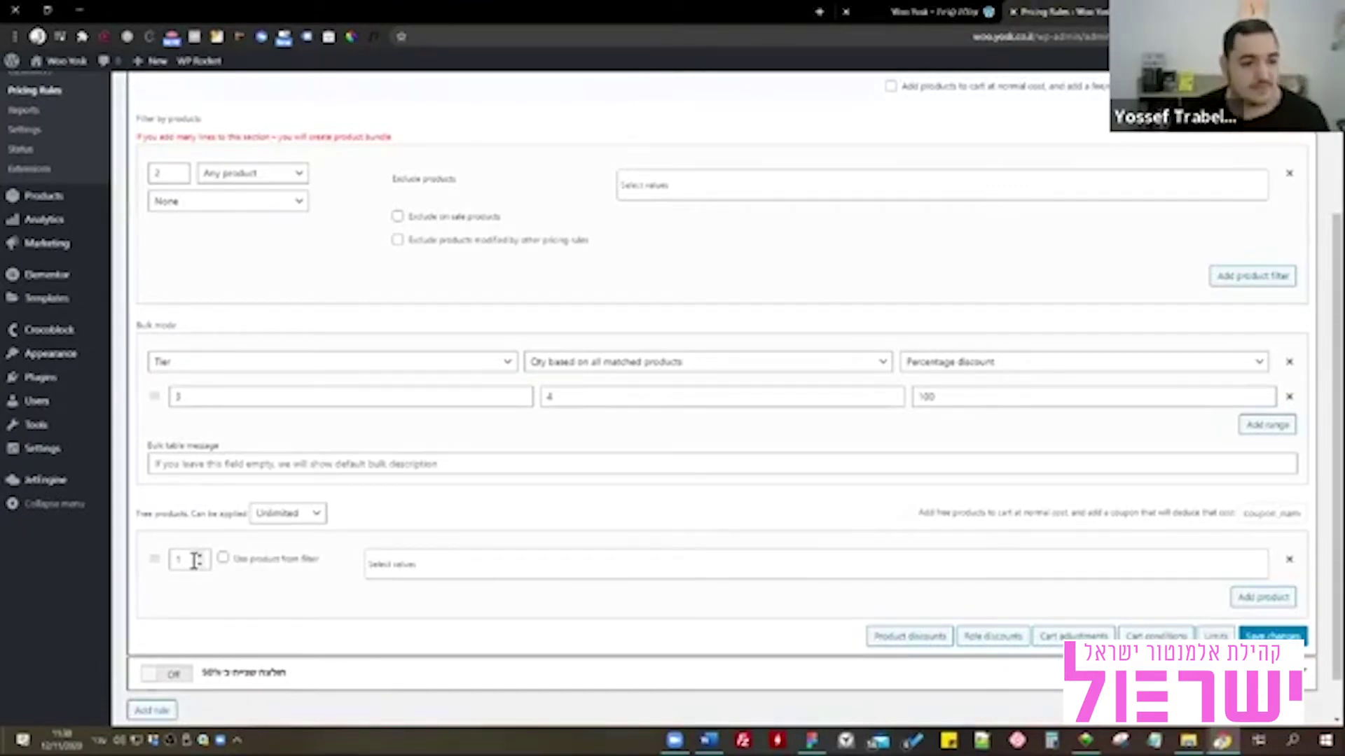
{"action": "left_click", "coordinate": [1289, 559]}
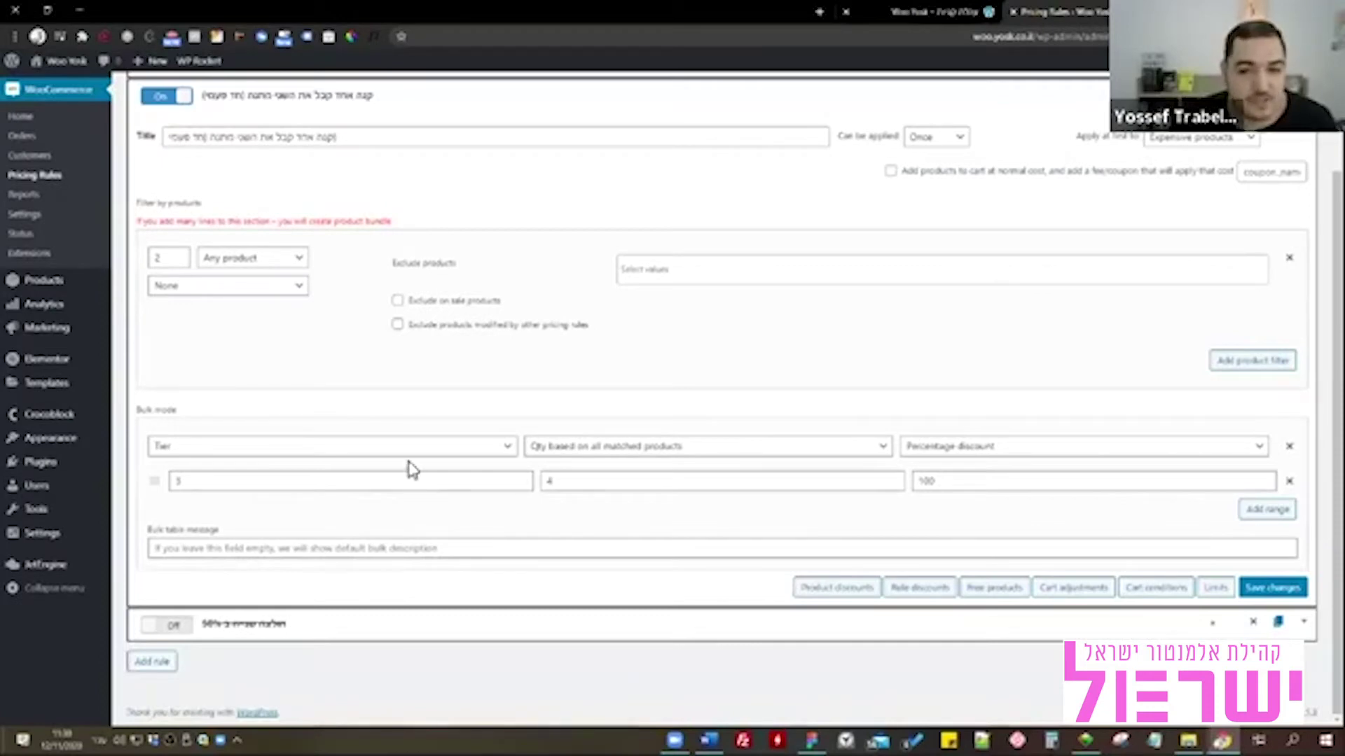
Set how often the gift rule can be applied to Unlimited and check the three-shirt cart, dismissing the help popup.
{"action": "scroll", "coordinate": [410, 469], "scroll_direction": "up", "scroll_amount": 1}
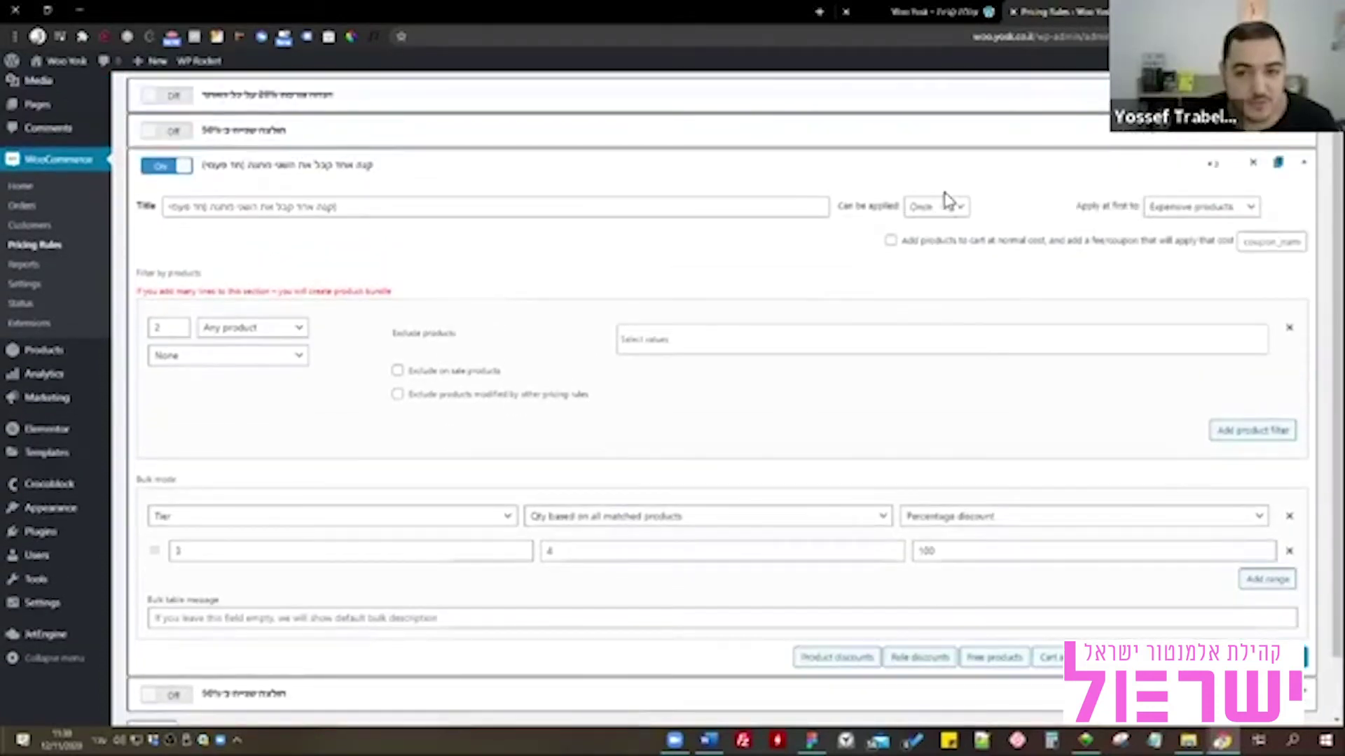
{"action": "left_click", "coordinate": [953, 211]}
{"action": "left_click", "coordinate": [935, 226]}
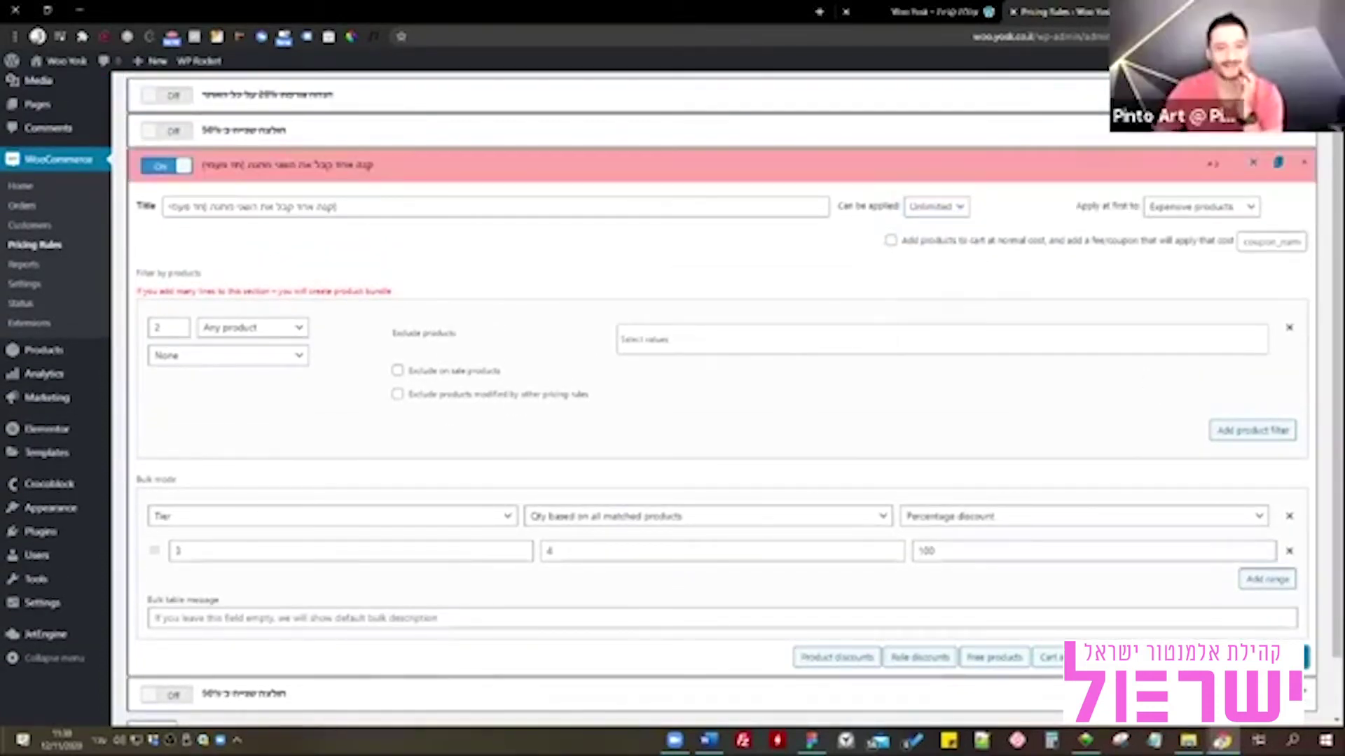
{"action": "left_click", "coordinate": [935, 10]}
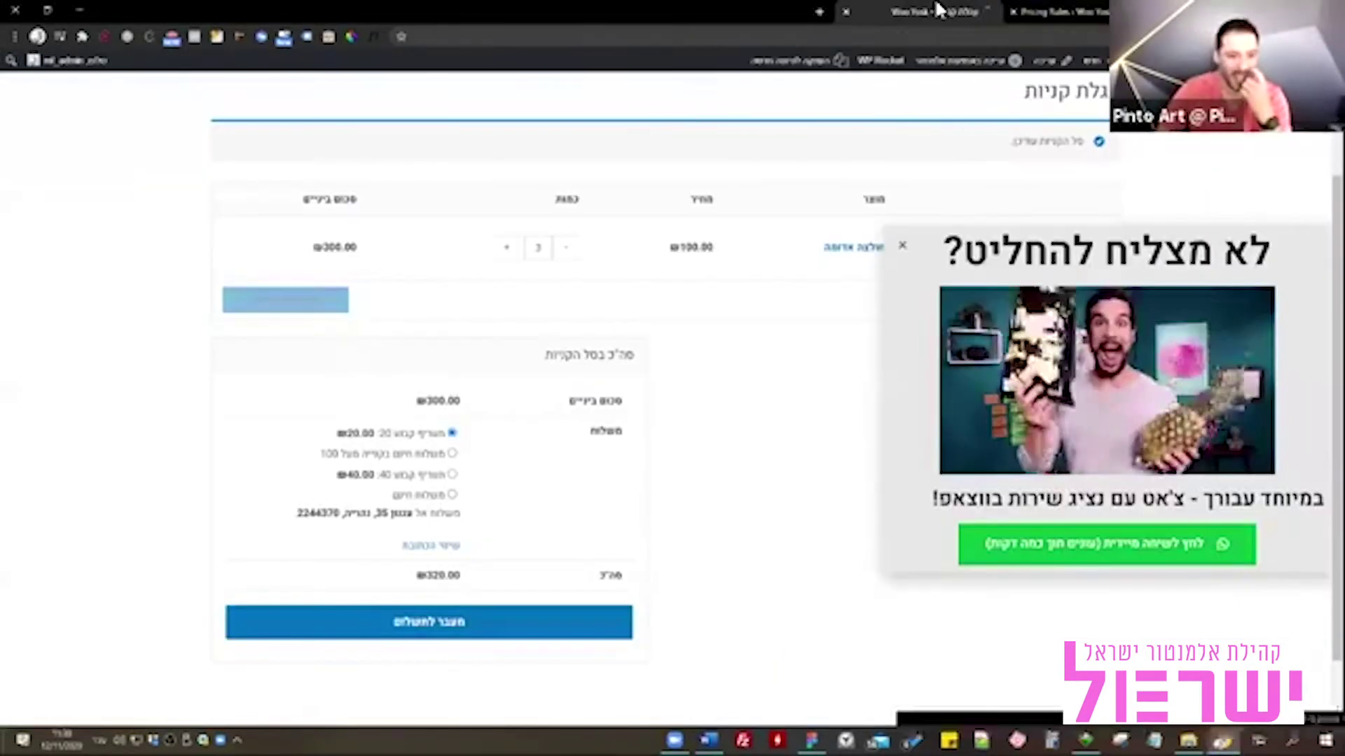
{"action": "left_click", "coordinate": [905, 250]}
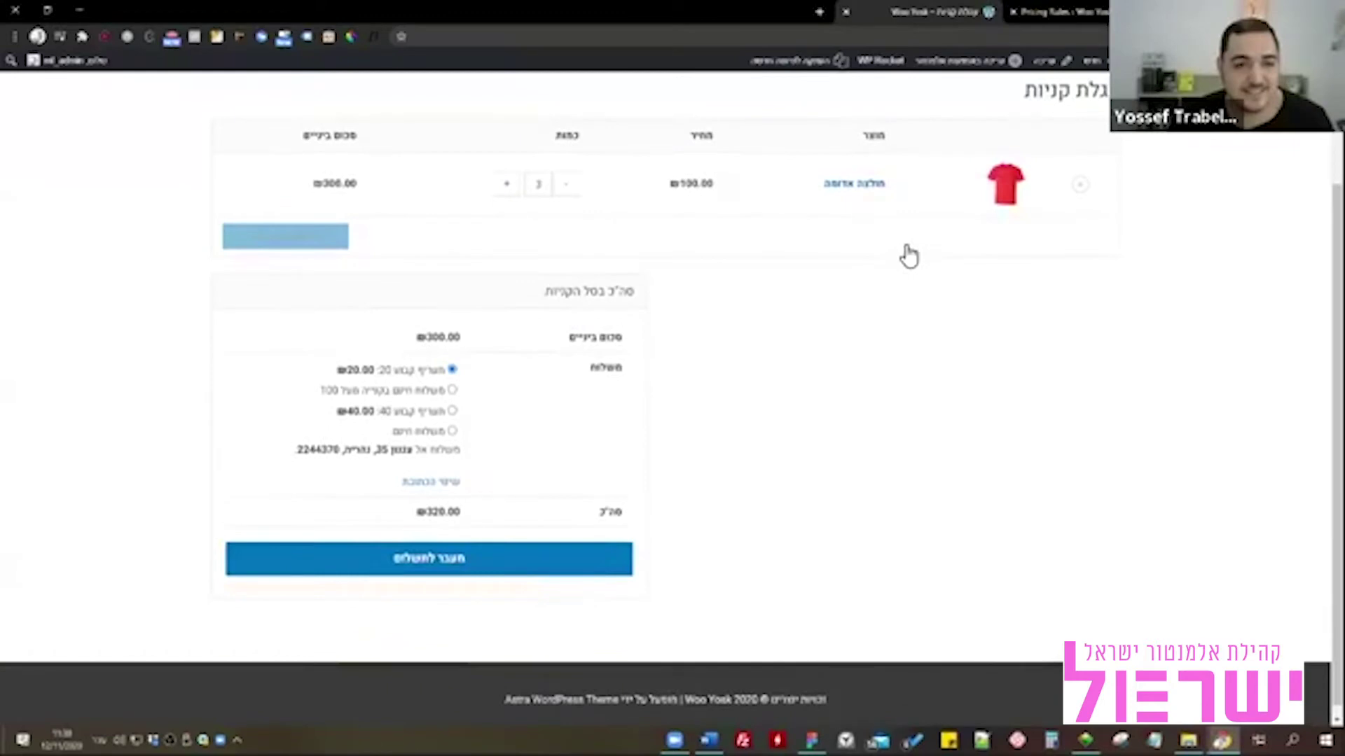
Return to the gift rule, review its bulk mode options without changing them, and turn the rule off.
{"action": "left_click", "coordinate": [1087, 10]}
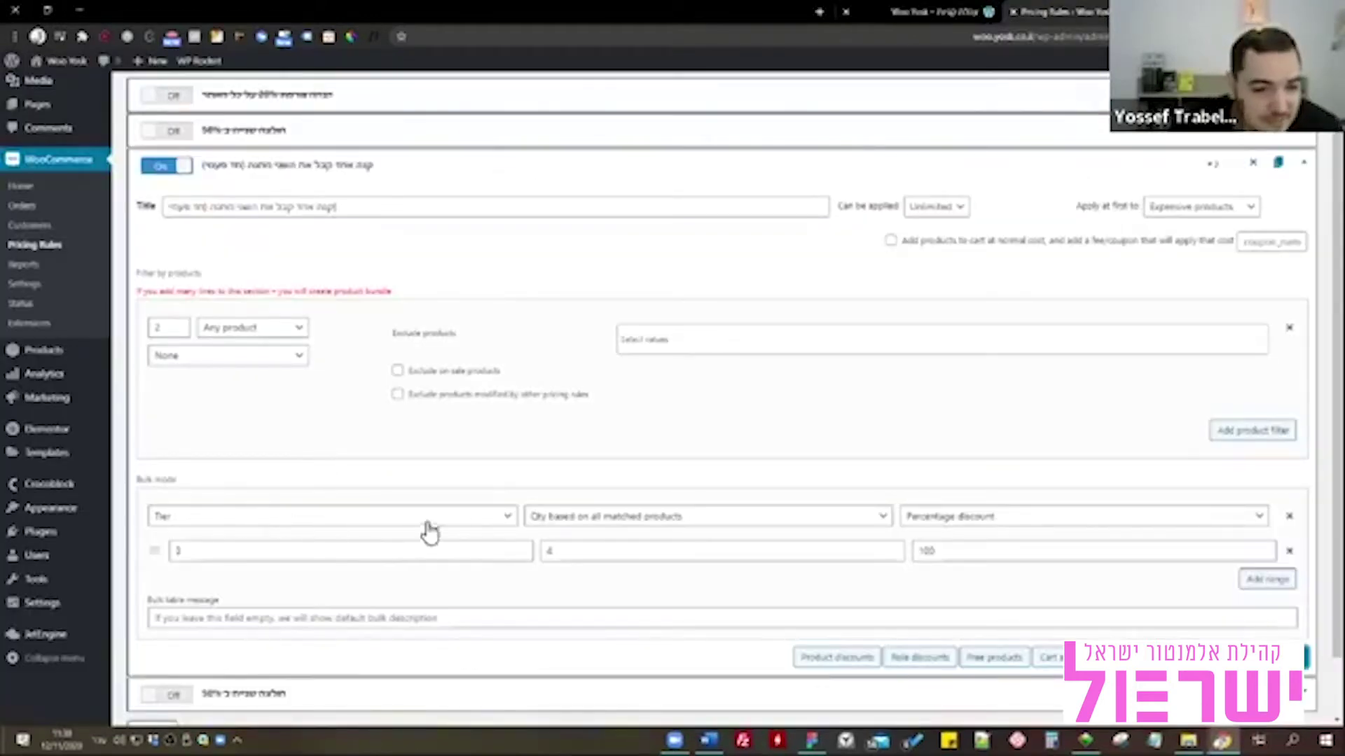
{"action": "left_click", "coordinate": [458, 523]}
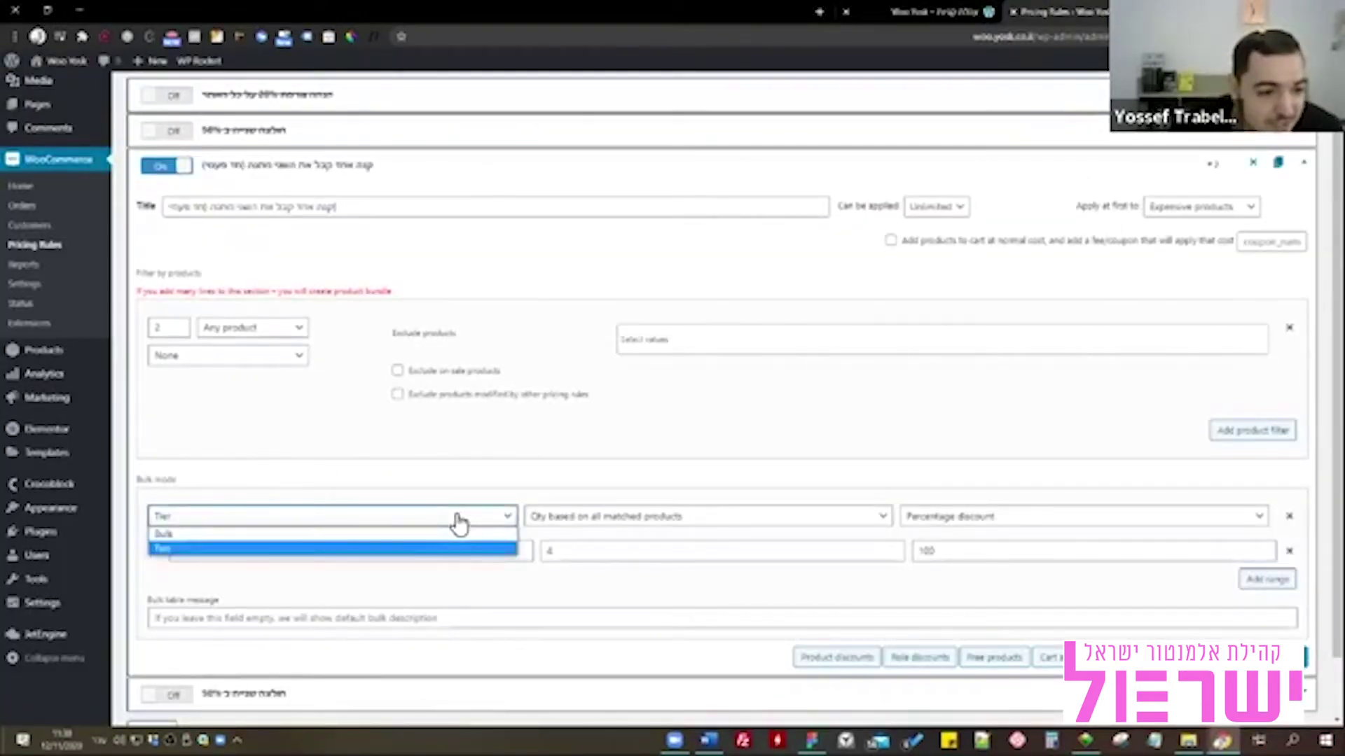
{"action": "left_click", "coordinate": [458, 523]}
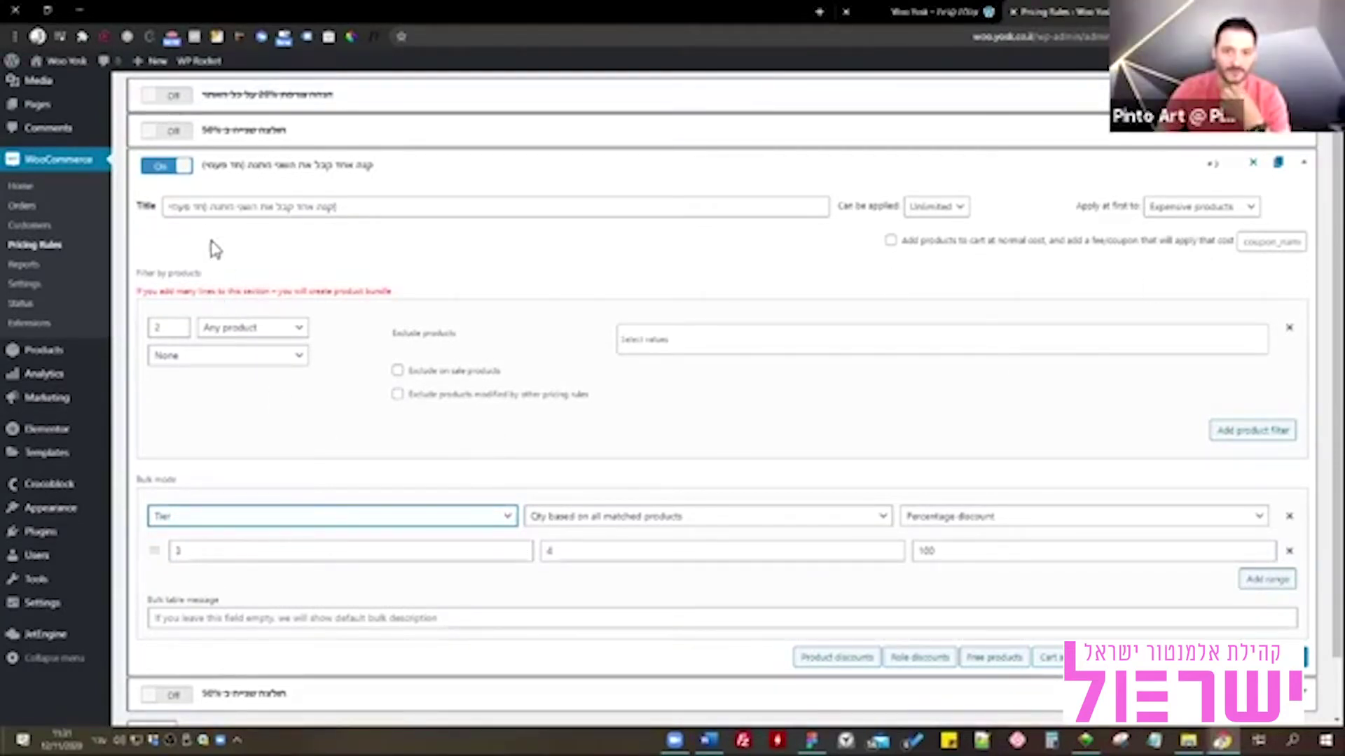
{"action": "left_click", "coordinate": [175, 172]}
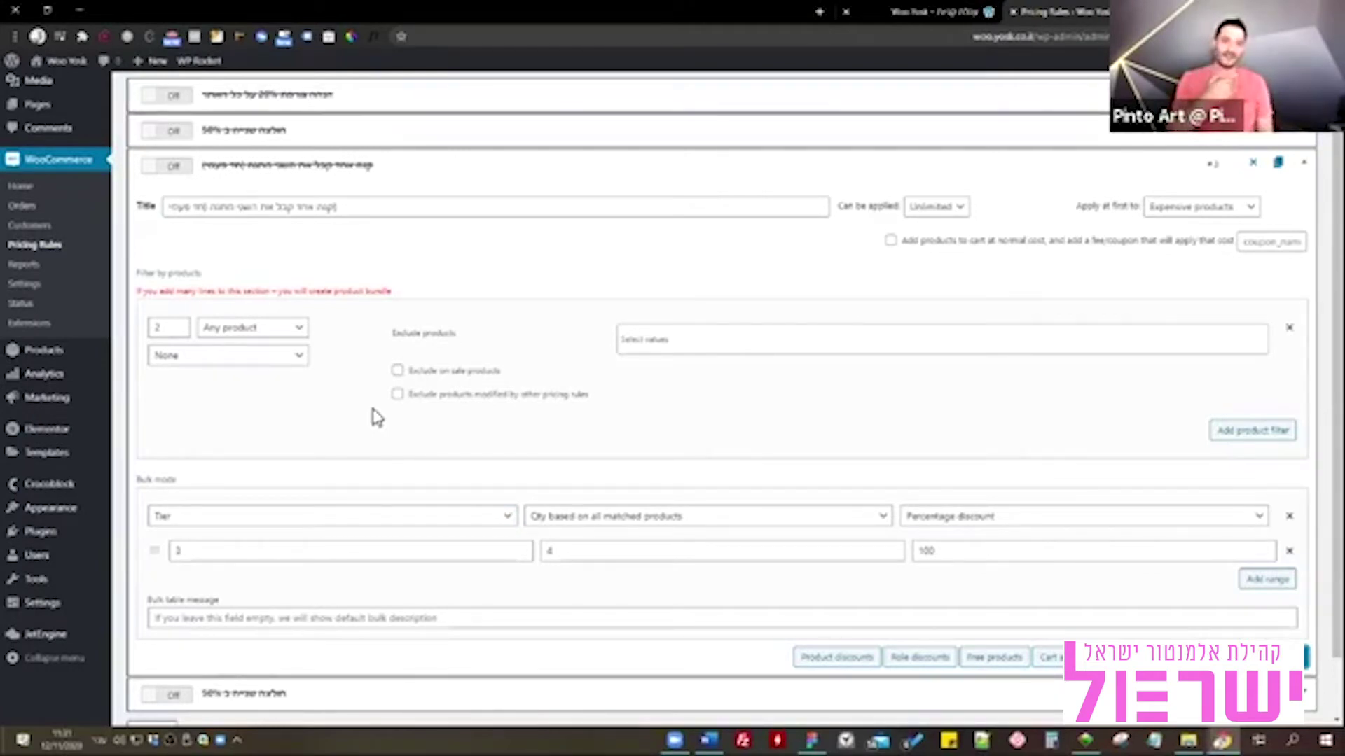
{"action": "scroll", "coordinate": [745, 277], "scroll_direction": "up", "scroll_amount": 1}
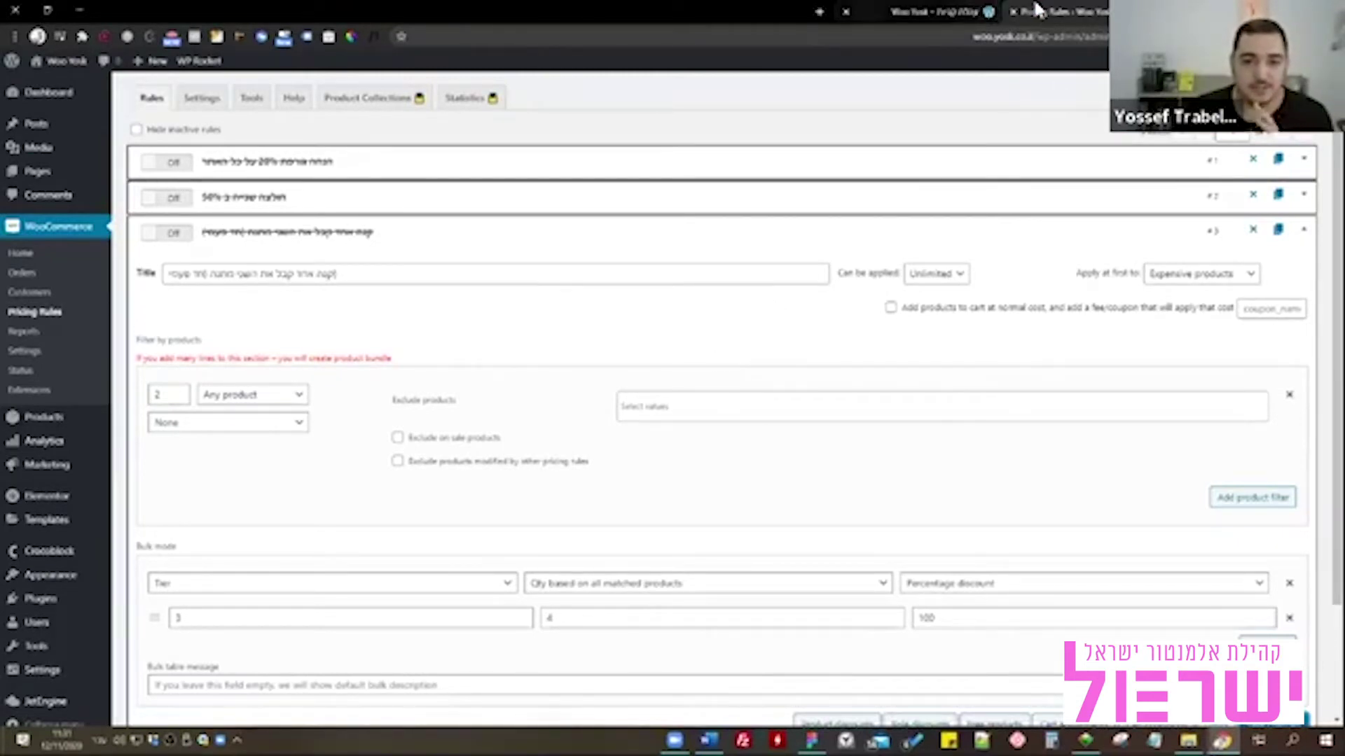
Switch to the WooCommerce conversion tips page and highlight the first item about a free promotions plugin.
{"action": "key", "text": "ctrl+Tab"}
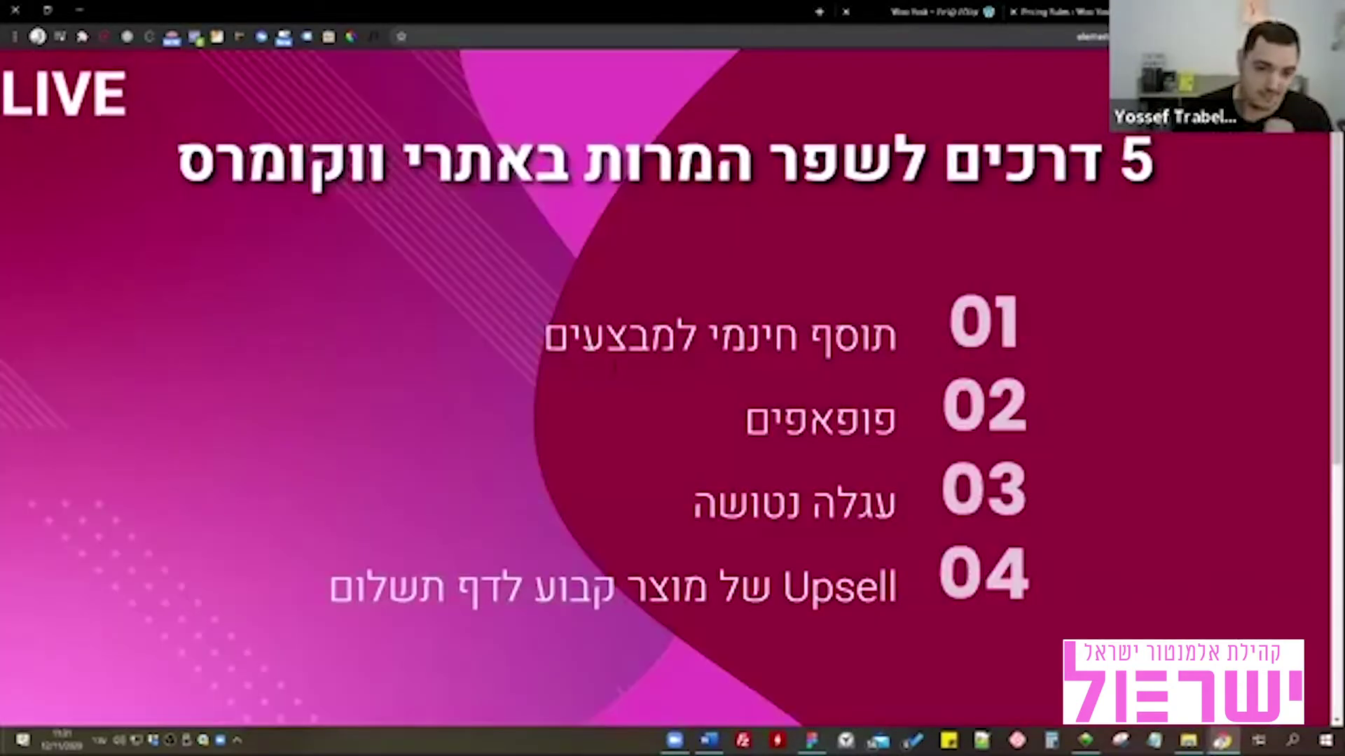
{"action": "left_click_drag", "start_coordinate": [900, 333], "coordinate": [552, 366]}
{"action": "left_click", "coordinate": [553, 372]}
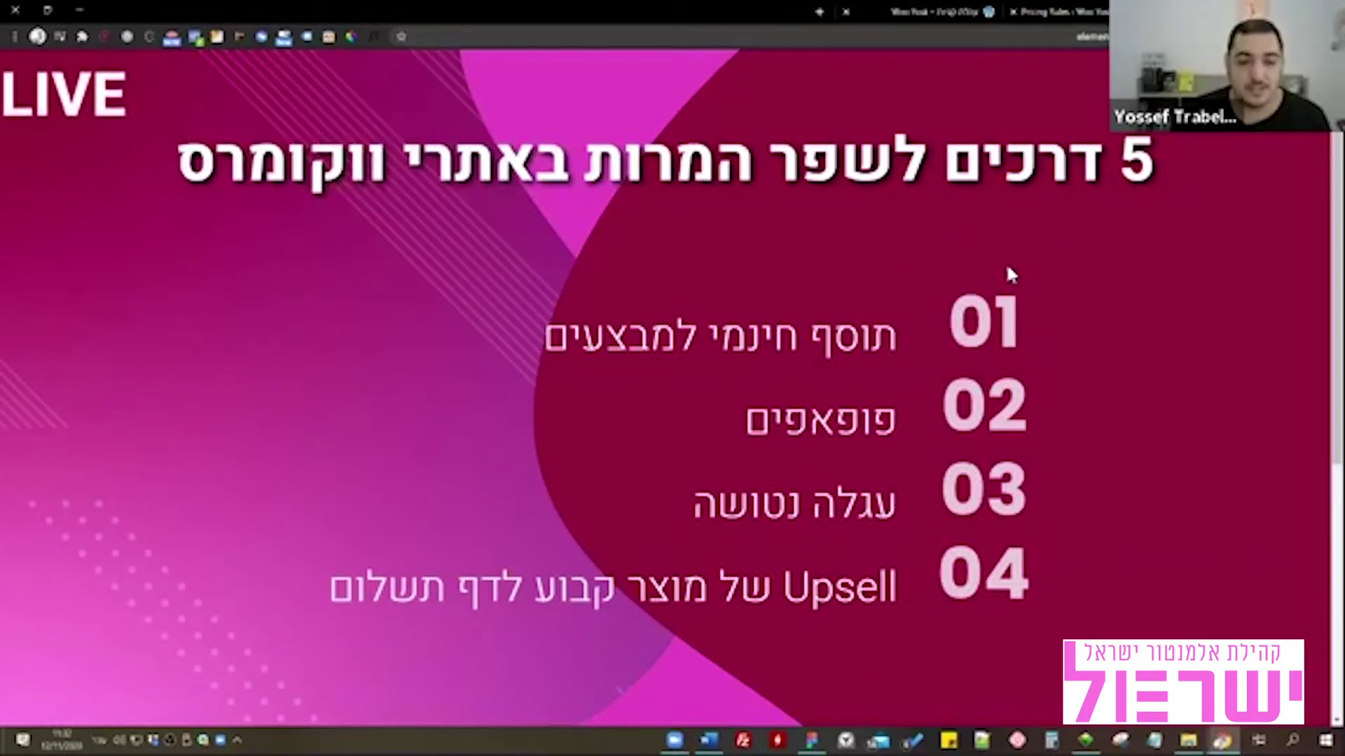
Examine the list of five popup uses, highlighting the first one about visitors entering the shirts category.
{"action": "scroll", "coordinate": [1007, 267], "scroll_direction": "down", "scroll_amount": 2}
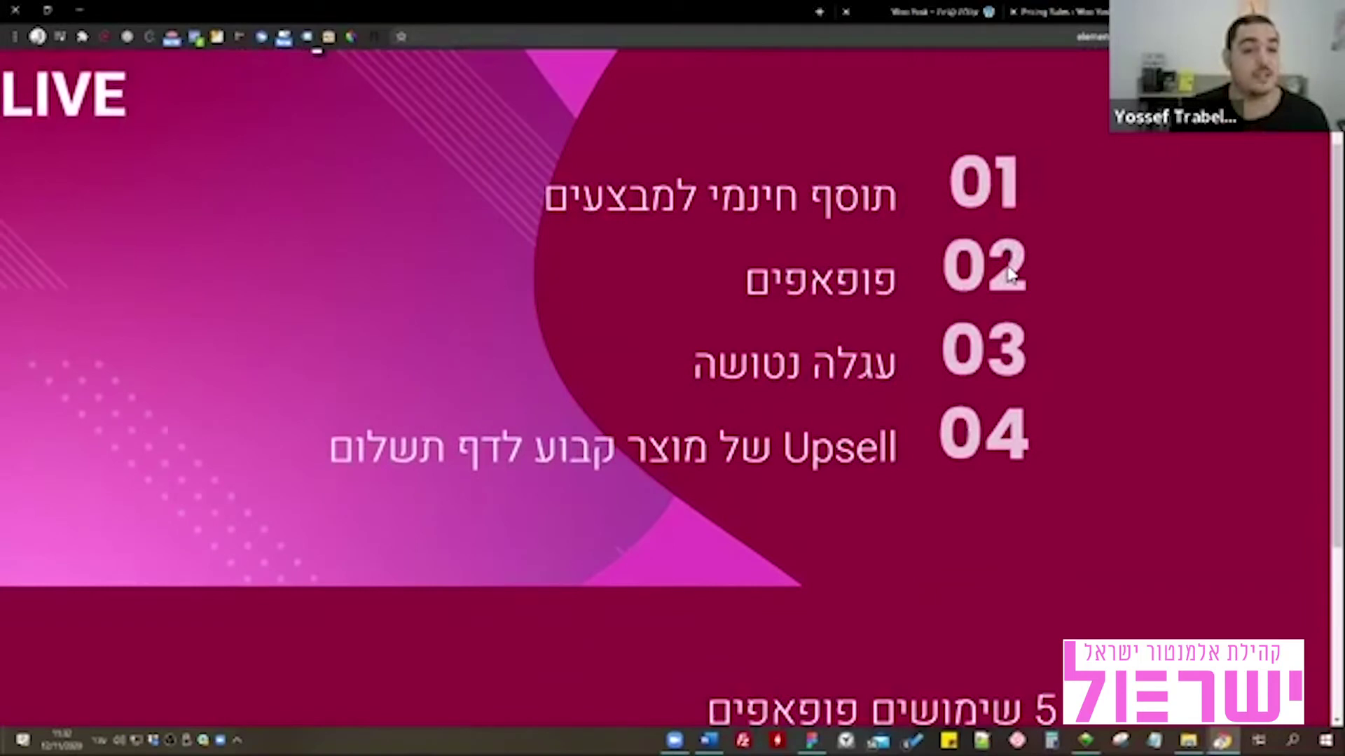
{"action": "scroll", "coordinate": [1102, 335], "scroll_direction": "down", "scroll_amount": 4}
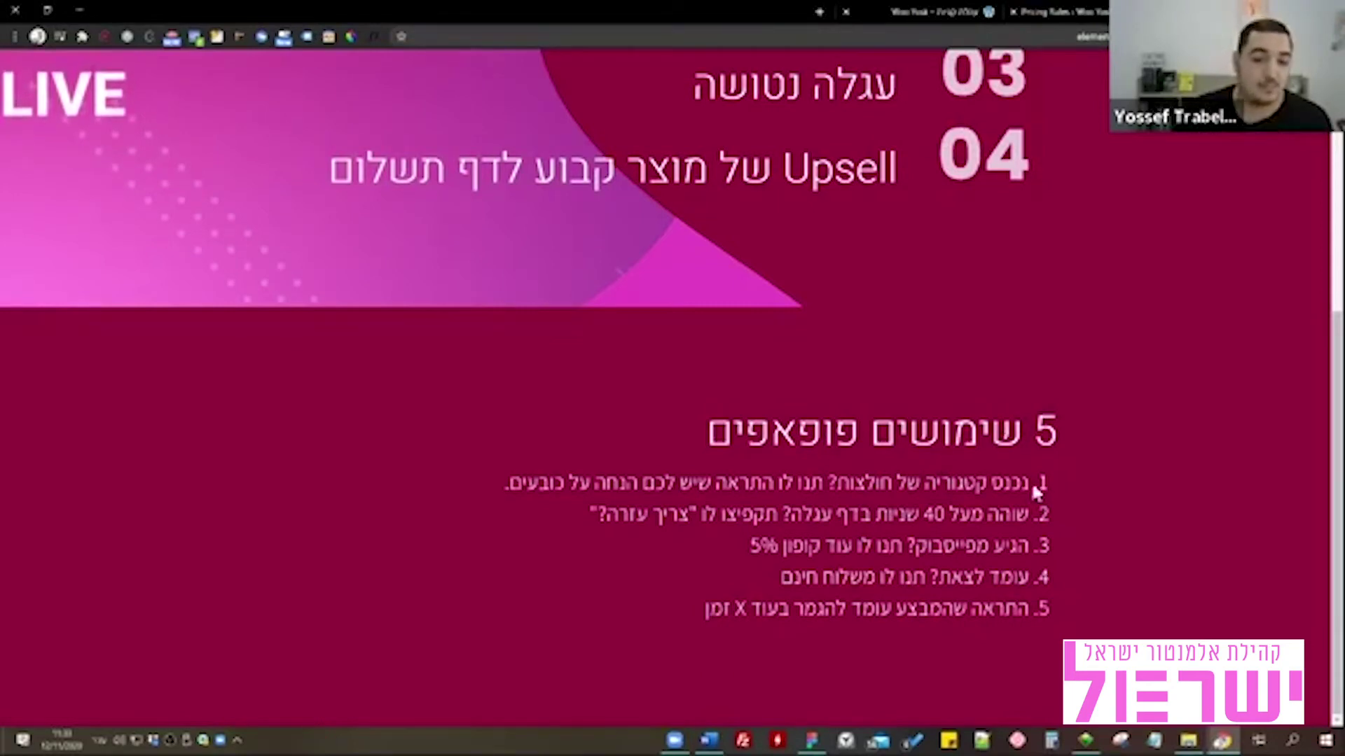
{"action": "left_click_drag", "start_coordinate": [1002, 473], "coordinate": [711, 608]}
{"action": "left_click", "coordinate": [721, 599]}
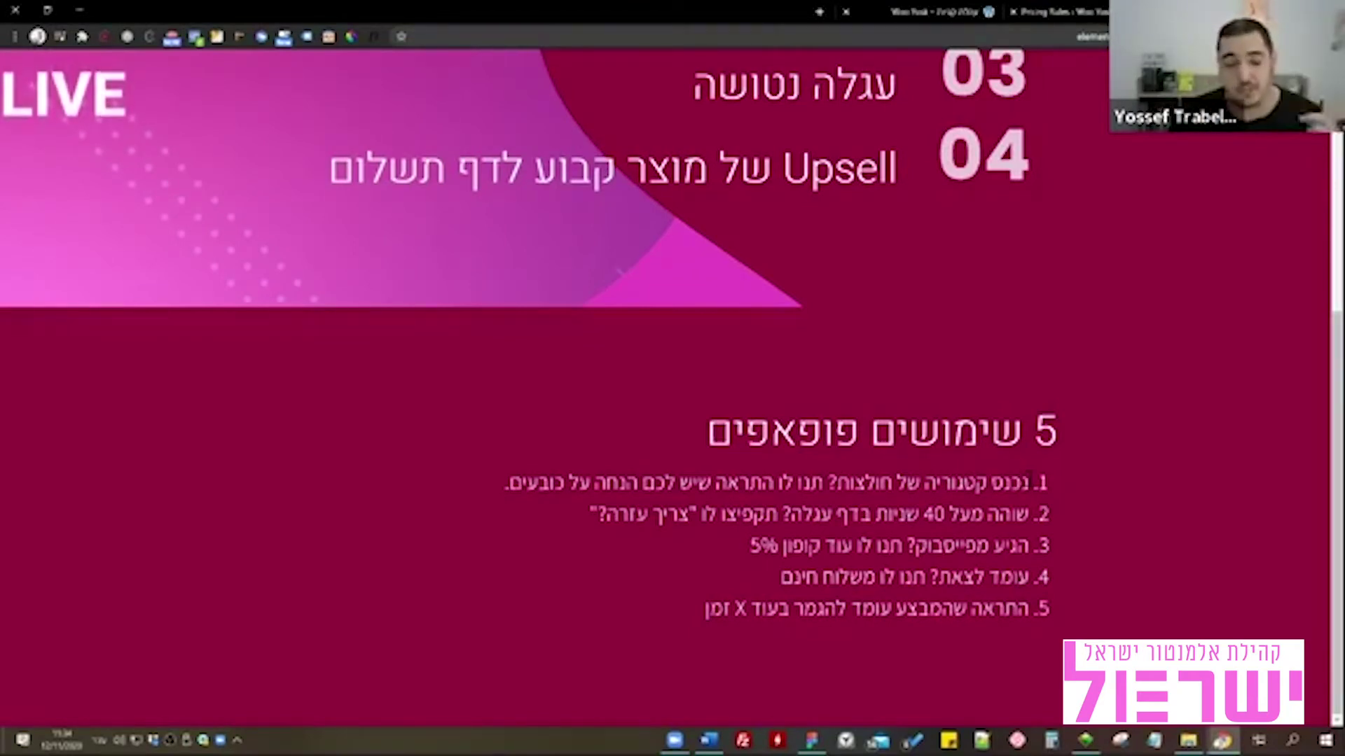
{"action": "left_click_drag", "start_coordinate": [1028, 479], "coordinate": [829, 484]}
{"action": "left_click", "coordinate": [831, 484]}
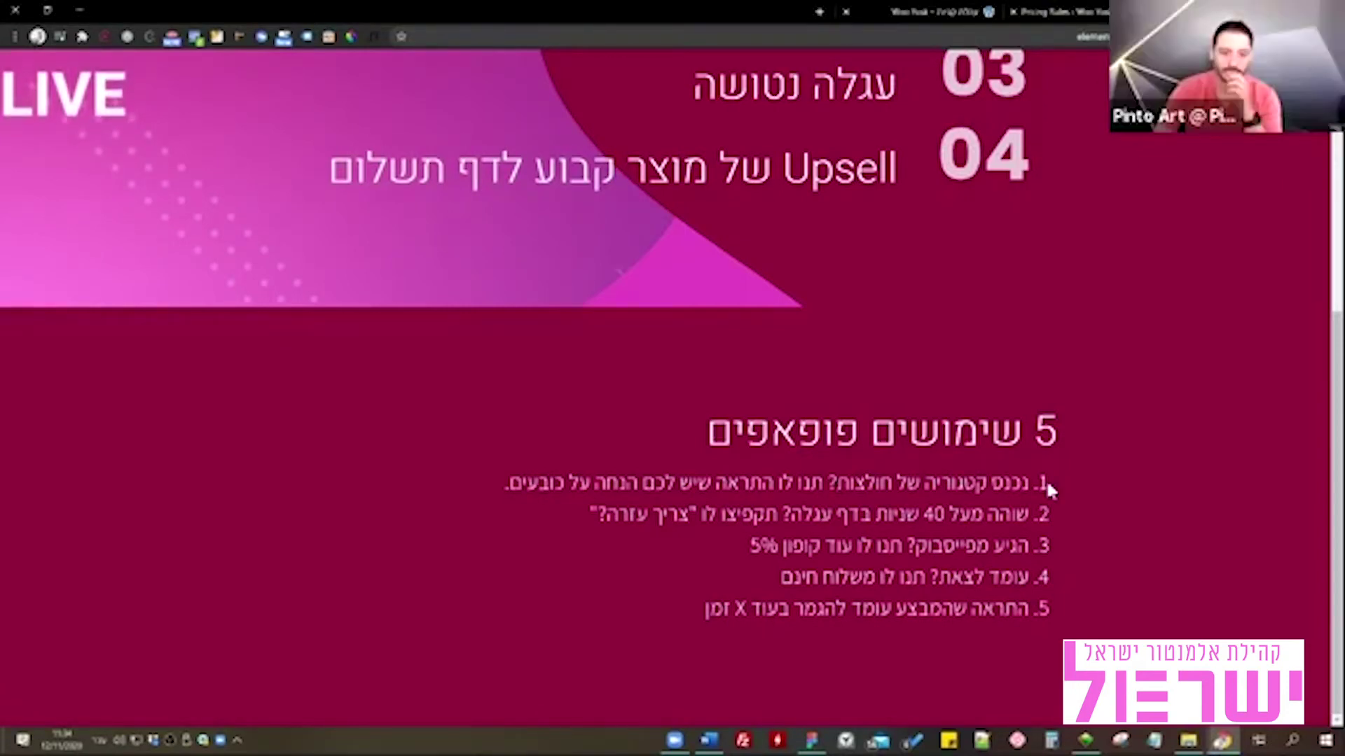
{"action": "left_click_drag", "start_coordinate": [1026, 479], "coordinate": [837, 483]}
{"action": "left_click", "coordinate": [839, 484]}
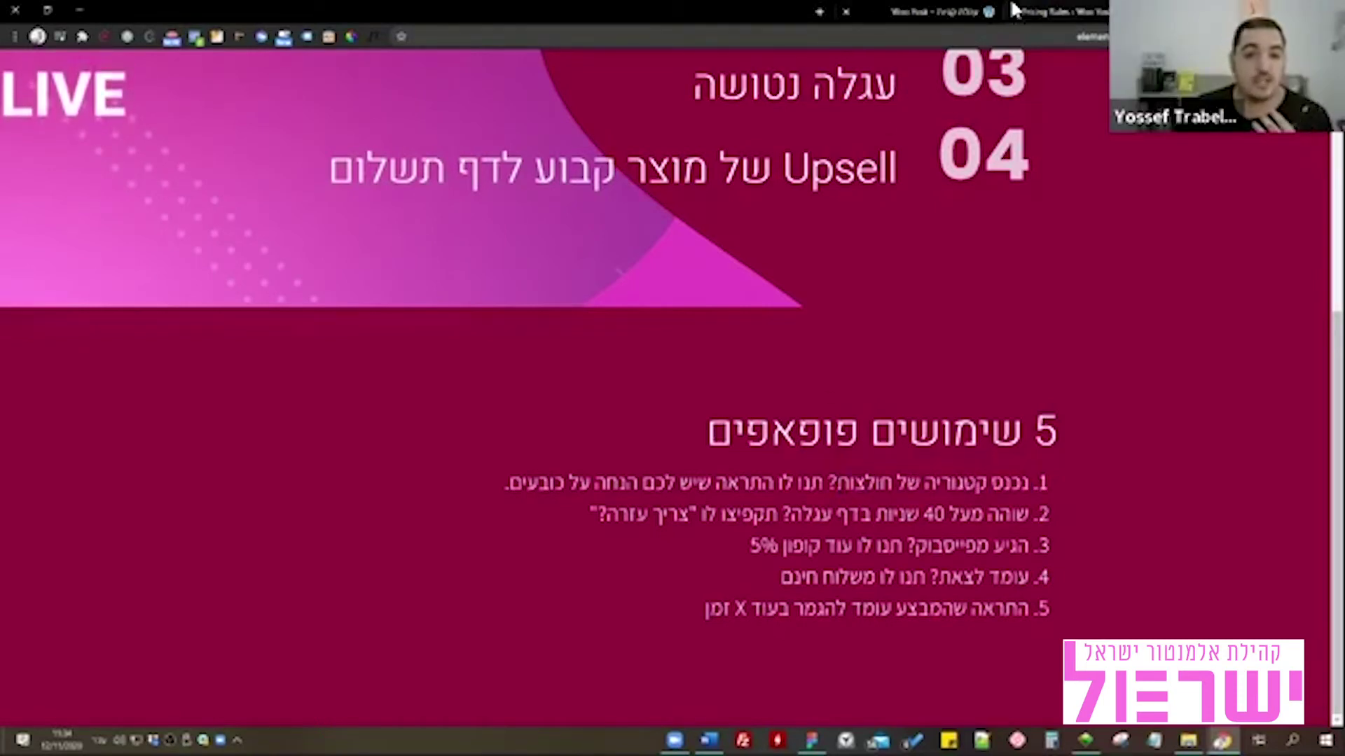
Return to the store's cart, dismiss the help popup and open the shirts category (חולצות) to show its popup.
{"action": "left_click", "coordinate": [931, 12]}
{"action": "scroll", "coordinate": [814, 295], "scroll_direction": "up", "scroll_amount": 3}
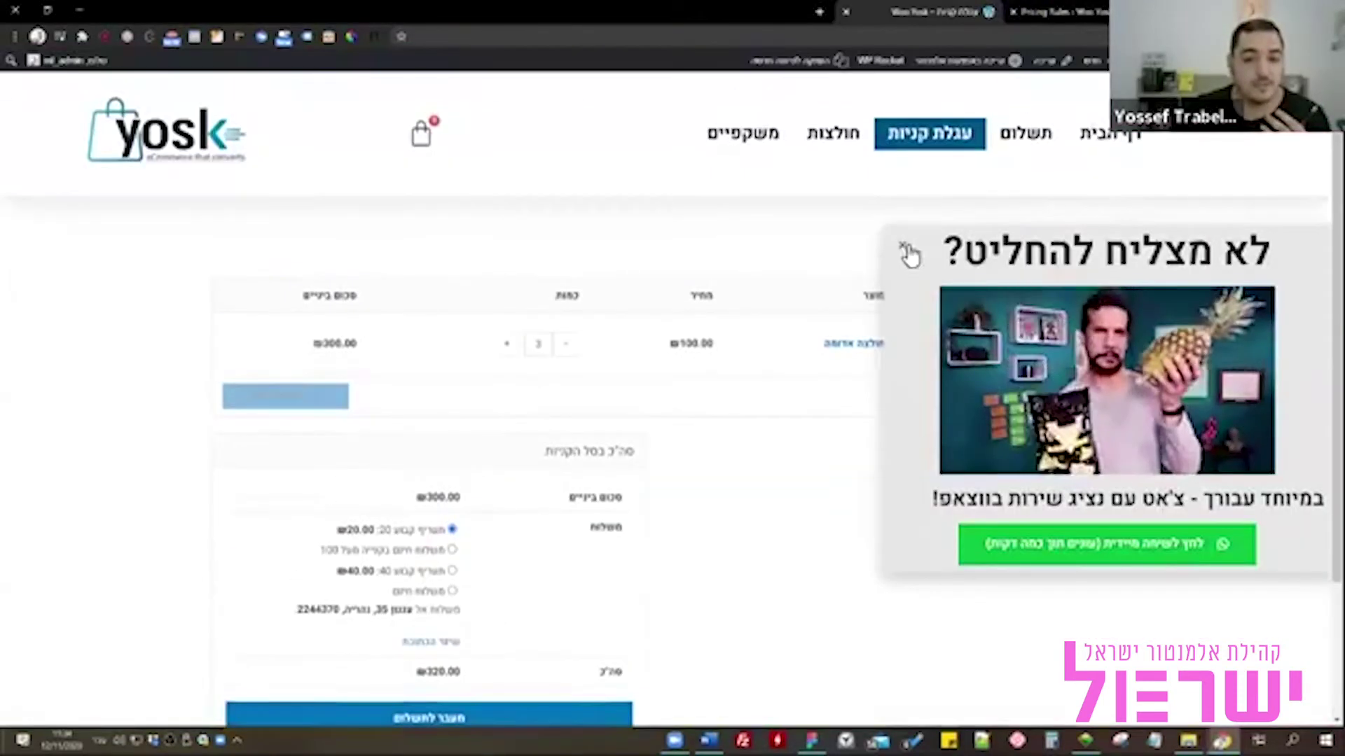
{"action": "left_click", "coordinate": [902, 247]}
{"action": "left_click", "coordinate": [848, 149]}
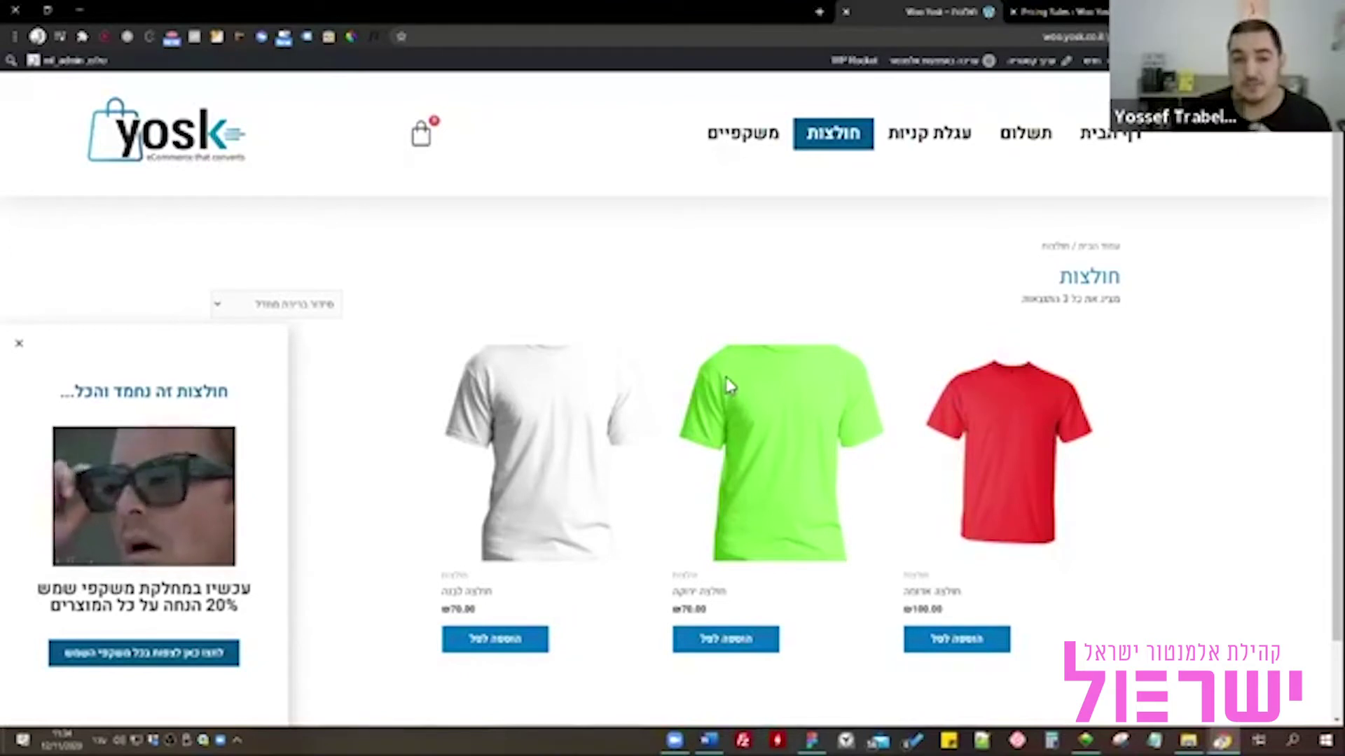
Open the shirts category popup (חולצות) for editing in Elementor in a separate tab and view its heading and popup layout settings.
{"action": "mouse_move", "coordinate": [948, 59]}
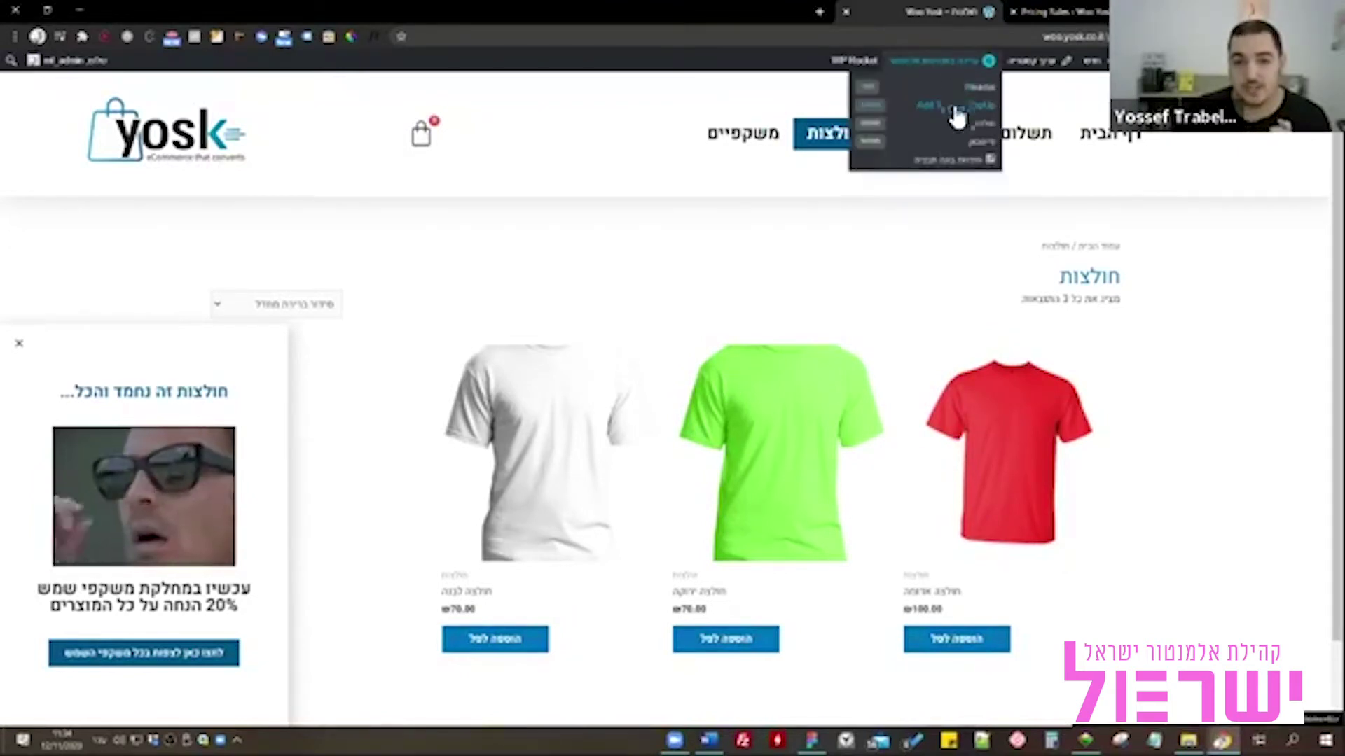
{"action": "middle_click", "coordinate": [906, 92]}
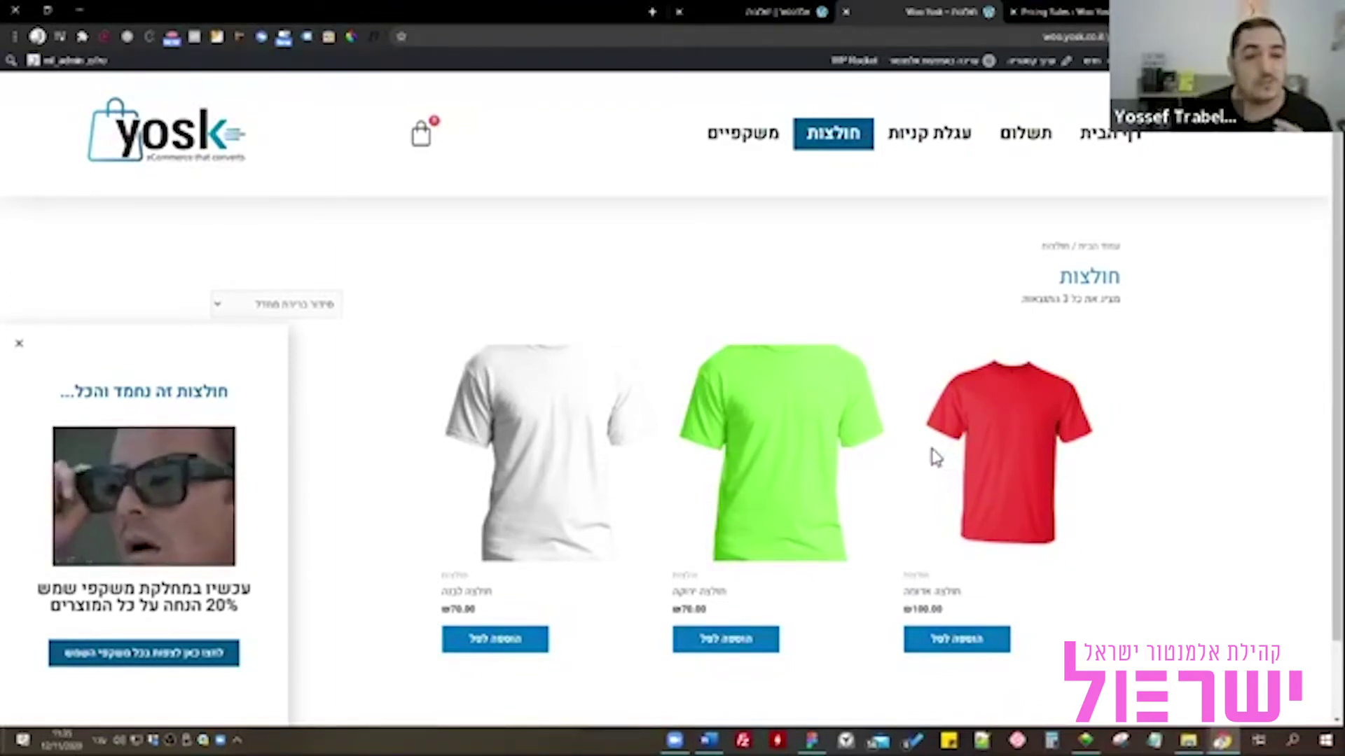
{"action": "left_click_drag", "start_coordinate": [250, 586], "coordinate": [99, 613]}
{"action": "left_click", "coordinate": [98, 613]}
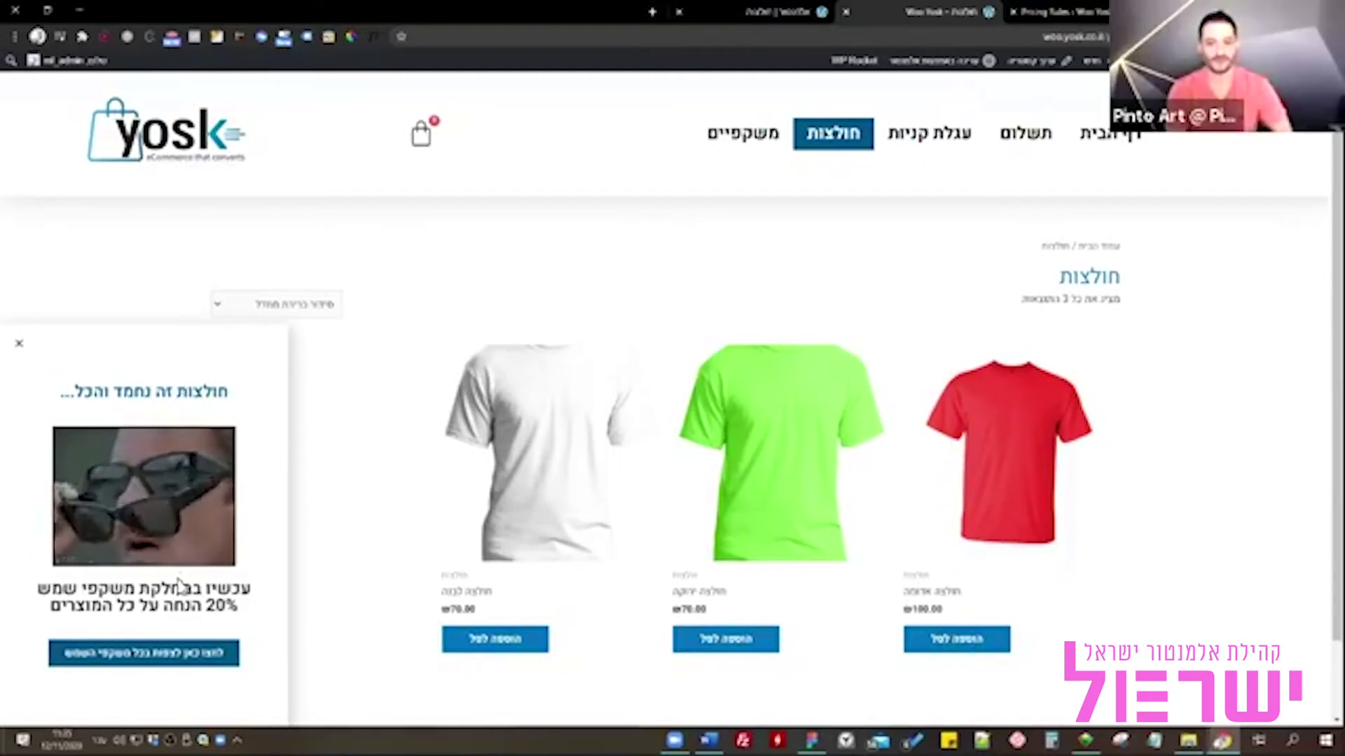
{"action": "left_click", "coordinate": [763, 15]}
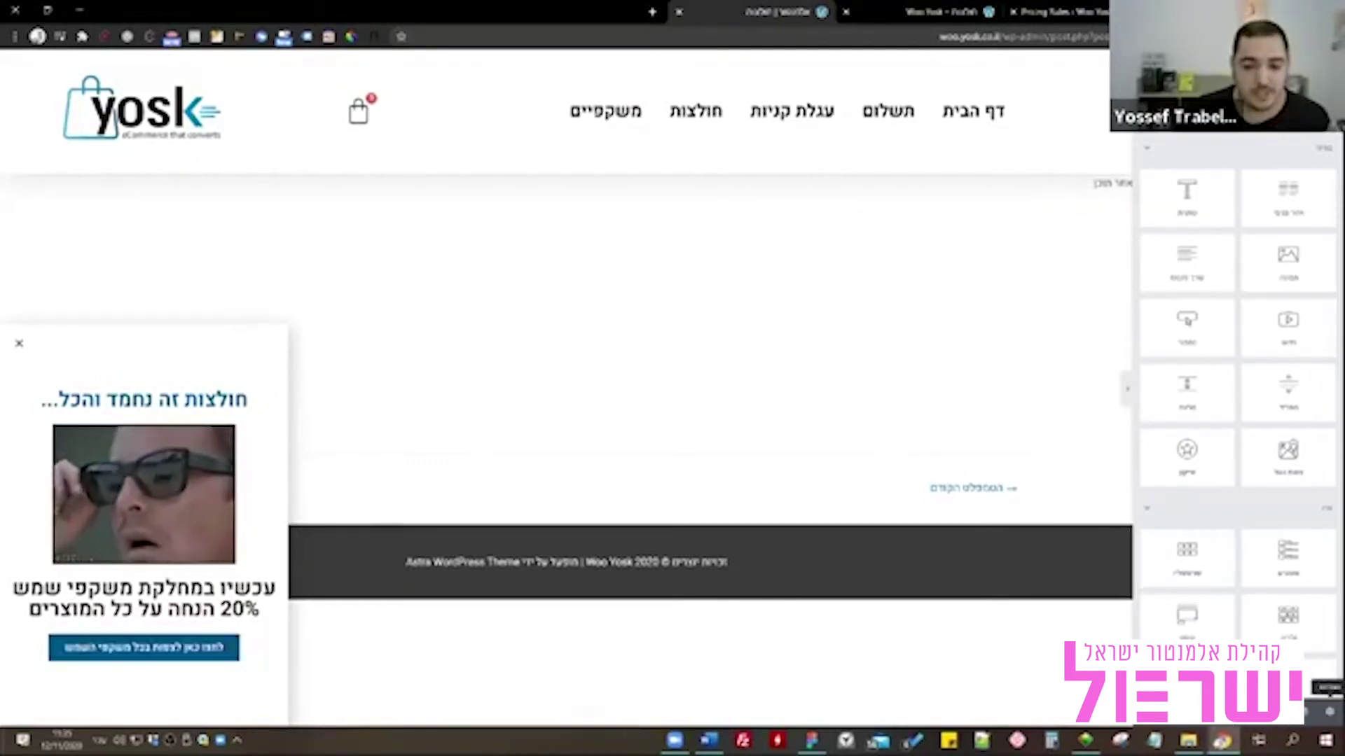
{"action": "left_click", "coordinate": [1314, 711]}
{"action": "left_click", "coordinate": [237, 396]}
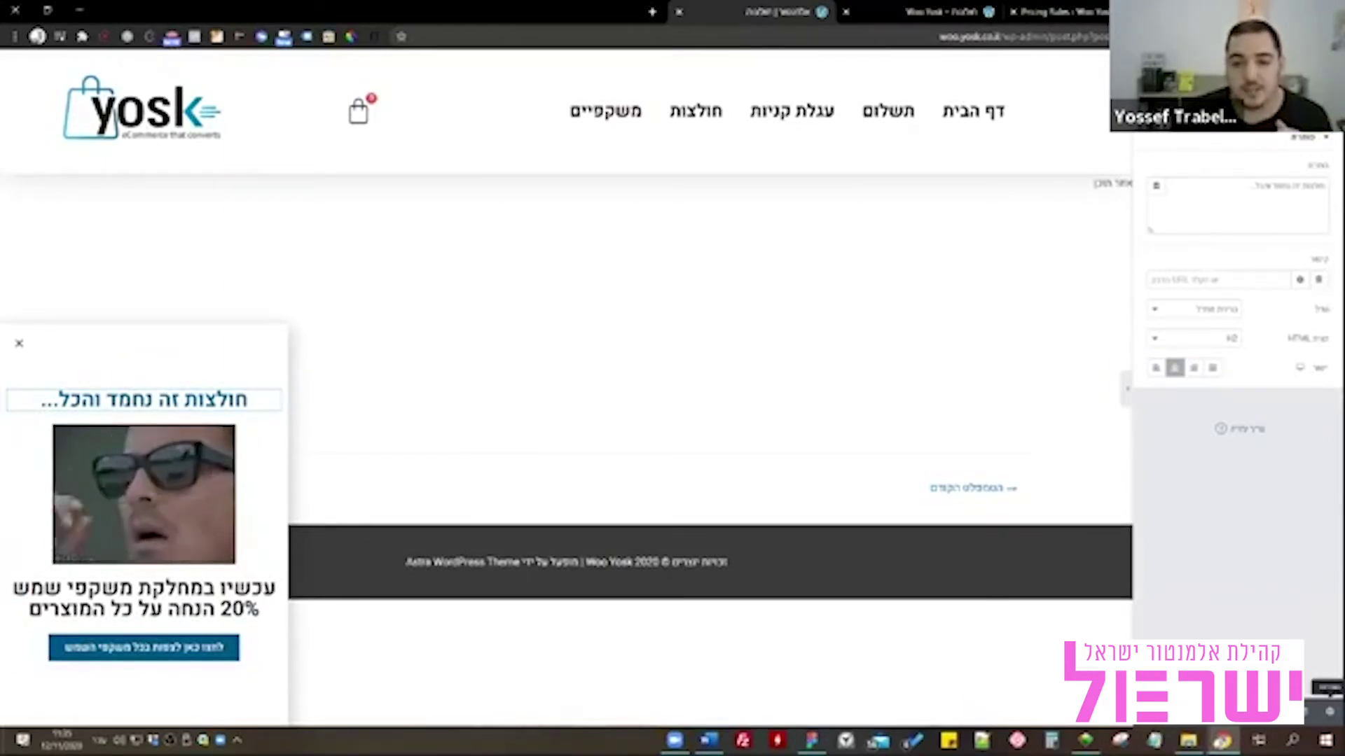
{"action": "left_click", "coordinate": [1328, 710]}
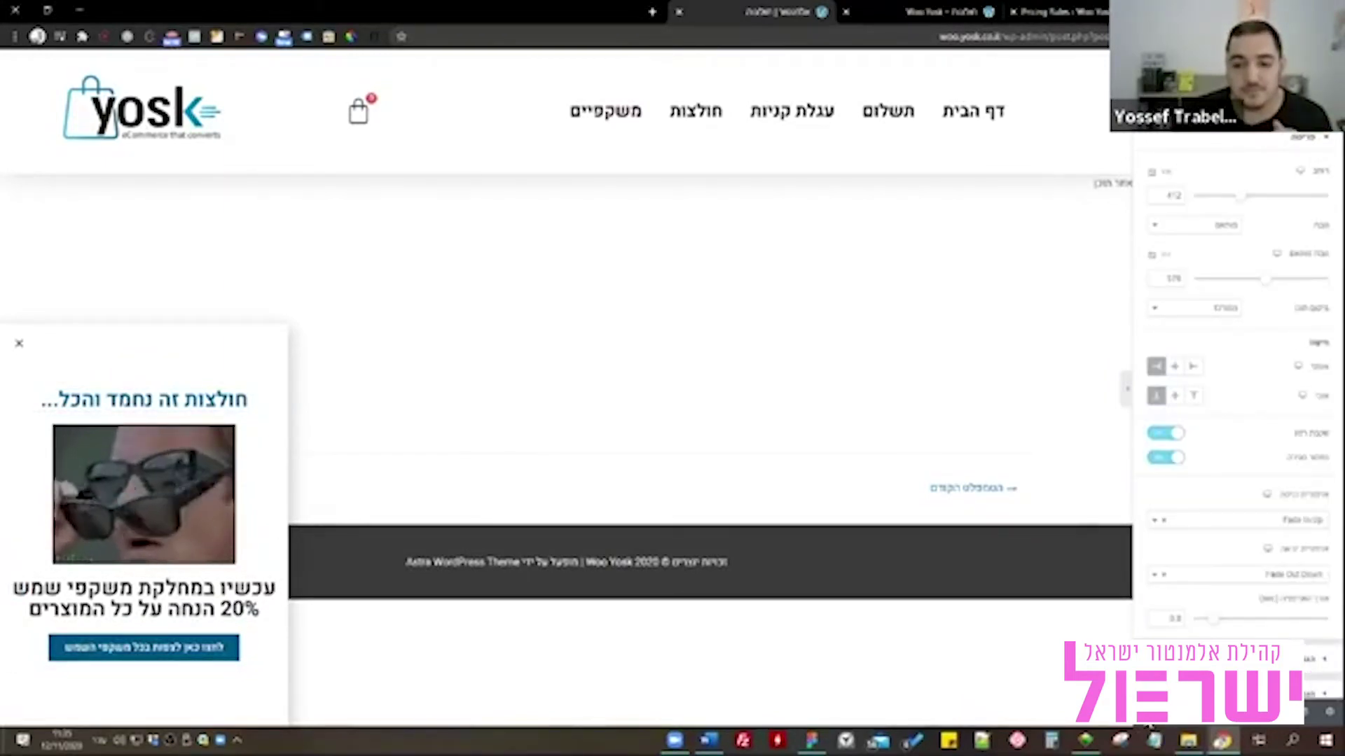
Open the shirts popup's display conditions and review the condition type, product category and shirts term choices without changing them.
{"action": "left_click", "coordinate": [1142, 711]}
{"action": "left_click", "coordinate": [1289, 601]}
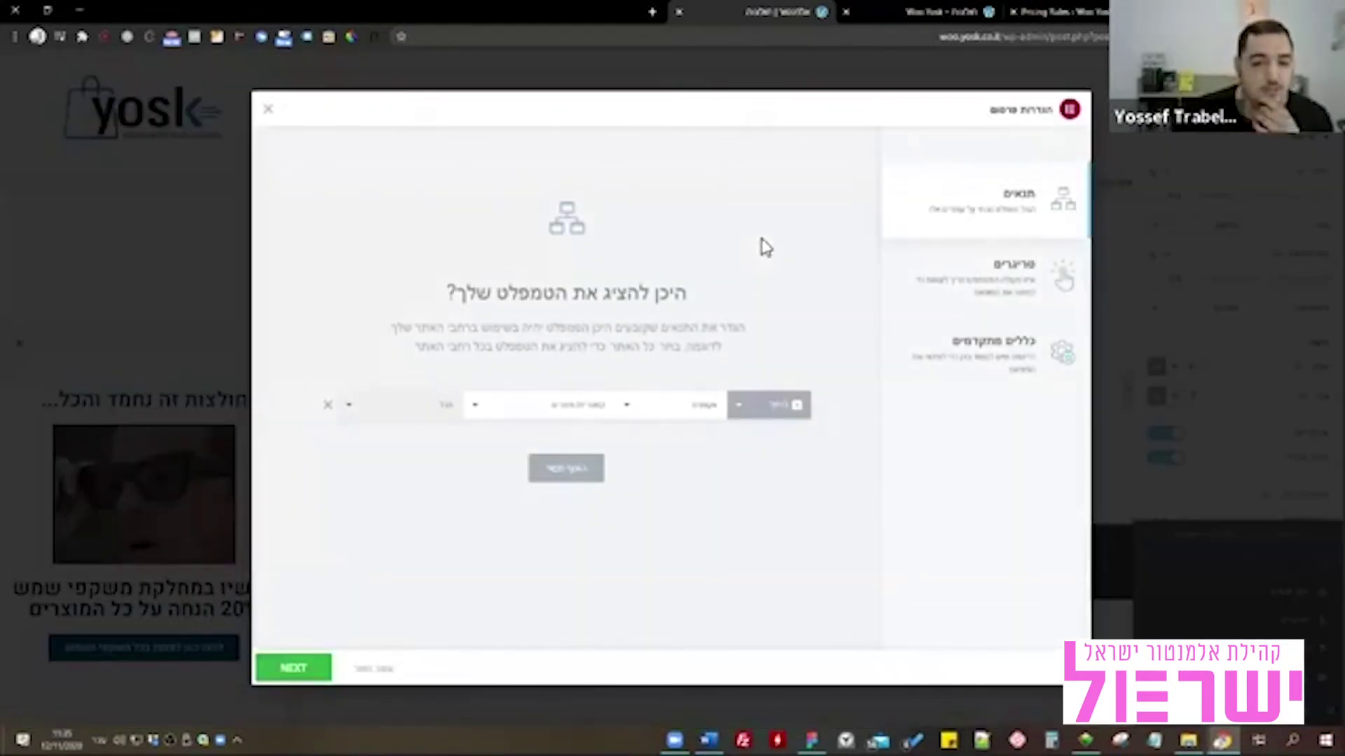
{"action": "left_click", "coordinate": [709, 408]}
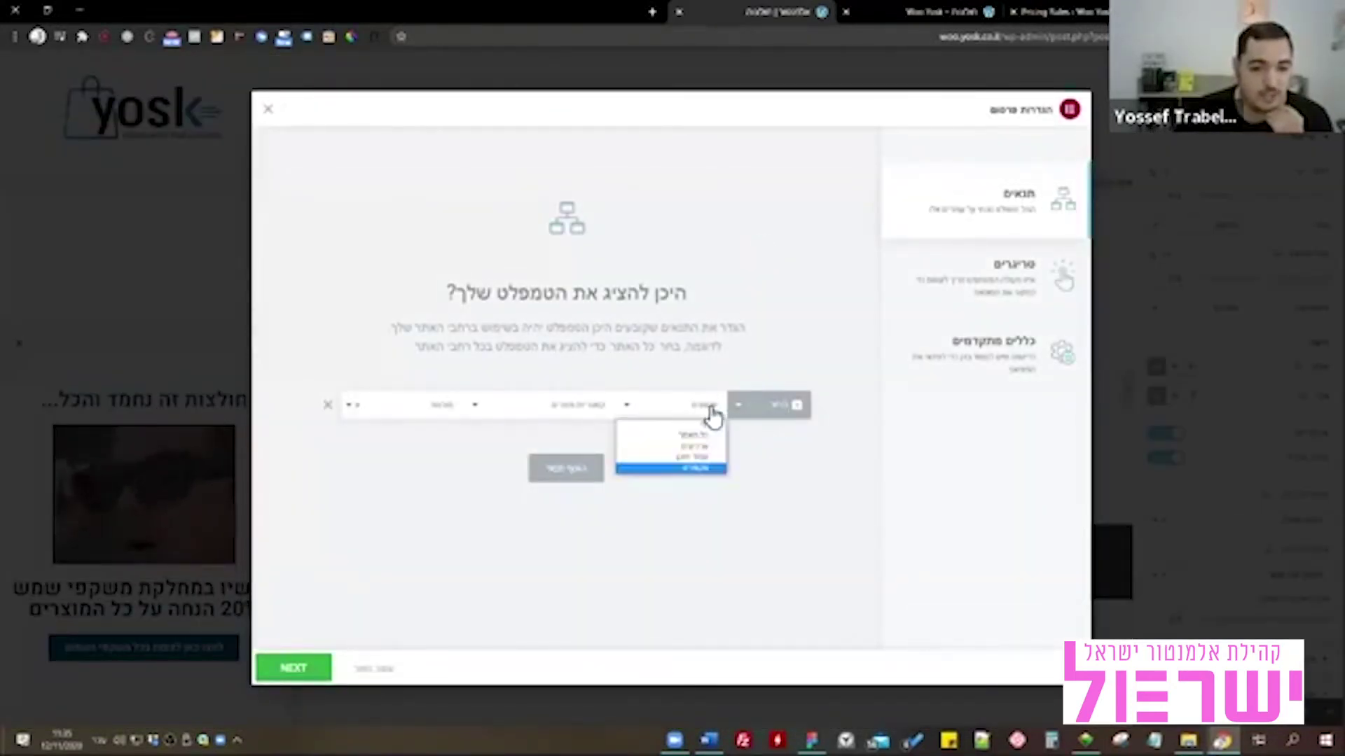
{"action": "left_click", "coordinate": [586, 431]}
{"action": "left_click", "coordinate": [581, 424]}
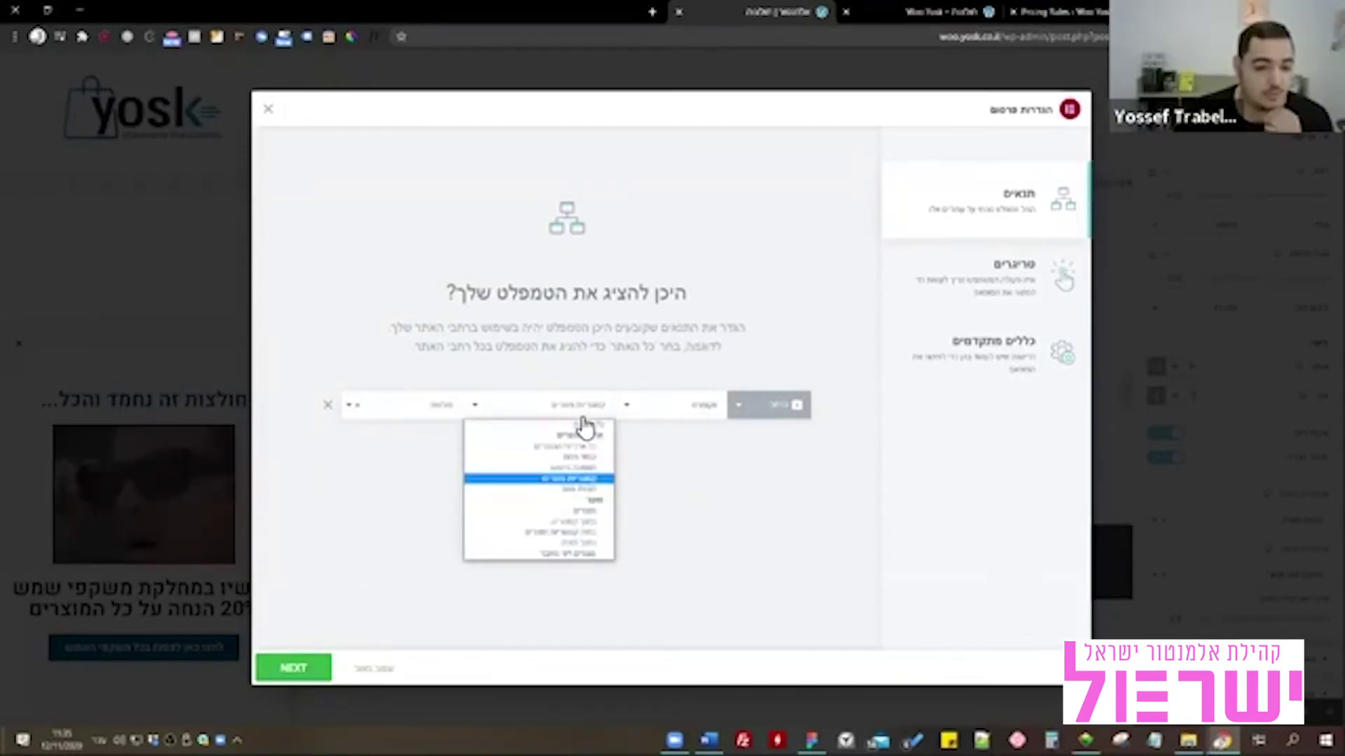
{"action": "left_click", "coordinate": [424, 414]}
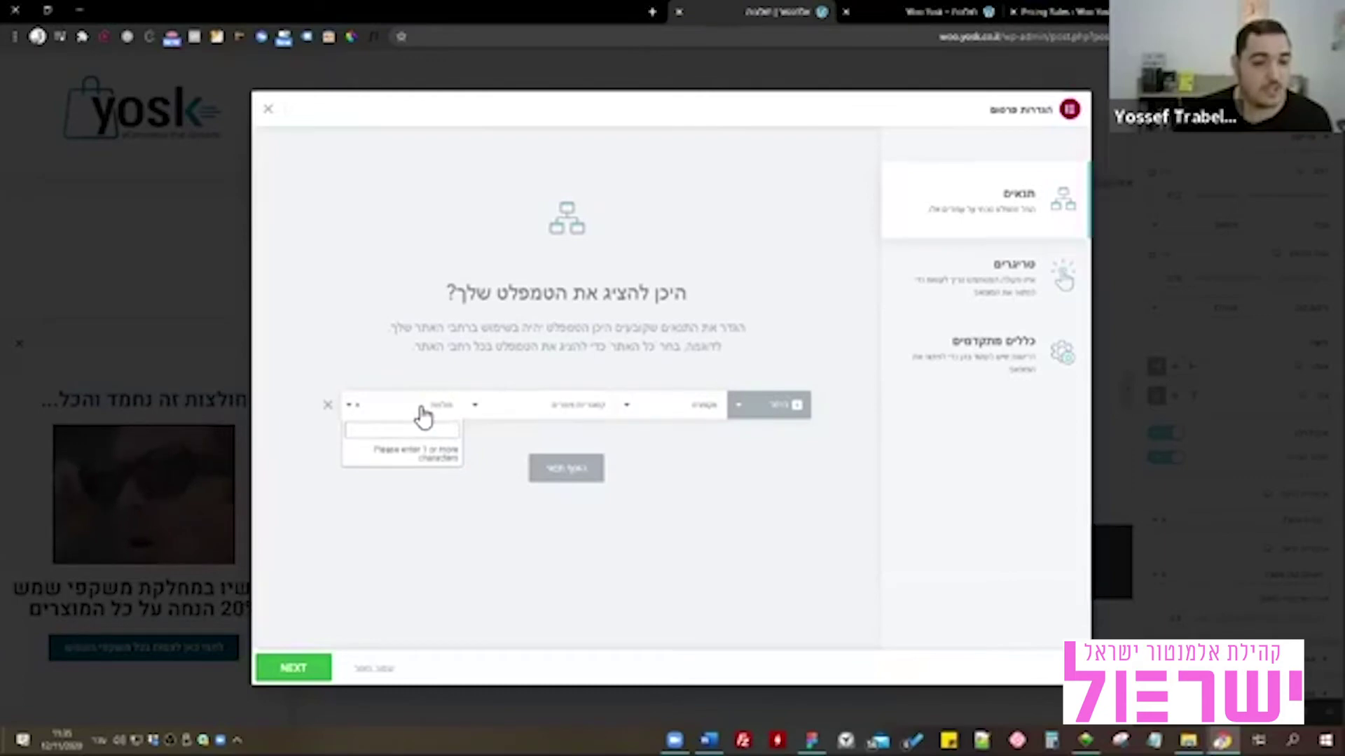
Review the shirts popup's page-load trigger with its delay in seconds and bring up the advanced rules.
{"action": "left_click", "coordinate": [998, 300]}
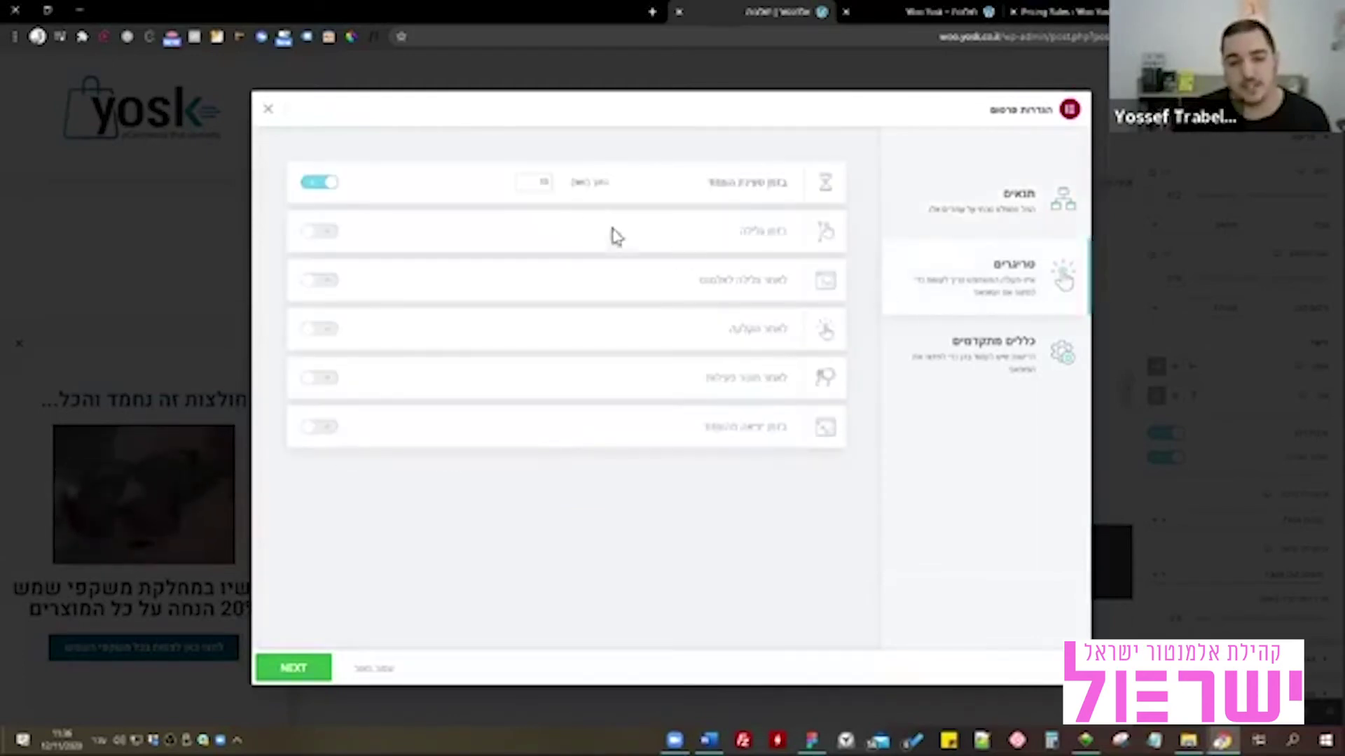
{"action": "left_click", "coordinate": [540, 182]}
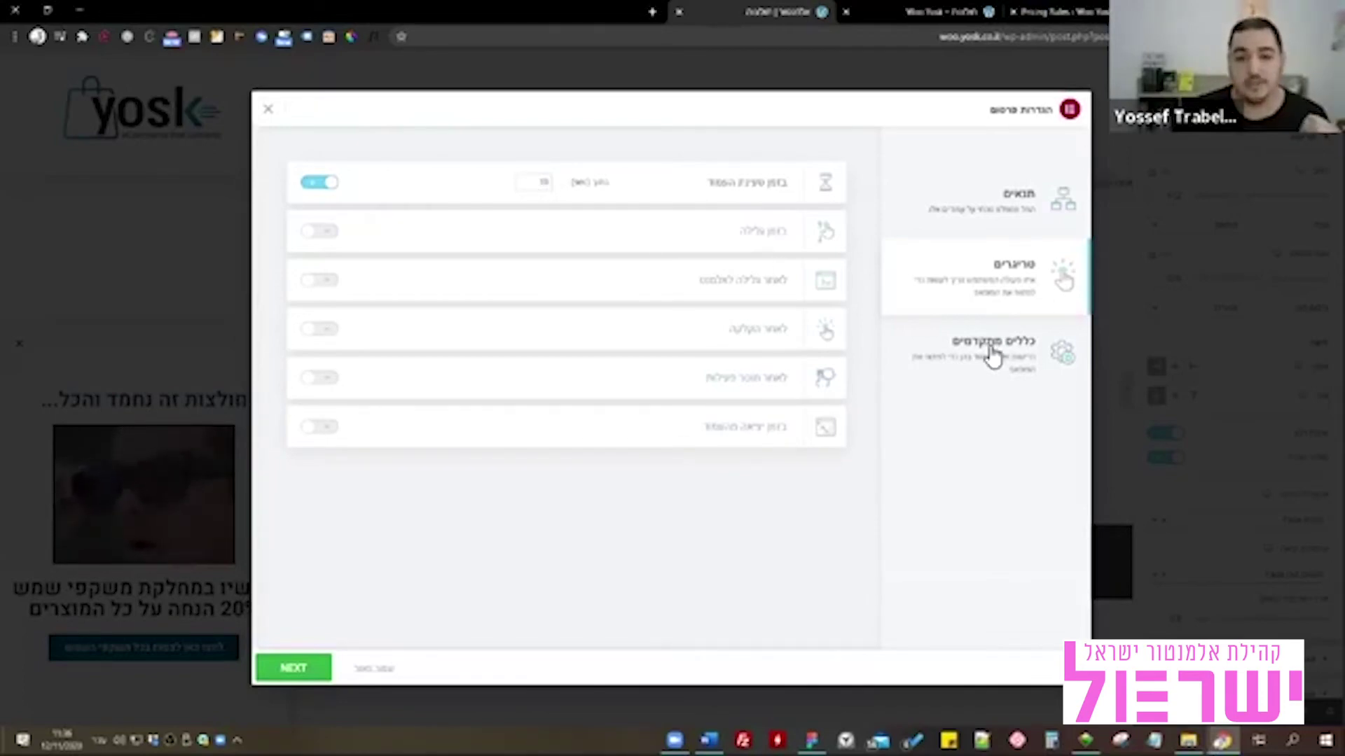
{"action": "left_click", "coordinate": [993, 355]}
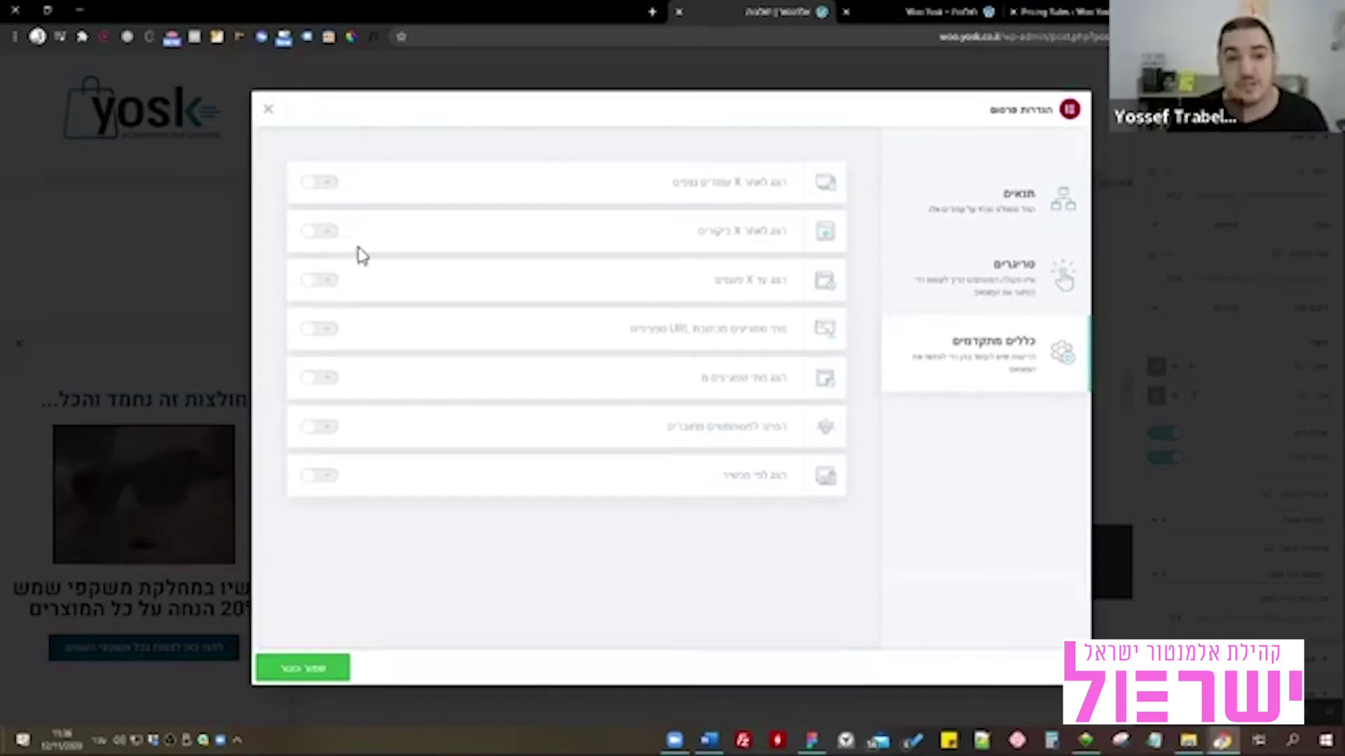
Try enabling the rule that shows the popup up to X times, and close the popup editor without saving.
{"action": "left_click", "coordinate": [316, 282]}
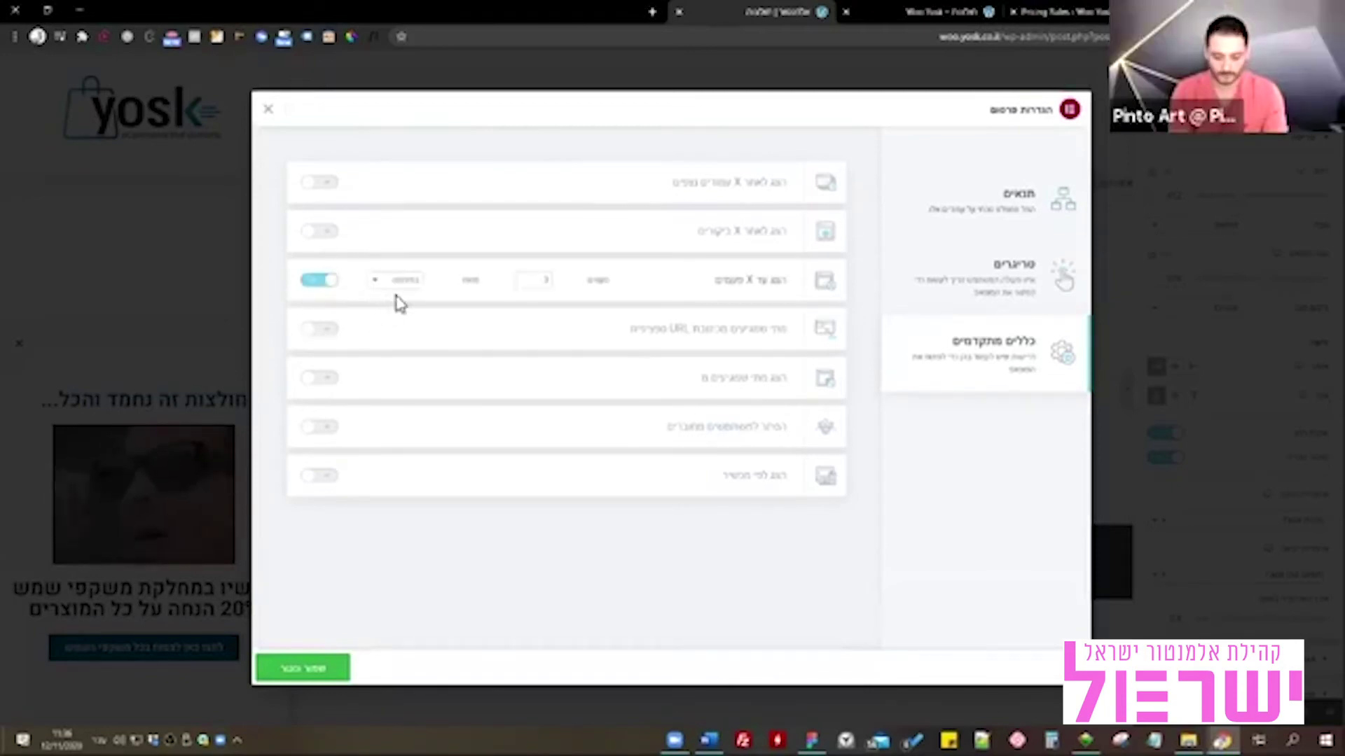
{"action": "left_click", "coordinate": [1023, 279]}
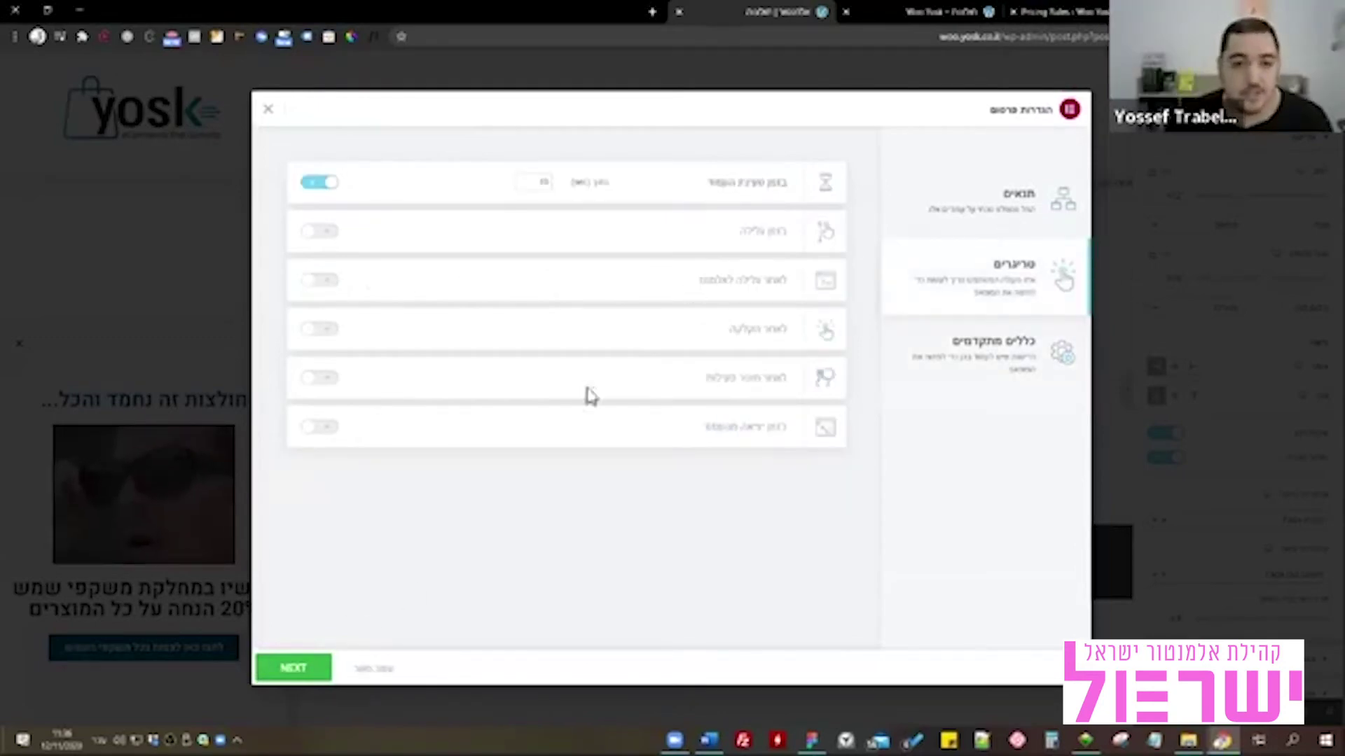
{"action": "left_click", "coordinate": [678, 13]}
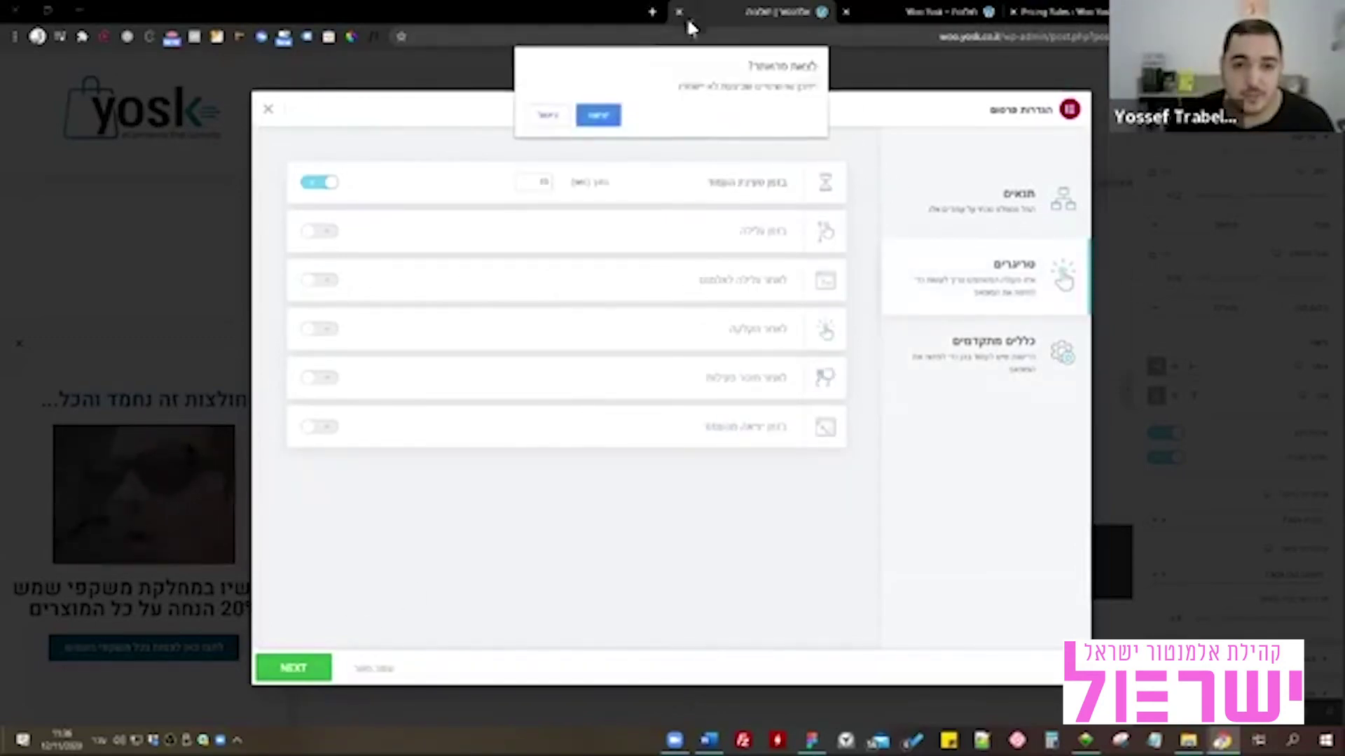
{"action": "left_click", "coordinate": [612, 135]}
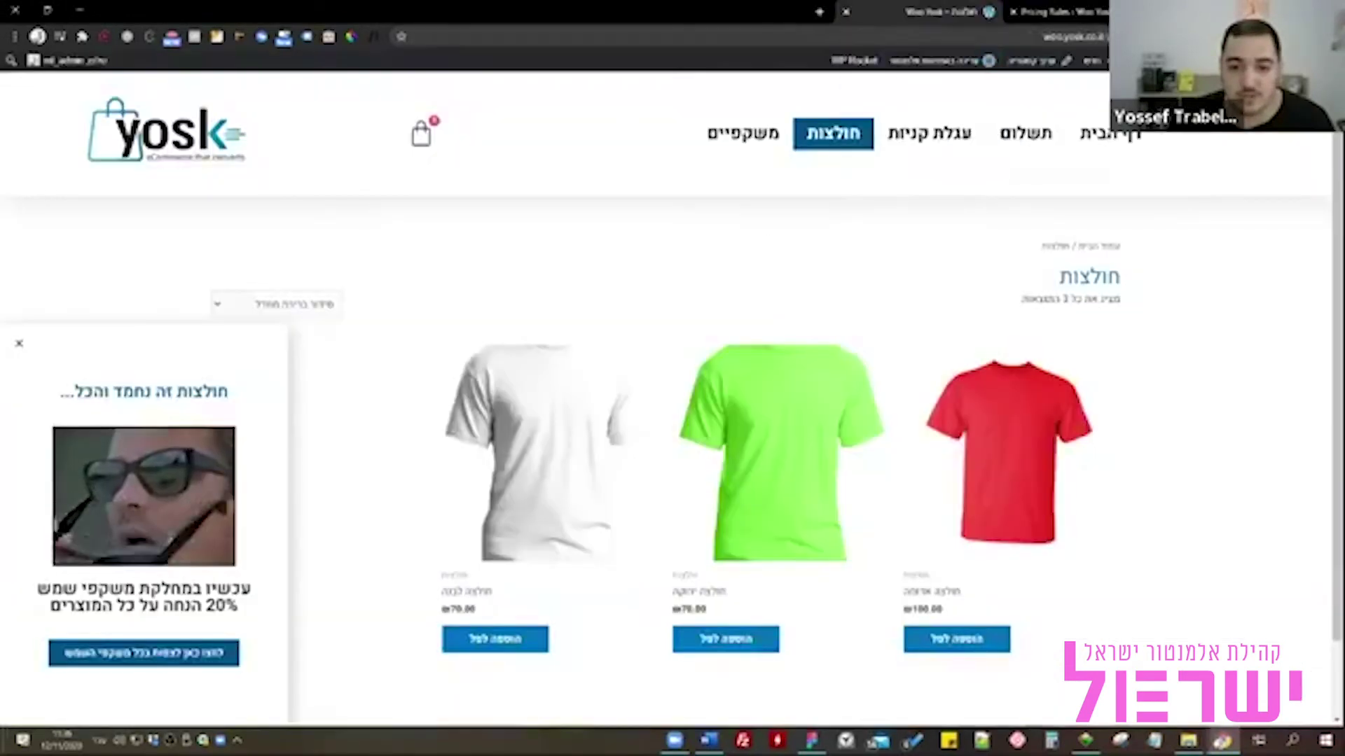
Return to the conversion tips page and highlight the second popup use, about visitors staying over 40 seconds on the cart page.
{"action": "key", "text": "ctrl+Tab"}
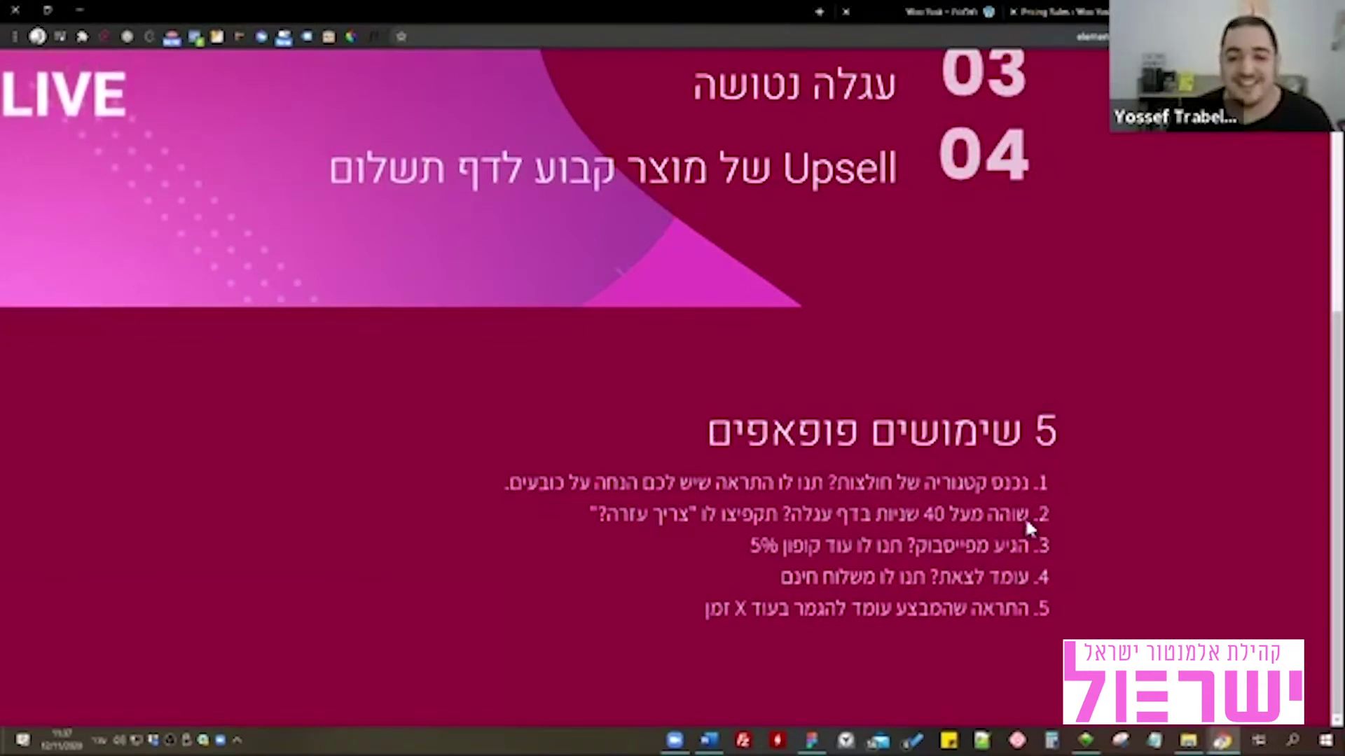
{"action": "left_click_drag", "start_coordinate": [1029, 517], "coordinate": [767, 516]}
{"action": "left_click", "coordinate": [764, 523]}
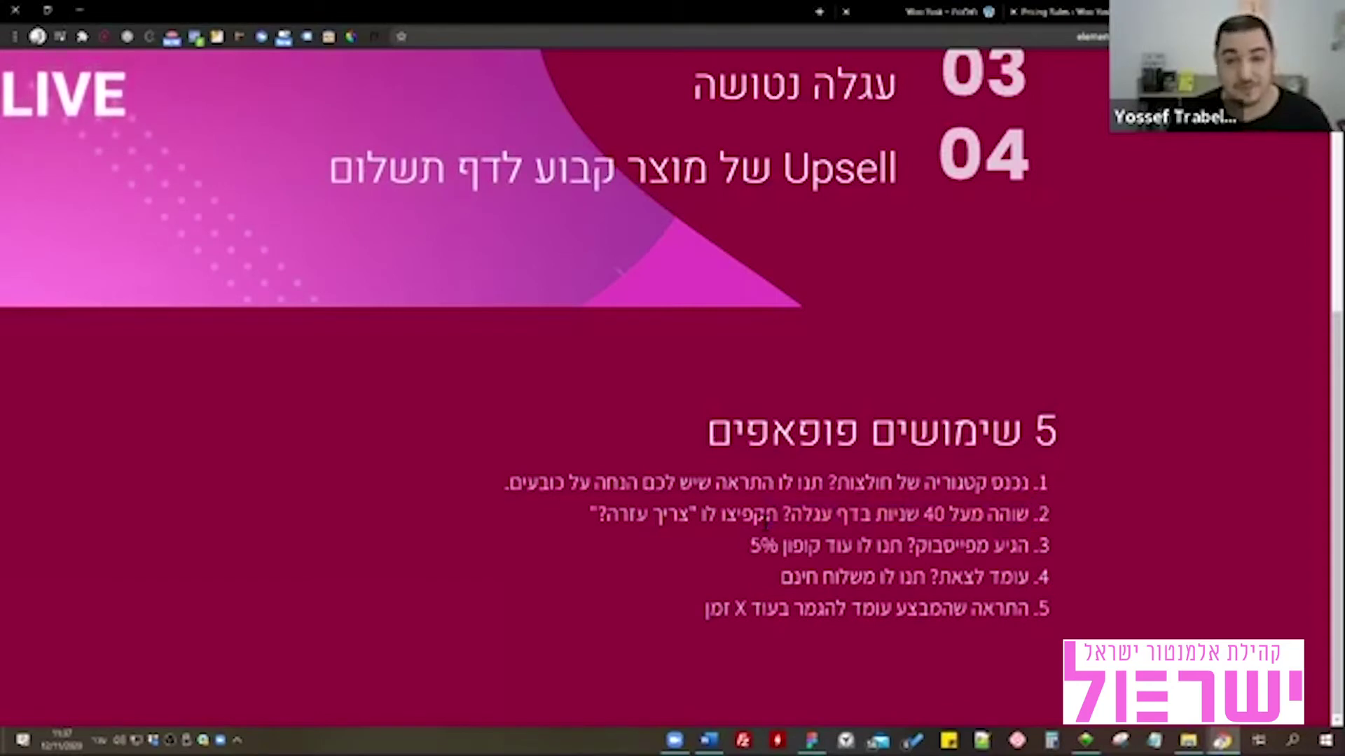
{"action": "left_click_drag", "start_coordinate": [987, 517], "coordinate": [844, 517]}
{"action": "left_click", "coordinate": [843, 517]}
Return to the store and go to the full cart page through the mini cart to show its help popup.
{"action": "left_click", "coordinate": [875, 14]}
{"action": "left_click", "coordinate": [421, 135]}
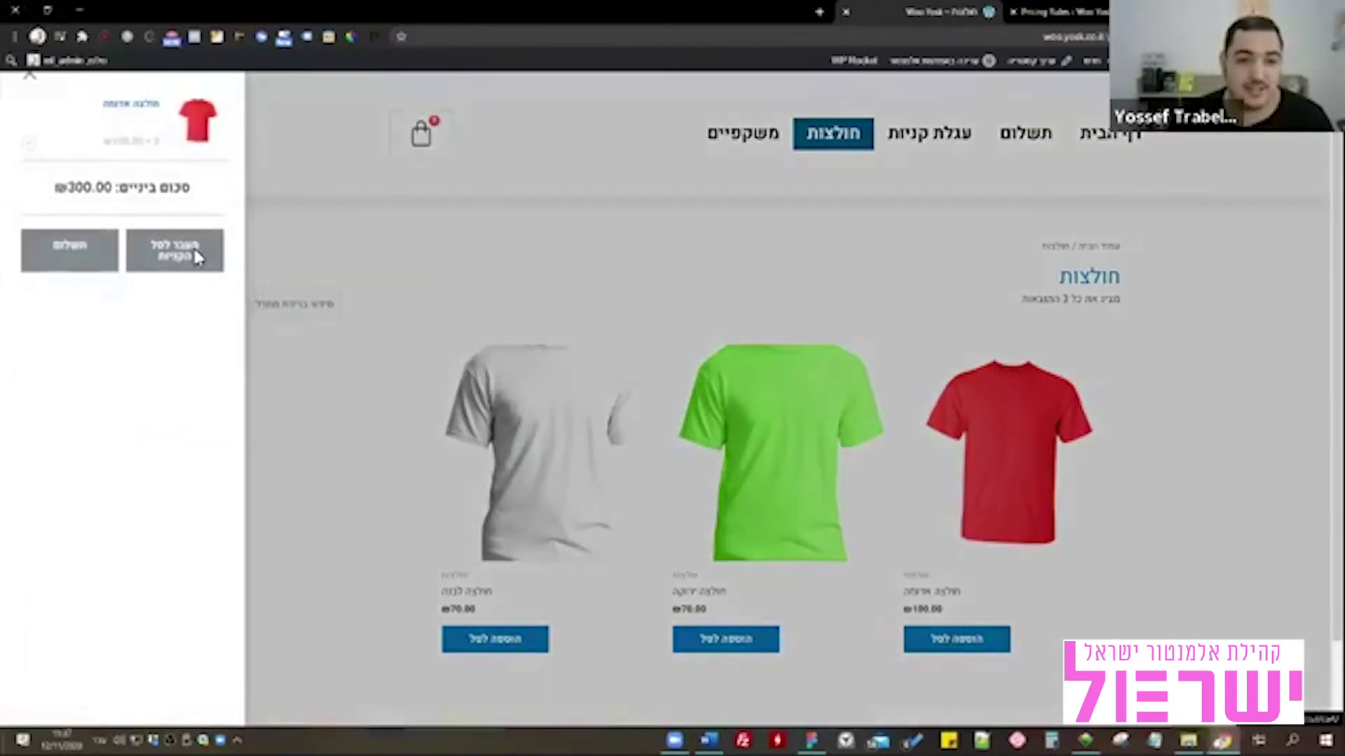
{"action": "left_click", "coordinate": [195, 255]}
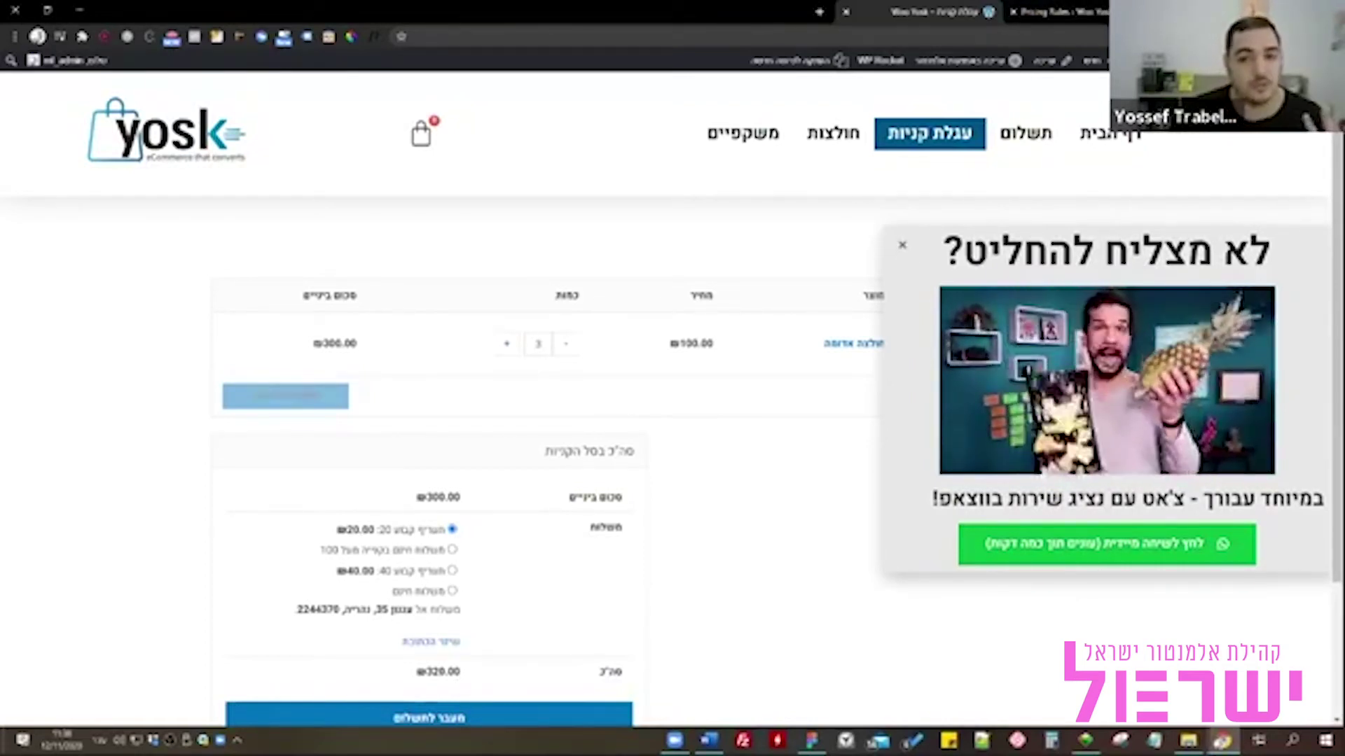
Go back to the popup uses list and highlight the third one, about a 5% coupon for visitors from Facebook.
{"action": "key", "text": "alt+Tab"}
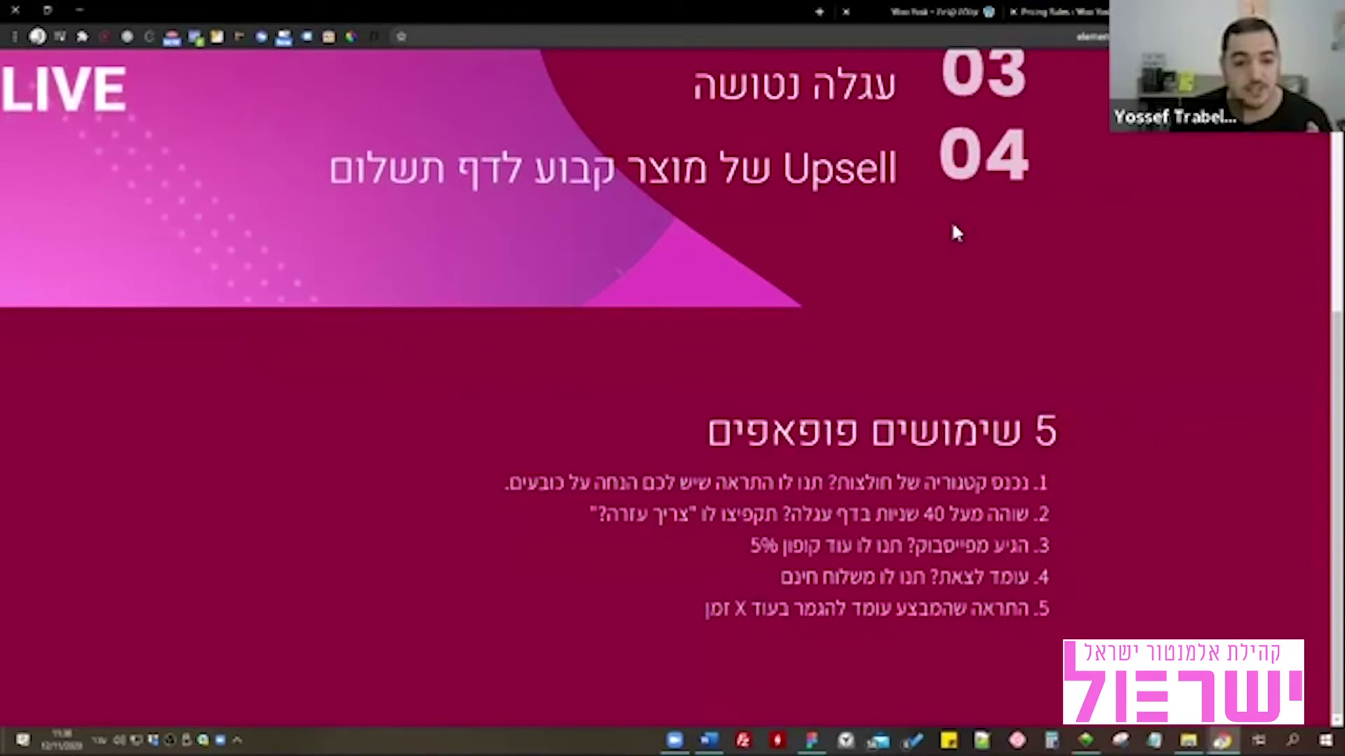
{"action": "left_click_drag", "start_coordinate": [1050, 545], "coordinate": [733, 546]}
{"action": "left_click", "coordinate": [732, 547]}
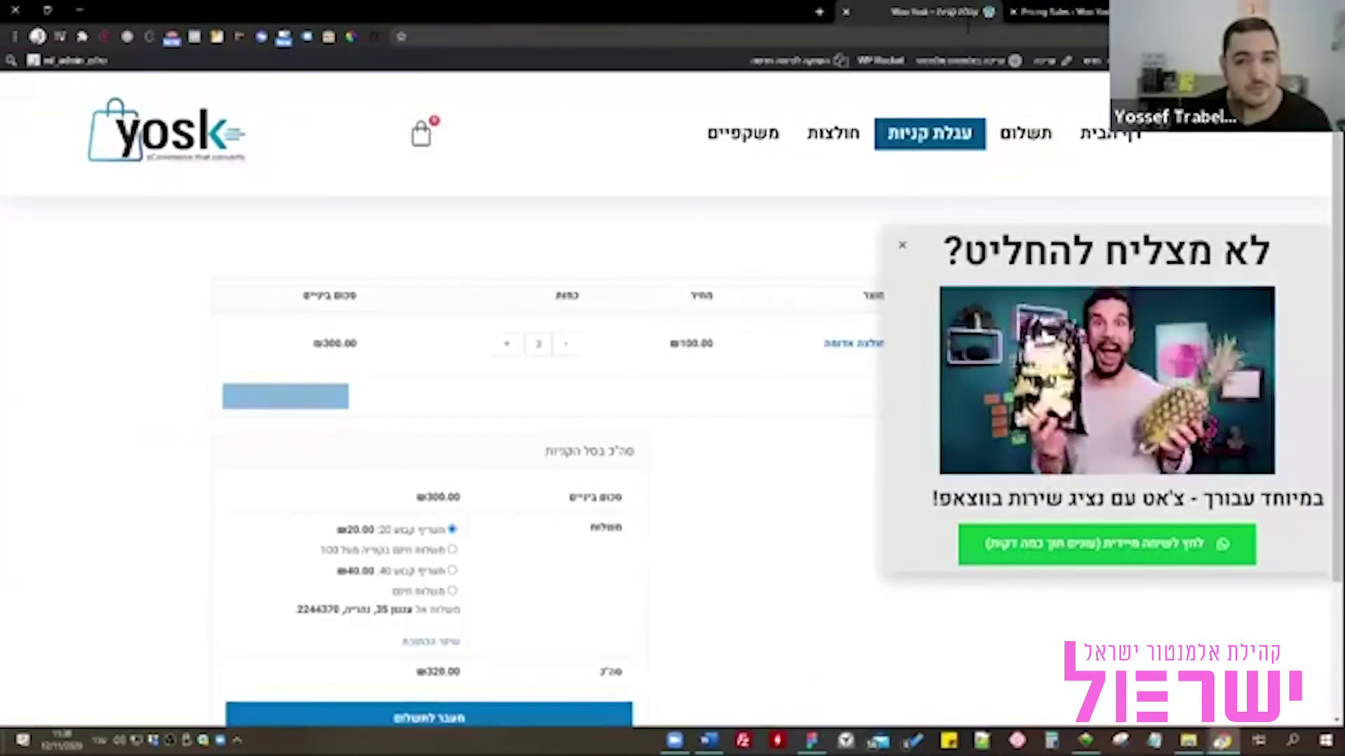
From the store's cart page, open the Facebook popup and the 30-second cart popup in separate Elementor tabs, and view the cart popup.
{"action": "left_click", "coordinate": [938, 12]}
{"action": "middle_click", "coordinate": [1000, 119]}
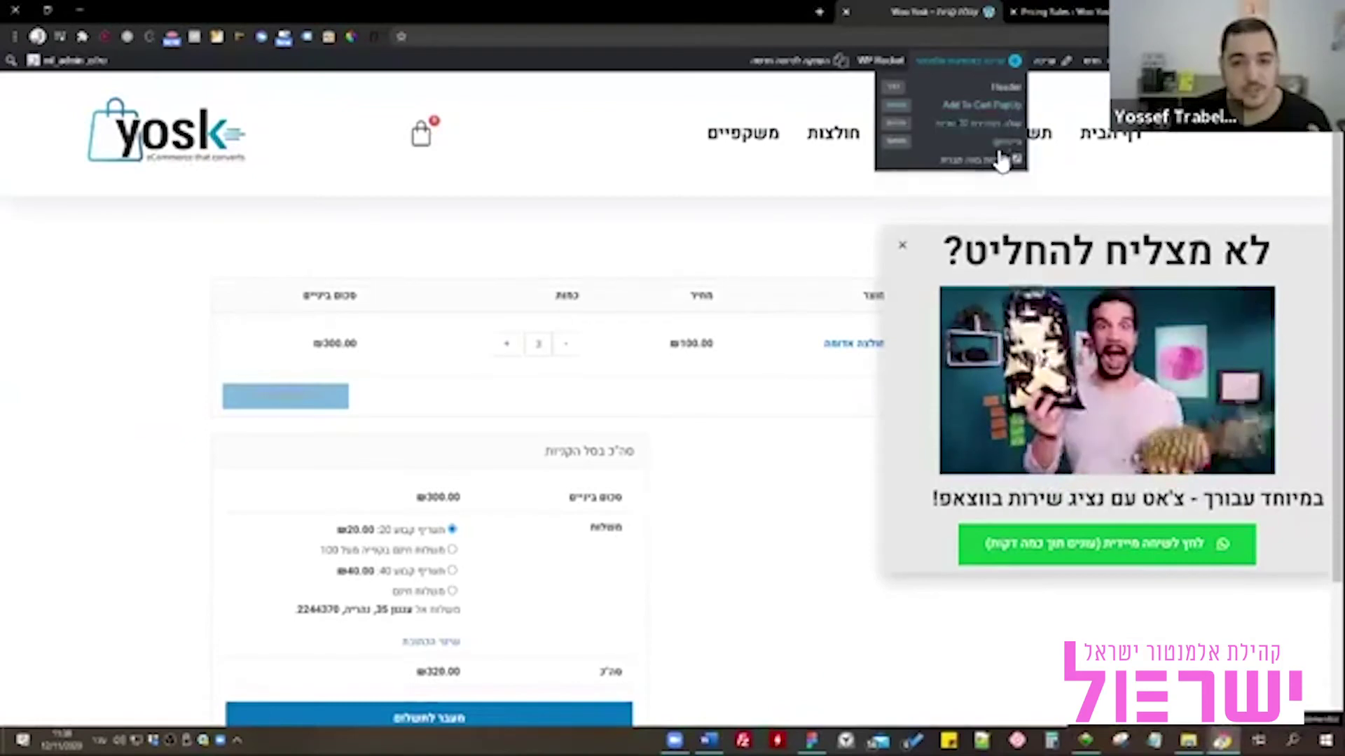
{"action": "middle_click", "coordinate": [1003, 129]}
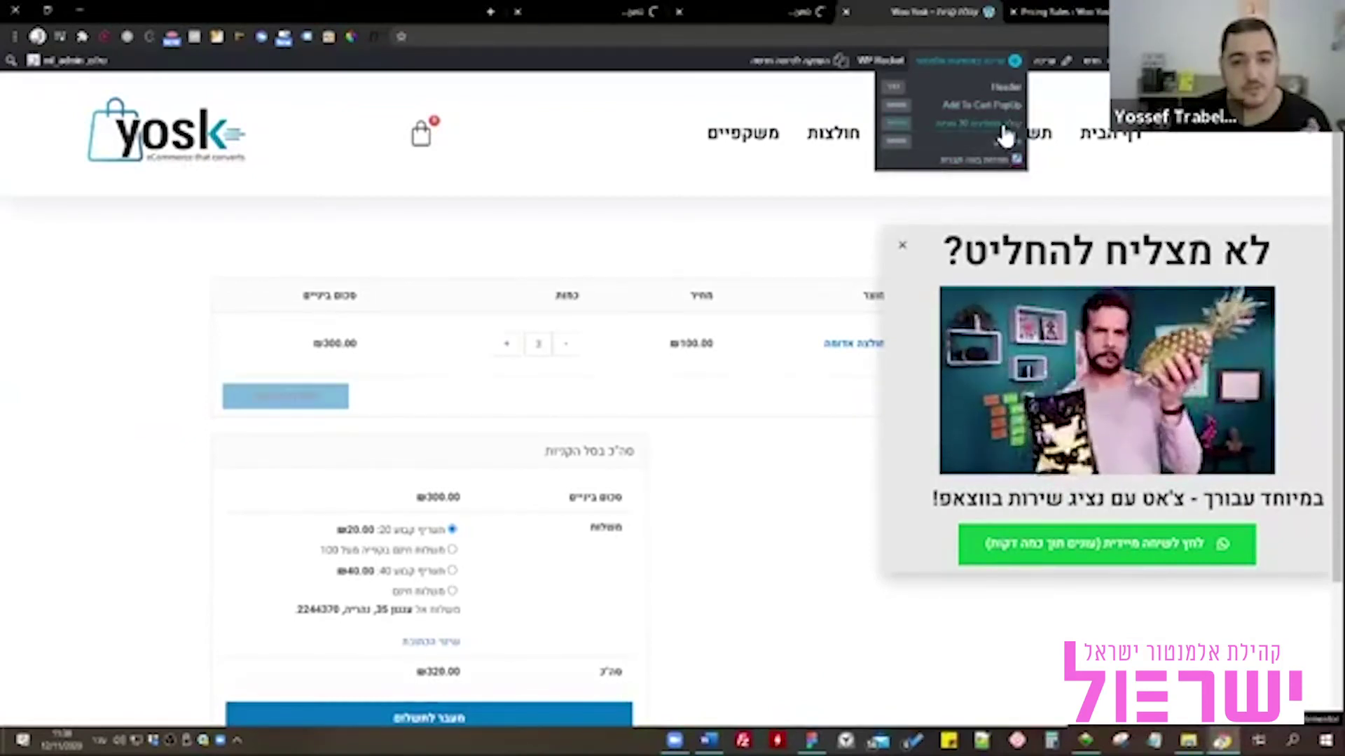
{"action": "left_click", "coordinate": [615, 10]}
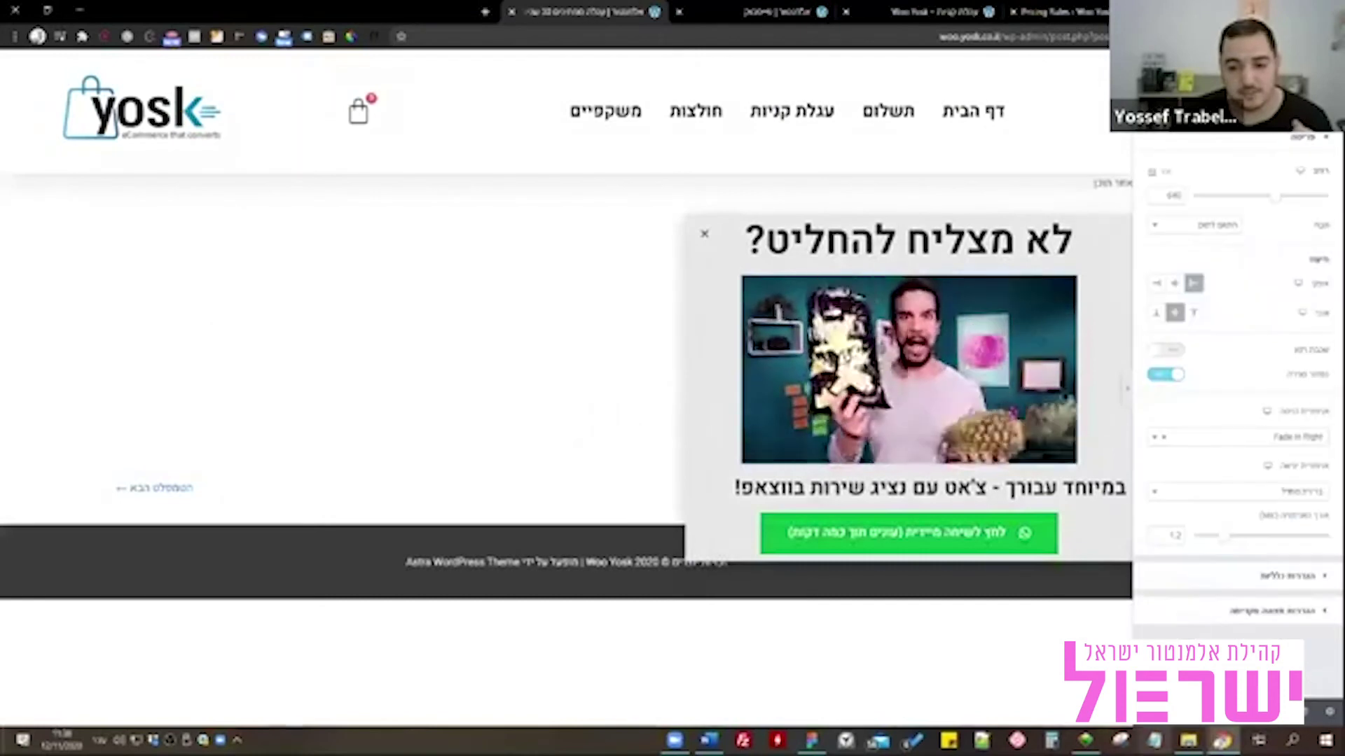
Review the cart popup's display conditions and triggers without changing them.
{"action": "left_click", "coordinate": [1291, 590]}
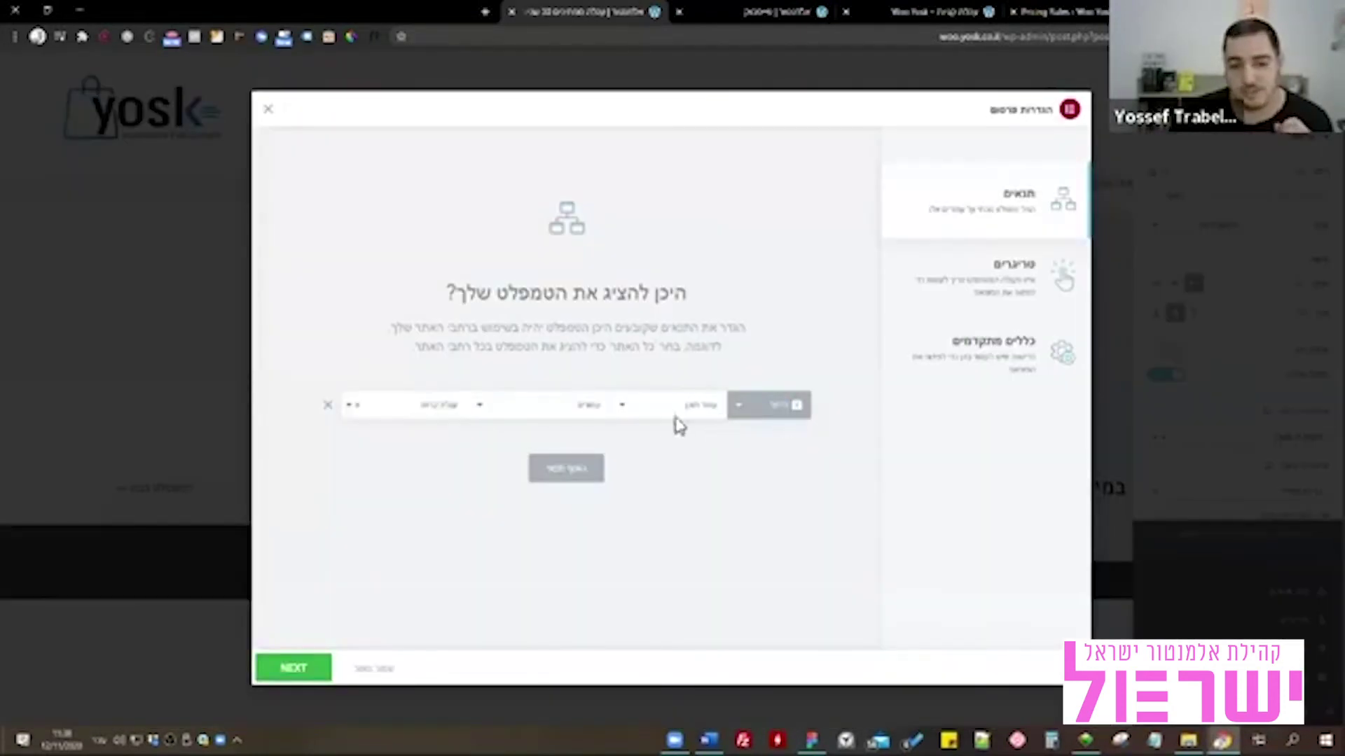
{"action": "left_click", "coordinate": [713, 412]}
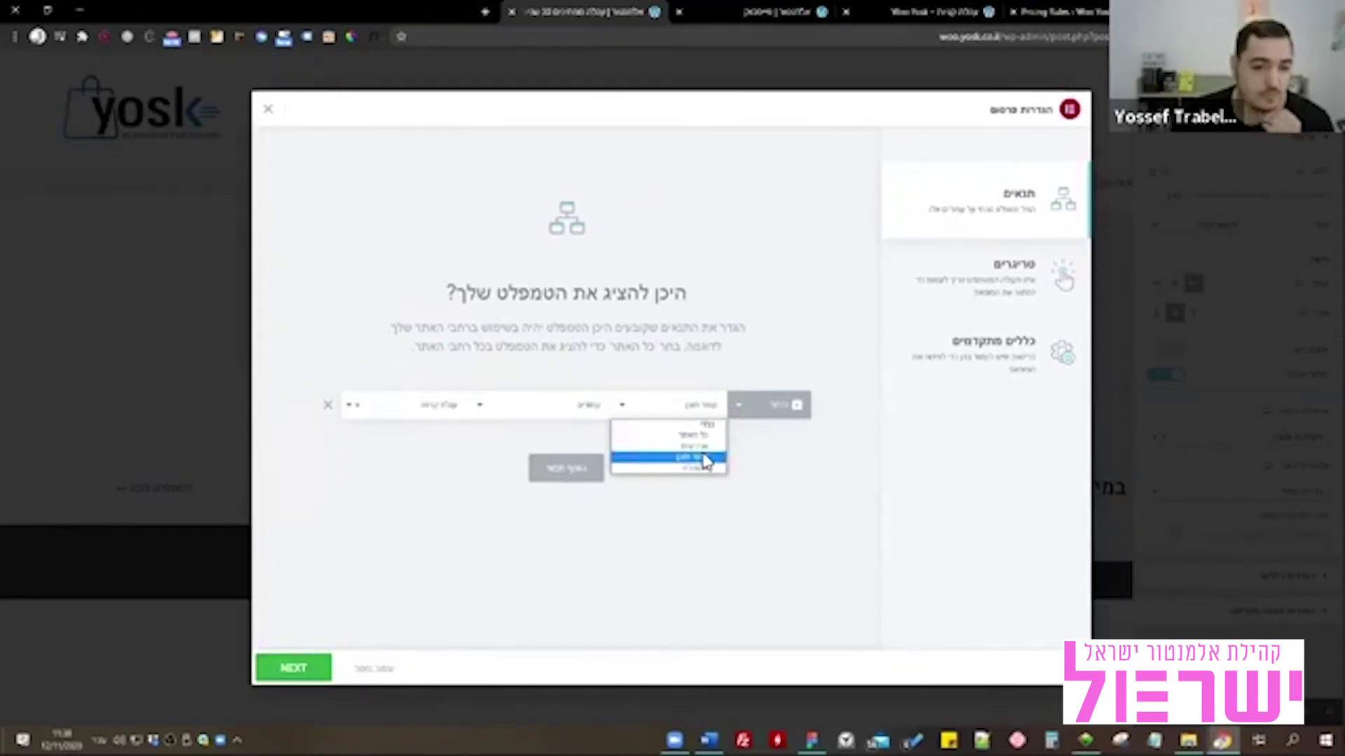
{"action": "left_click", "coordinate": [553, 361]}
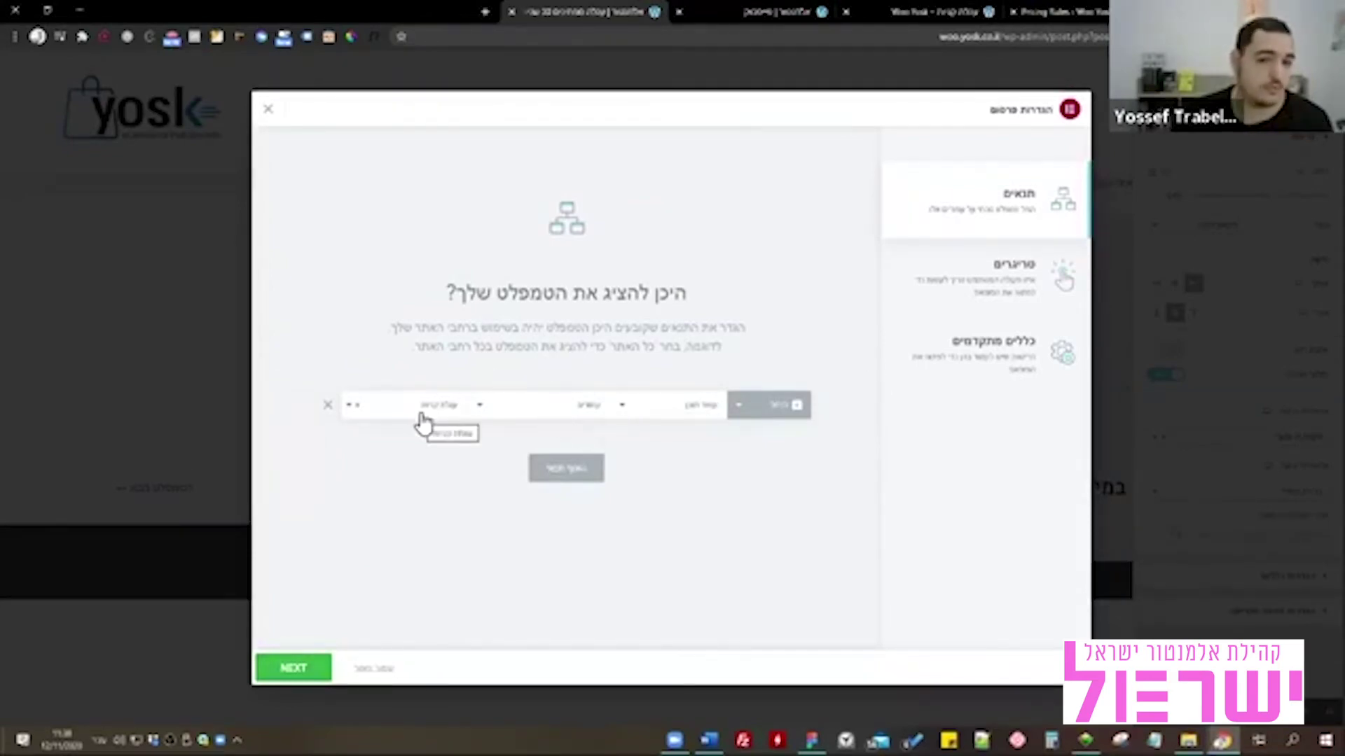
{"action": "left_click", "coordinate": [960, 283]}
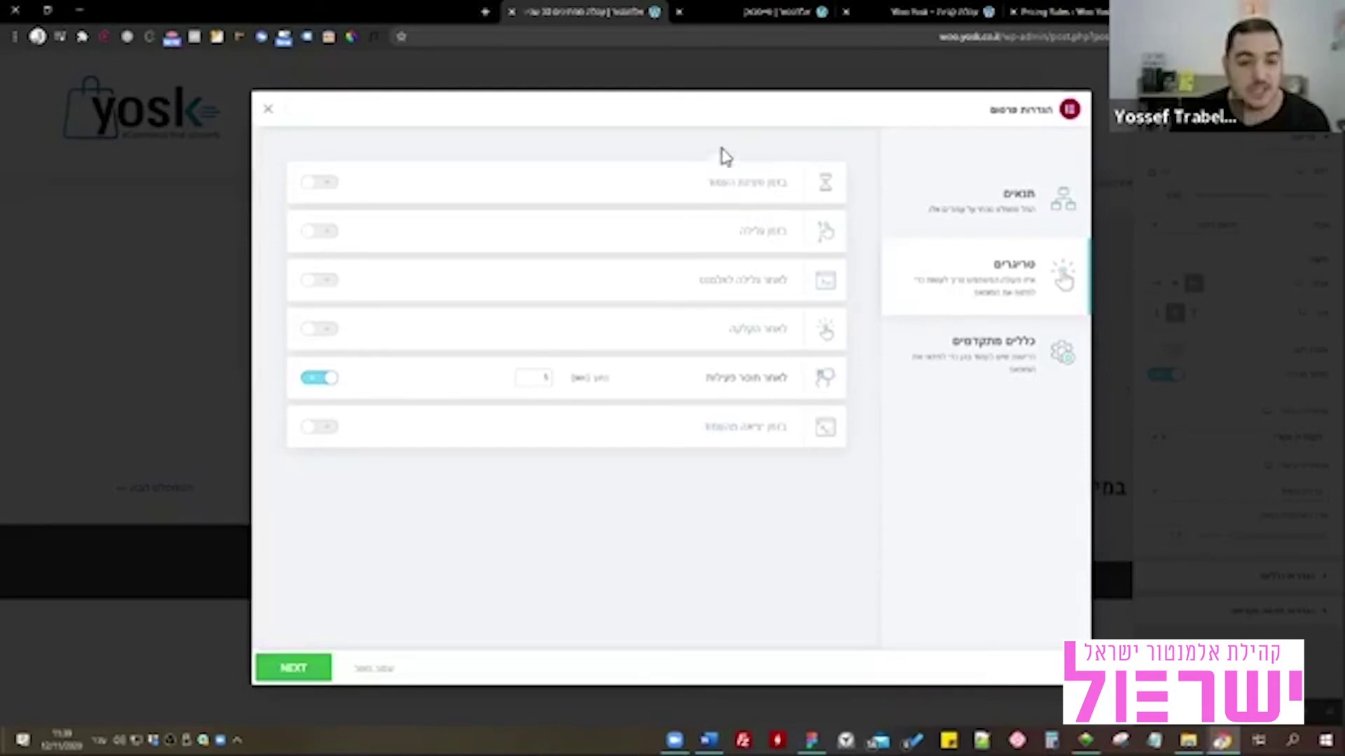
Switch to the Facebook popup's editor, review its display conditions and triggers, and close the publish settings without changes.
{"action": "left_click", "coordinate": [770, 14]}
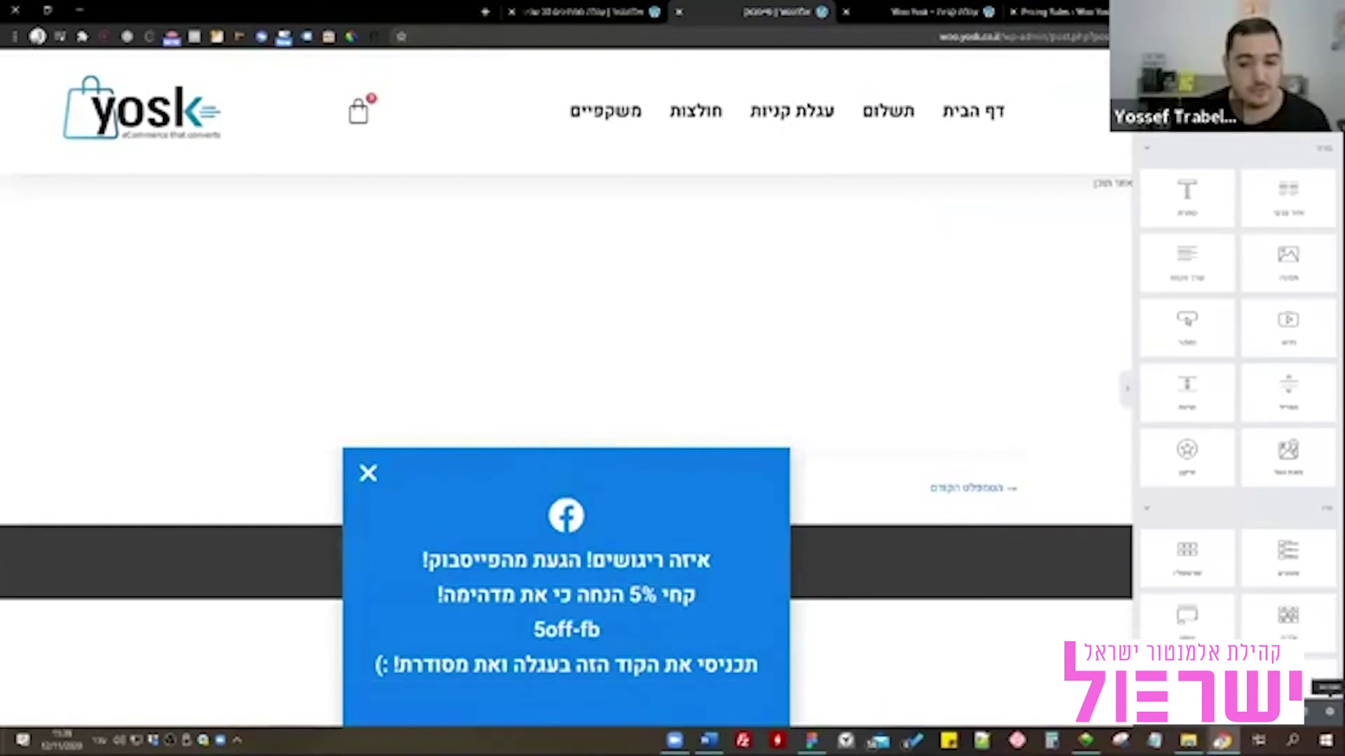
{"action": "left_click", "coordinate": [1329, 712]}
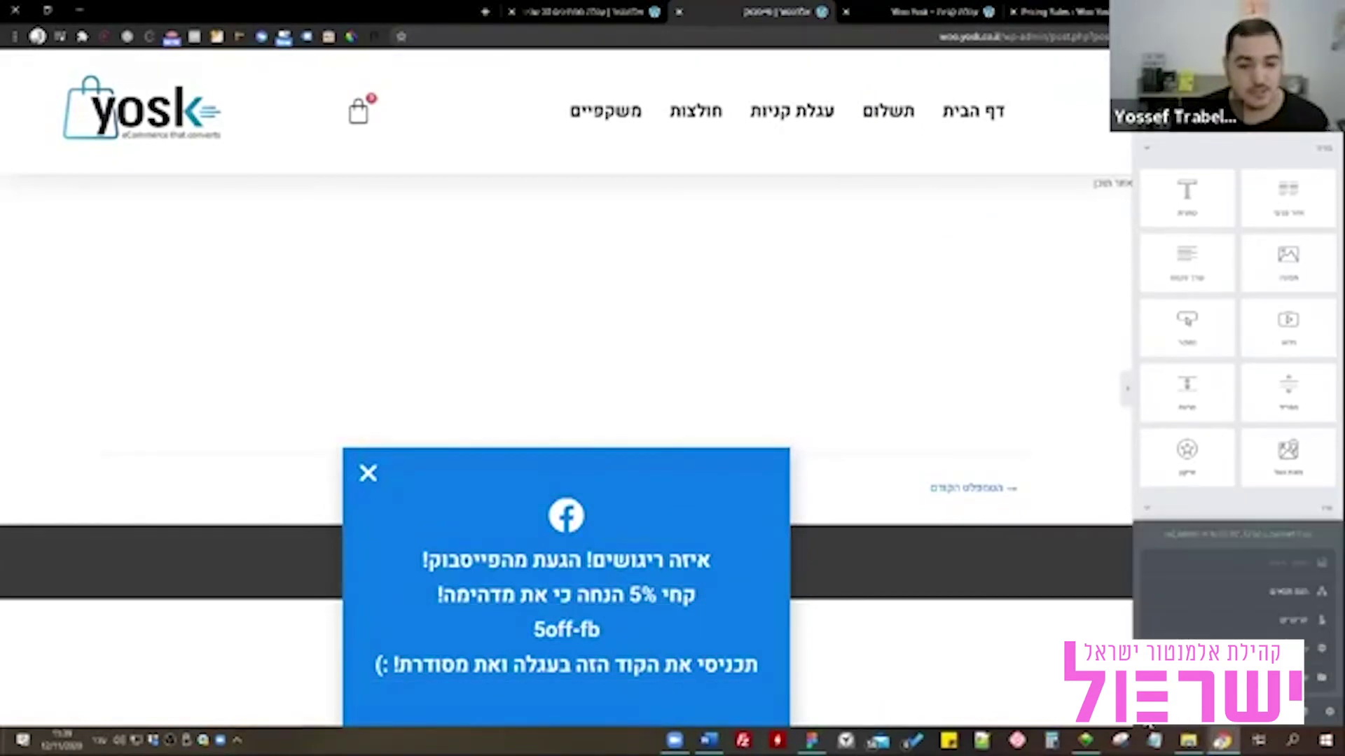
{"action": "left_click", "coordinate": [1231, 569]}
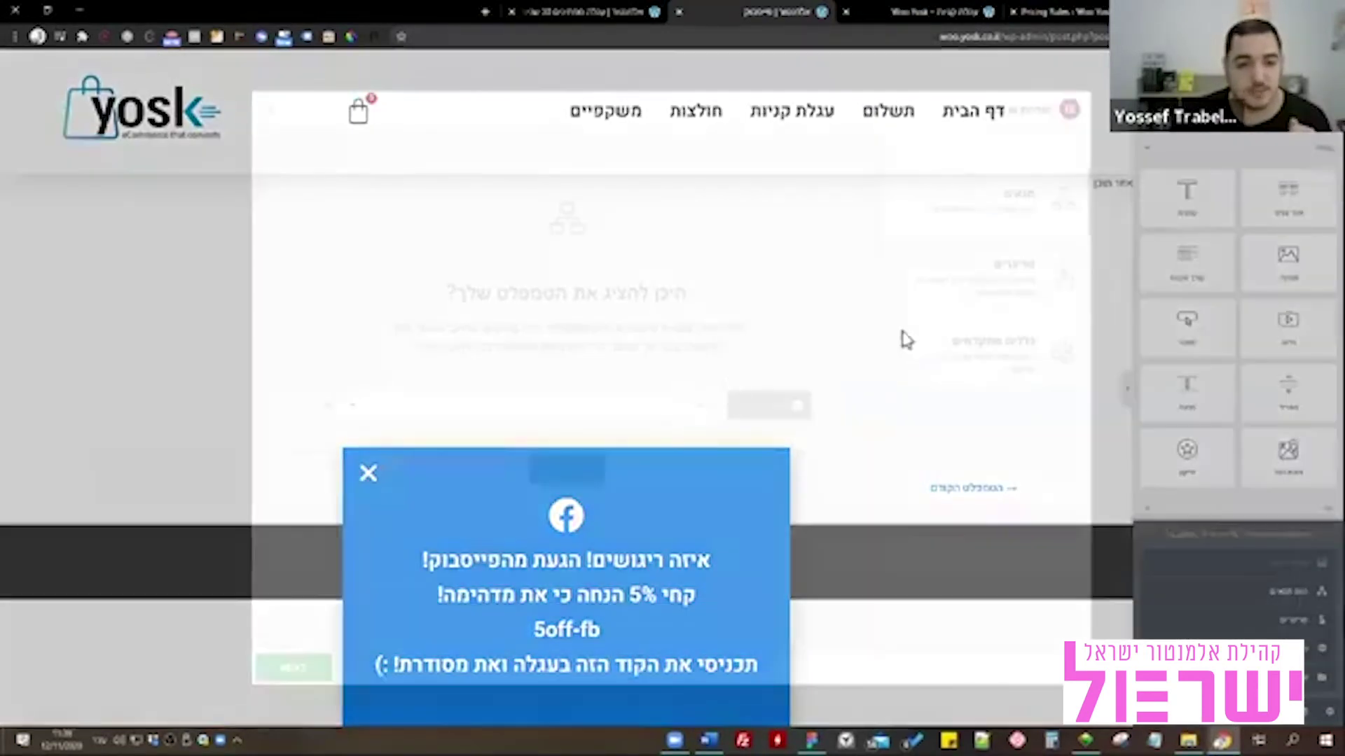
{"action": "left_click", "coordinate": [1001, 294]}
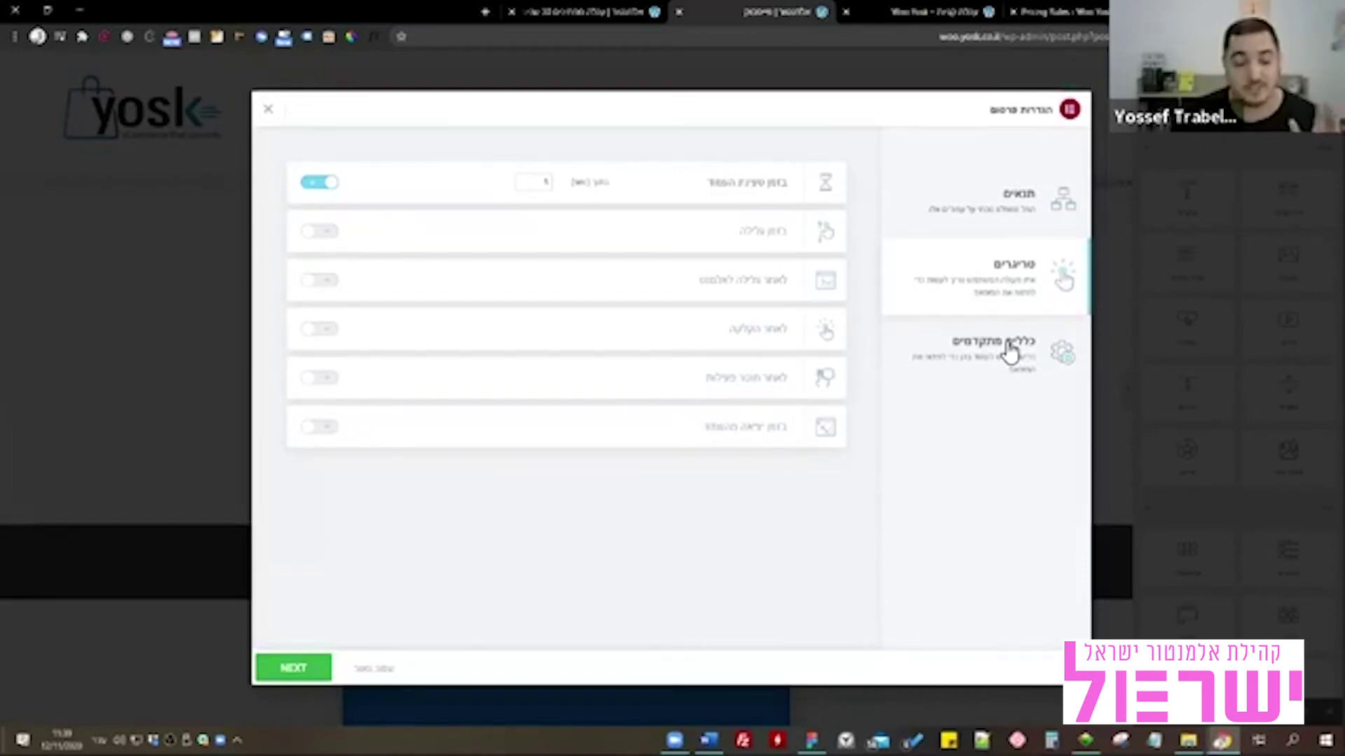
{"action": "left_click", "coordinate": [268, 110]}
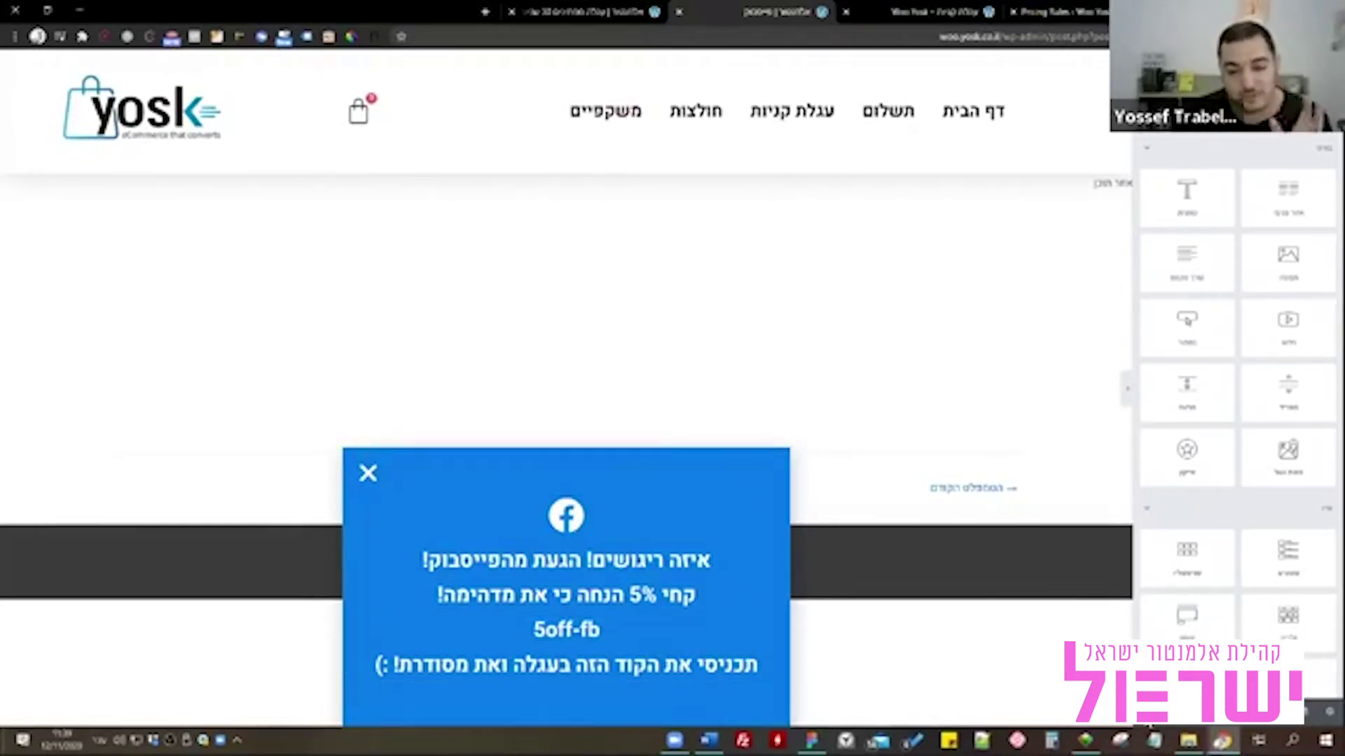
Review the Facebook popup's advanced rule for visitors arriving from a specific URL, and close the publish settings without changes.
{"action": "left_click", "coordinate": [1148, 722]}
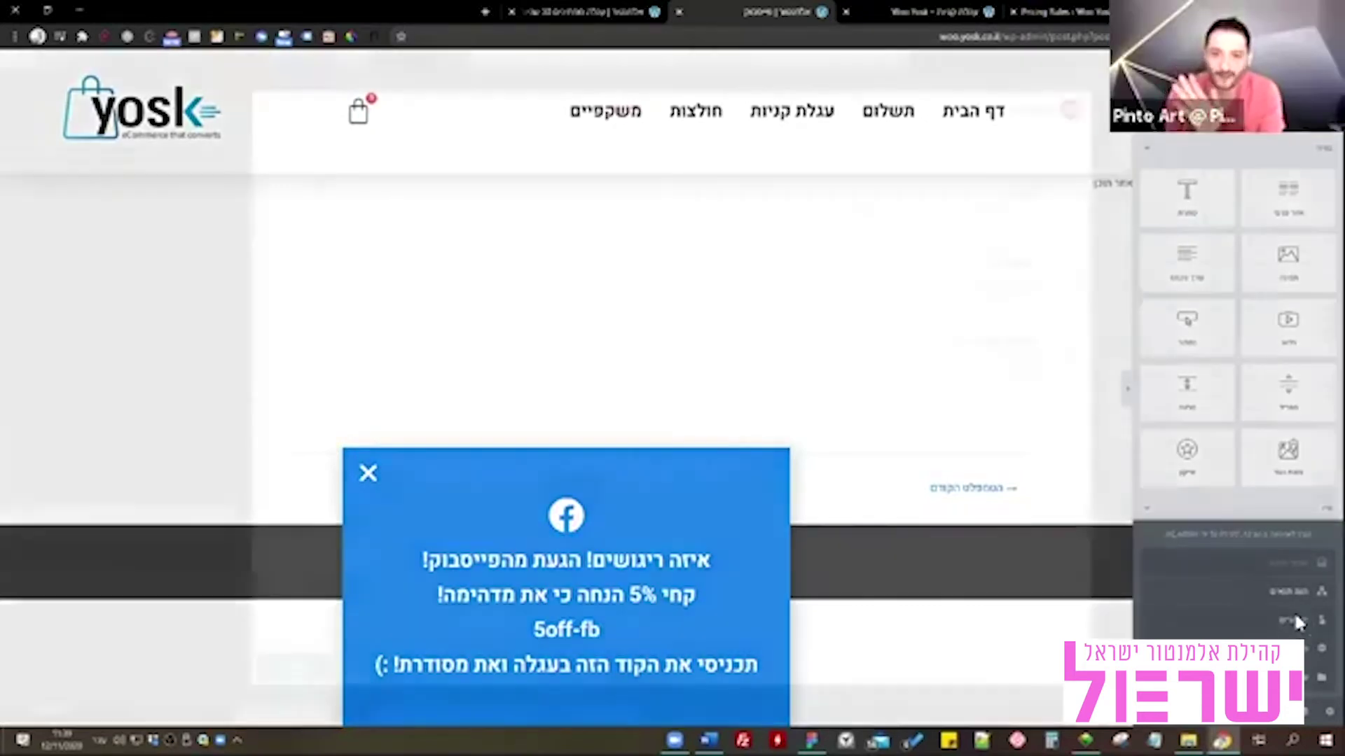
{"action": "left_click", "coordinate": [1293, 613]}
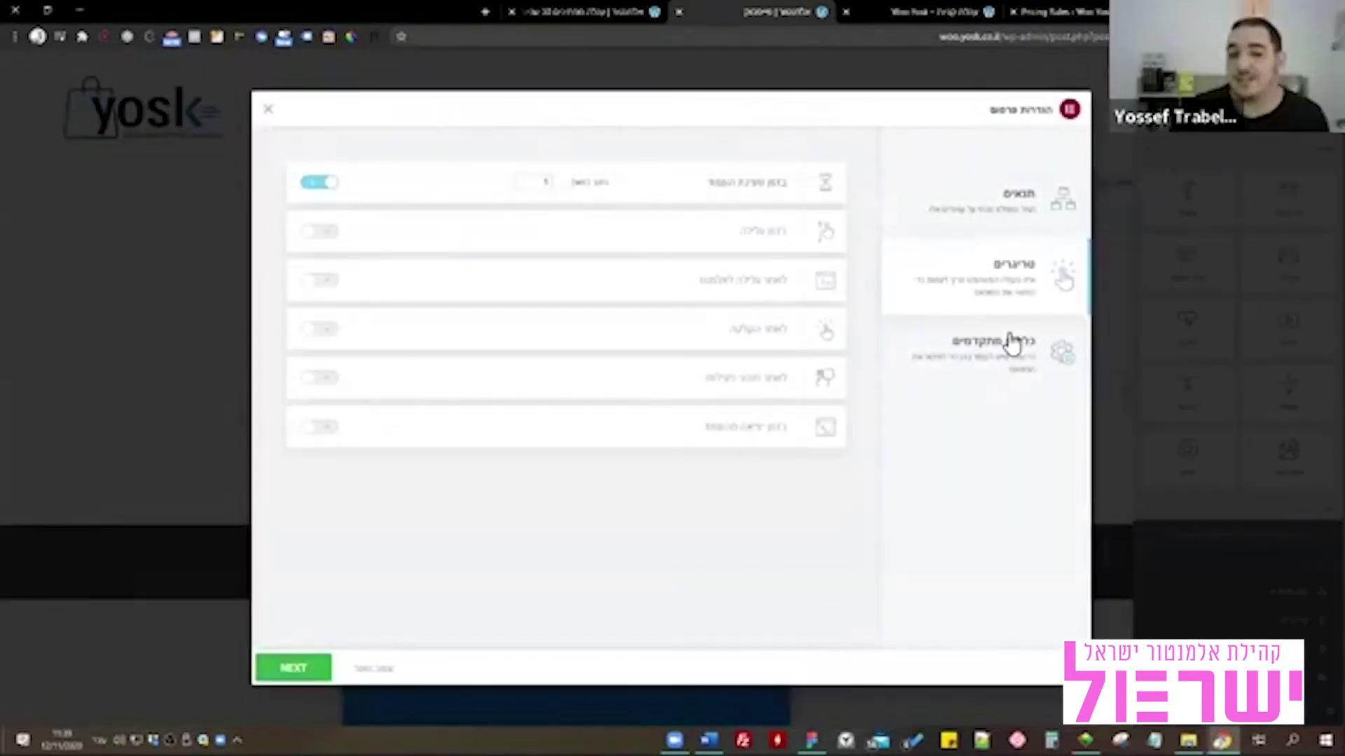
{"action": "left_click", "coordinate": [1012, 343]}
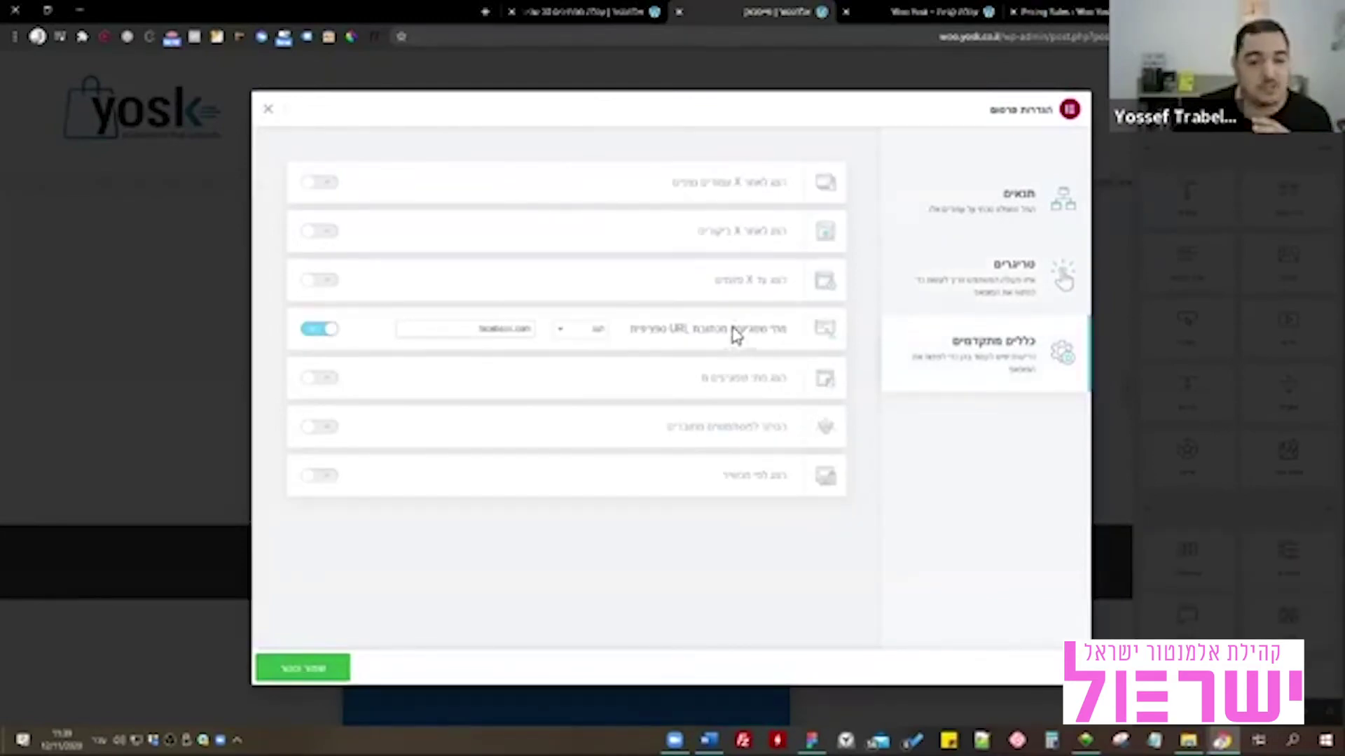
{"action": "left_click", "coordinate": [606, 330]}
{"action": "left_click", "coordinate": [604, 342]}
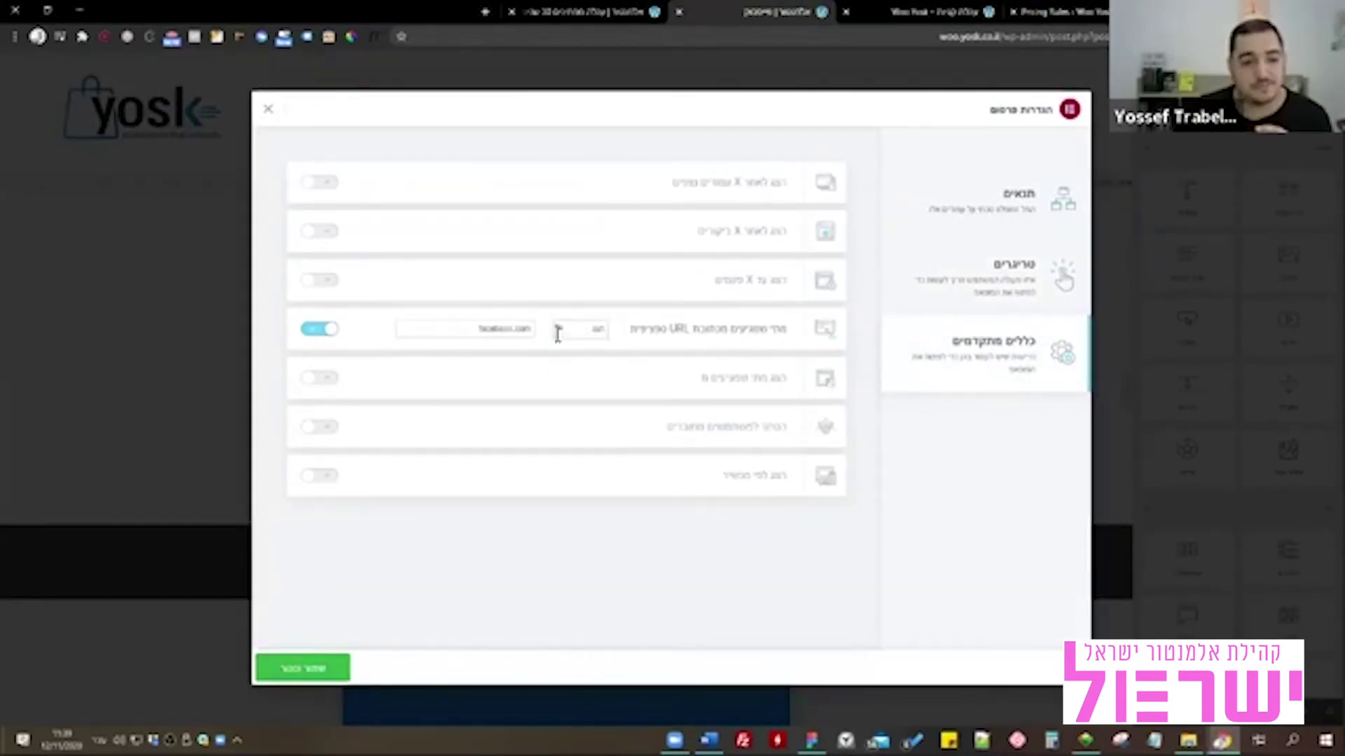
{"action": "left_click_drag", "start_coordinate": [481, 334], "coordinate": [541, 327]}
{"action": "left_click", "coordinate": [511, 331]}
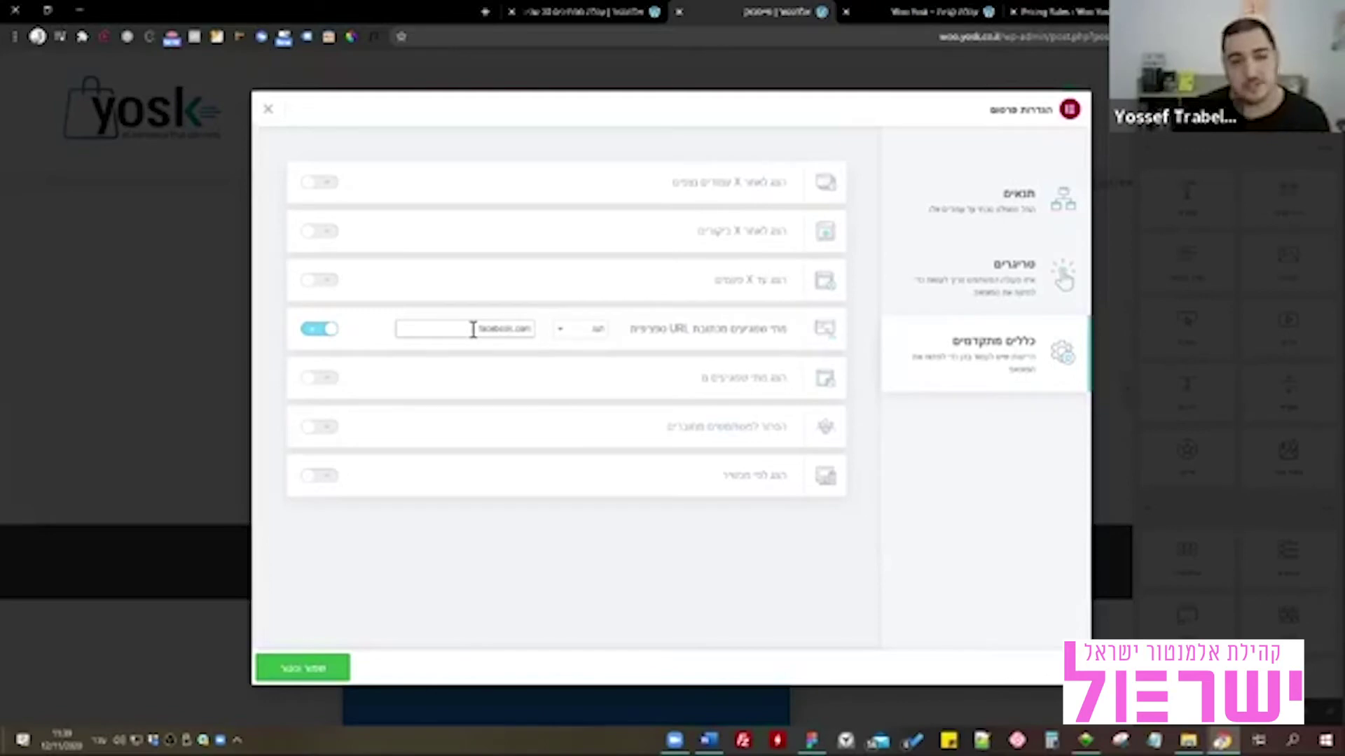
{"action": "left_click", "coordinate": [268, 109]}
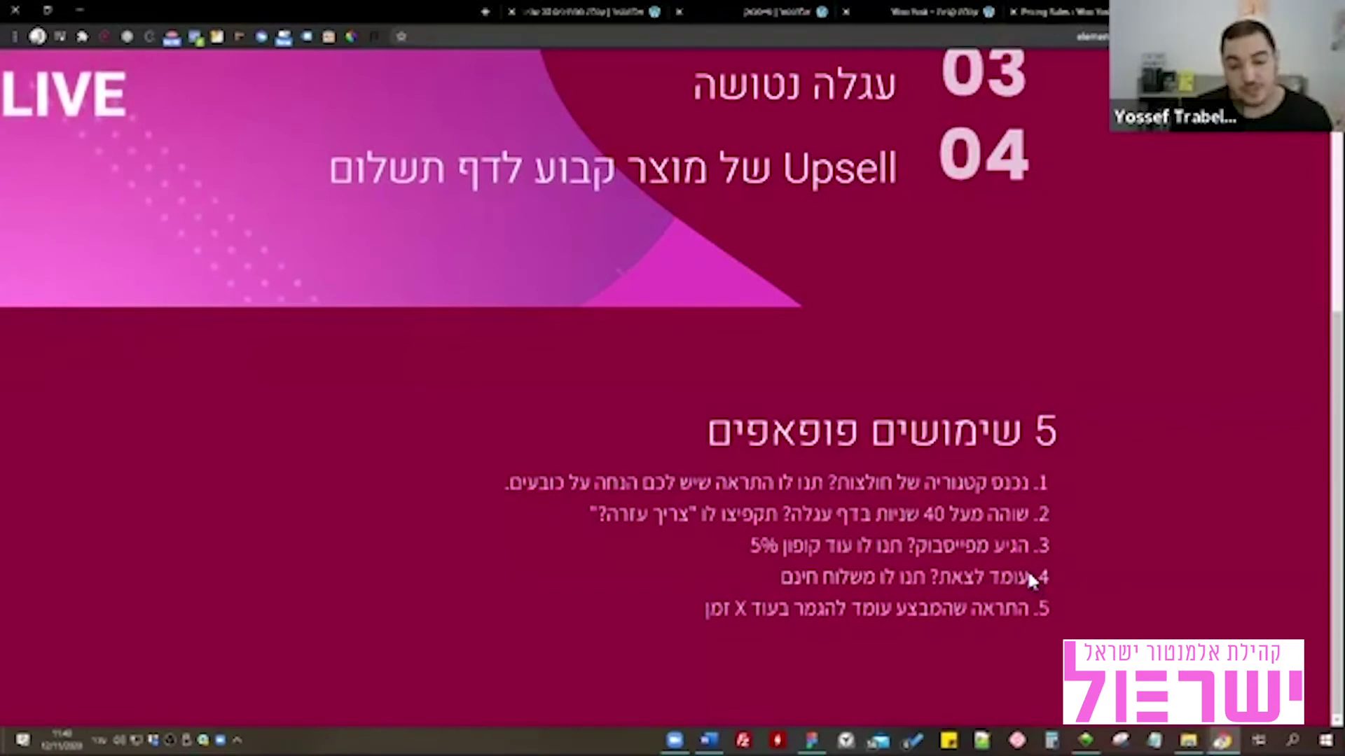
Highlight the free-shipping-on-exit popup use and demonstrate it by enabling the page exit intent trigger in the Facebook popup's settings.
{"action": "left_click_drag", "start_coordinate": [1026, 569], "coordinate": [755, 579]}
{"action": "left_click", "coordinate": [755, 579]}
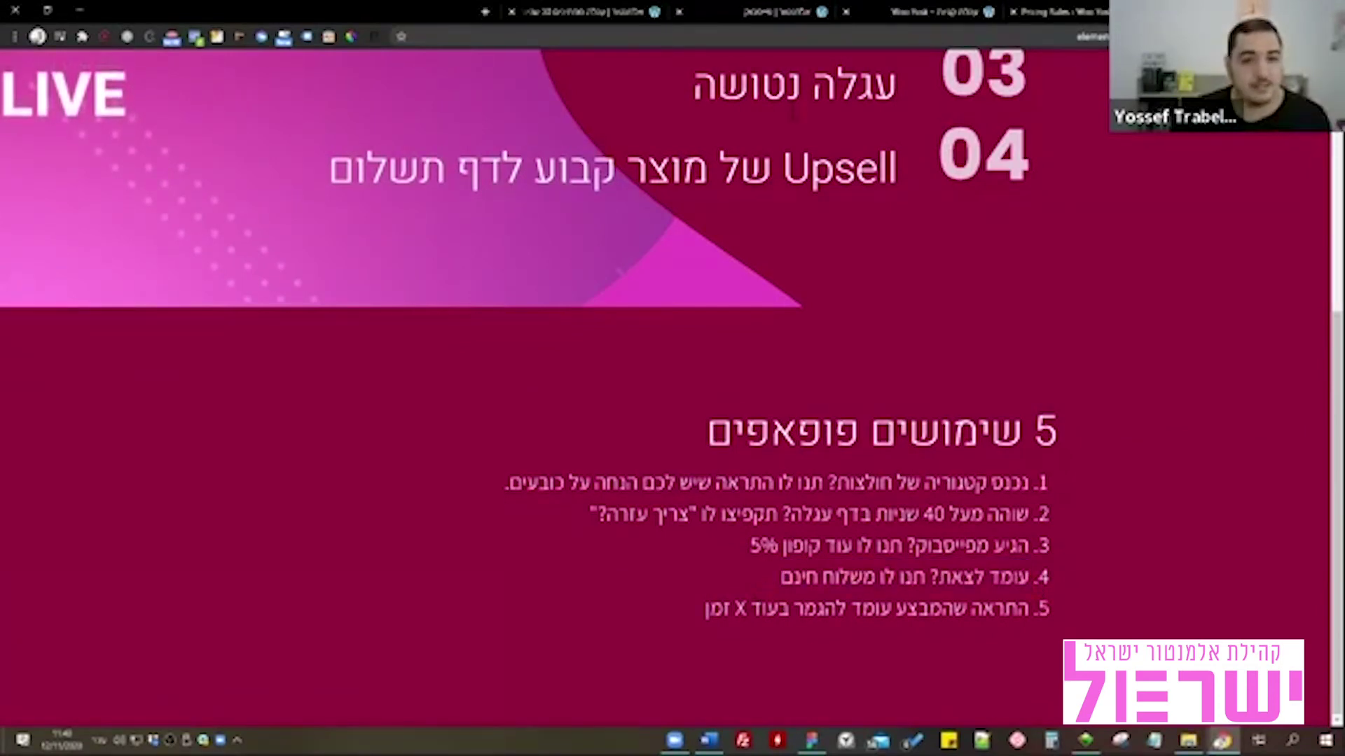
{"action": "key", "text": "ctrl+Tab"}
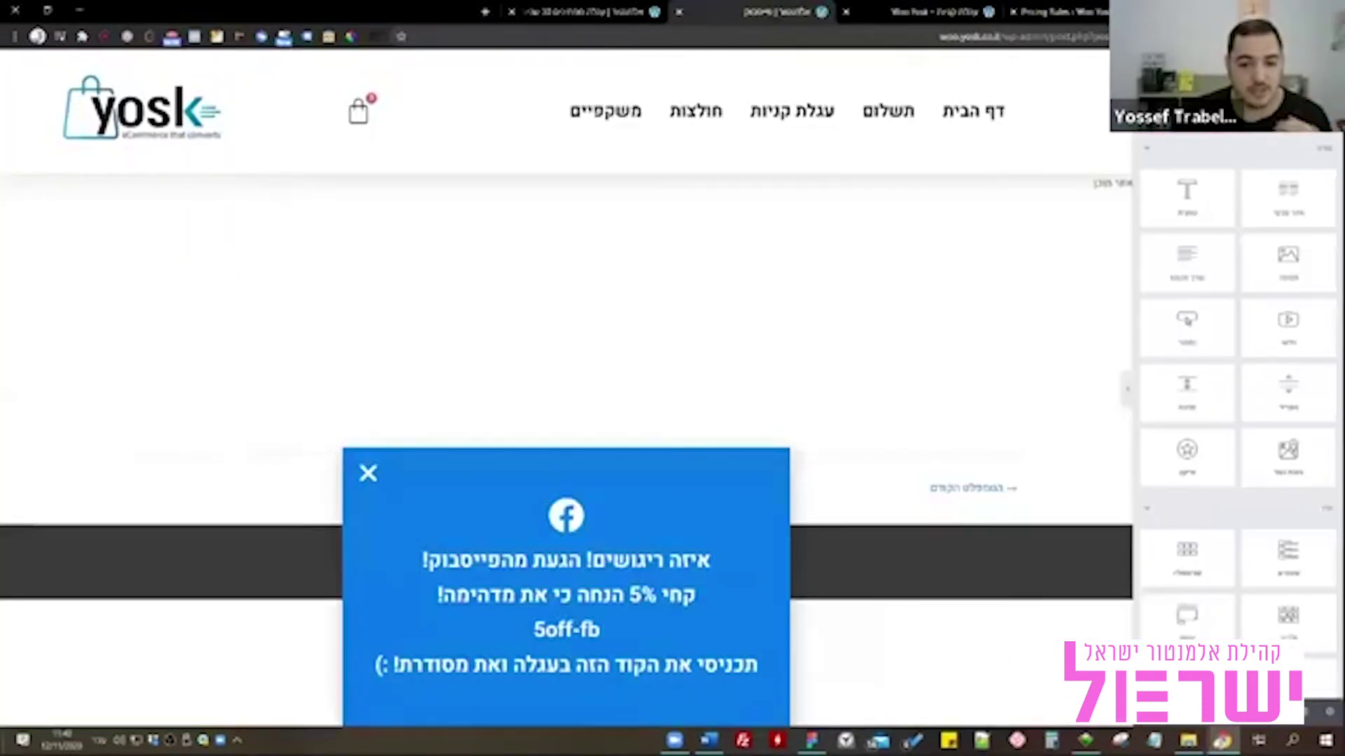
{"action": "left_click", "coordinate": [969, 475]}
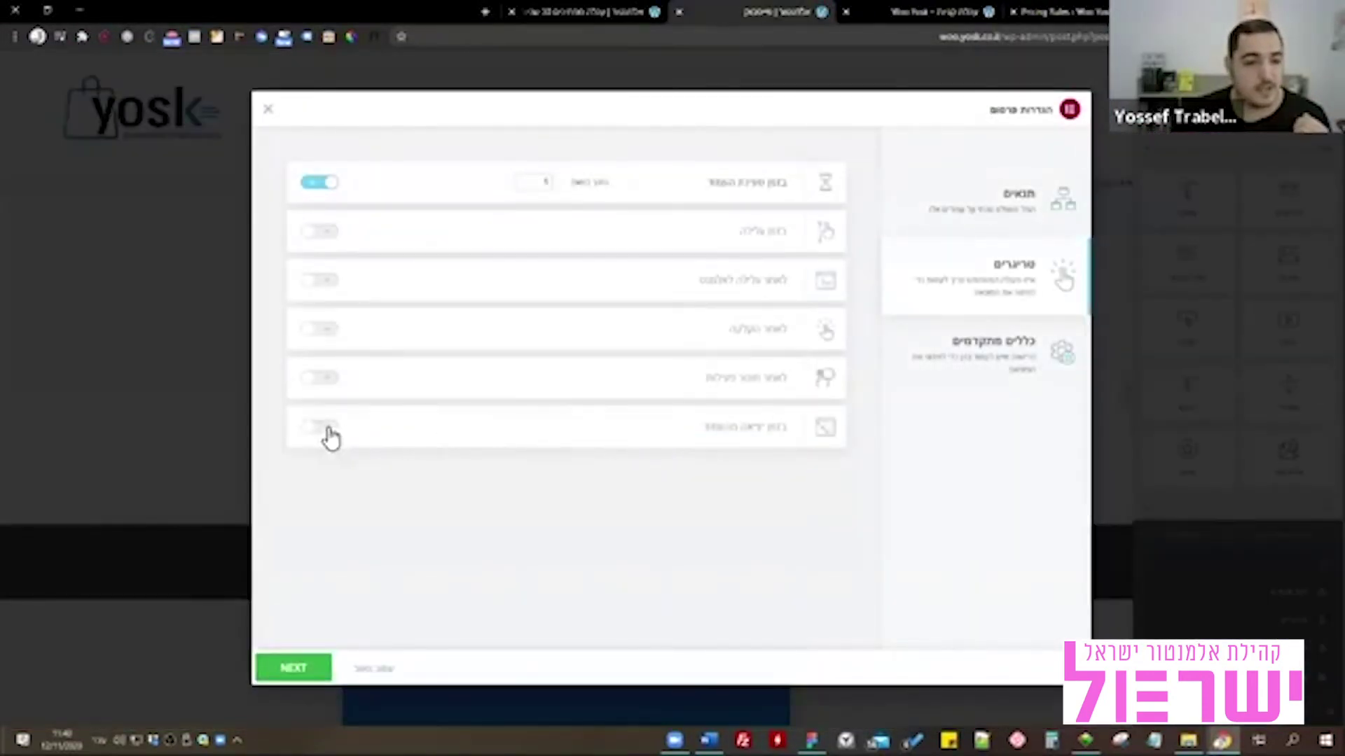
{"action": "left_click", "coordinate": [324, 428]}
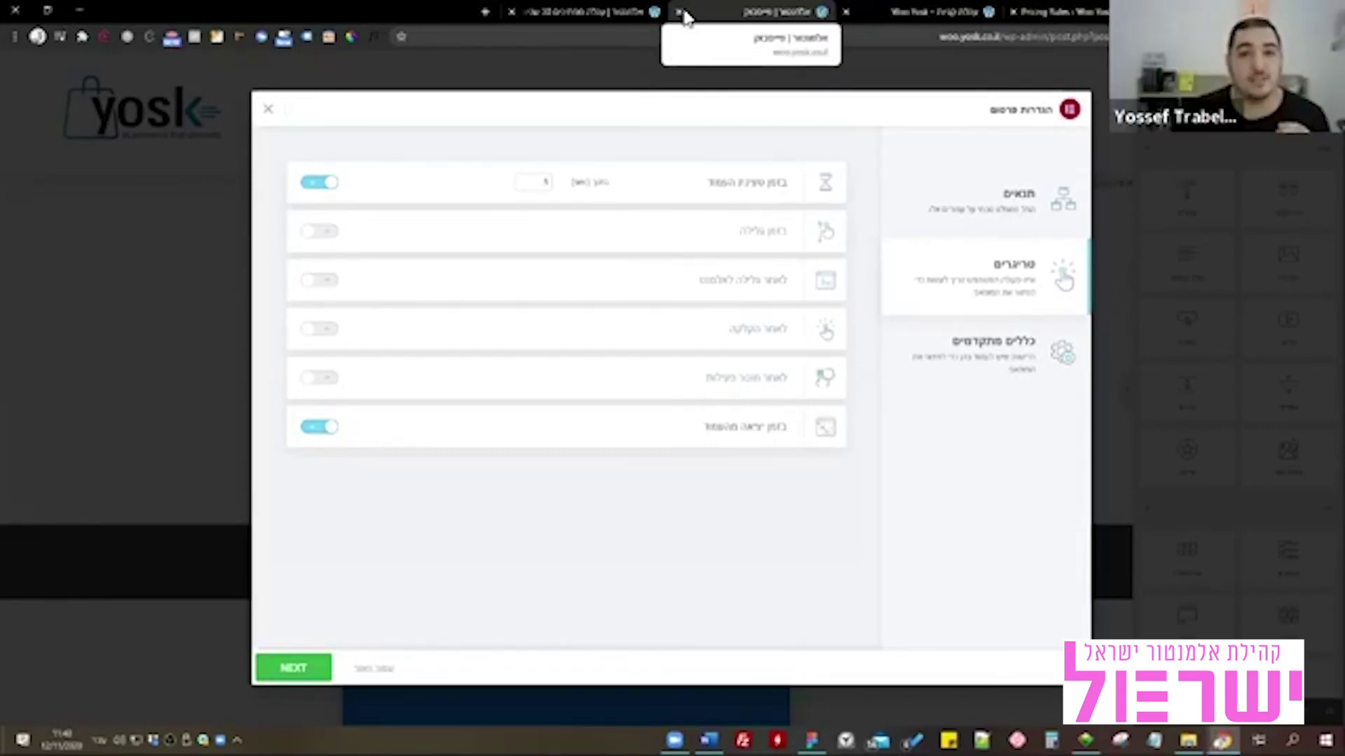
{"action": "key", "text": "ctrl+Tab"}
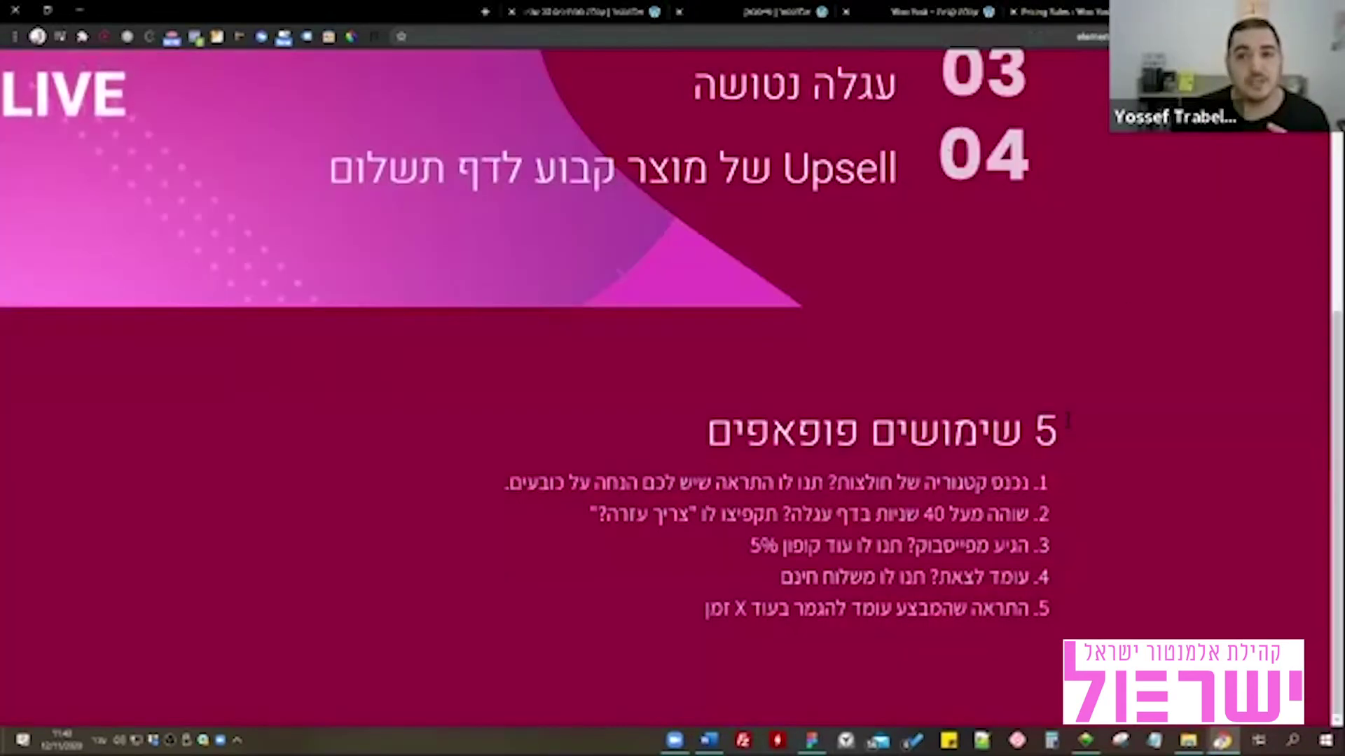
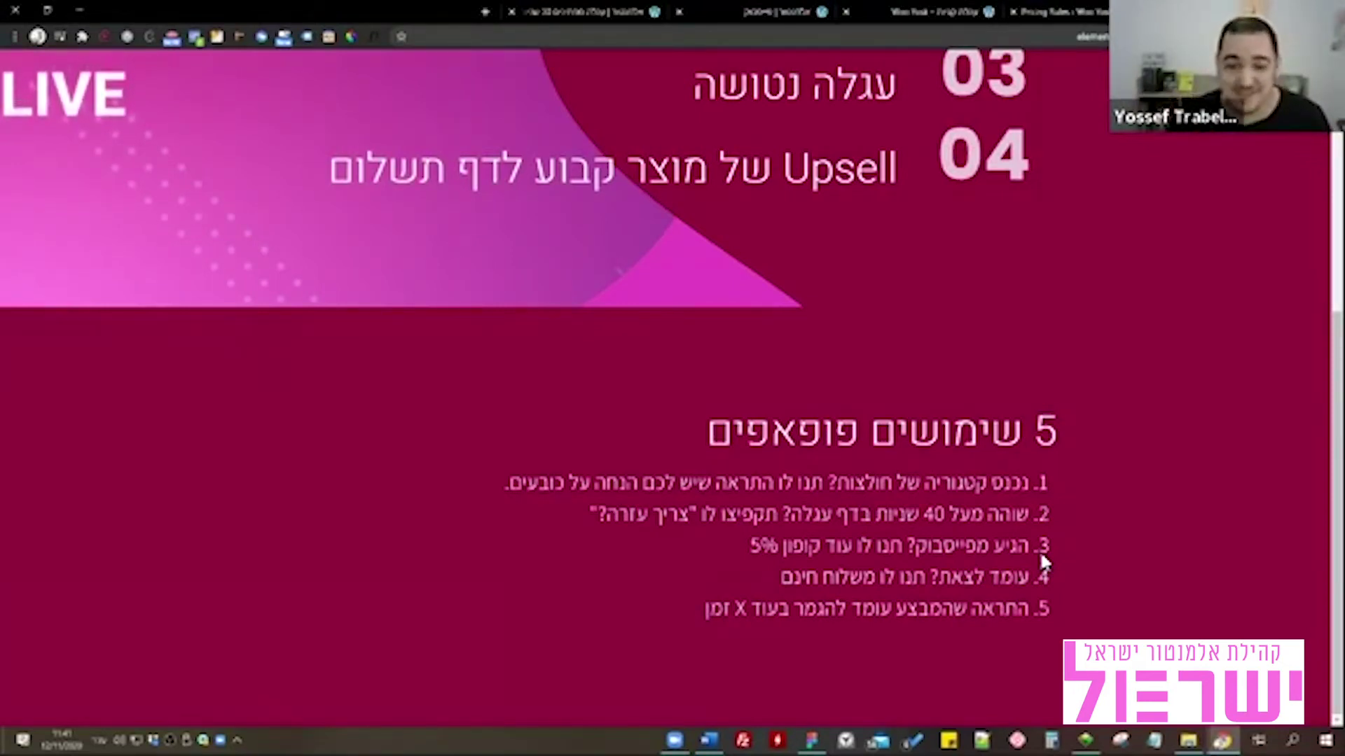
Highlight the fifth popup use, about a promotion ending soon, and the abandoned cart item in the main list of conversion methods.
{"action": "mouse_move", "coordinate": [1028, 609]}
{"action": "left_mouse_down"}
{"action": "mouse_move", "coordinate": [683, 622]}
{"action": "mouse_move", "coordinate": [1051, 617]}
{"action": "left_mouse_up"}
{"action": "left_click", "coordinate": [684, 622]}
{"action": "left_click", "coordinate": [1061, 630]}
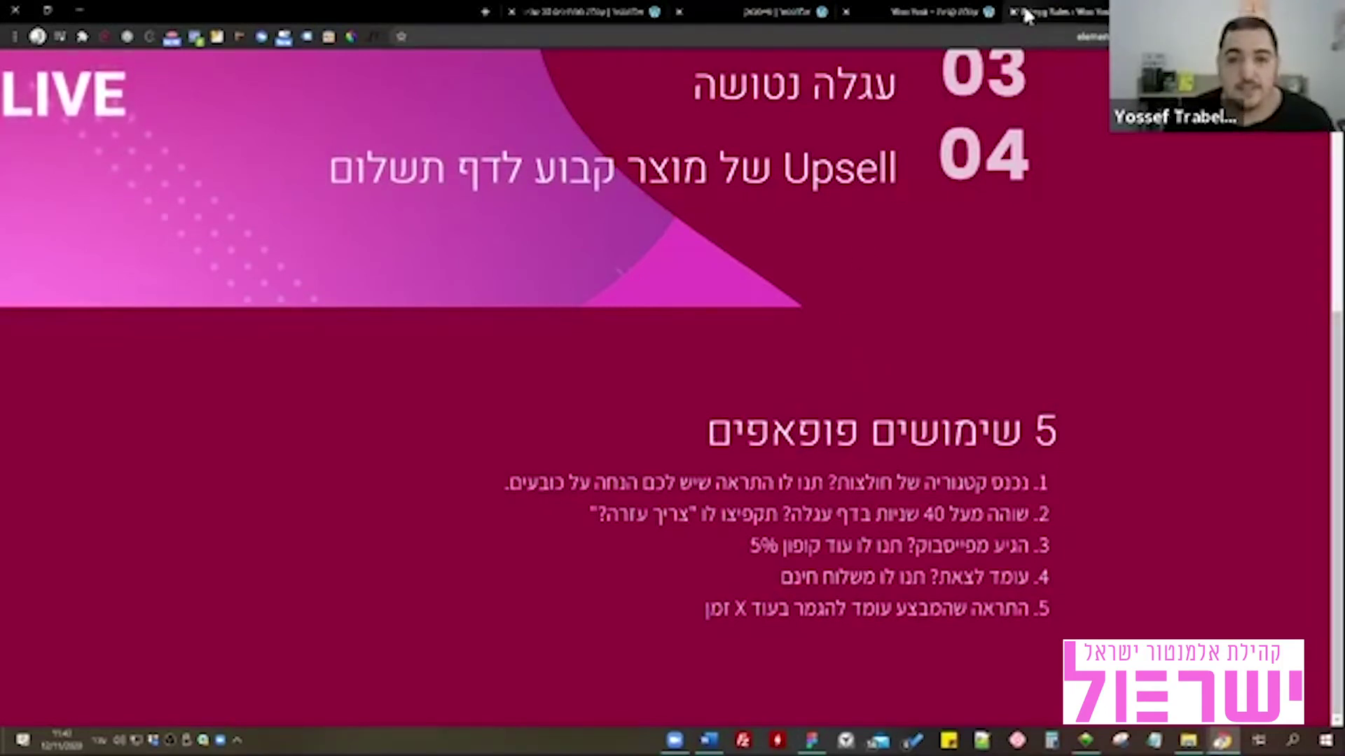
{"action": "scroll", "coordinate": [1017, 319], "scroll_direction": "up", "scroll_amount": 6}
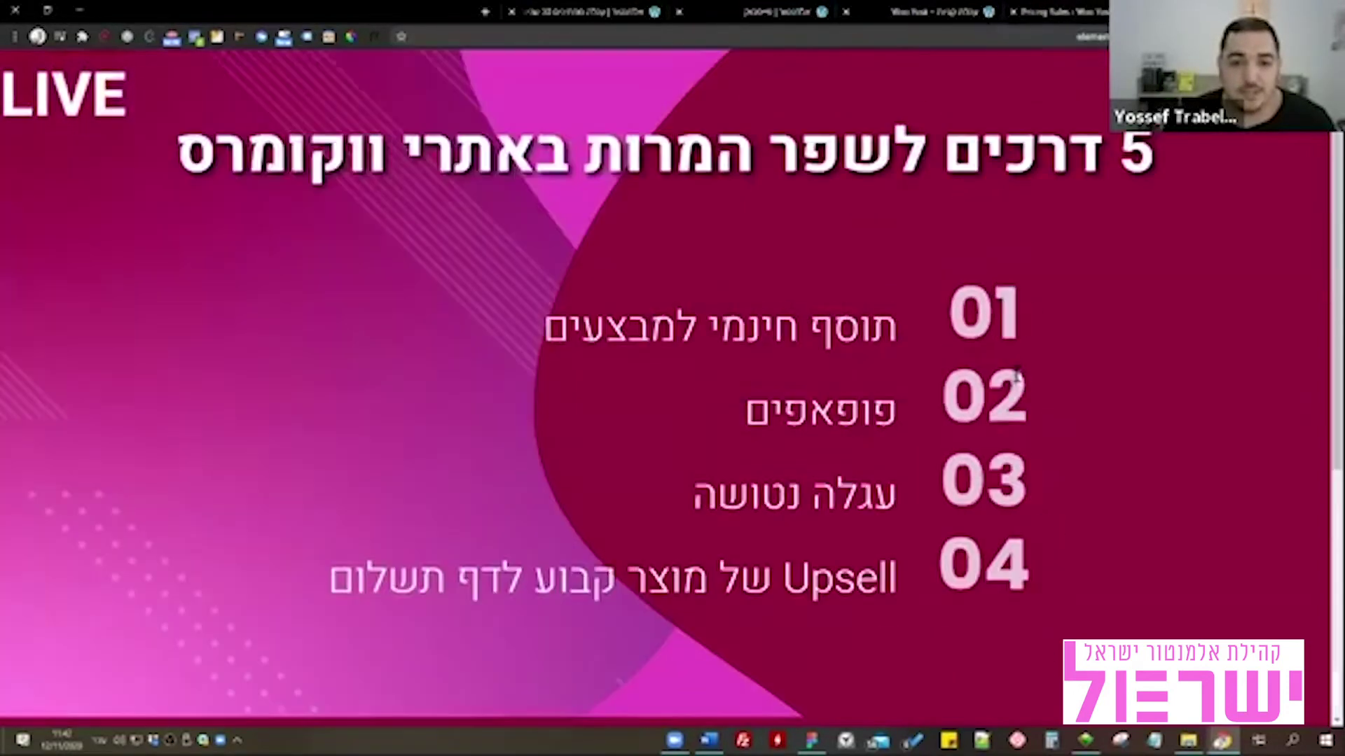
{"action": "left_click_drag", "start_coordinate": [895, 507], "coordinate": [704, 546]}
{"action": "left_click", "coordinate": [699, 536]}
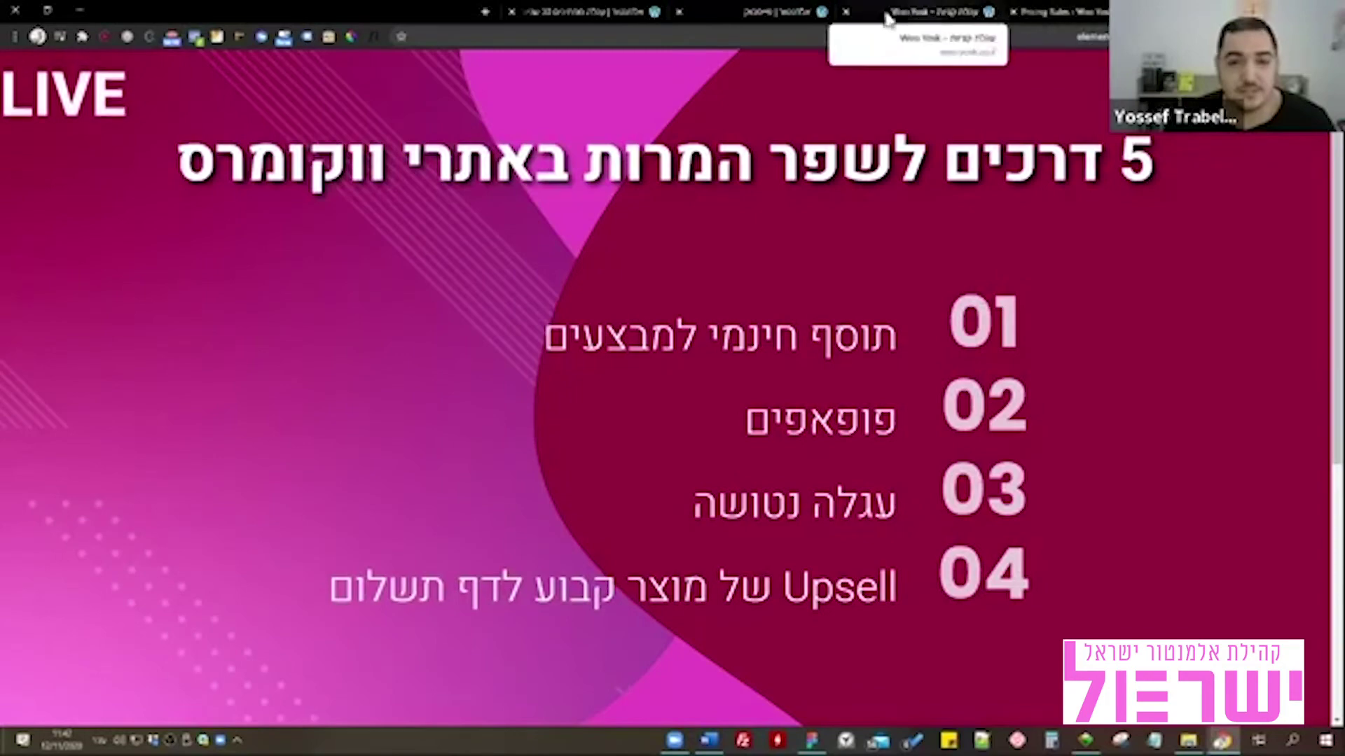
Close the store cart page and both popup editors, discarding unsaved changes, and highlight the abandoned cart item in the main list.
{"action": "left_click", "coordinate": [846, 11]}
{"action": "left_click", "coordinate": [846, 11]}
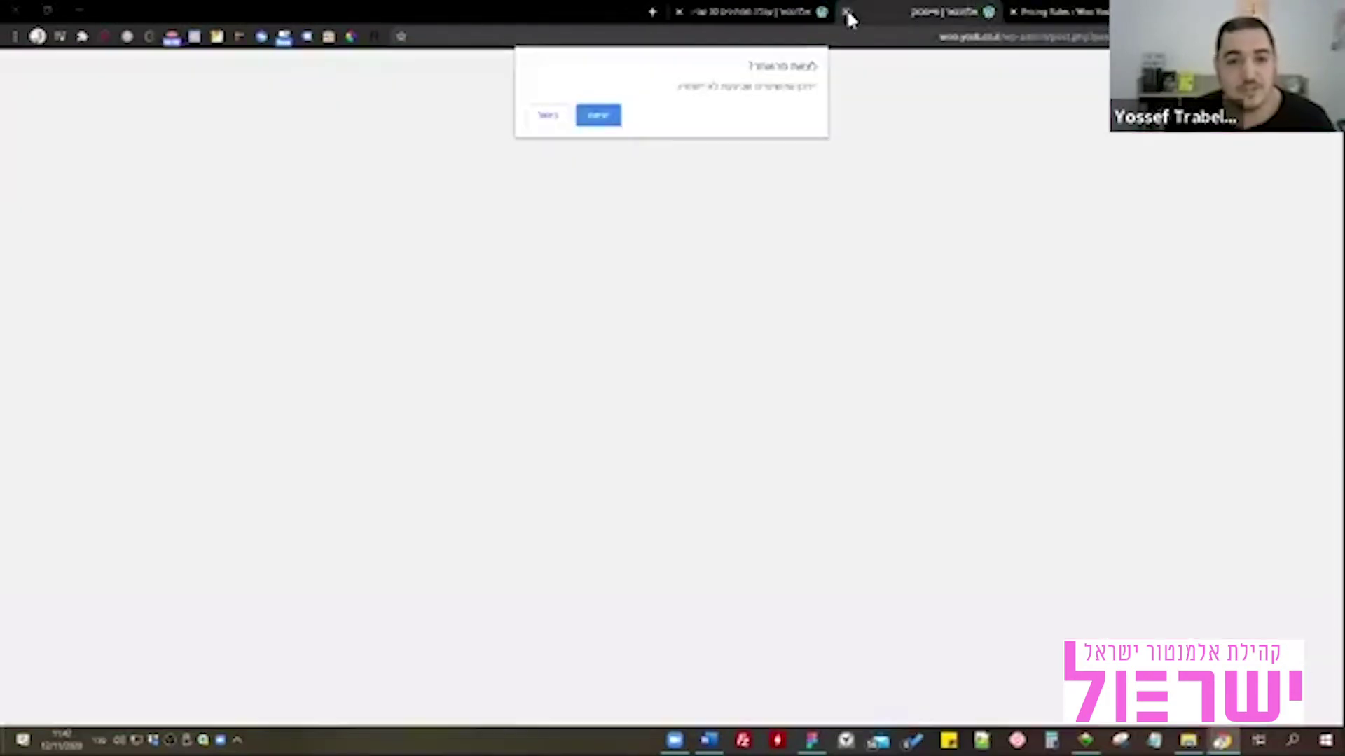
{"action": "key", "text": "Return"}
{"action": "left_click", "coordinate": [846, 12]}
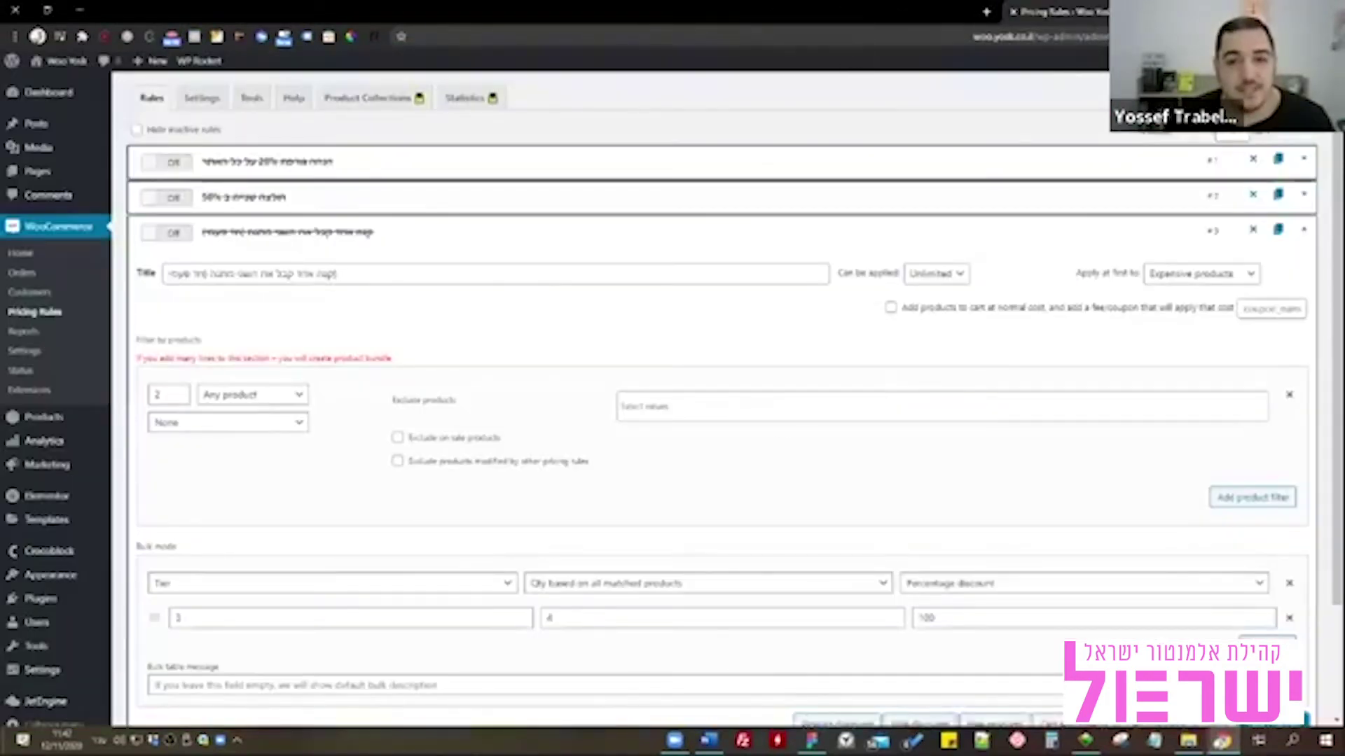
{"action": "key", "text": "ctrl+w"}
{"action": "left_click_drag", "start_coordinate": [900, 503], "coordinate": [679, 489]}
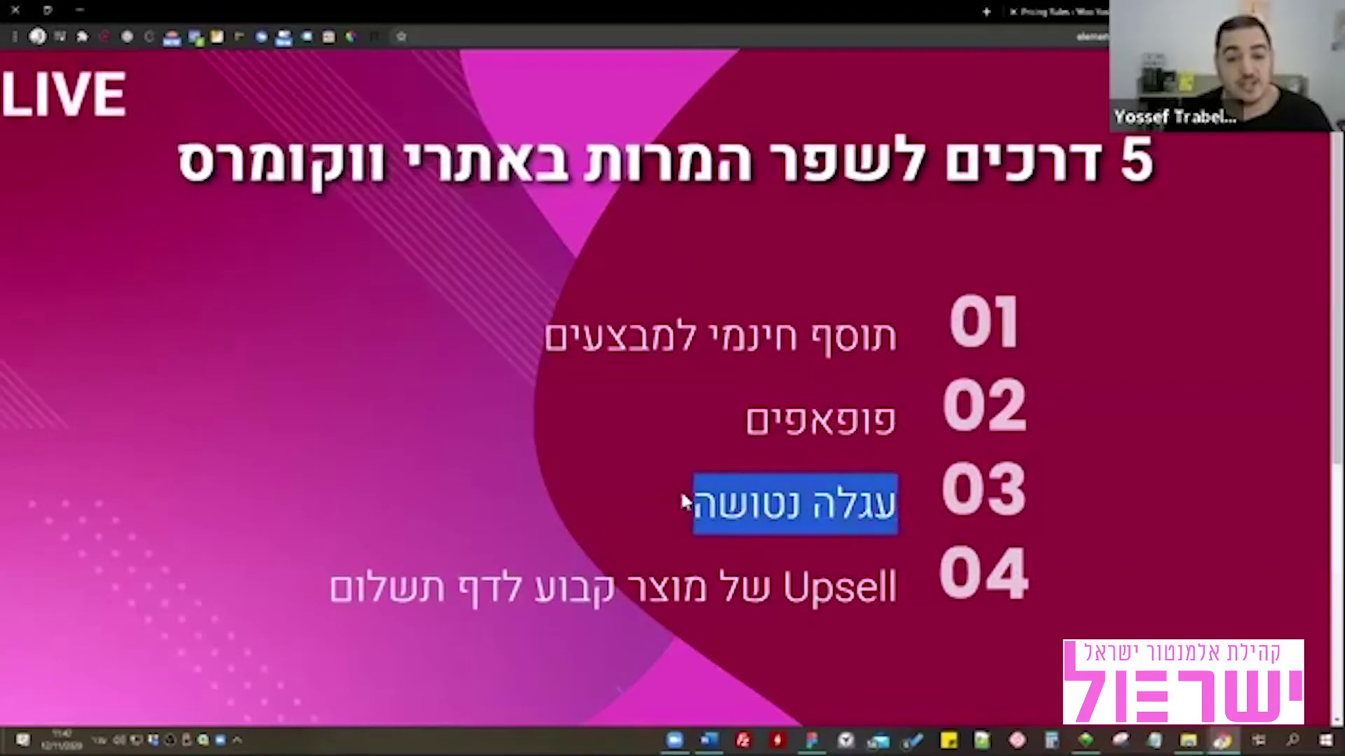
{"action": "left_click", "coordinate": [680, 488]}
Switch to the store's admin site, view its installed plugins and open the page for adding new plugins.
{"action": "left_click", "coordinate": [1085, 14]}
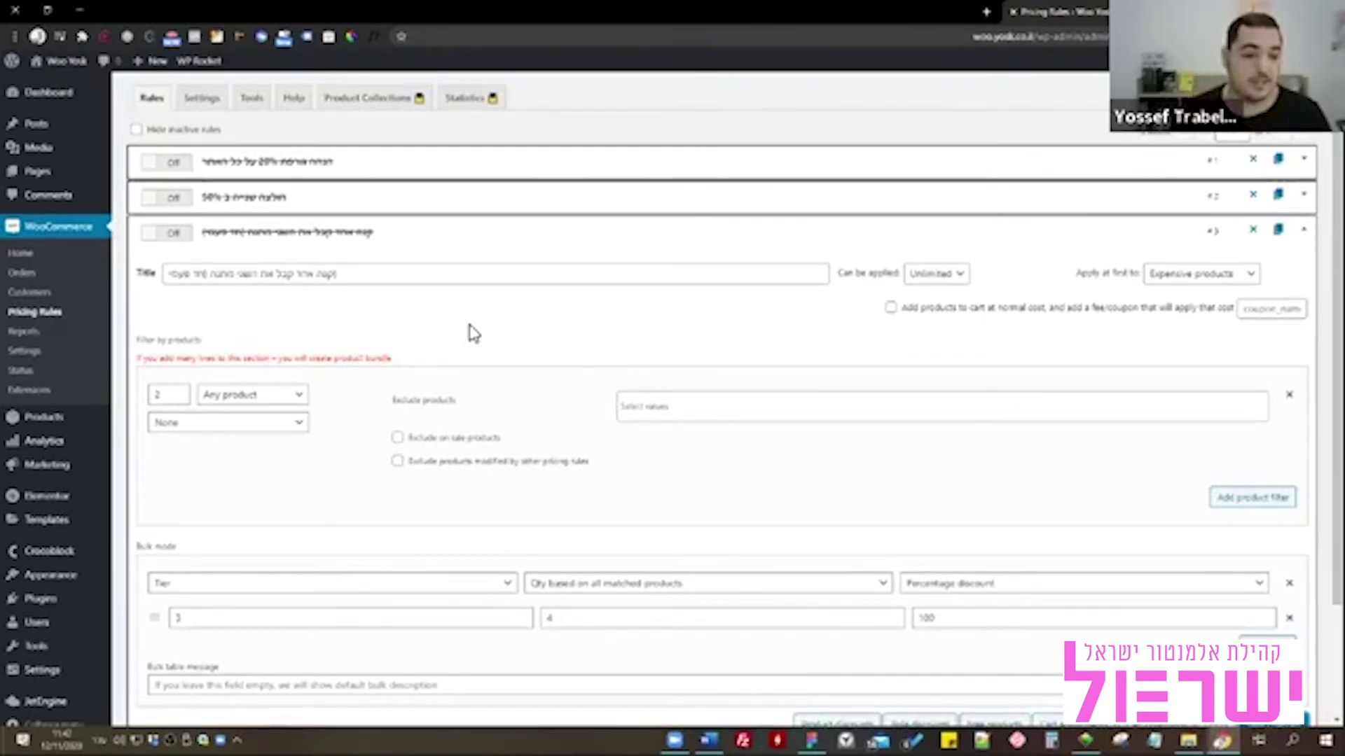
{"action": "mouse_move", "coordinate": [63, 607]}
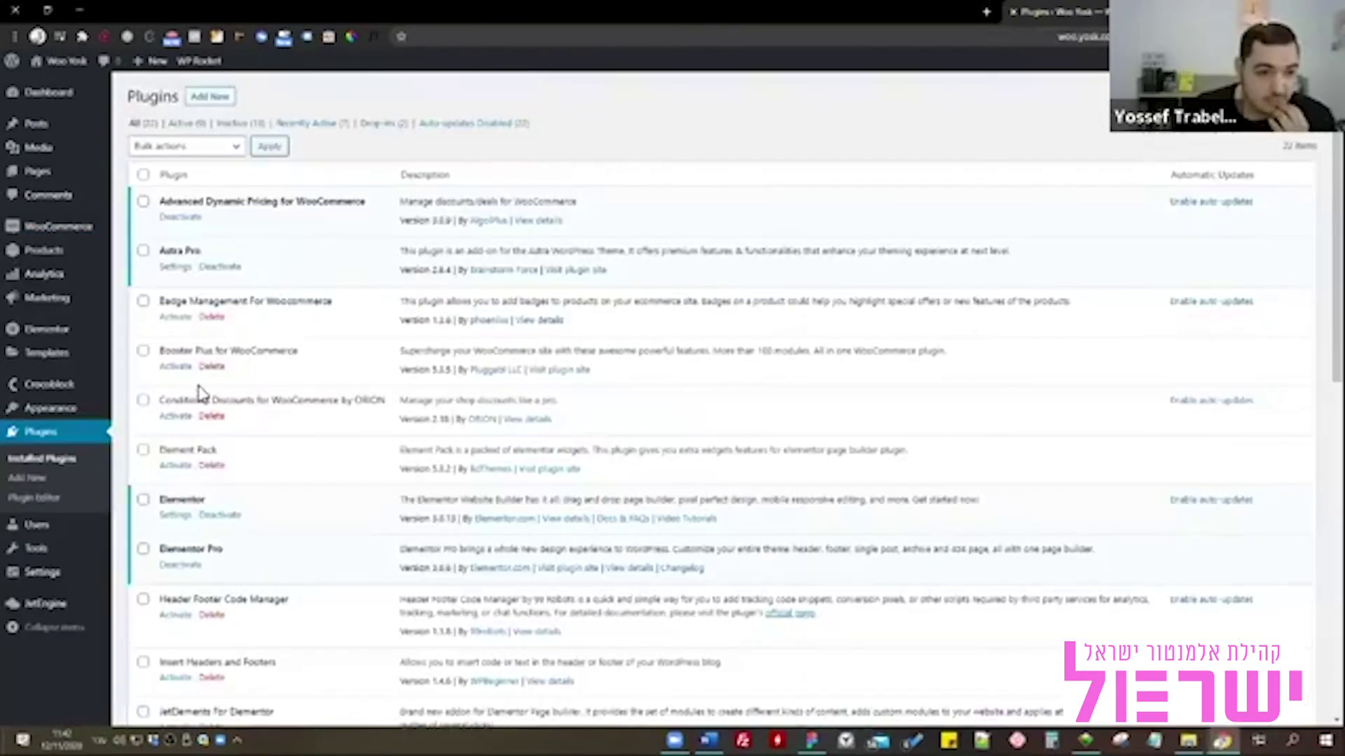
{"action": "scroll", "coordinate": [126, 471], "scroll_direction": "down", "scroll_amount": 2}
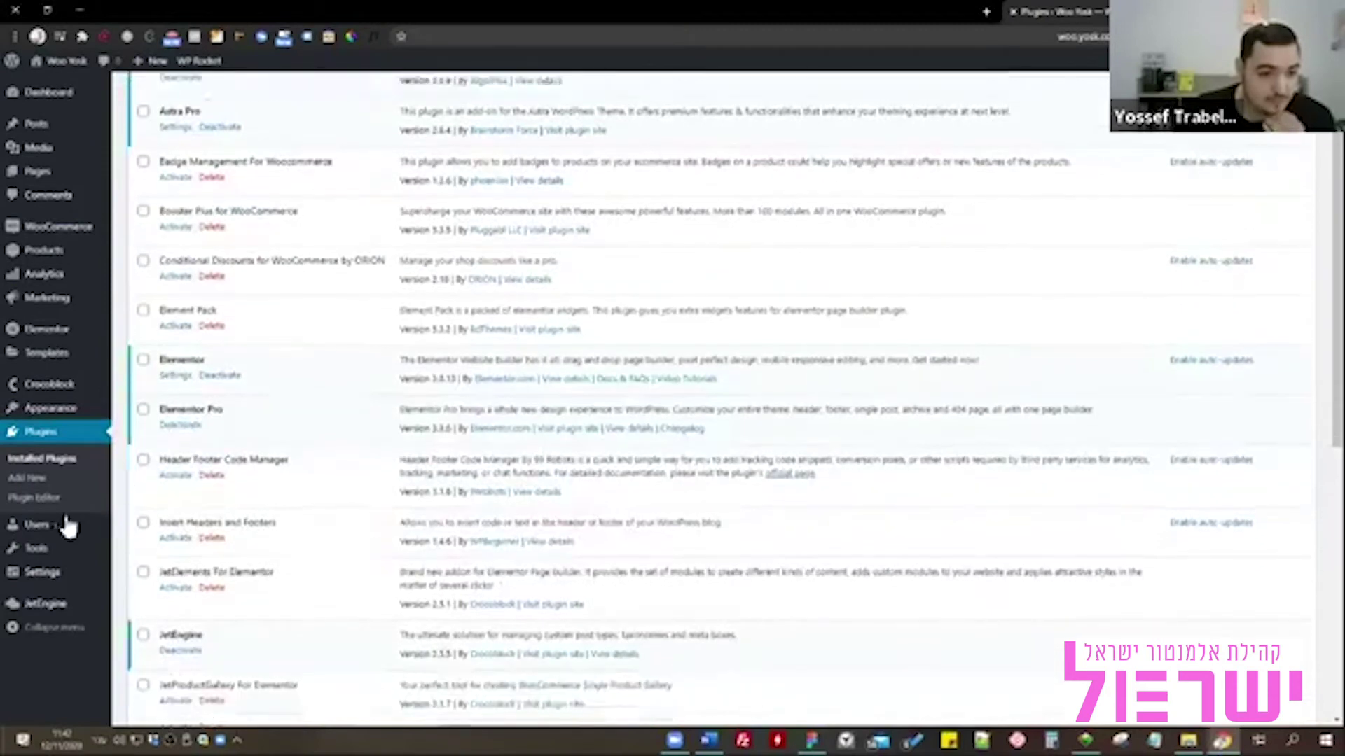
{"action": "scroll", "coordinate": [120, 481], "scroll_direction": "up", "scroll_amount": 2}
{"action": "left_click", "coordinate": [116, 475]}
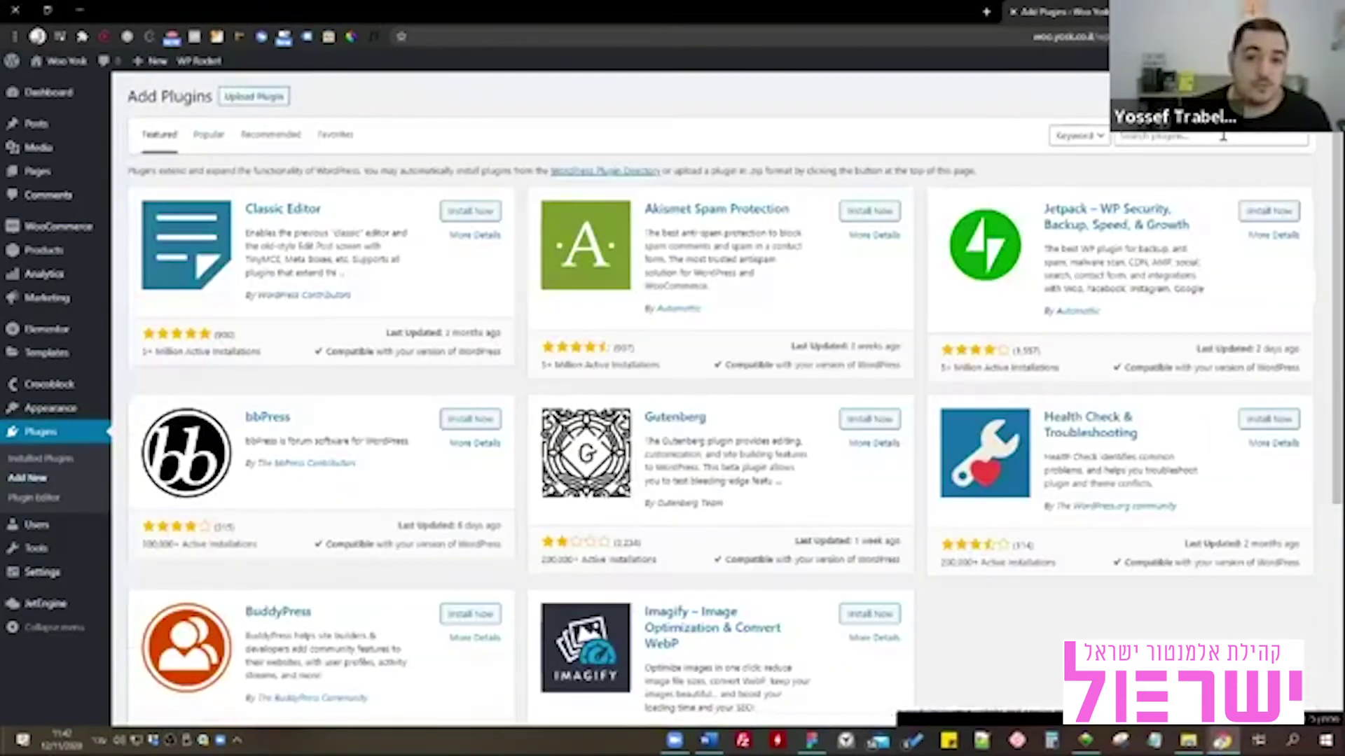
Search the plugin directory for cartflows.
{"action": "left_click", "coordinate": [1224, 137]}
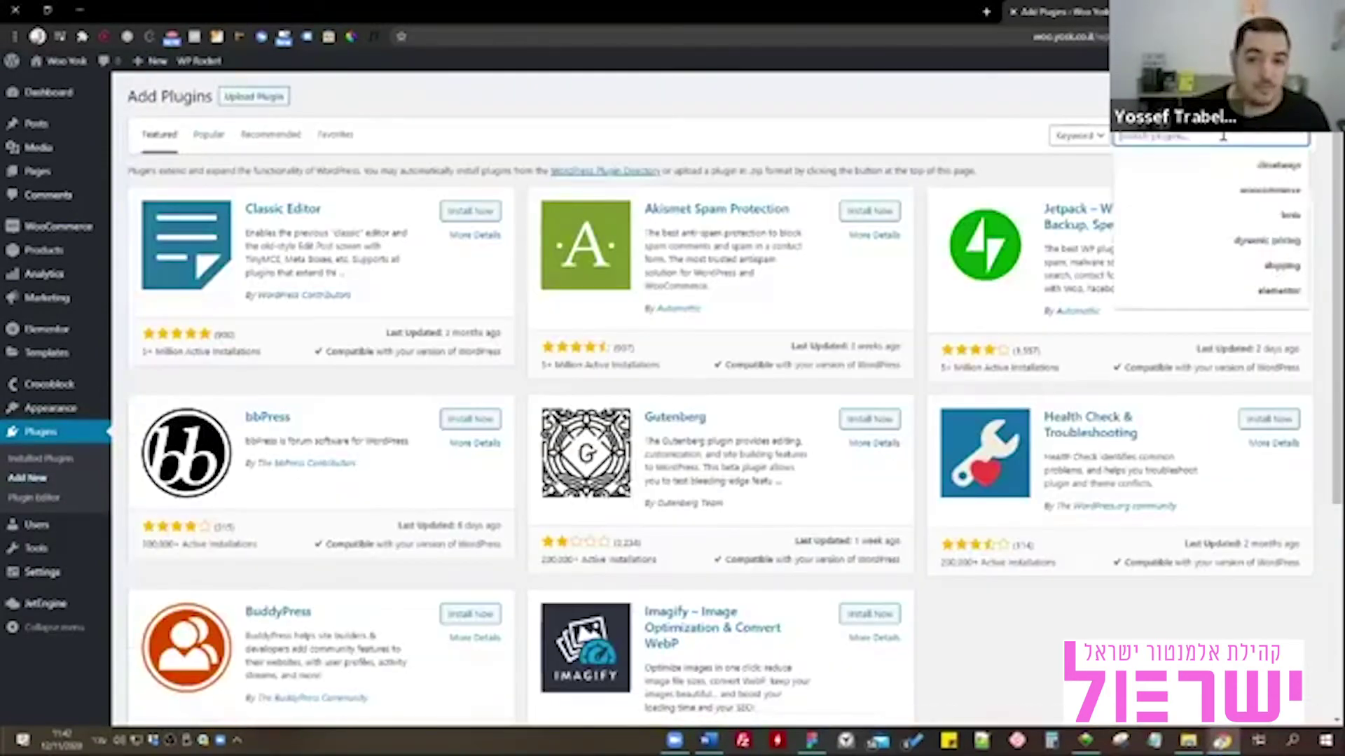
{"action": "type", "text": "woo"}
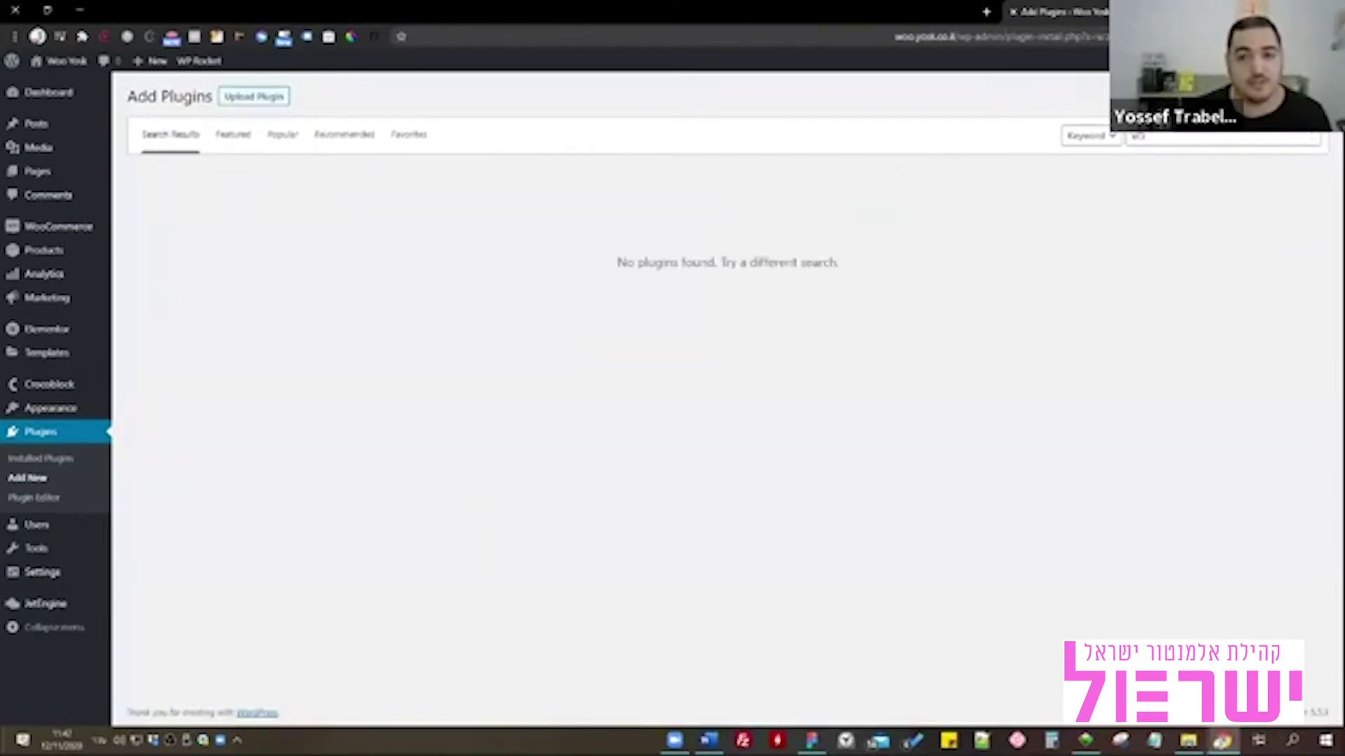
{"action": "double_click", "coordinate": [1128, 140]}
{"action": "key", "text": "alt+shift"}
{"action": "type", "text": "cartflows"}
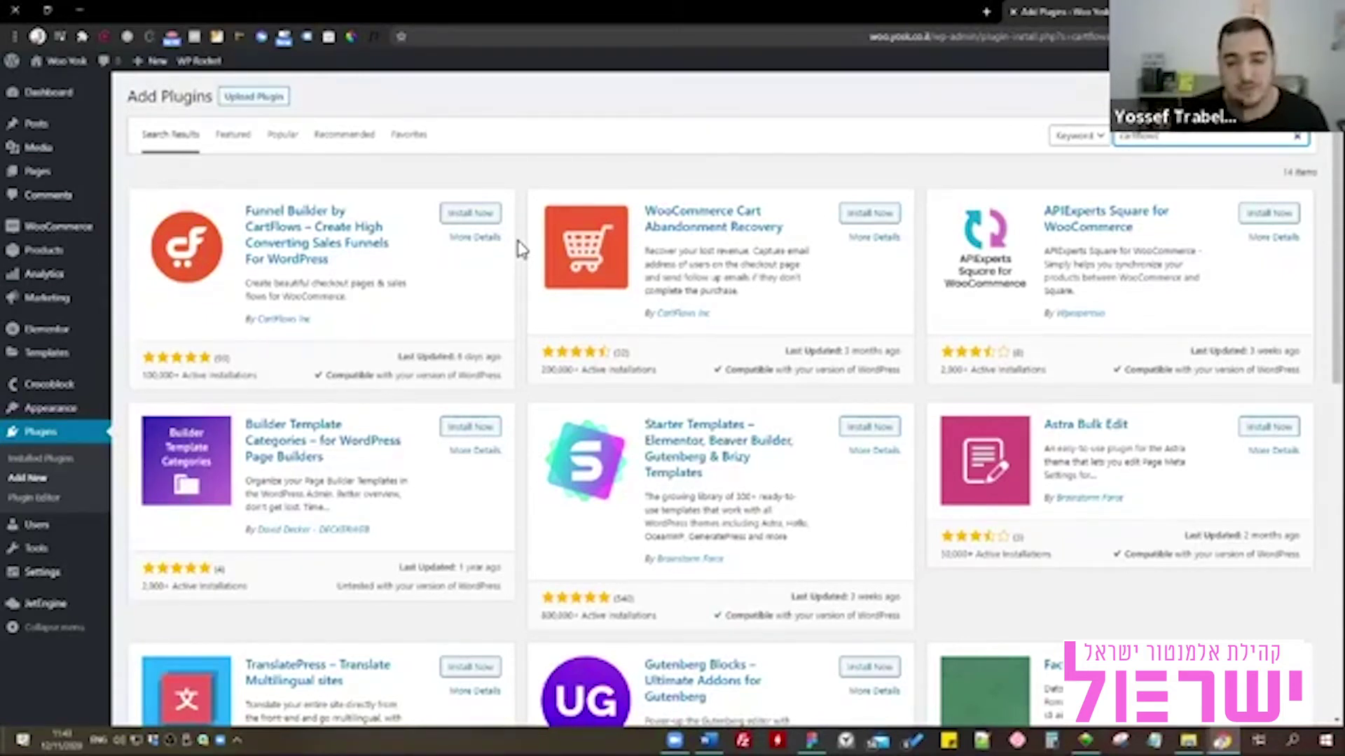
Install and activate the WooCommerce Cart Abandonment Recovery plugin, and open its Cart Abandonment report page.
{"action": "left_click", "coordinate": [863, 217]}
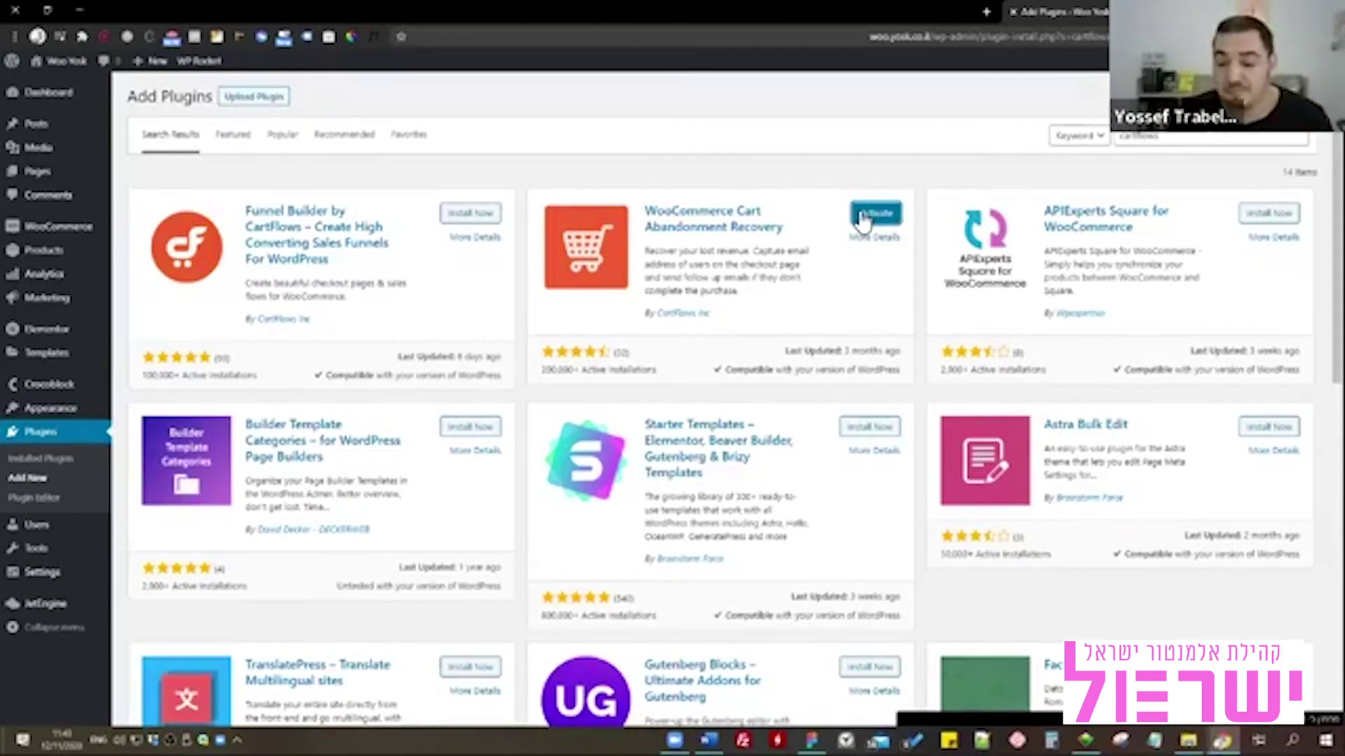
{"action": "left_click", "coordinate": [863, 217]}
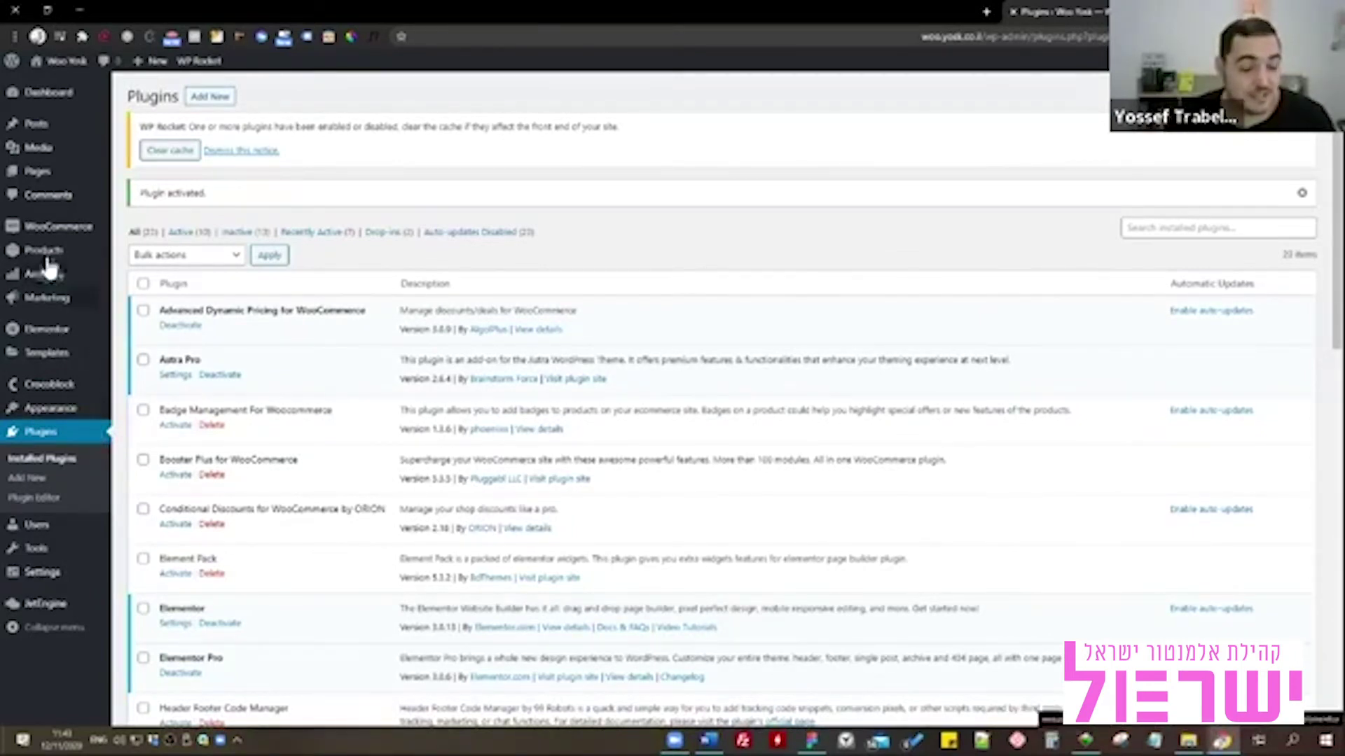
{"action": "mouse_move", "coordinate": [56, 237]}
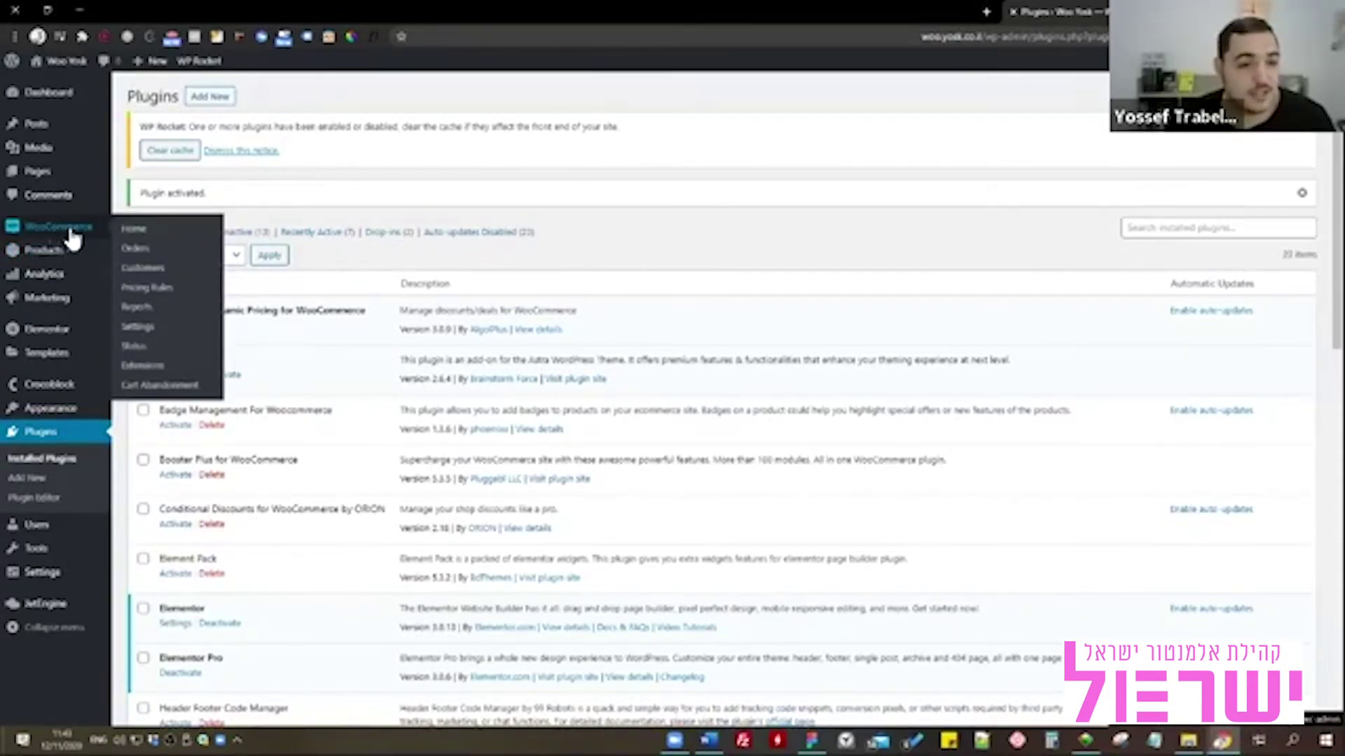
{"action": "left_click", "coordinate": [188, 386]}
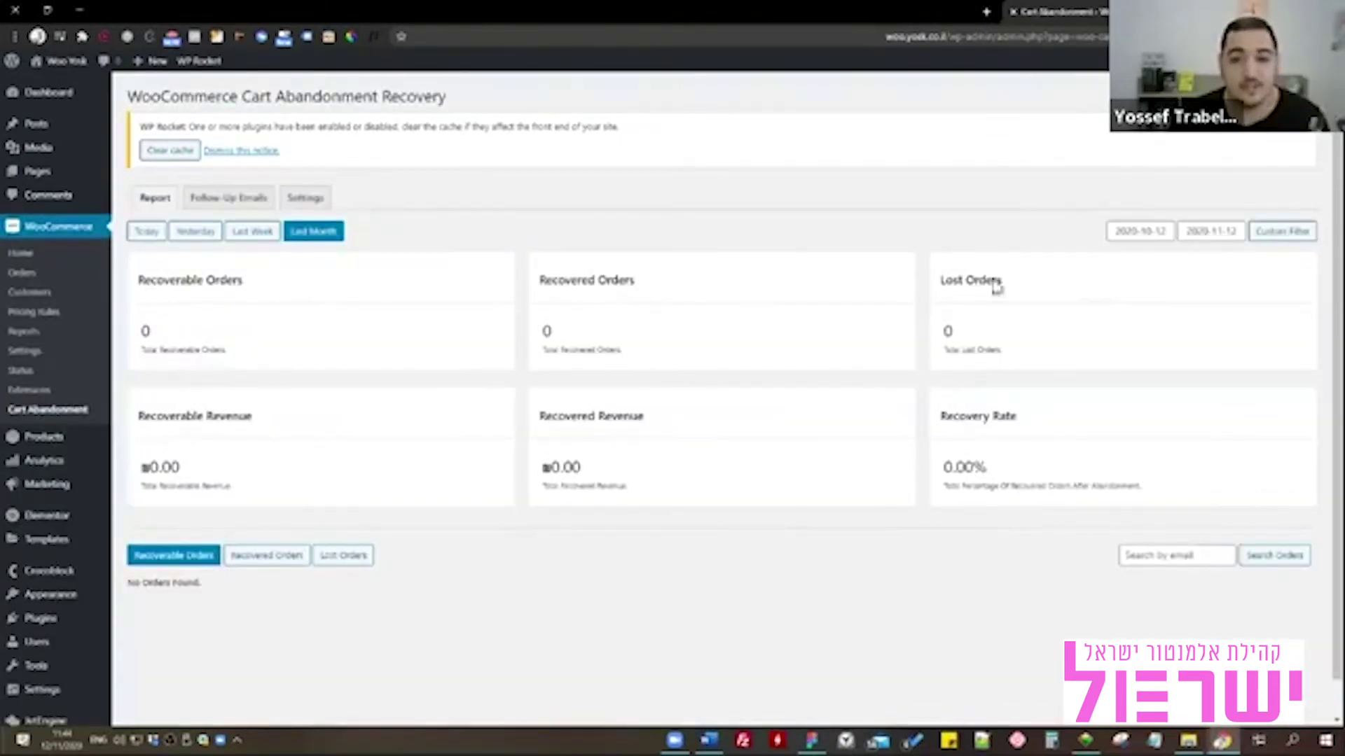
Open Sample Email Template 1 from the plugin's follow-up emails for editing and switch on its activation.
{"action": "left_click", "coordinate": [234, 198]}
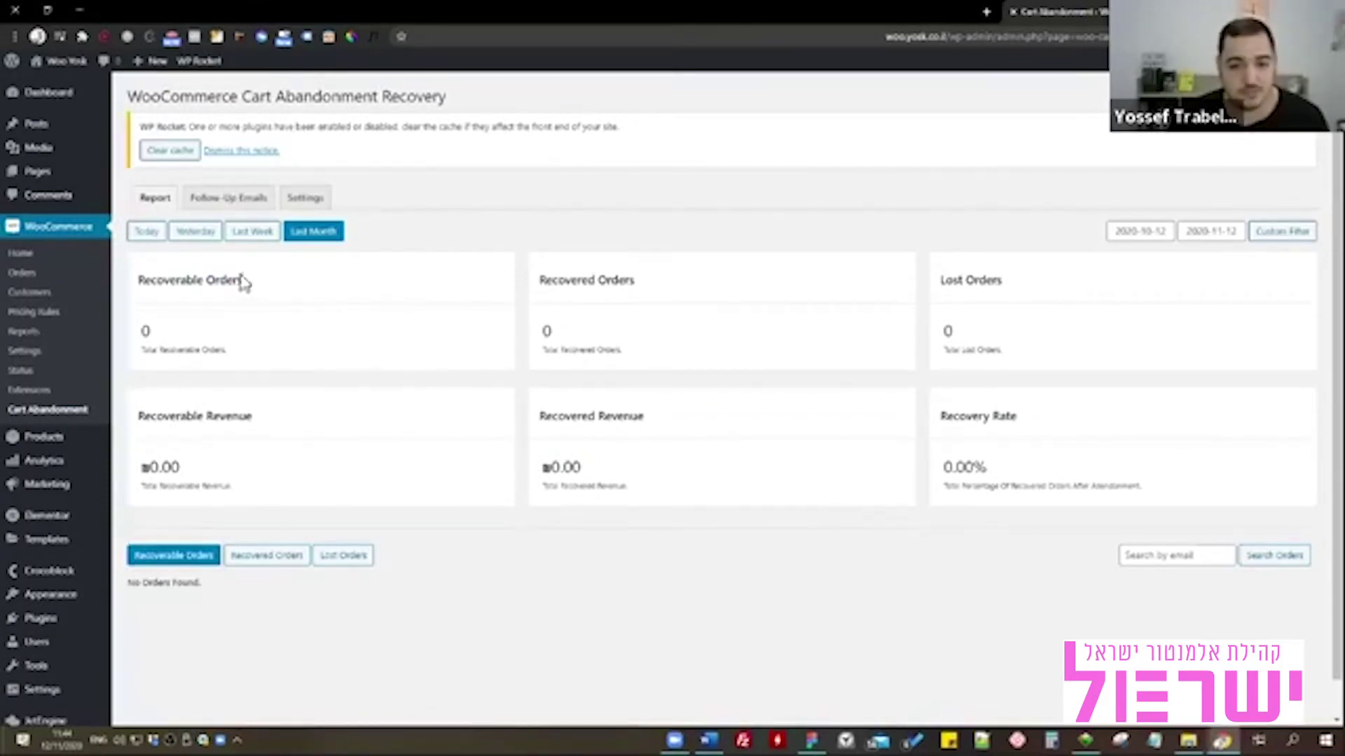
{"action": "left_click", "coordinate": [218, 203]}
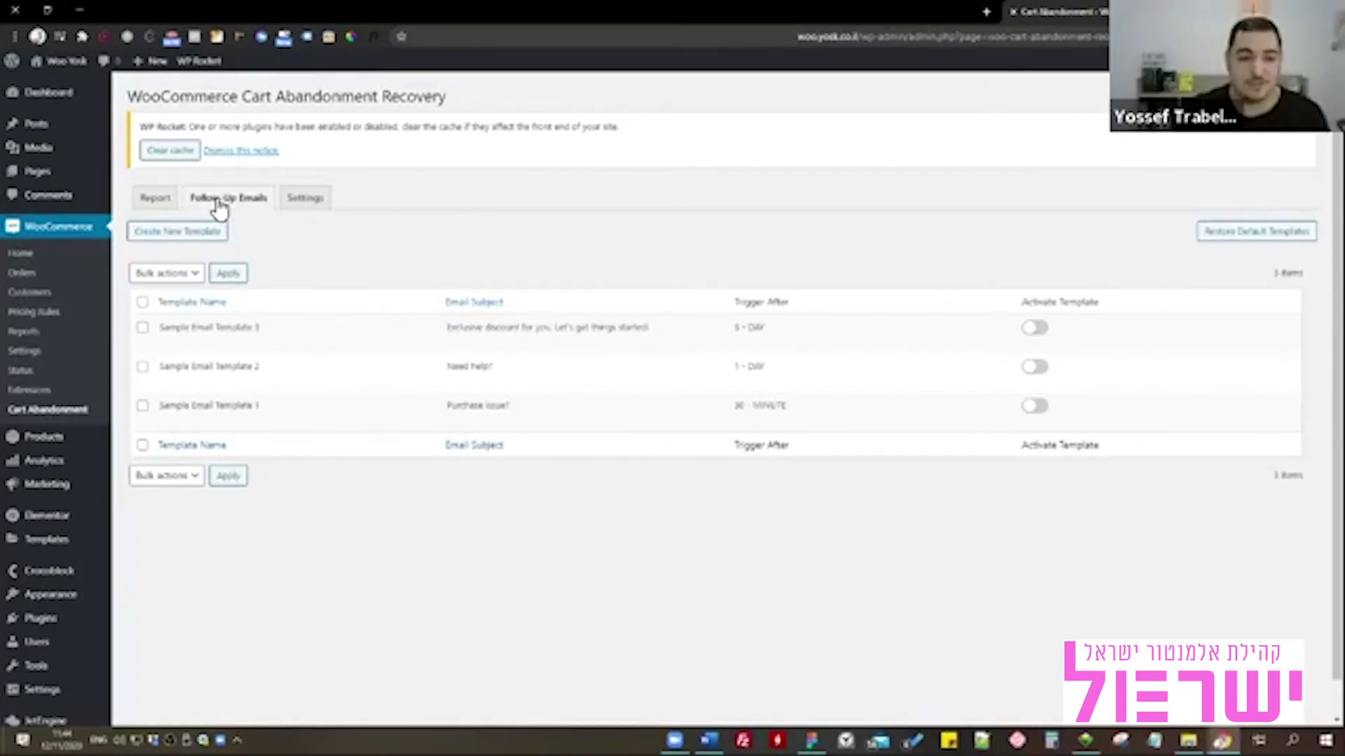
{"action": "left_click", "coordinate": [155, 199]}
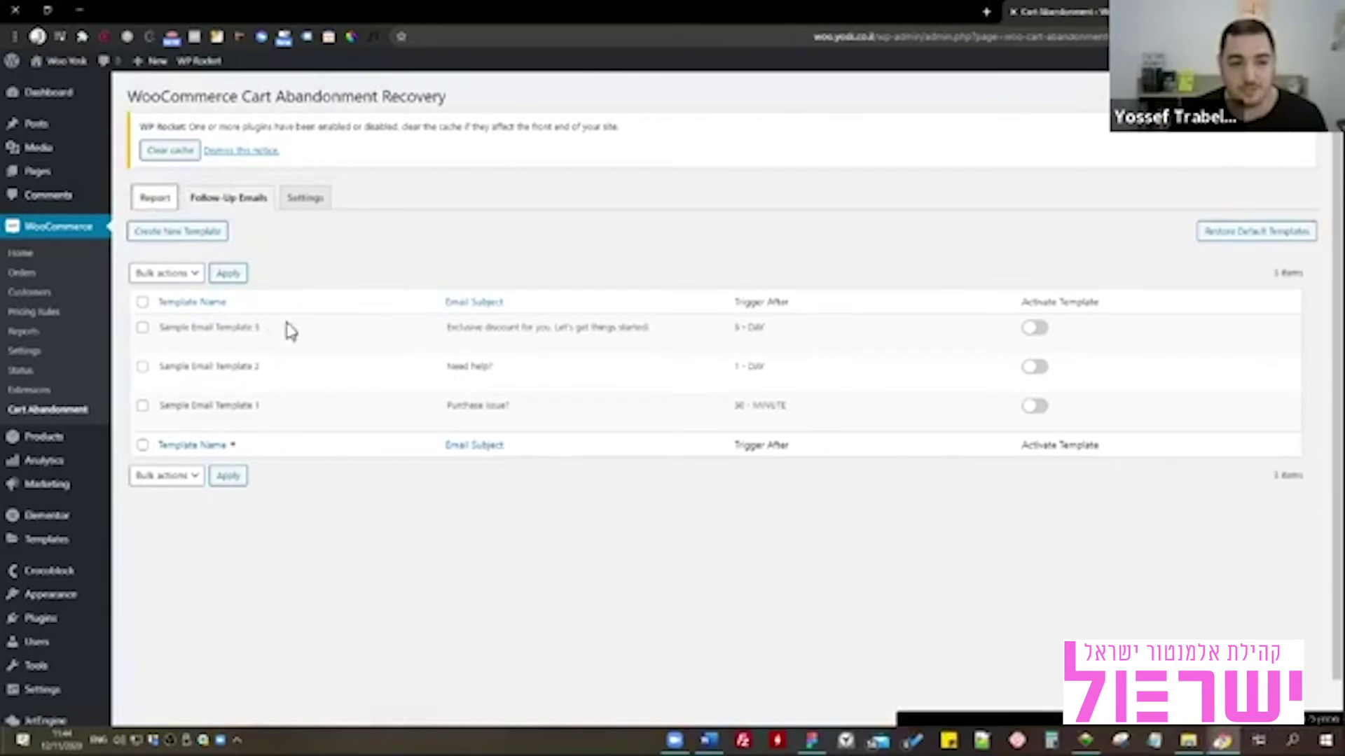
{"action": "left_click", "coordinate": [235, 199]}
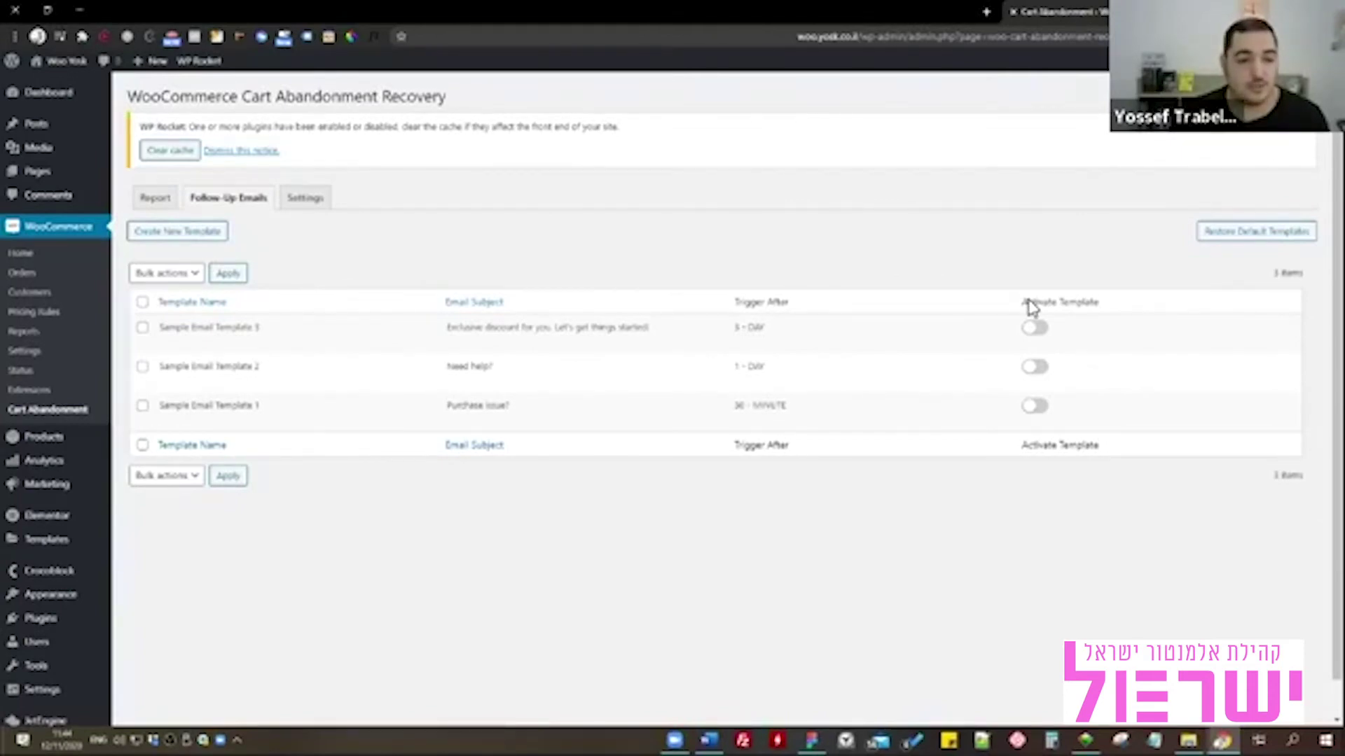
{"action": "left_click", "coordinate": [168, 422]}
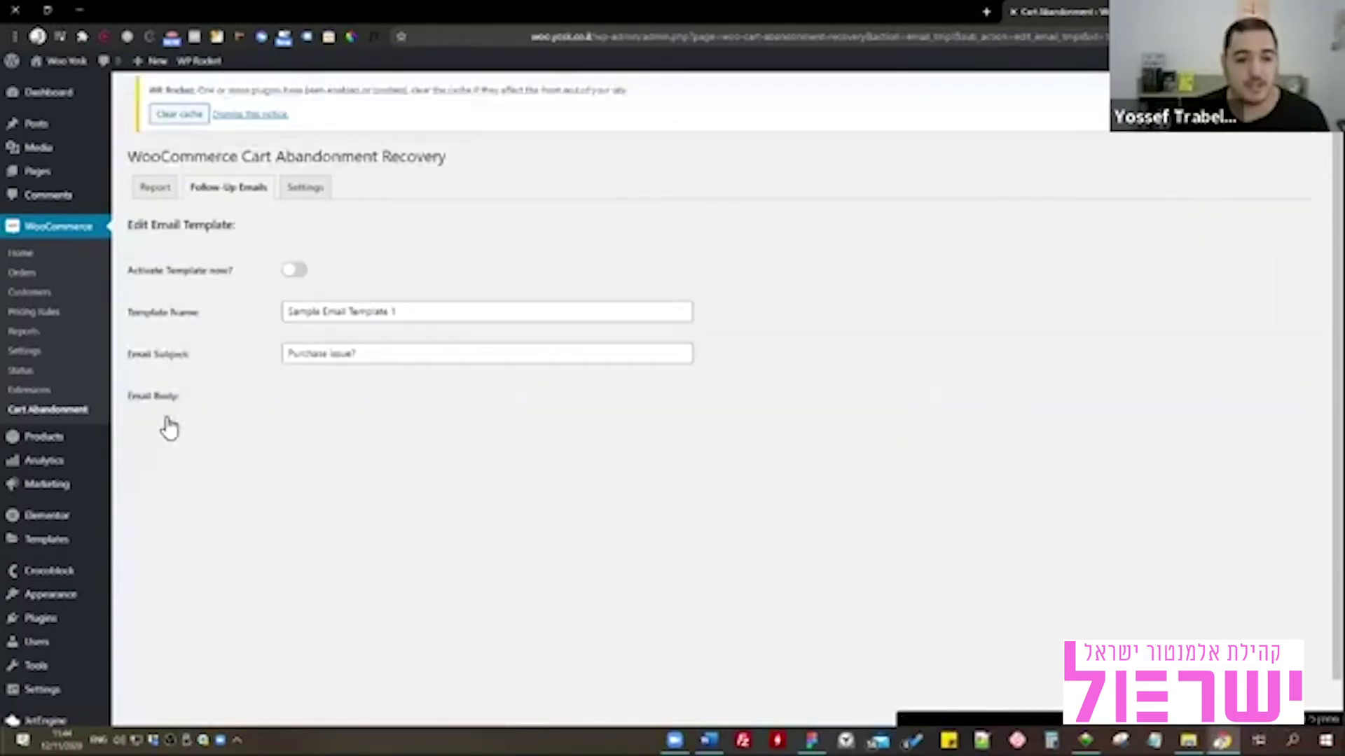
{"action": "left_click", "coordinate": [297, 284]}
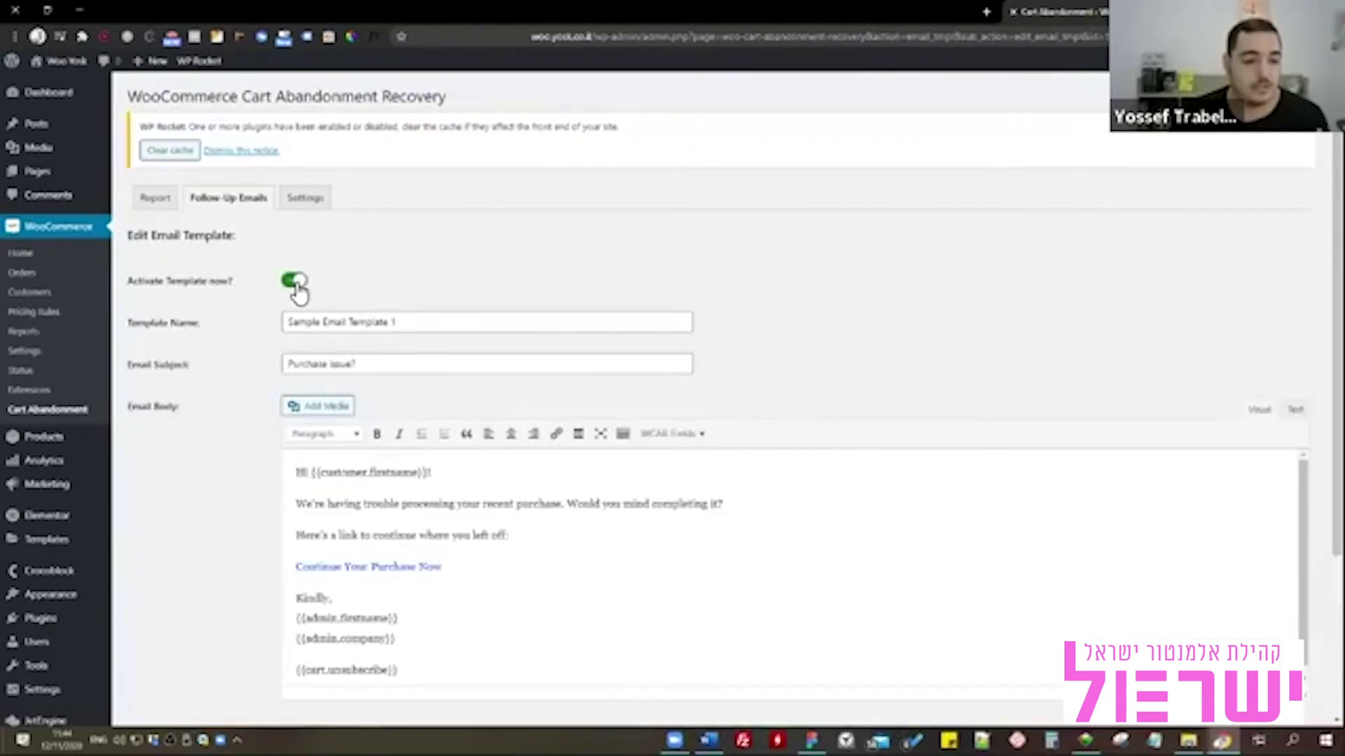
Replace the template's email subject with "היי, שכחת אותי?".
{"action": "left_click_drag", "start_coordinate": [397, 367], "coordinate": [238, 371]}
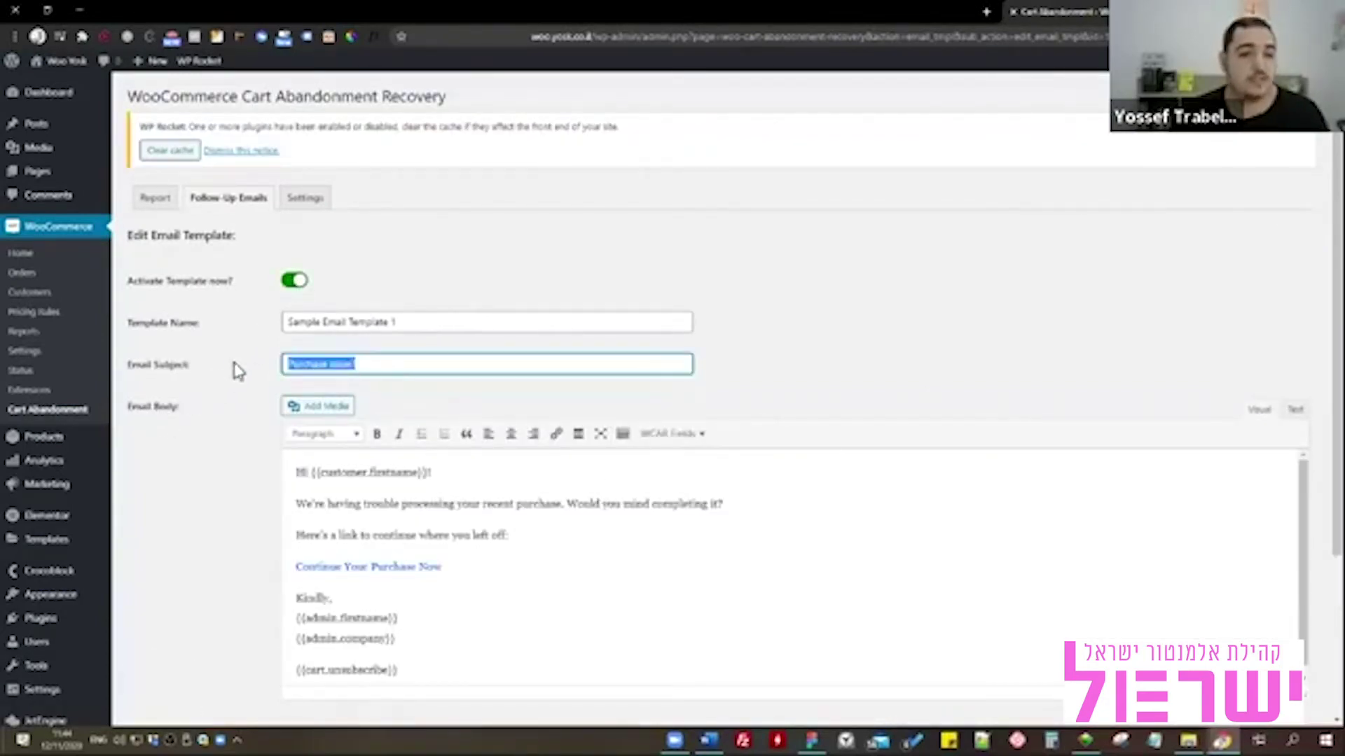
{"action": "type", "text": "a"}
{"action": "key", "text": "BackSpace"}
{"action": "key", "text": "alt+shift"}
{"action": "type", "text": "היי, שכחת משהו"}
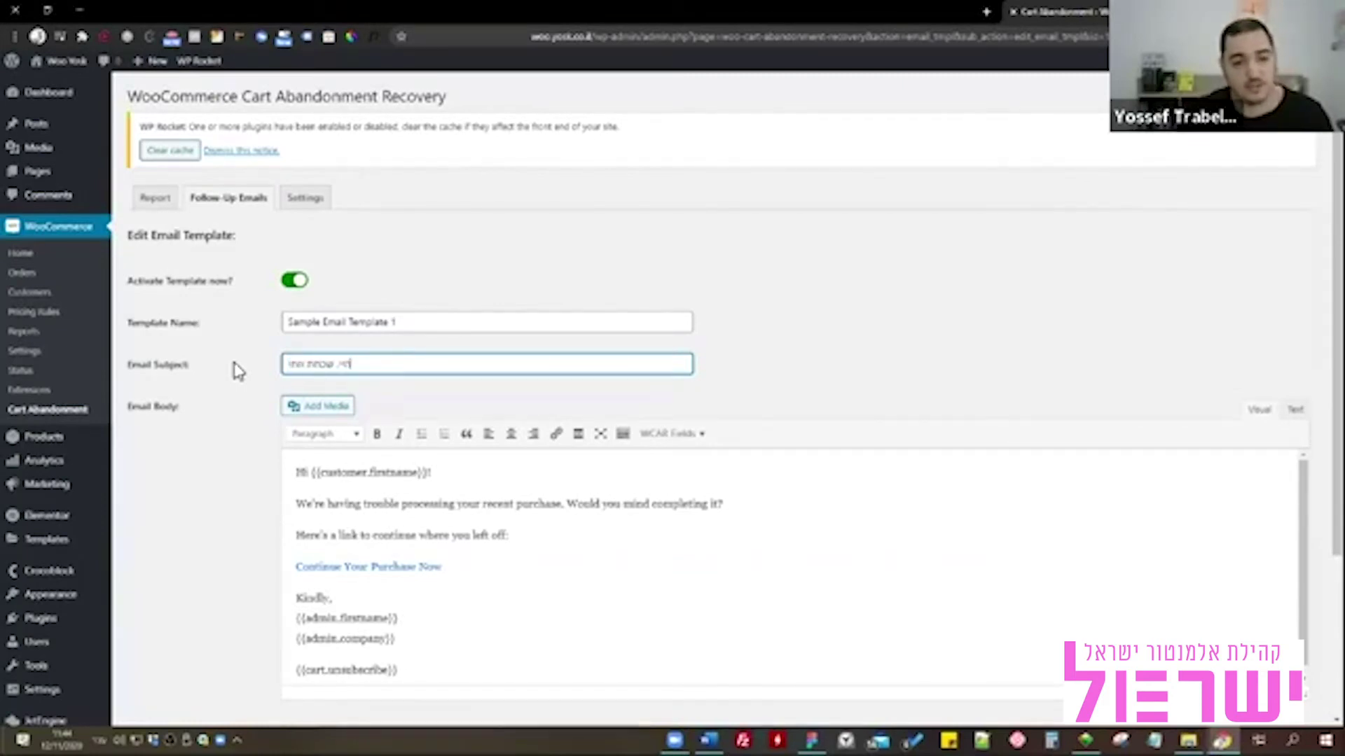
{"action": "type", "text": "?"}
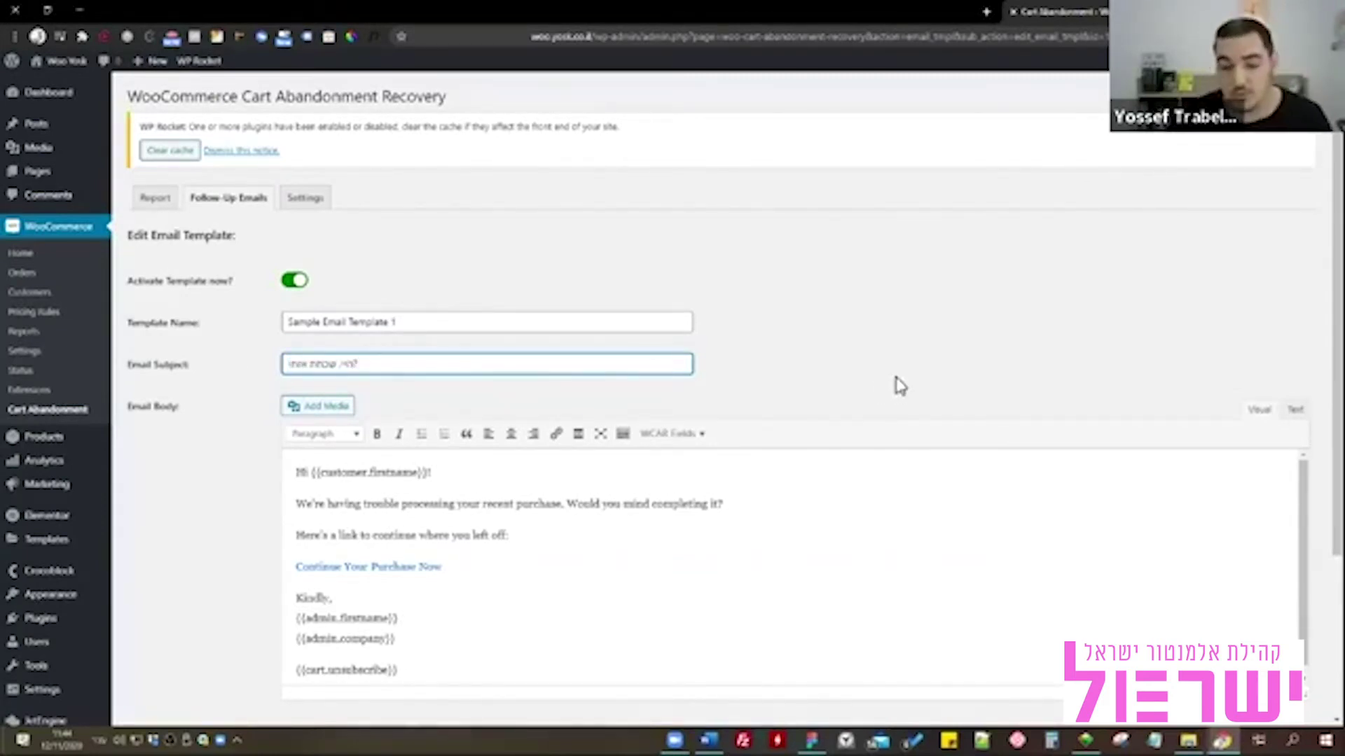
Examine the email body's customer first-name placeholder and purchase message, along with the coupon and send-delay options below it.
{"action": "scroll", "coordinate": [804, 382], "scroll_direction": "down", "scroll_amount": 1}
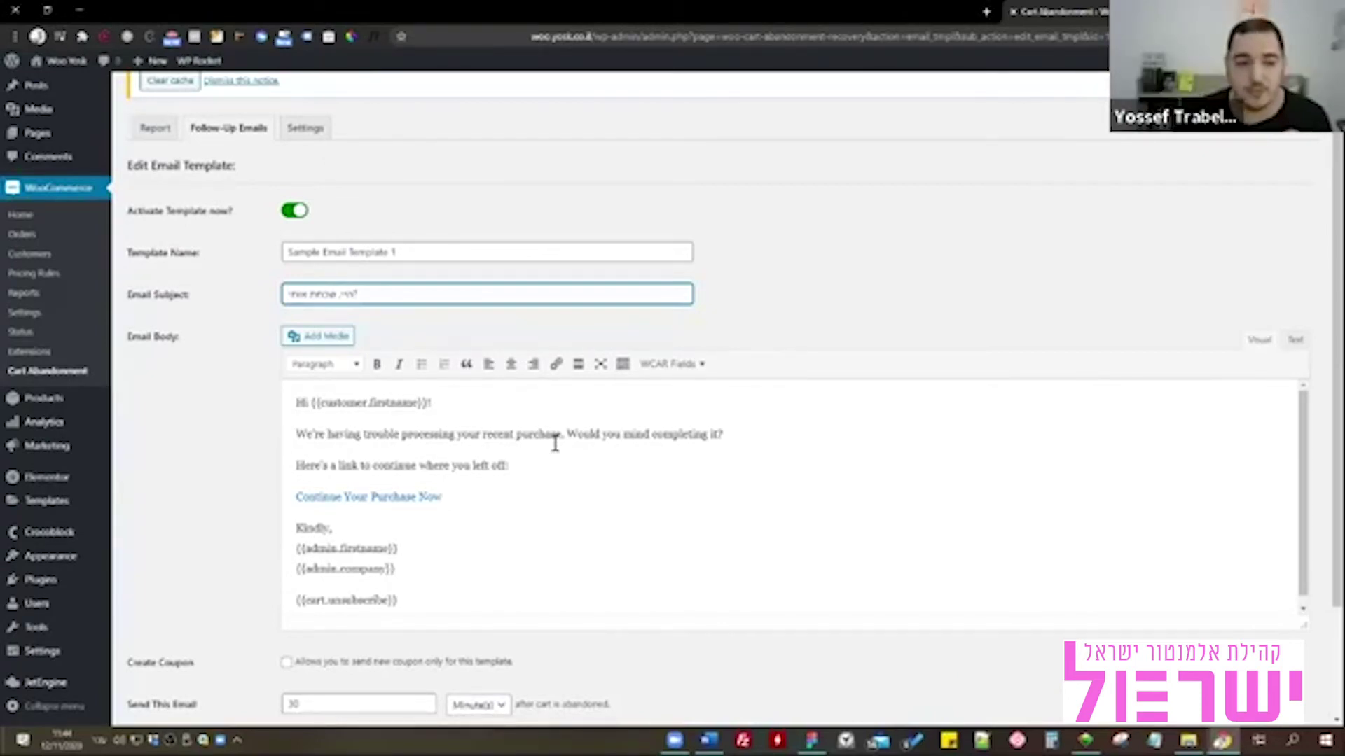
{"action": "scroll", "coordinate": [392, 396], "scroll_direction": "down", "scroll_amount": 1}
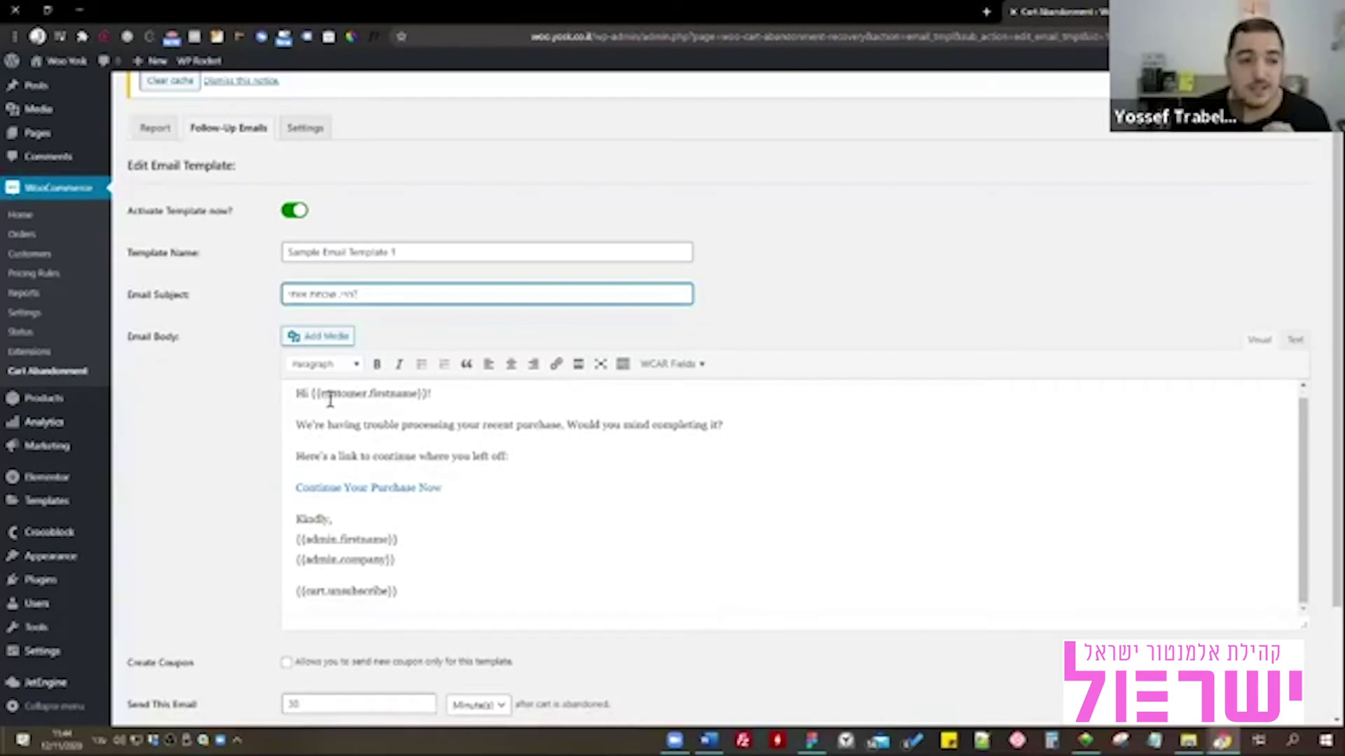
{"action": "left_click_drag", "start_coordinate": [312, 393], "coordinate": [477, 392]}
{"action": "left_click", "coordinate": [477, 400]}
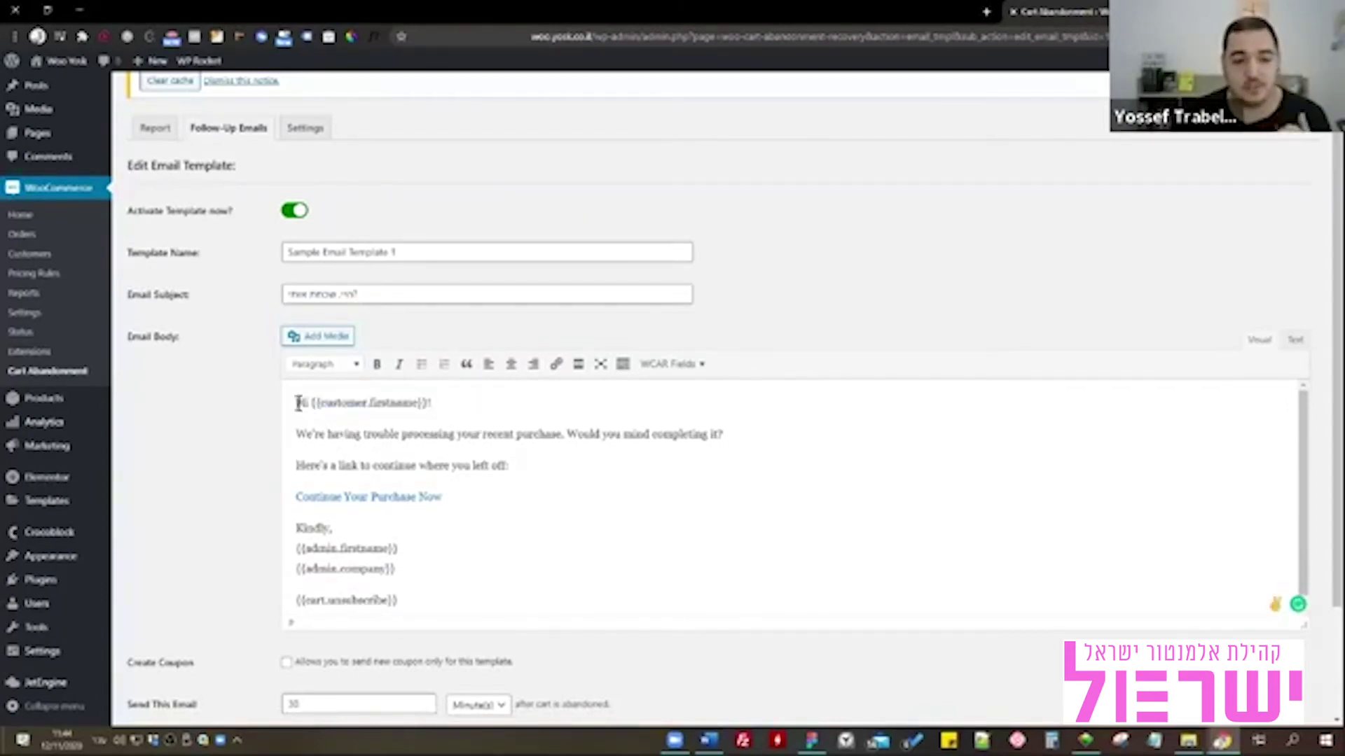
{"action": "scroll", "coordinate": [129, 420], "scroll_direction": "down", "scroll_amount": 2}
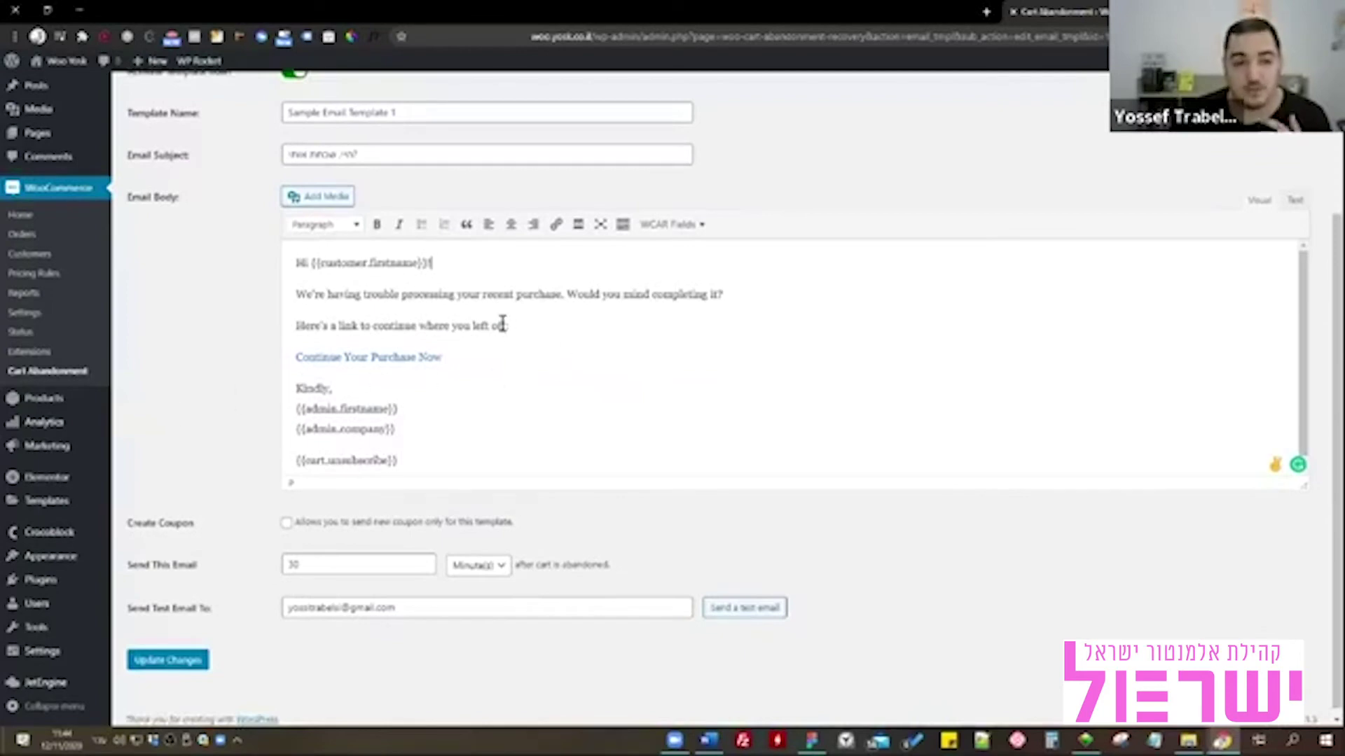
{"action": "left_click_drag", "start_coordinate": [340, 294], "coordinate": [592, 297]}
{"action": "left_click", "coordinate": [594, 297]}
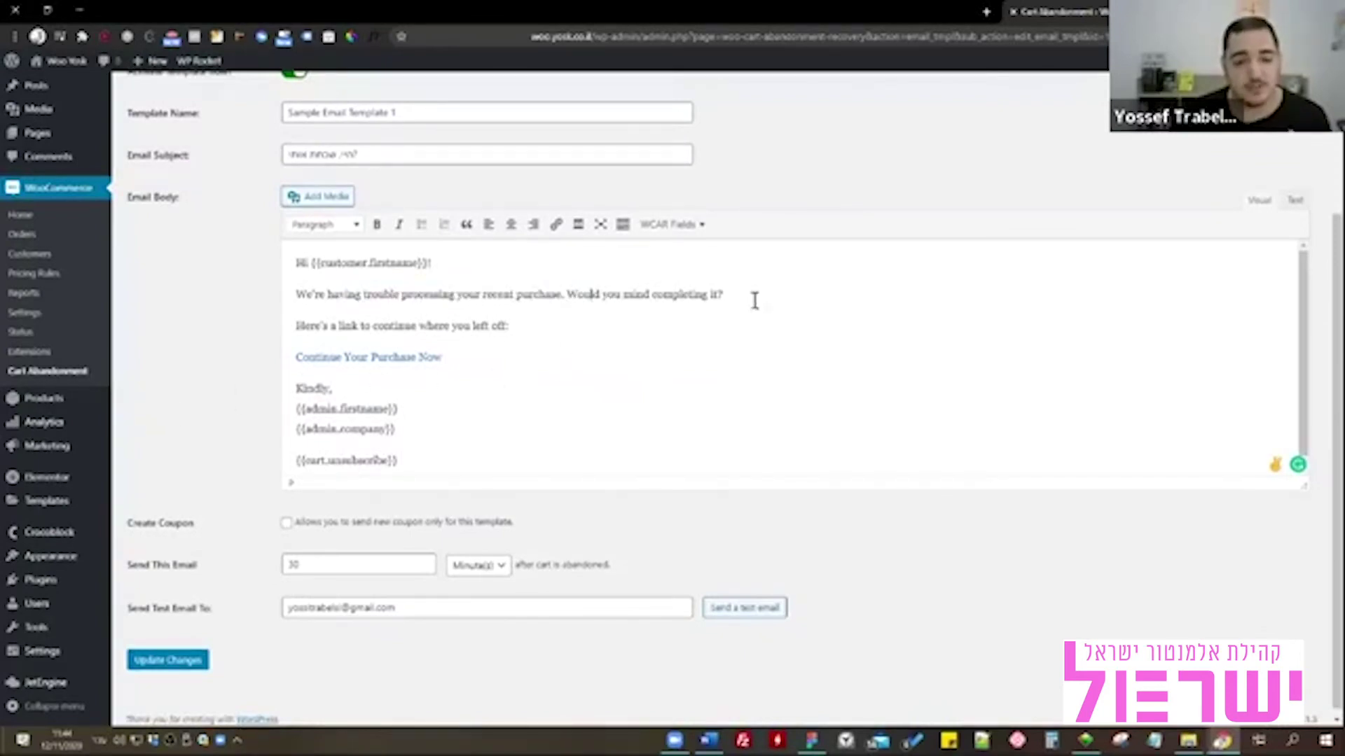
{"action": "left_click", "coordinate": [758, 299]}
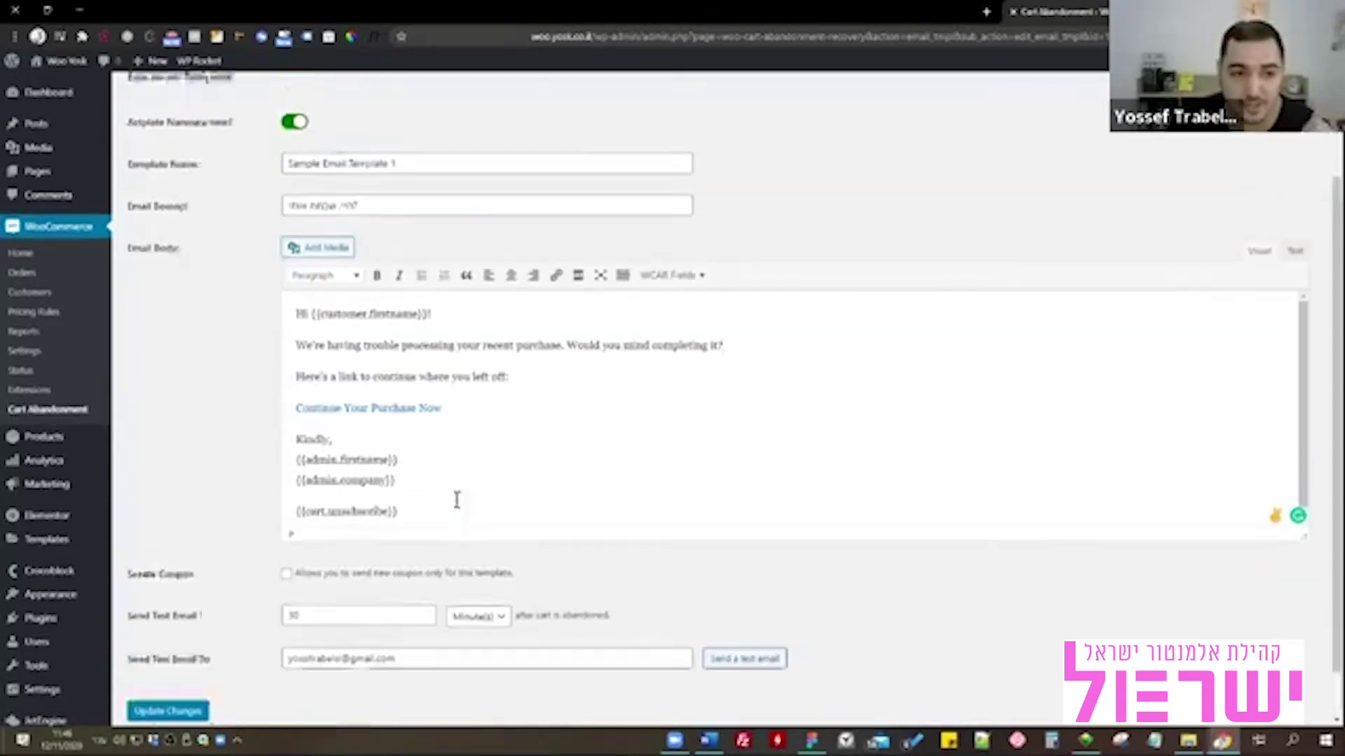
View the plugin's cart abandonment settings, return to the follow-up emails and reopen Sample Email Template 1 for editing.
{"action": "scroll", "coordinate": [465, 510], "scroll_direction": "up", "scroll_amount": 3}
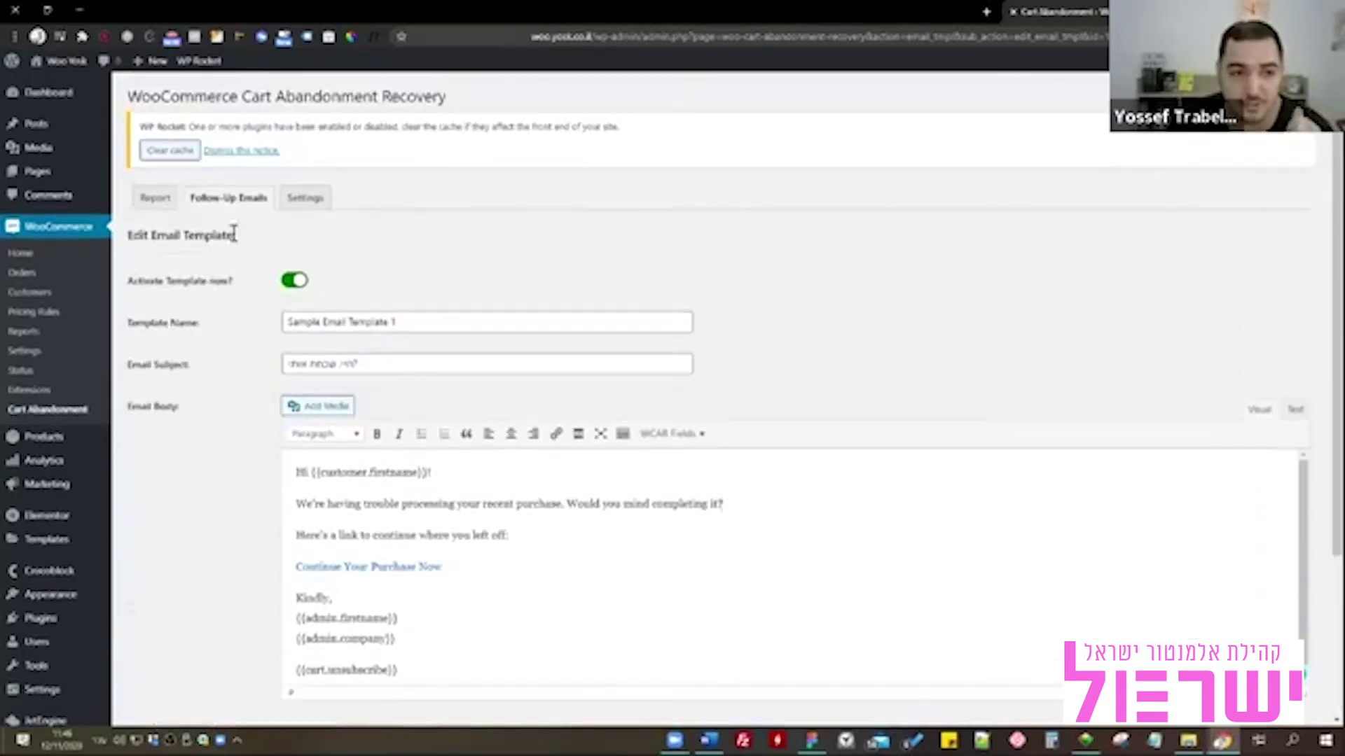
{"action": "left_click", "coordinate": [307, 201]}
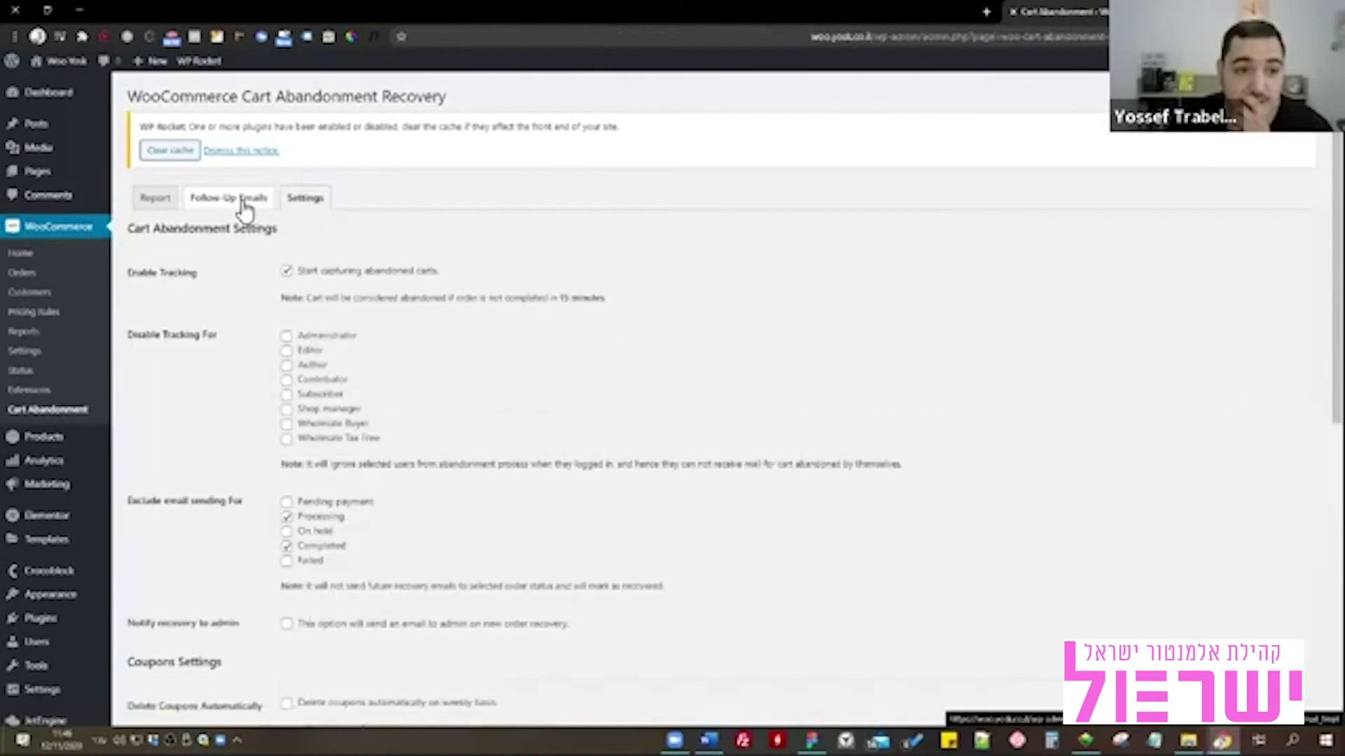
{"action": "left_click", "coordinate": [244, 208]}
{"action": "scroll", "coordinate": [350, 343], "scroll_direction": "down", "scroll_amount": 2}
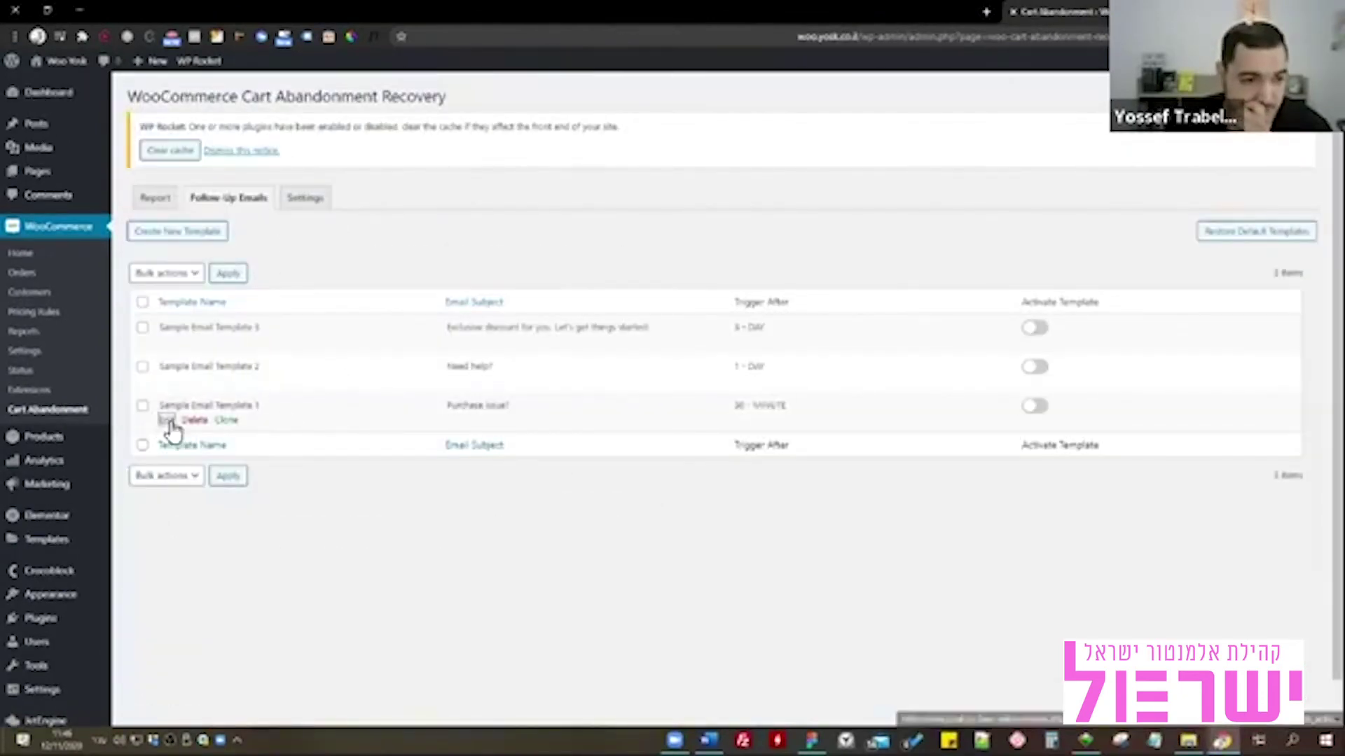
{"action": "left_click", "coordinate": [169, 421]}
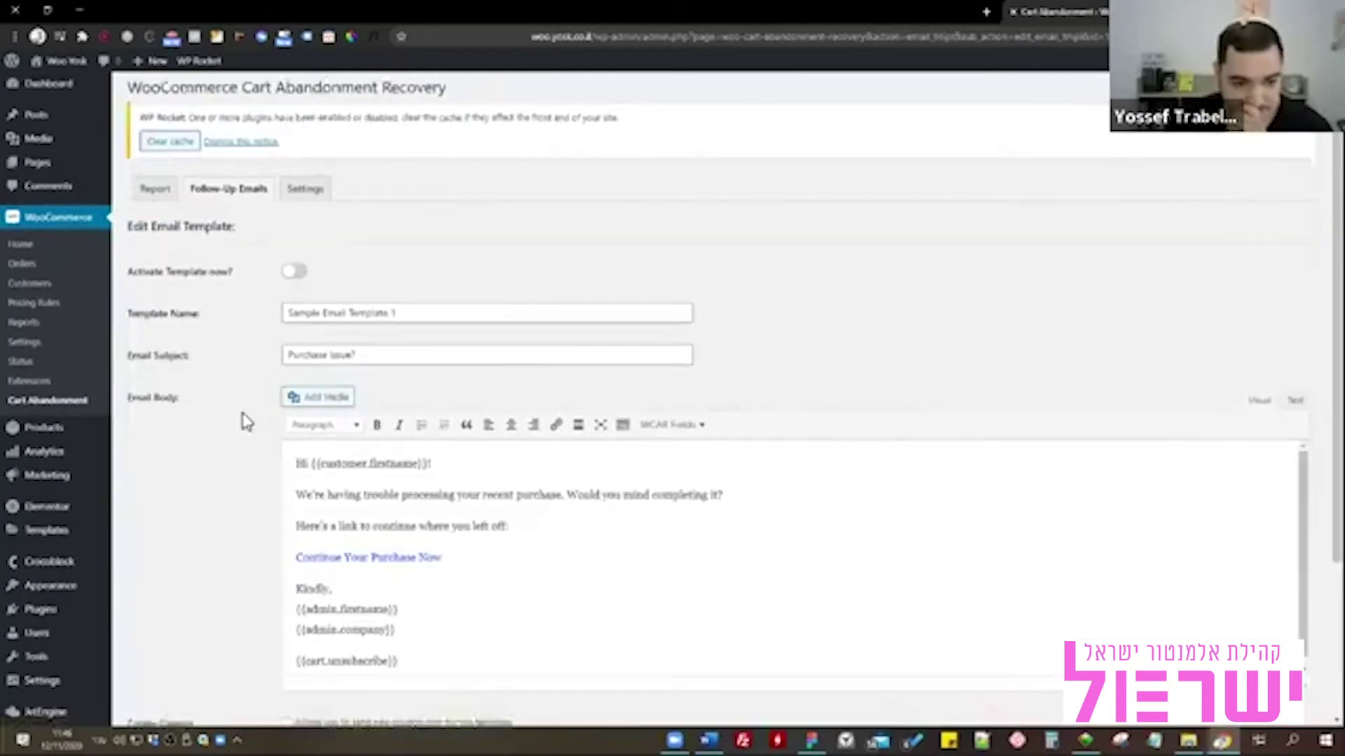
Examine the template's delay before sending the email and the time units available for it.
{"action": "scroll", "coordinate": [245, 422], "scroll_direction": "down", "scroll_amount": 3}
{"action": "left_click", "coordinate": [302, 557]}
{"action": "double_click", "coordinate": [301, 557]}
{"action": "left_click", "coordinate": [334, 560]}
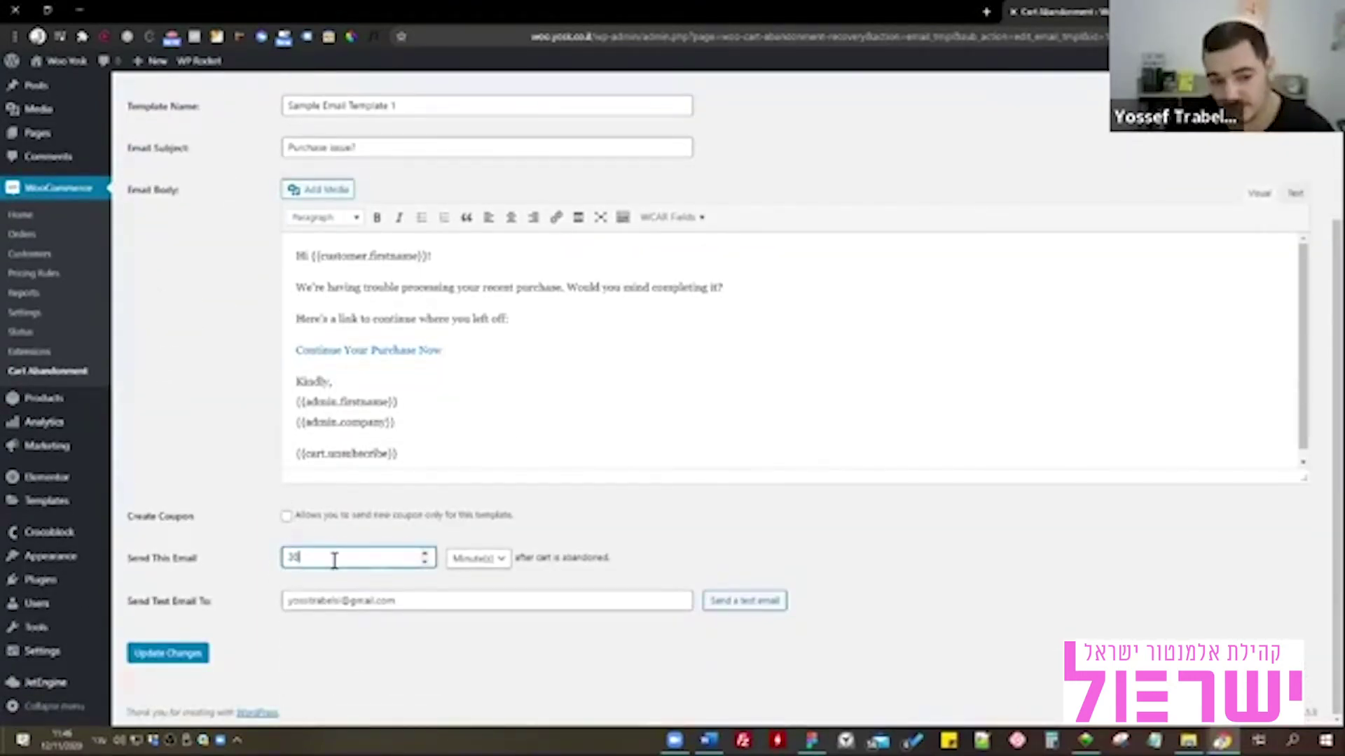
{"action": "left_click", "coordinate": [483, 562]}
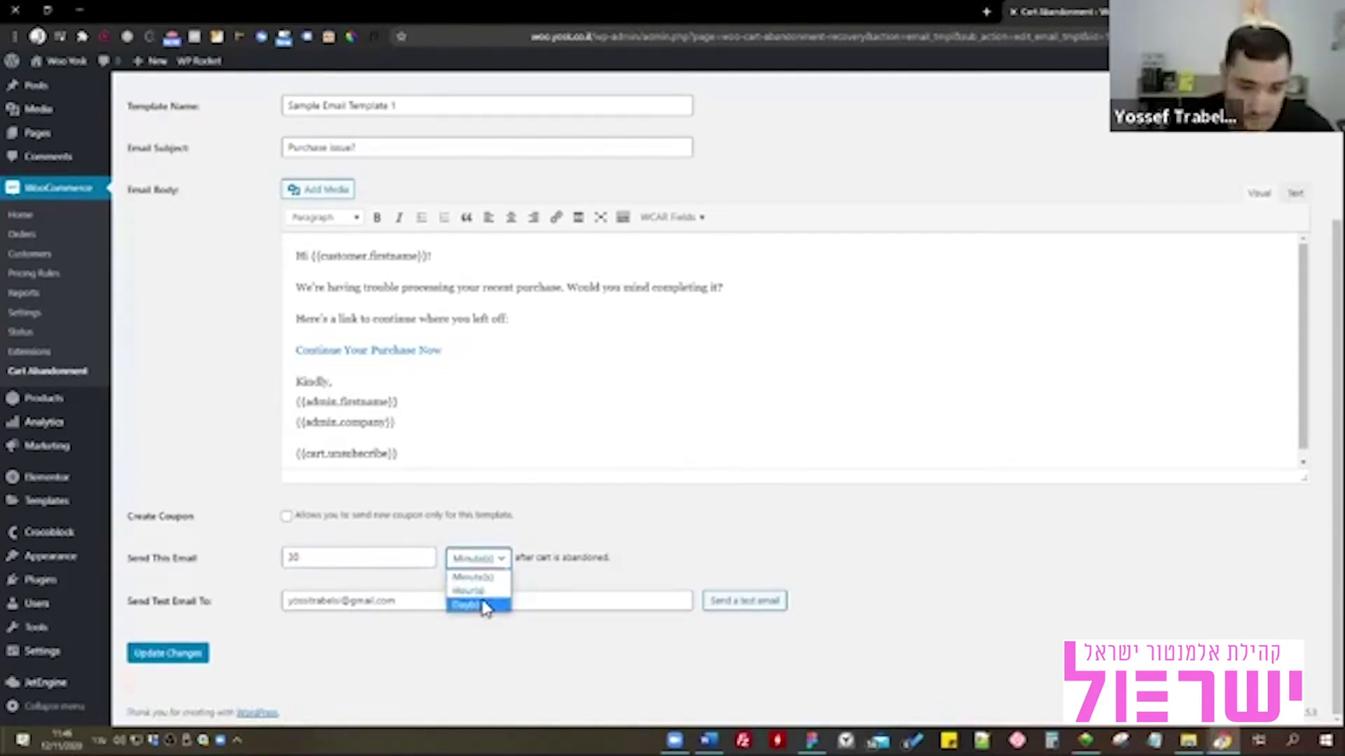
{"action": "left_click", "coordinate": [590, 547]}
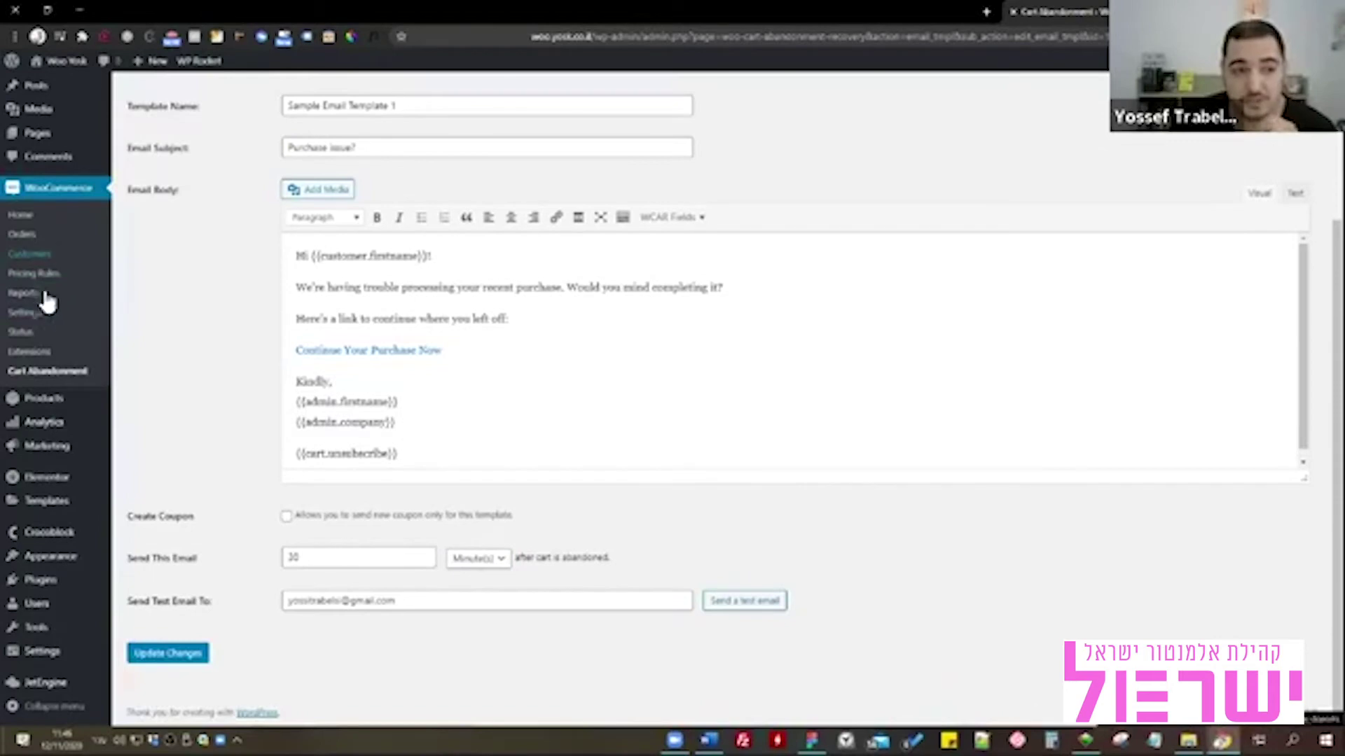
Open the WooCommerce product inventory settings in a separate tab and examine the Hold stock (minutes) value.
{"action": "middle_click", "coordinate": [48, 314]}
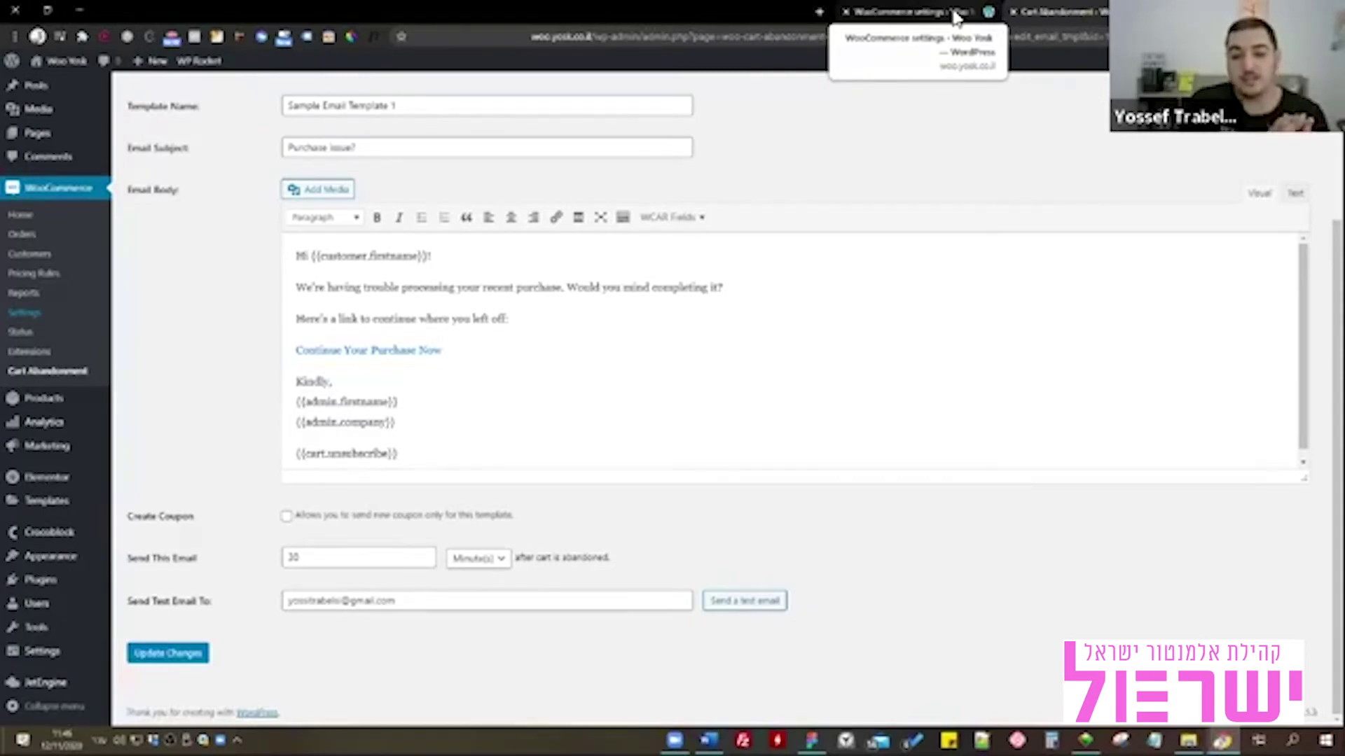
{"action": "left_click", "coordinate": [956, 15]}
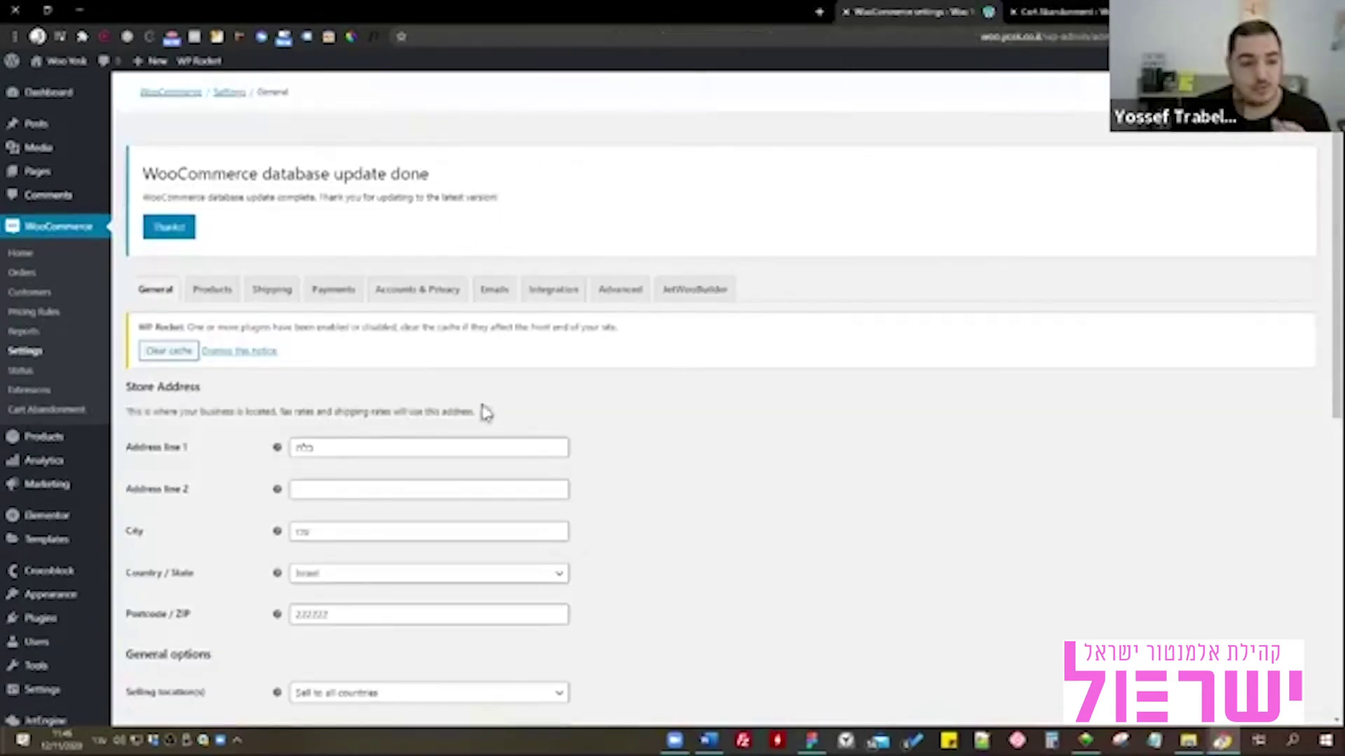
{"action": "left_click", "coordinate": [214, 291]}
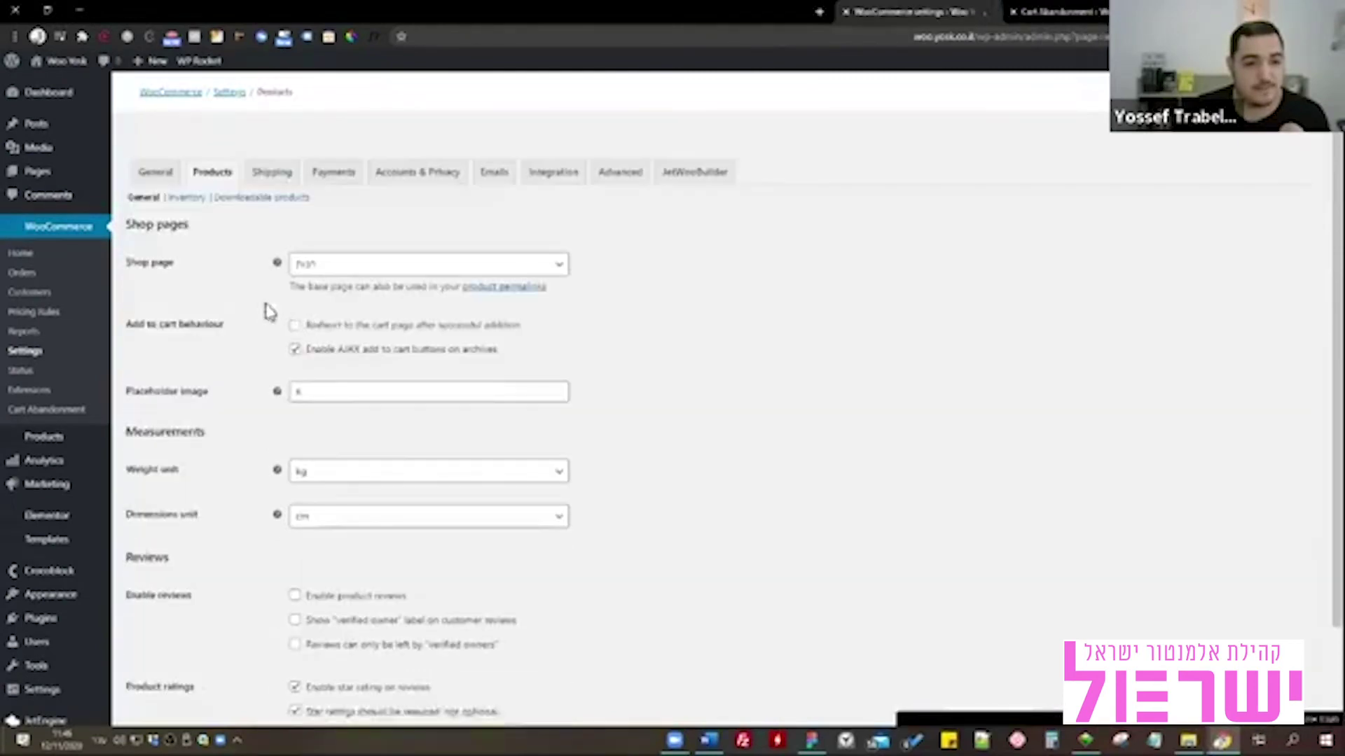
{"action": "left_click", "coordinate": [186, 384]}
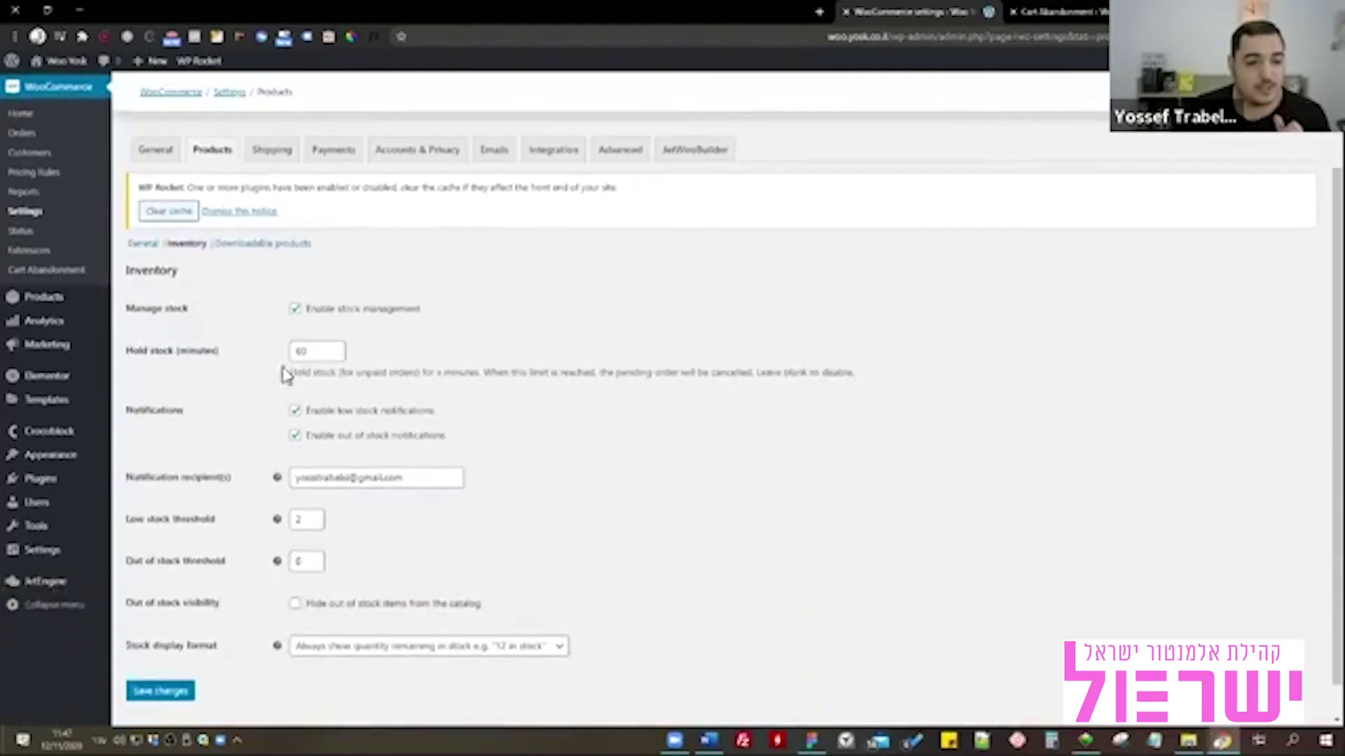
{"action": "left_click_drag", "start_coordinate": [322, 352], "coordinate": [298, 351]}
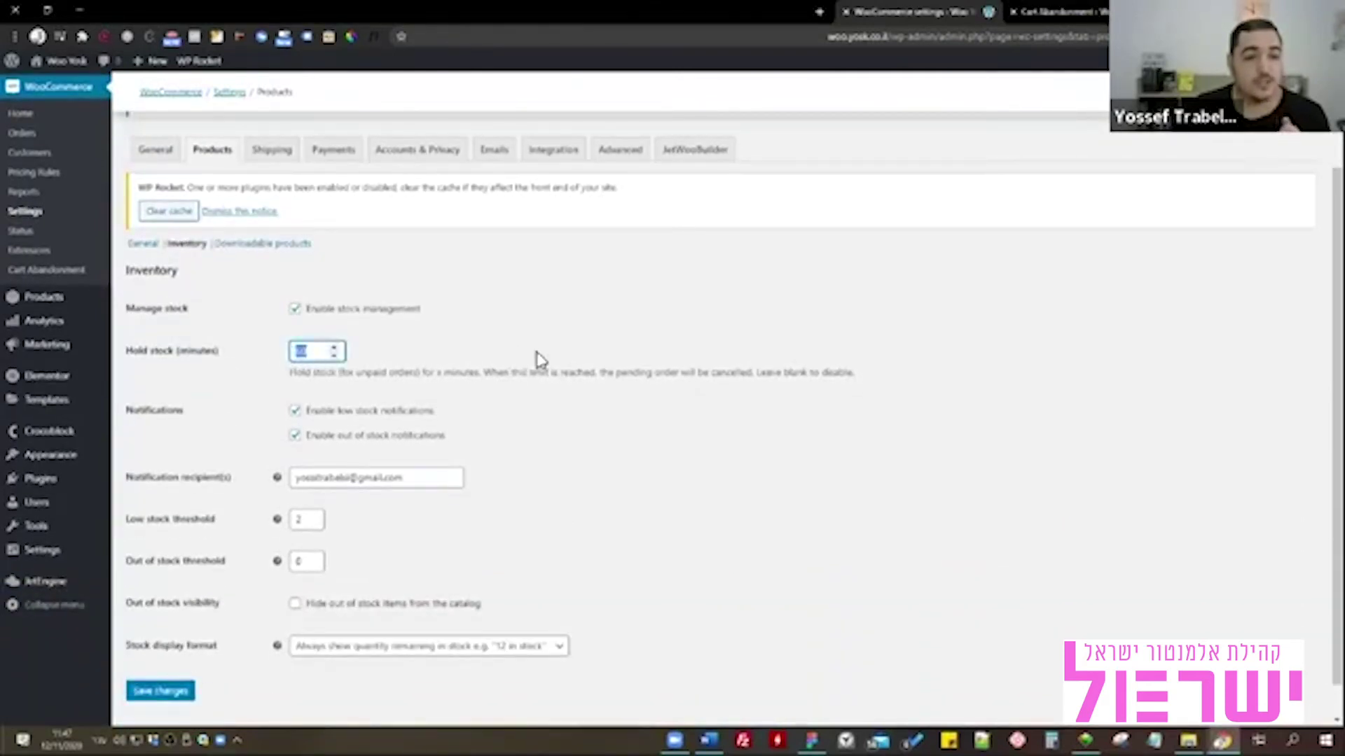
{"action": "left_click", "coordinate": [557, 375]}
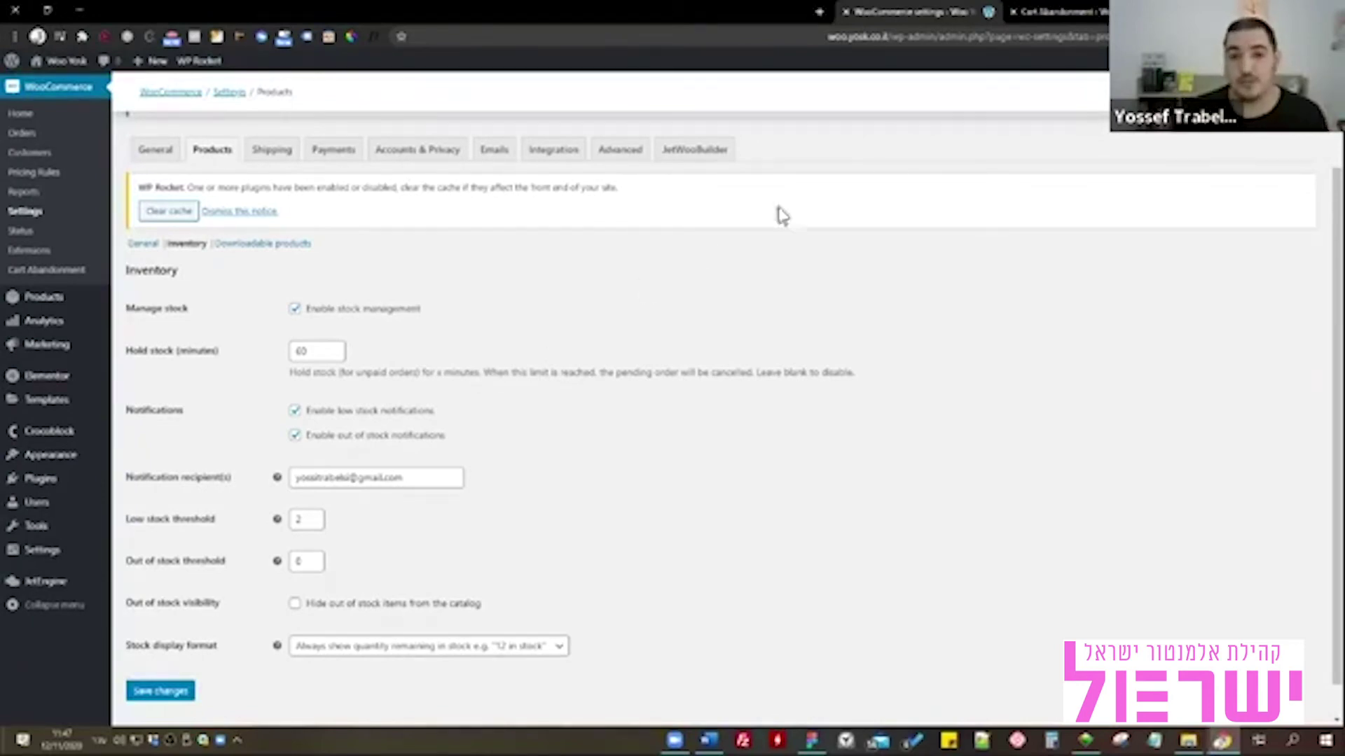
Compare the email template's send delay with the inventory's hold stock time, ending at the beginning of the template form.
{"action": "left_click", "coordinate": [1060, 13]}
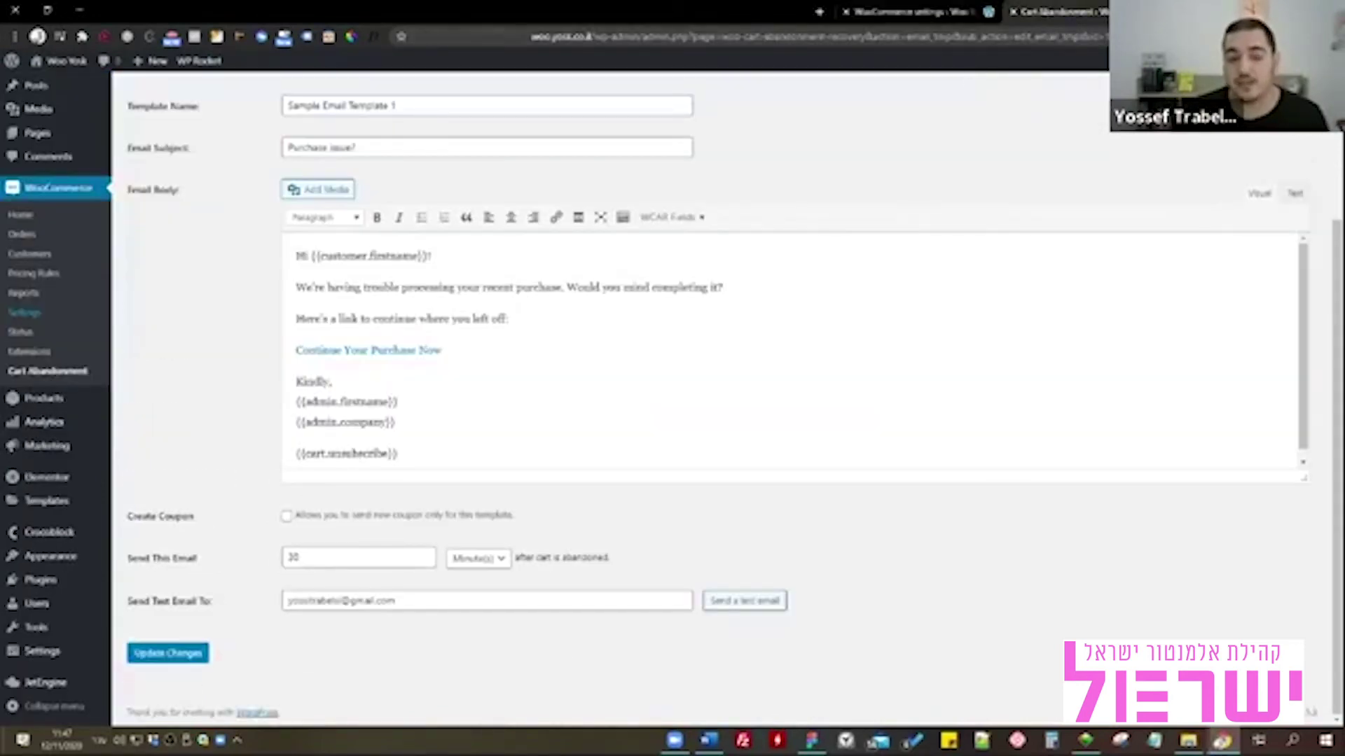
{"action": "left_click", "coordinate": [957, 14]}
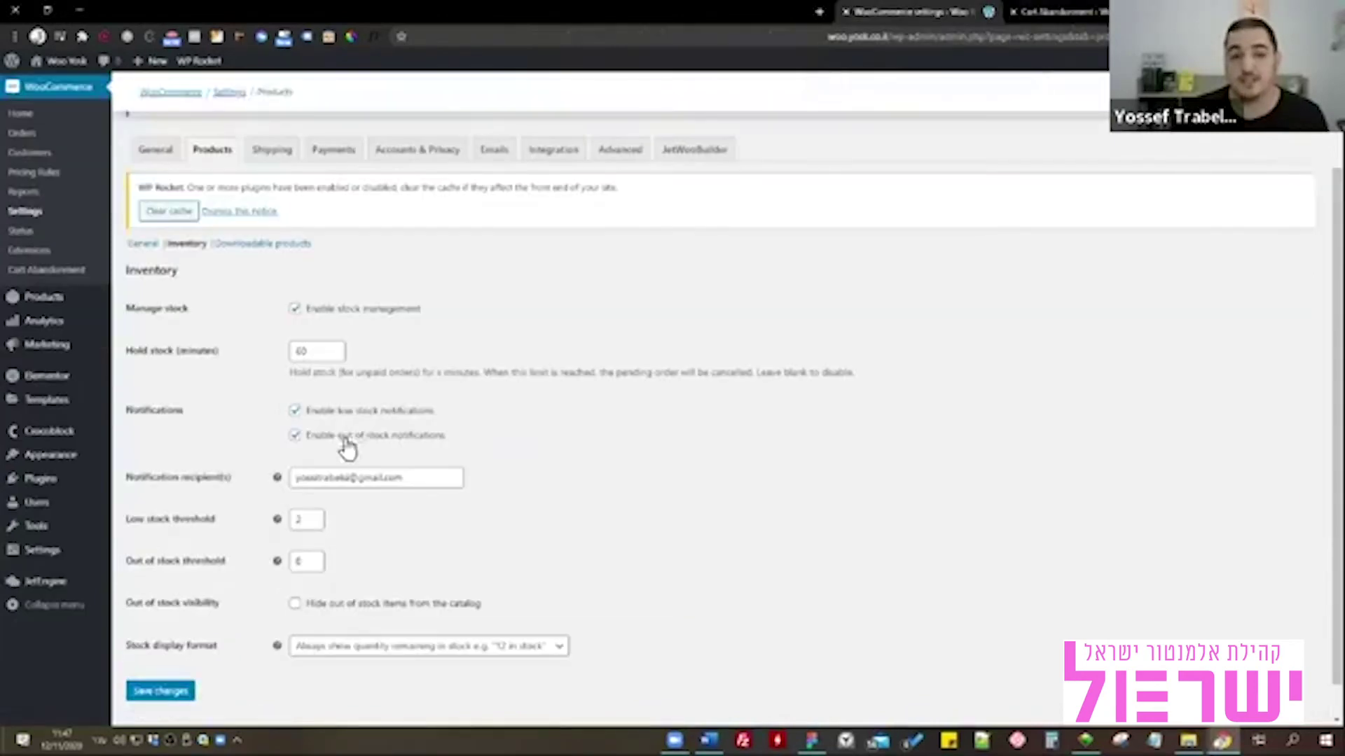
{"action": "left_click", "coordinate": [320, 345]}
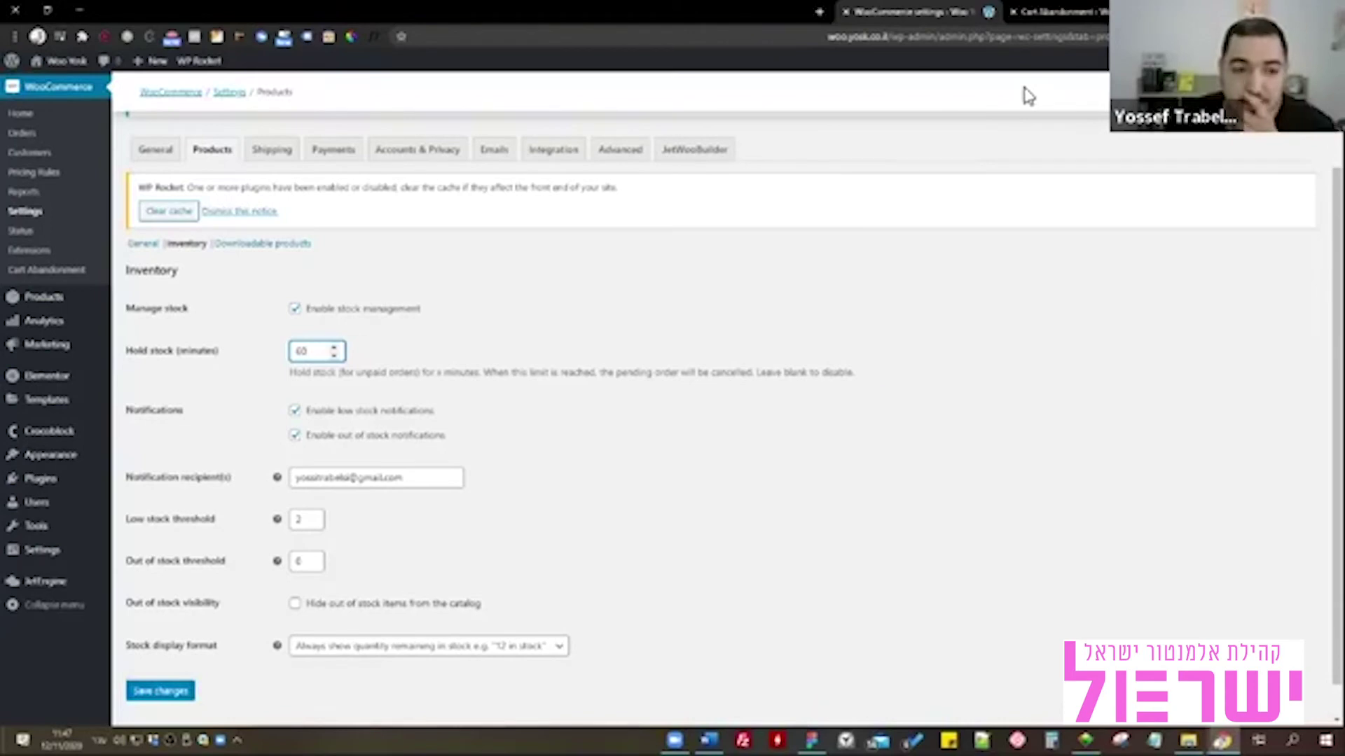
{"action": "left_click", "coordinate": [1032, 12]}
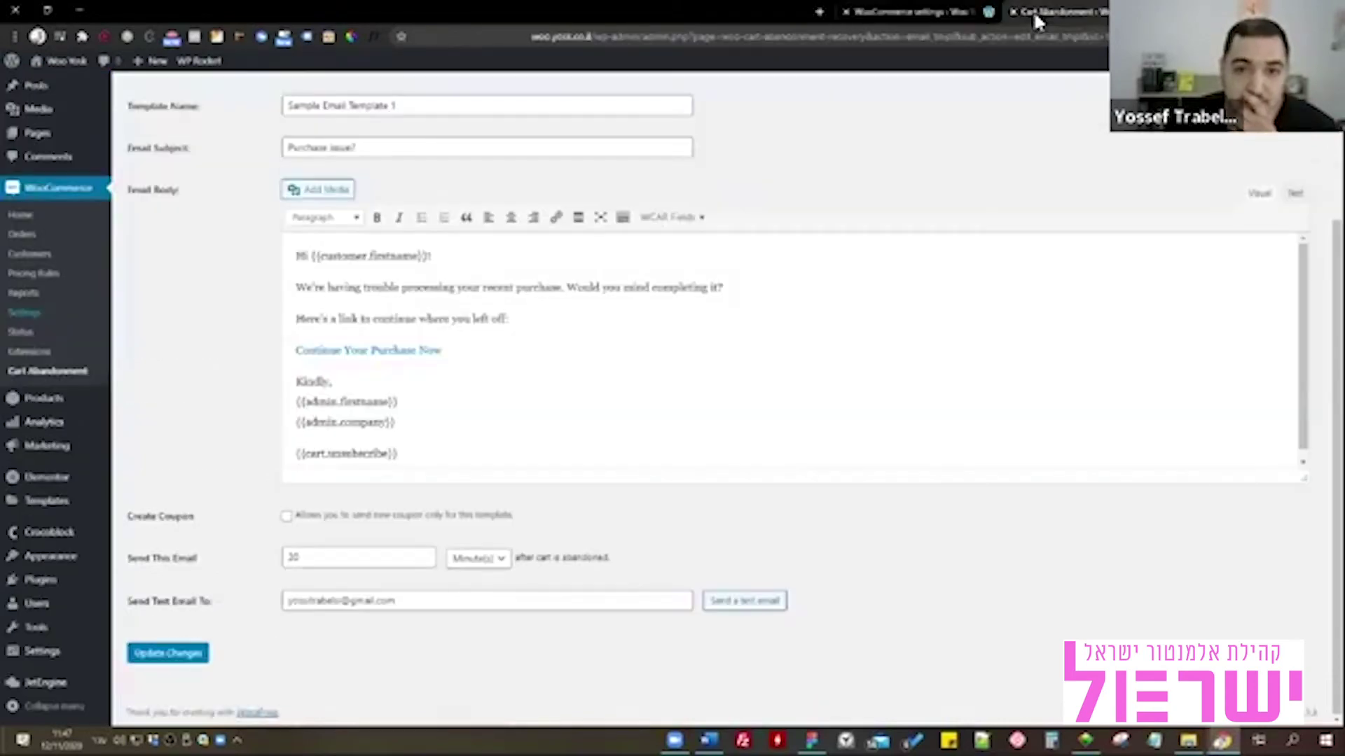
{"action": "scroll", "coordinate": [229, 460], "scroll_direction": "up", "scroll_amount": 3}
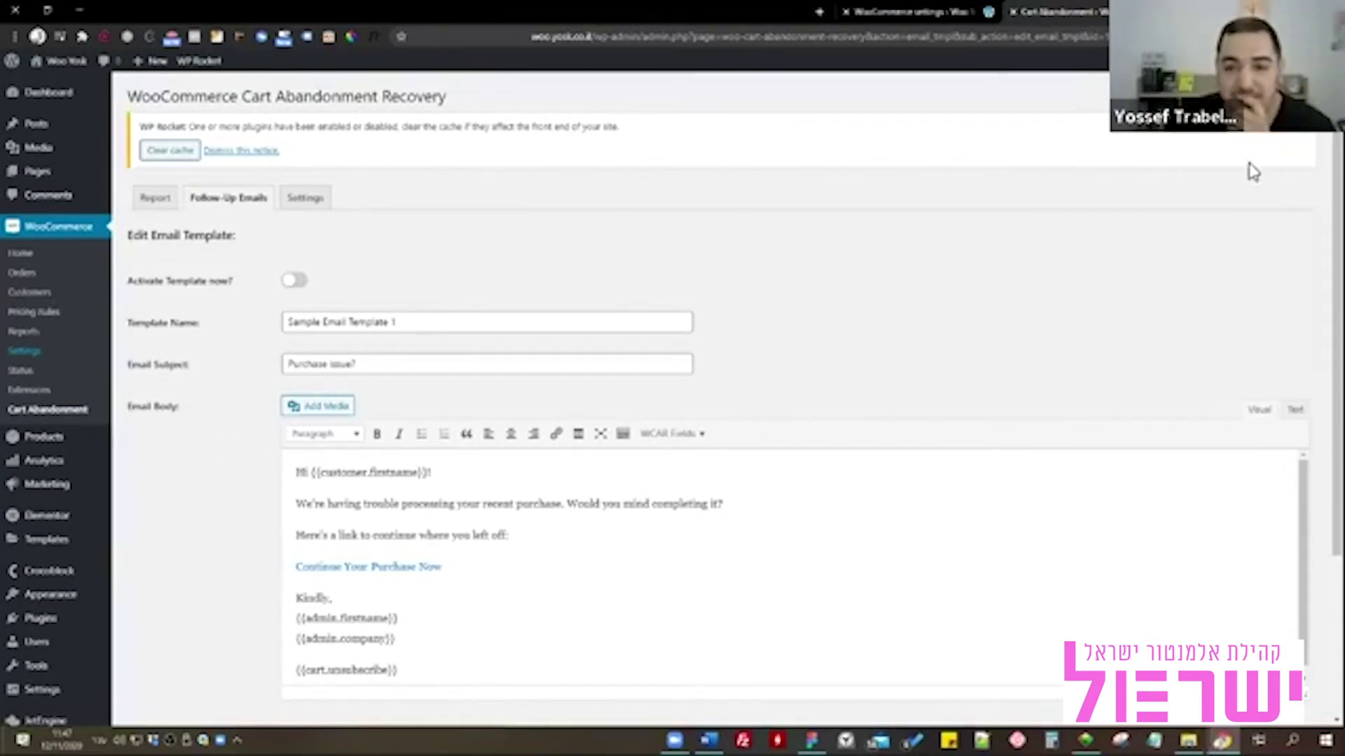
Switch to the presentation page and review the list of conversion methods, highlighting the fourth item about a fixed-product checkout upsell.
{"action": "key", "text": "ctrl+Tab"}
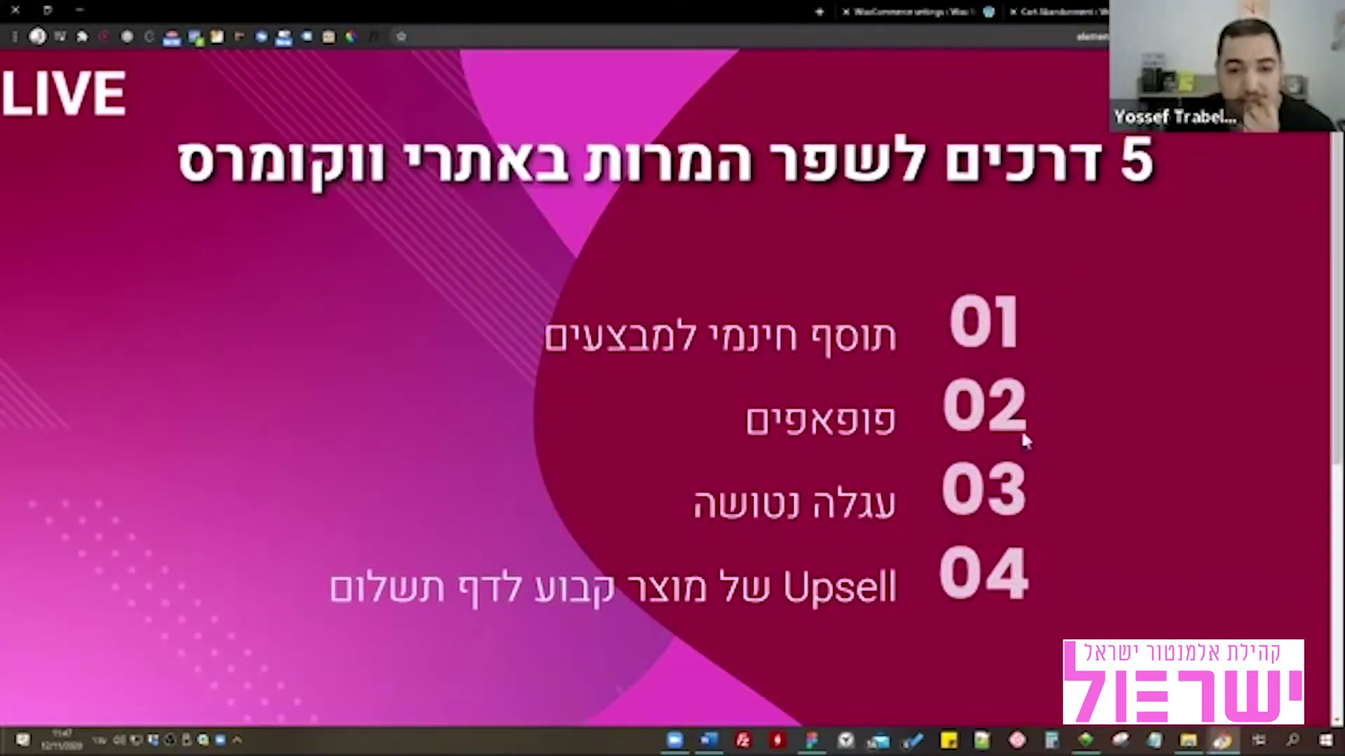
{"action": "scroll", "coordinate": [916, 412], "scroll_direction": "down", "scroll_amount": 5}
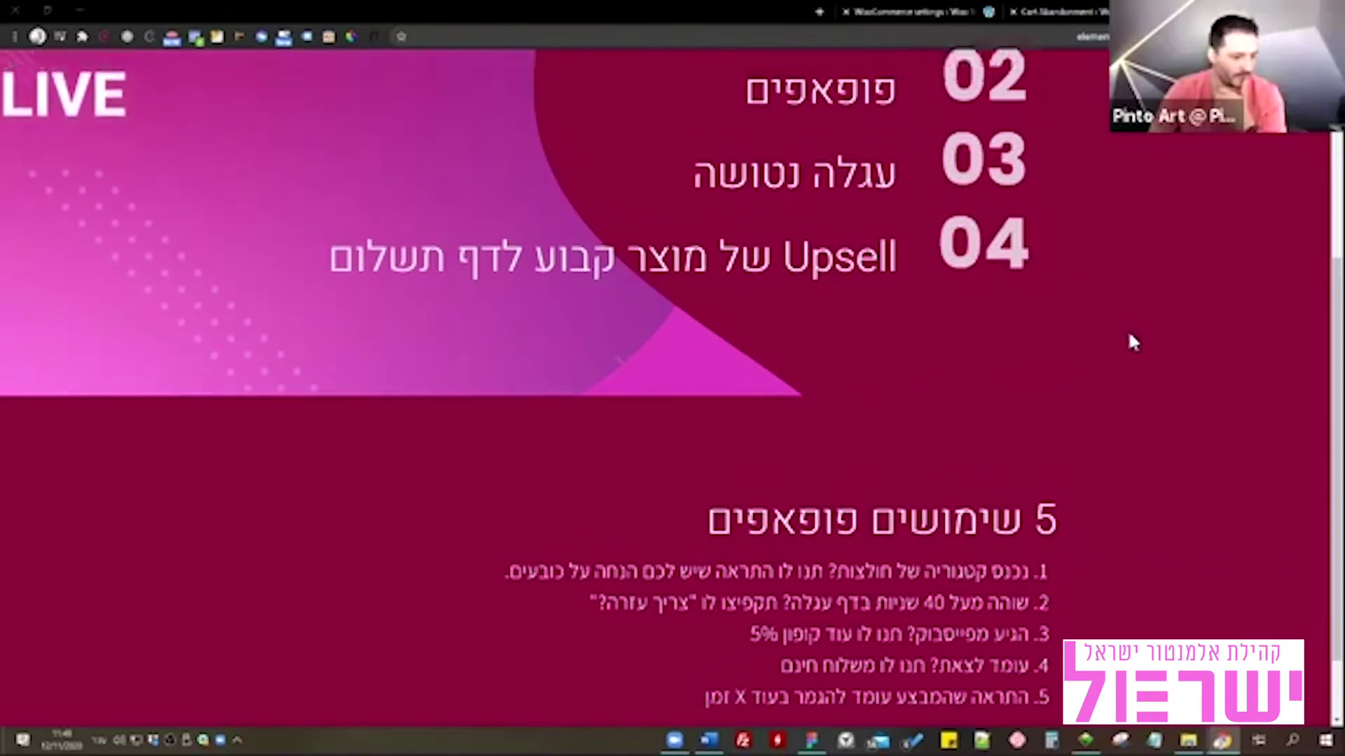
{"action": "scroll", "coordinate": [1128, 339], "scroll_direction": "up", "scroll_amount": 4}
{"action": "scroll", "coordinate": [1128, 329], "scroll_direction": "up", "scroll_amount": 1}
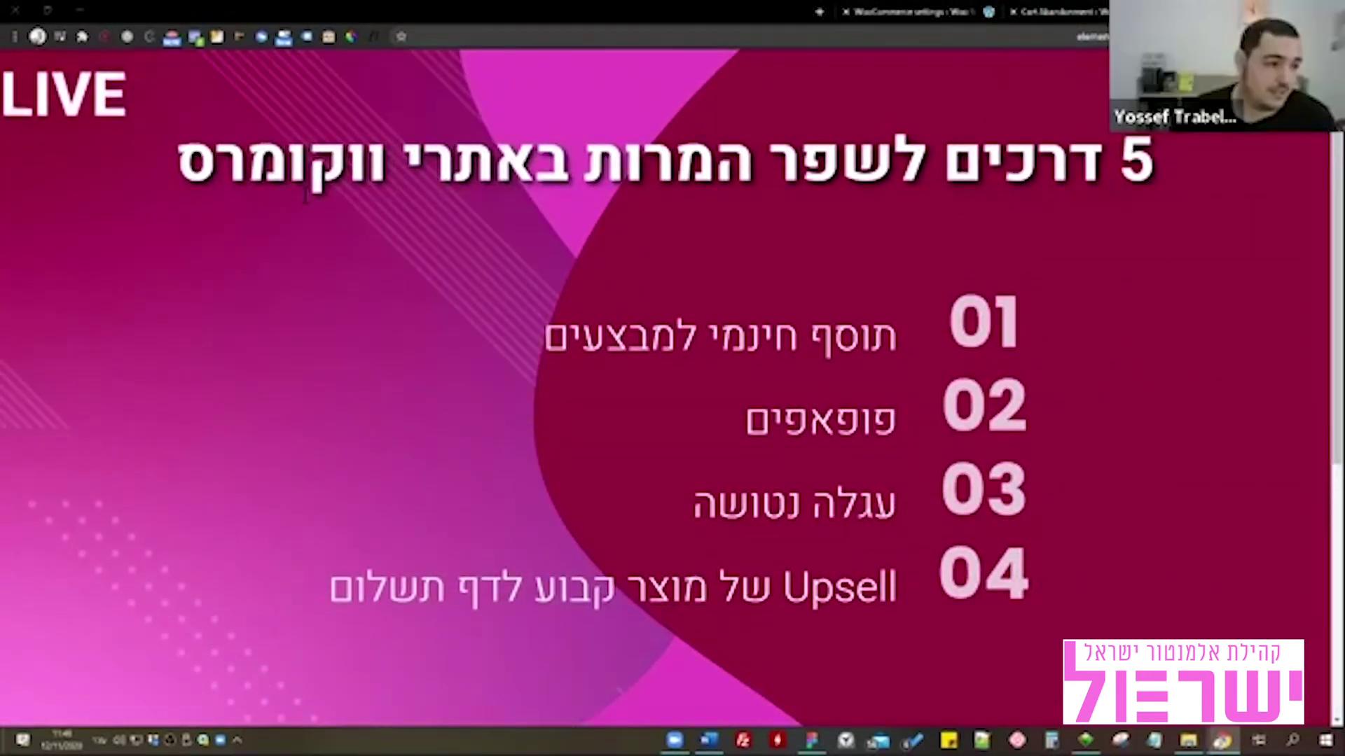
{"action": "left_click_drag", "start_coordinate": [896, 587], "coordinate": [284, 599]}
{"action": "left_click", "coordinate": [285, 599]}
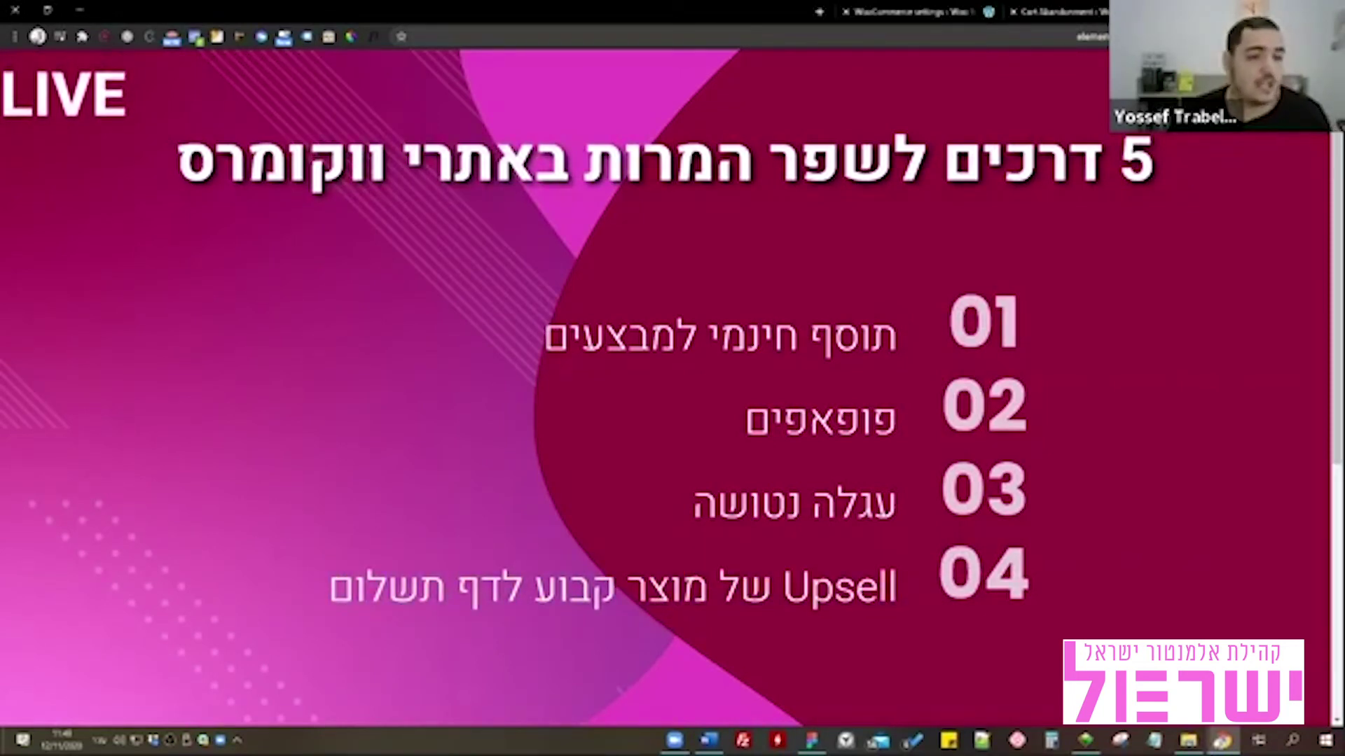
Go from the WooCommerce settings to the storefront, view the cart and proceed to checkout.
{"action": "left_click", "coordinate": [1062, 13]}
{"action": "left_click", "coordinate": [923, 11]}
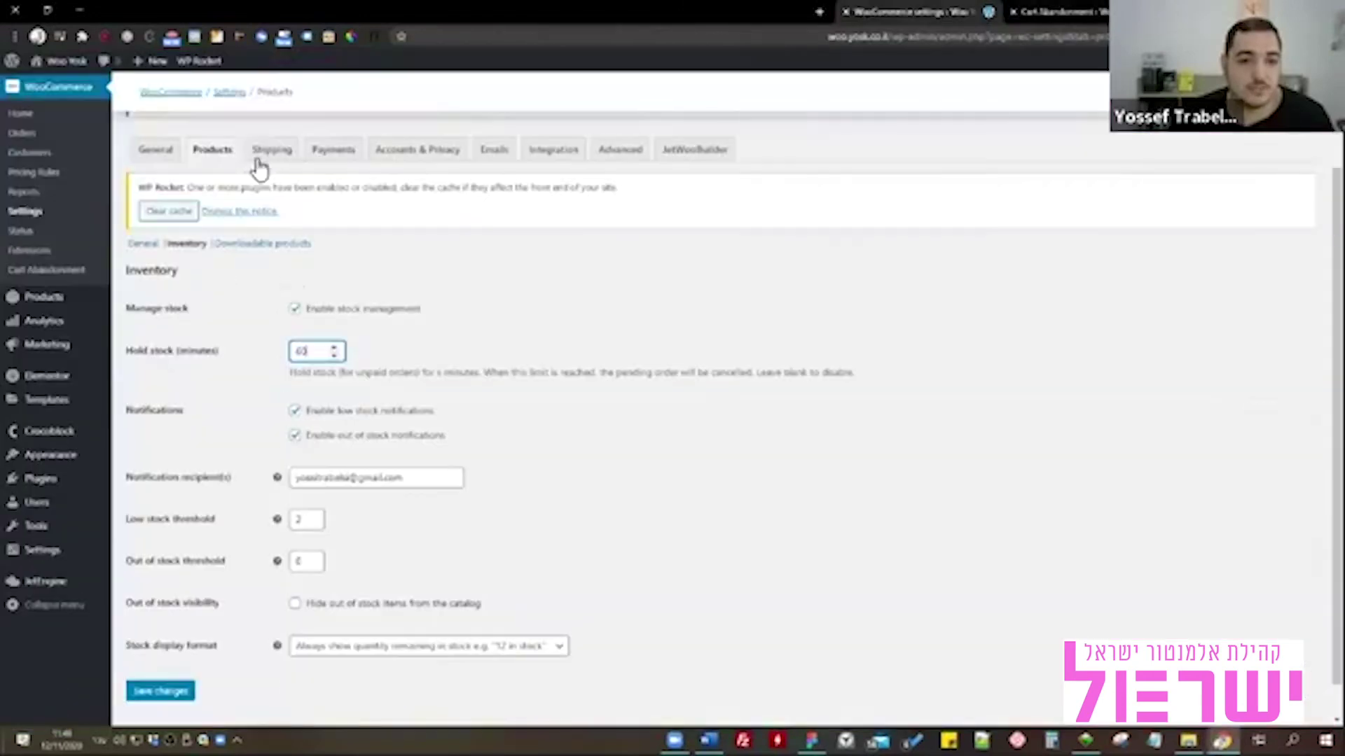
{"action": "left_click", "coordinate": [72, 87]}
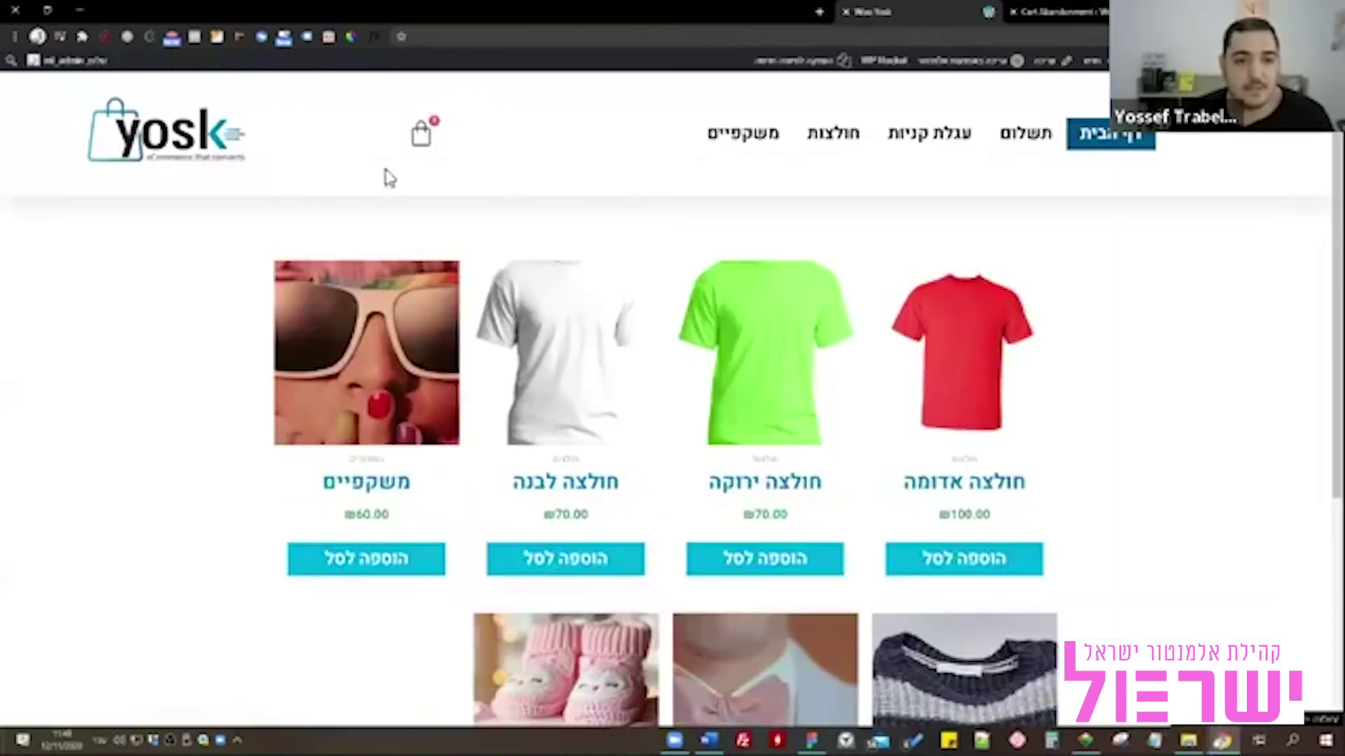
{"action": "left_click", "coordinate": [423, 140]}
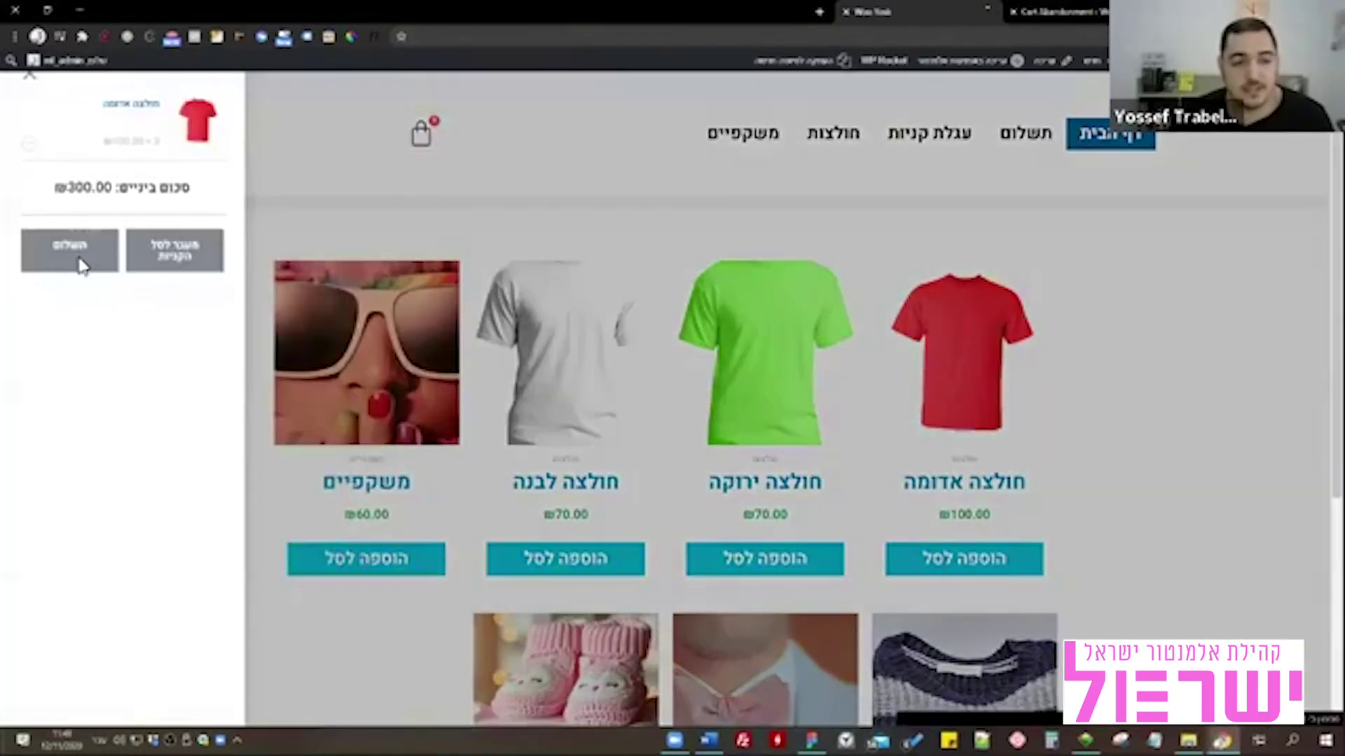
{"action": "left_click", "coordinate": [70, 250]}
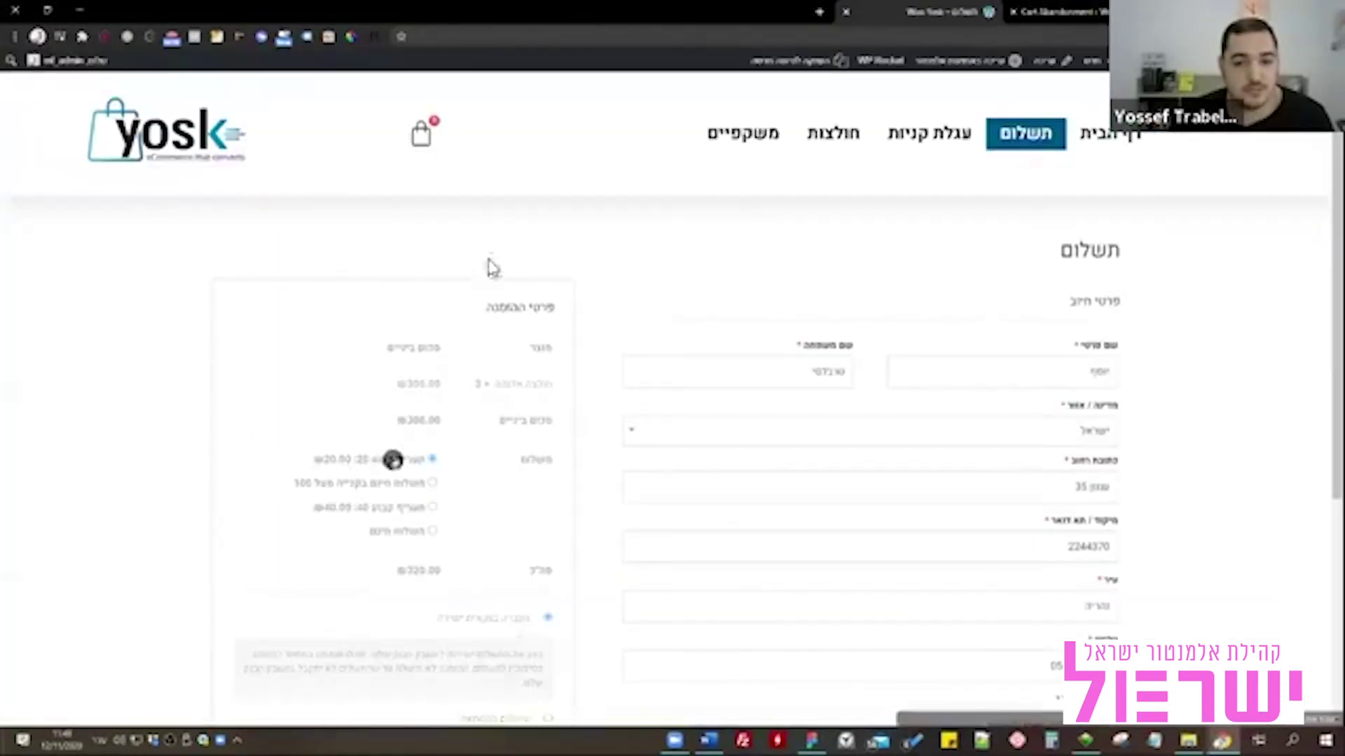
Examine the checkout form and the Make a Donation area above the place-order button.
{"action": "scroll", "coordinate": [911, 280], "scroll_direction": "down", "scroll_amount": 3}
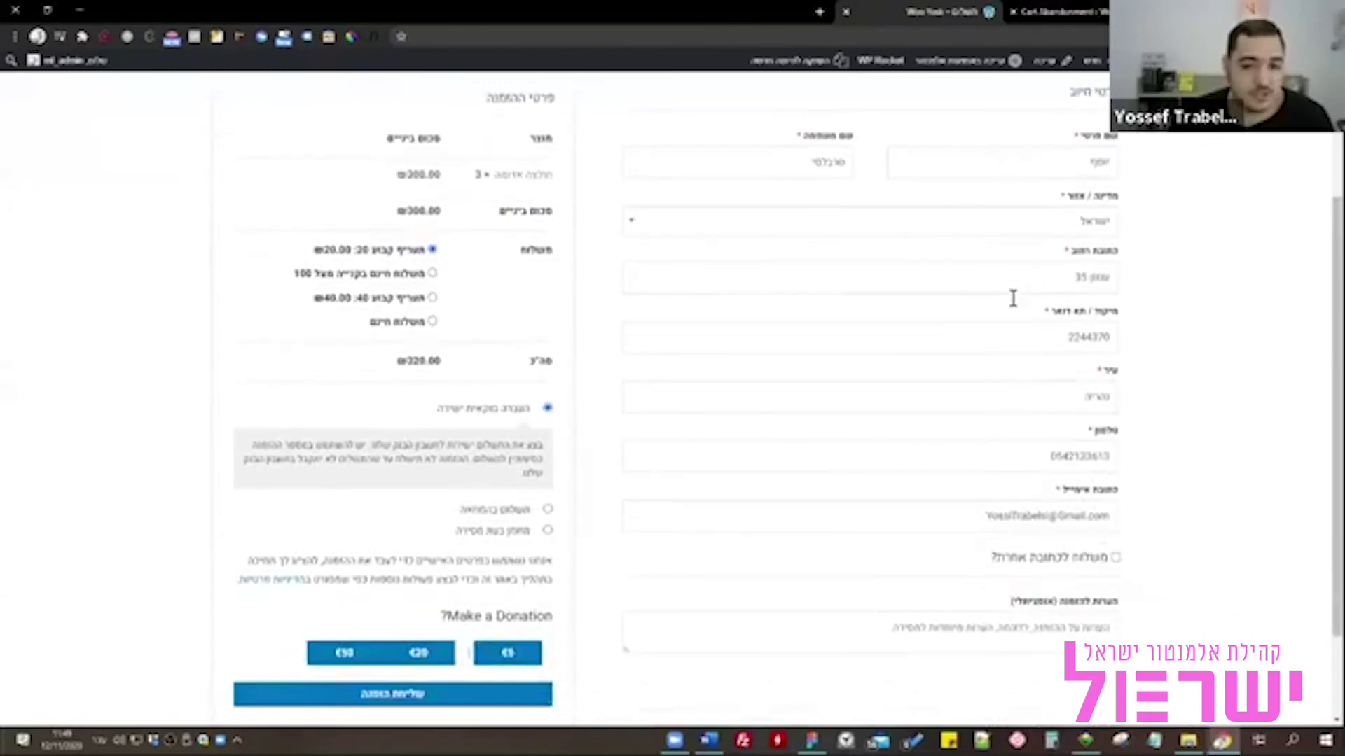
{"action": "scroll", "coordinate": [1166, 360], "scroll_direction": "down", "scroll_amount": 2}
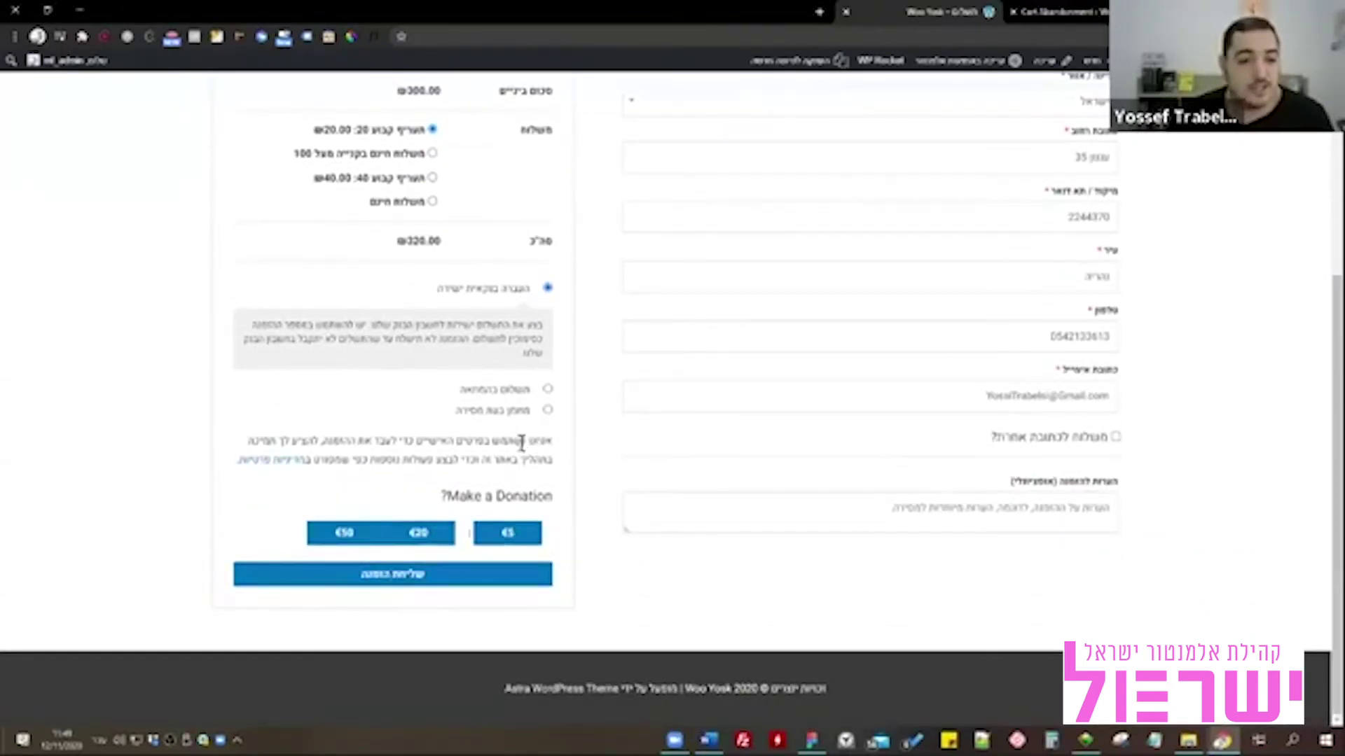
{"action": "left_click_drag", "start_coordinate": [442, 496], "coordinate": [557, 503]}
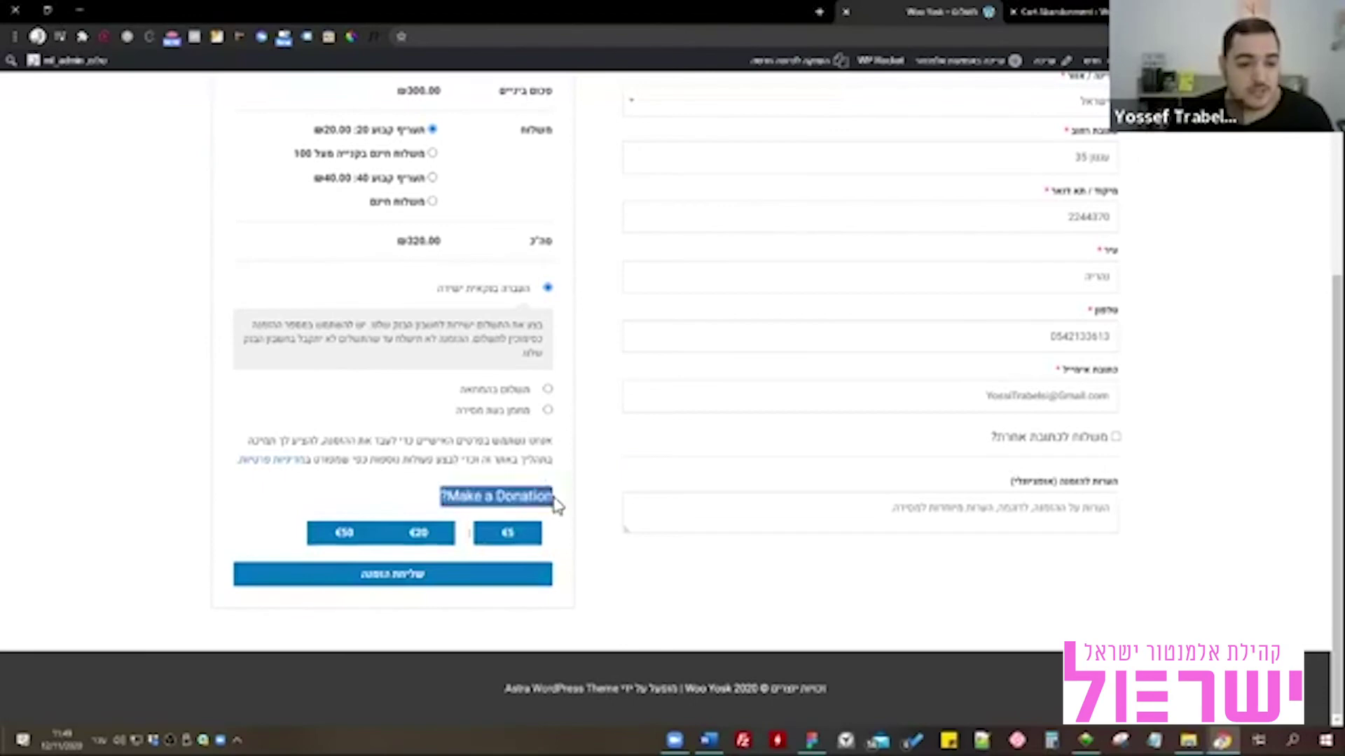
{"action": "left_click", "coordinate": [556, 503]}
Switch to the Business Bloomer article on the WooCommerce checkout add-ons area and view its Make a Donation example.
{"action": "key", "text": "alt+Tab"}
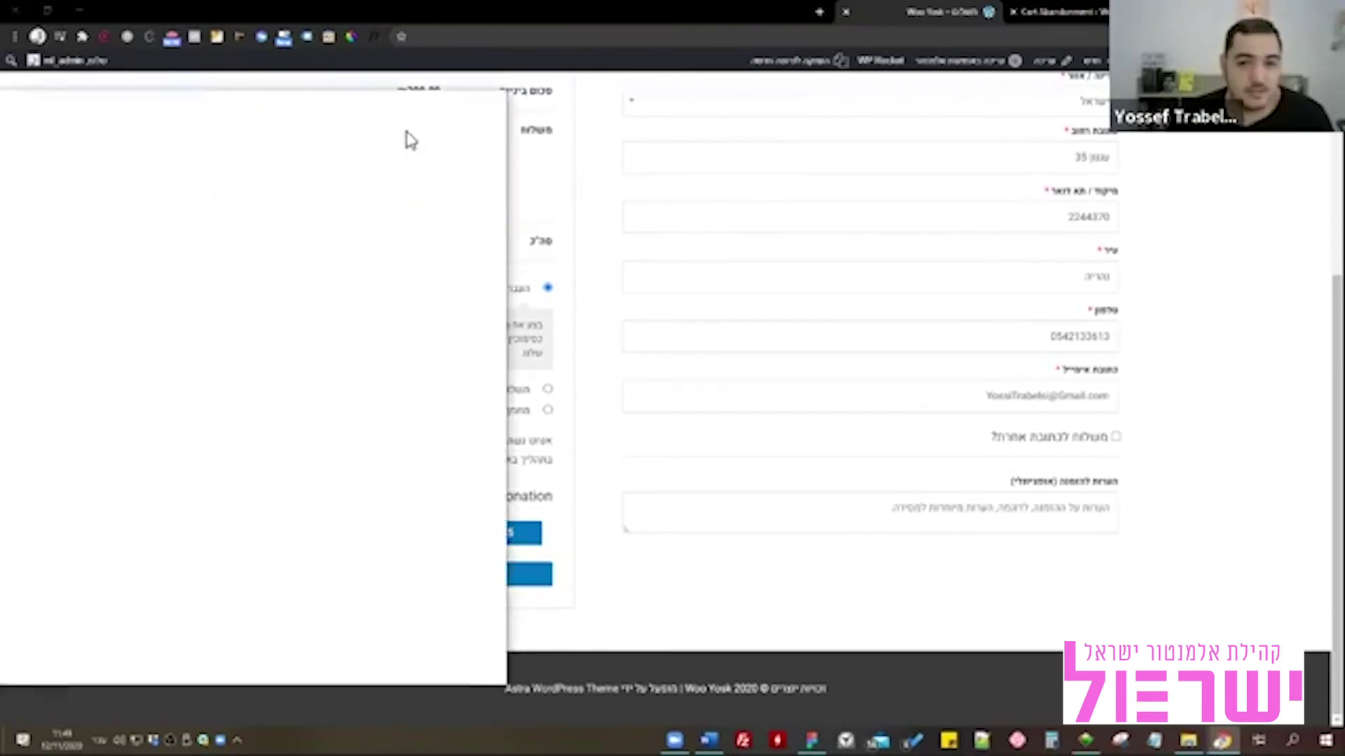
{"action": "scroll", "coordinate": [938, 355], "scroll_direction": "up", "scroll_amount": 4}
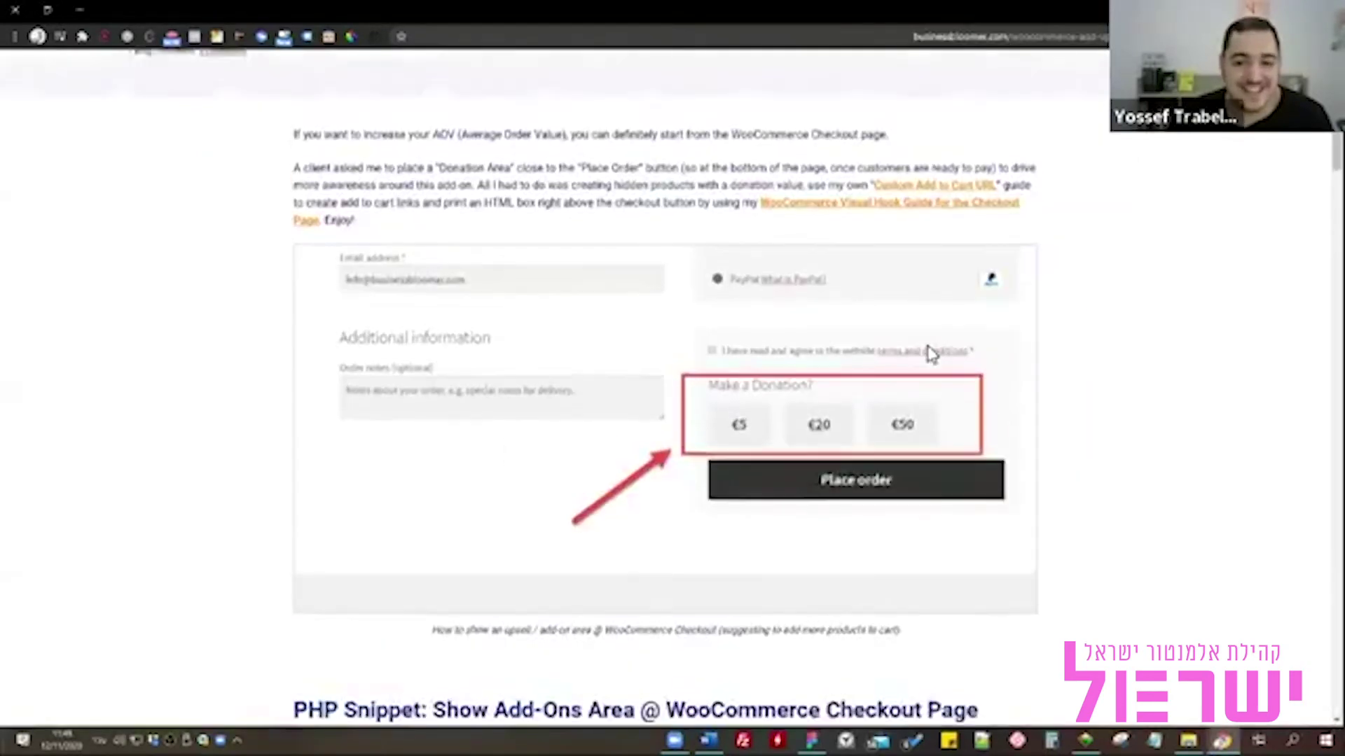